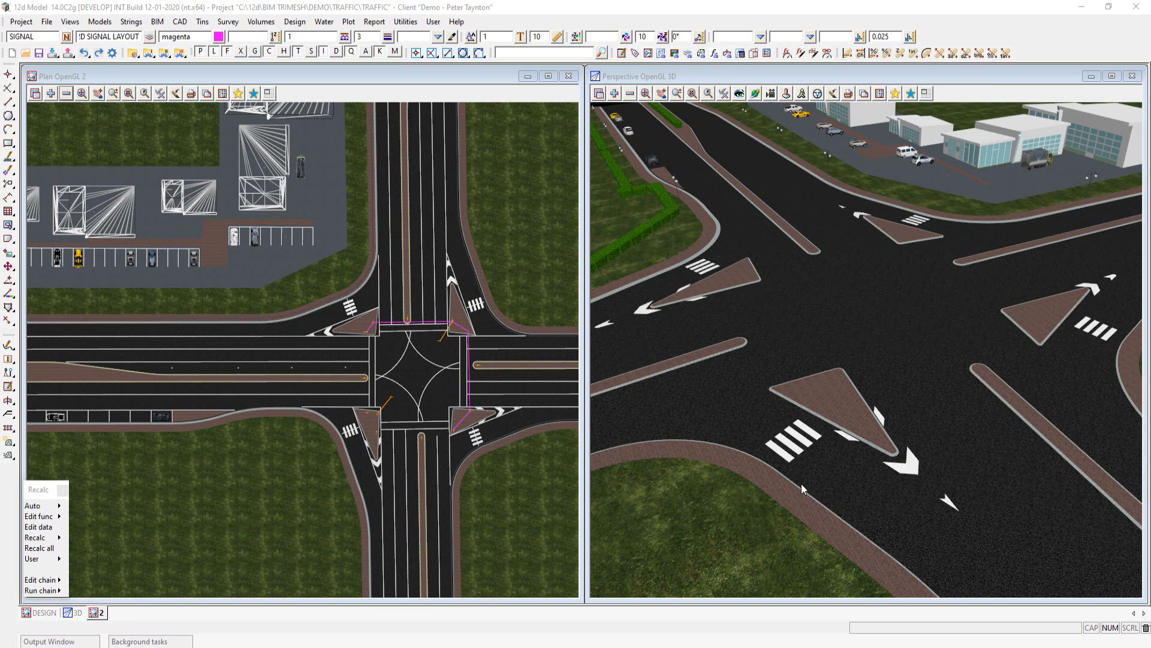
- Start Trimesh BIM Objects Apply with location Set ups and TM LMARKING as the trimesh model
left_click(155, 23)
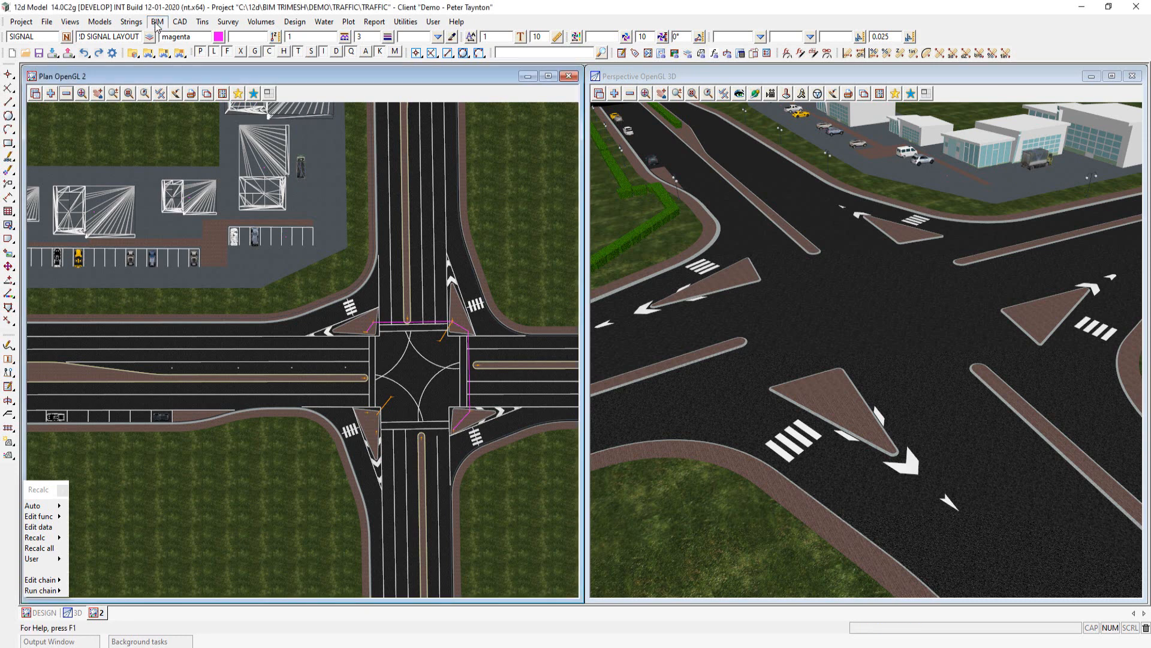
left_click(156, 23)
mouse_move(193, 93)
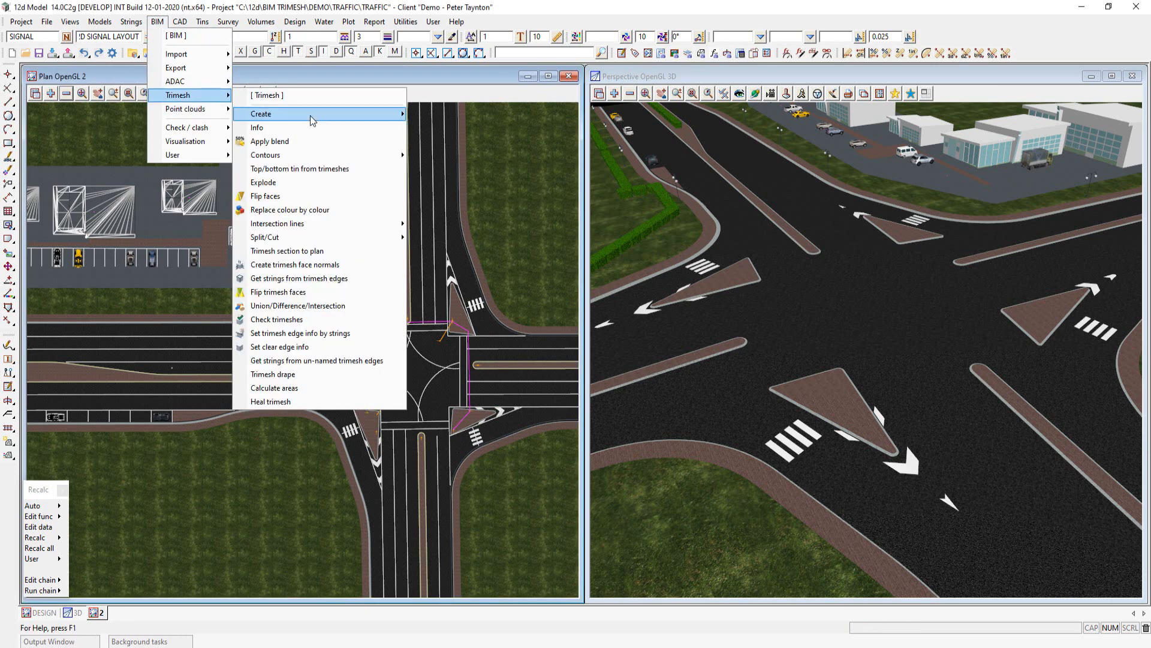
mouse_move(310, 115)
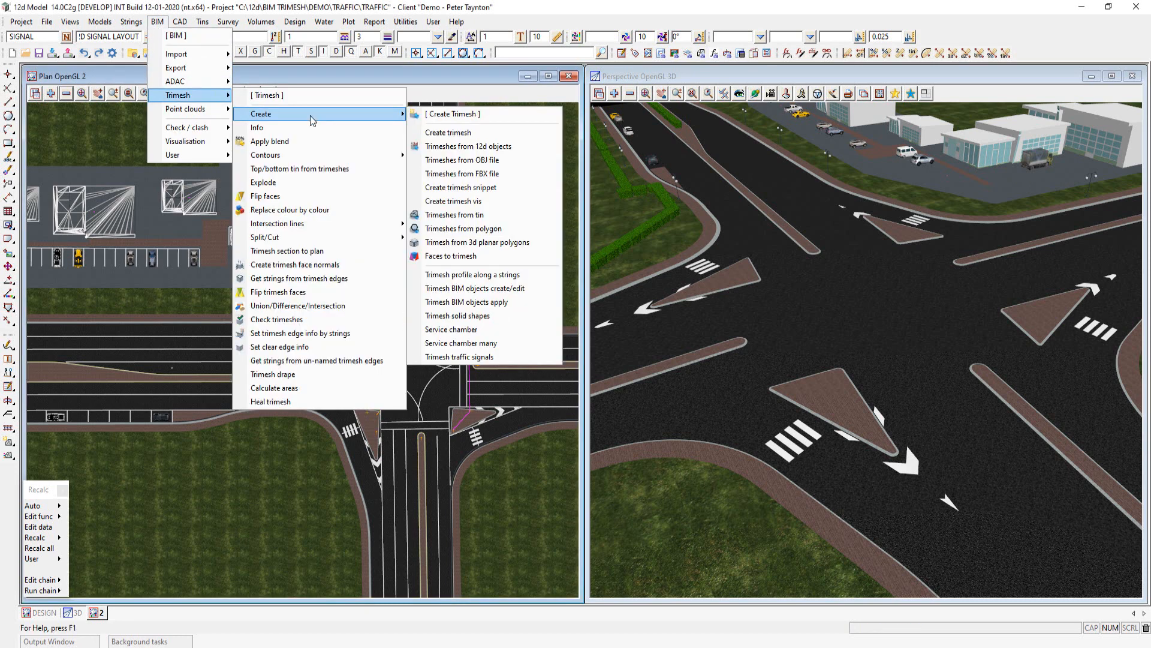
left_click(482, 305)
left_click_drag(475, 217, 573, 25)
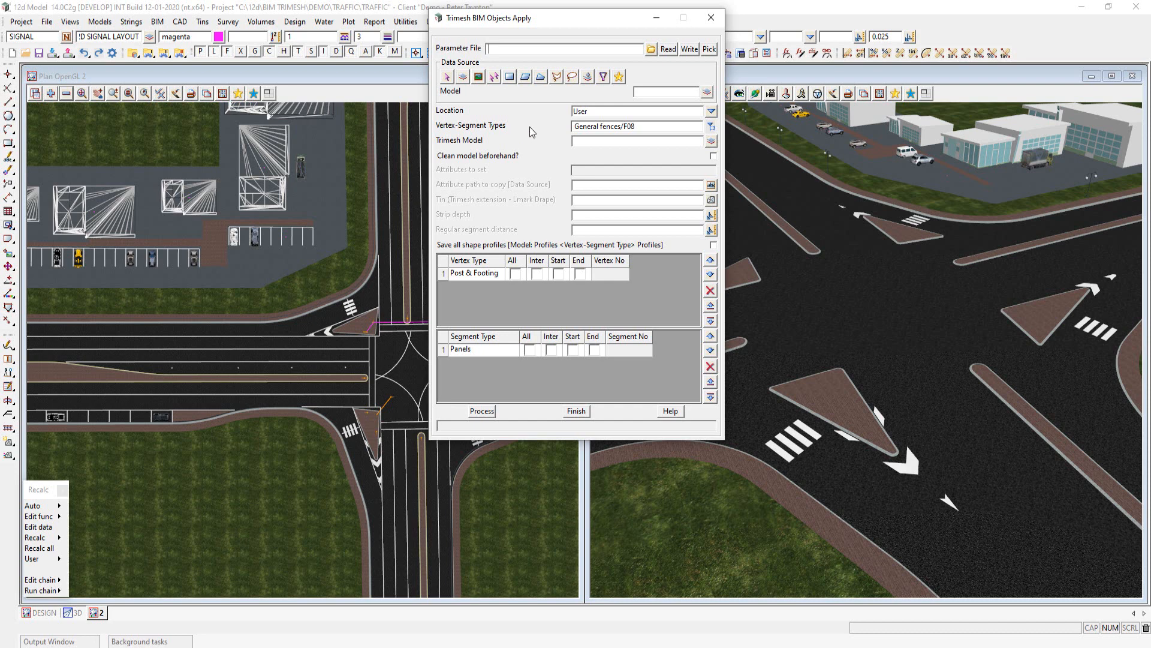
left_click(712, 112)
left_click(735, 137)
left_click(713, 144)
scroll(810, 390, "down", 1)
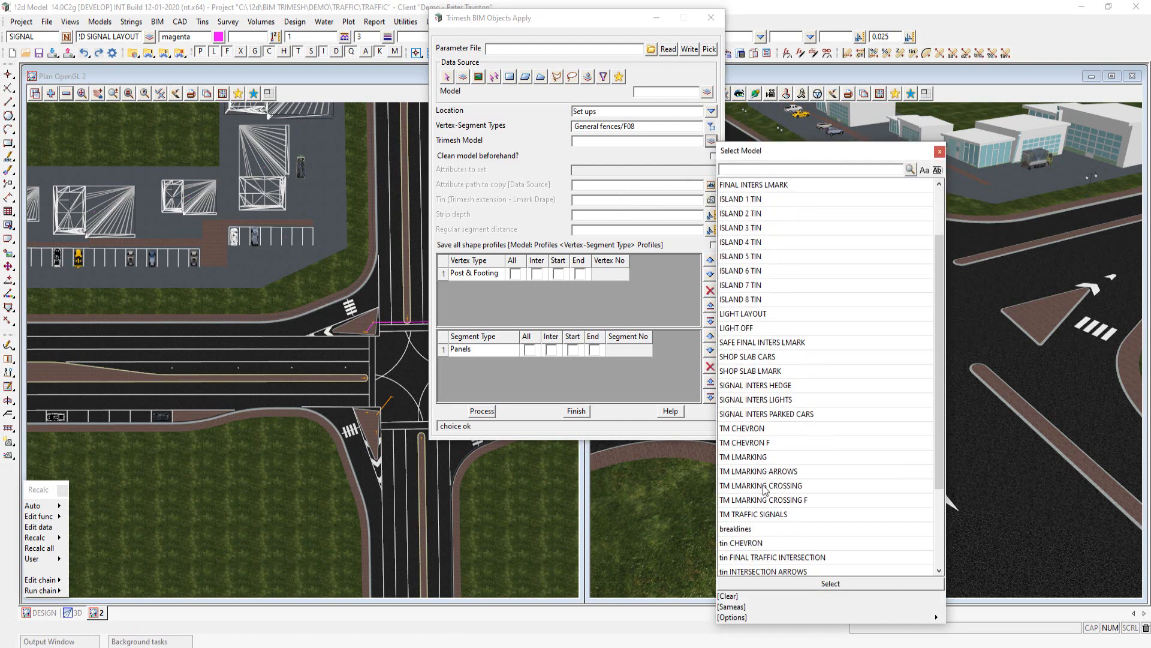
left_click(744, 457)
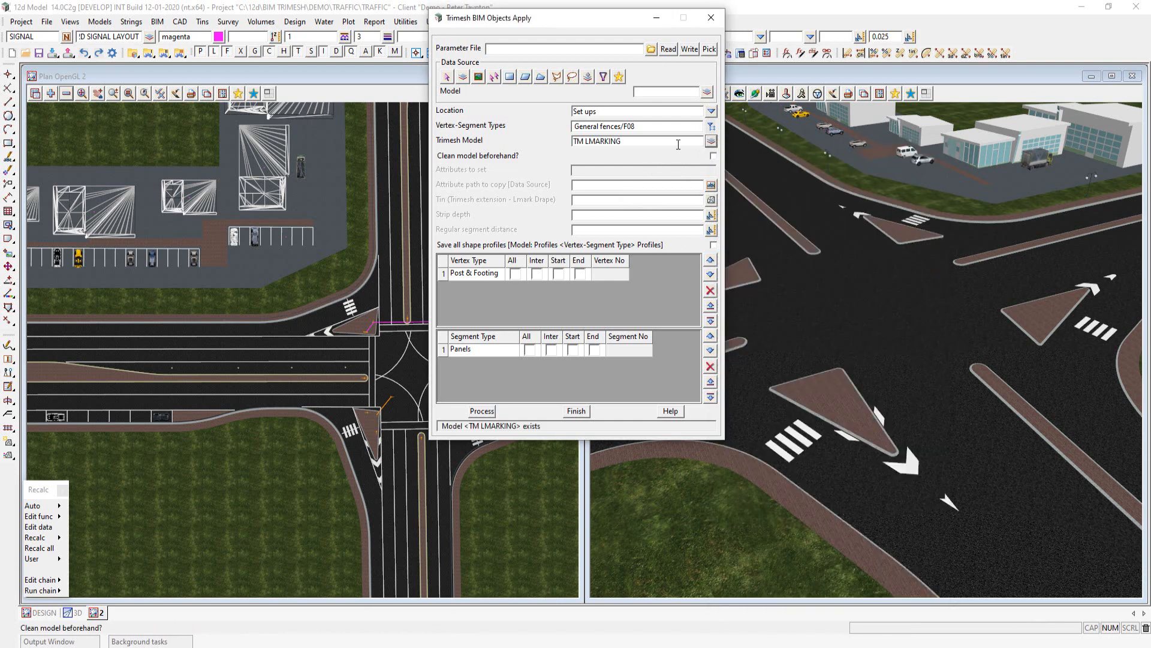
- Set the vertex-segment types to Pavement Marking/Linemarking
left_click(711, 127)
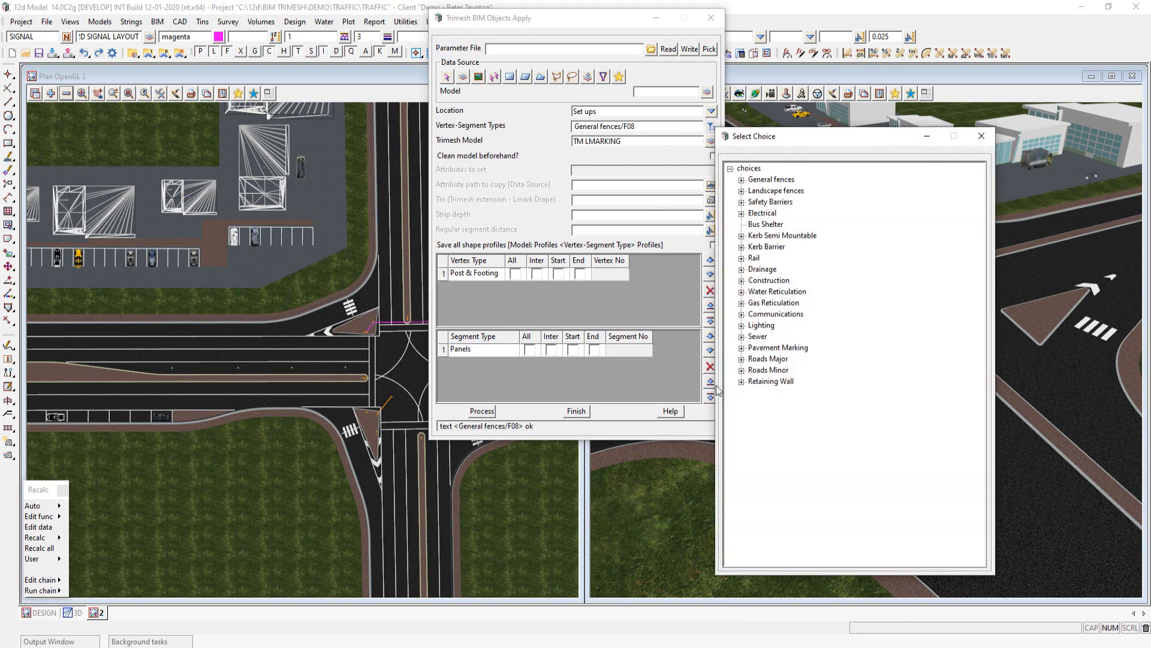
left_click(741, 347)
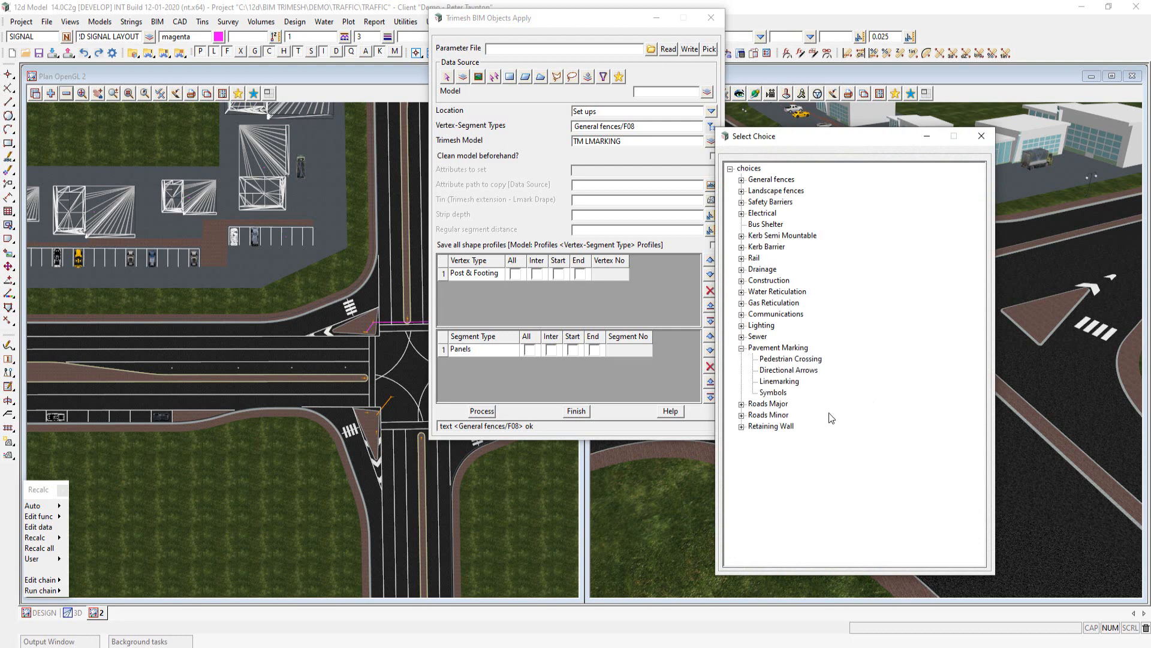
double_click(777, 381)
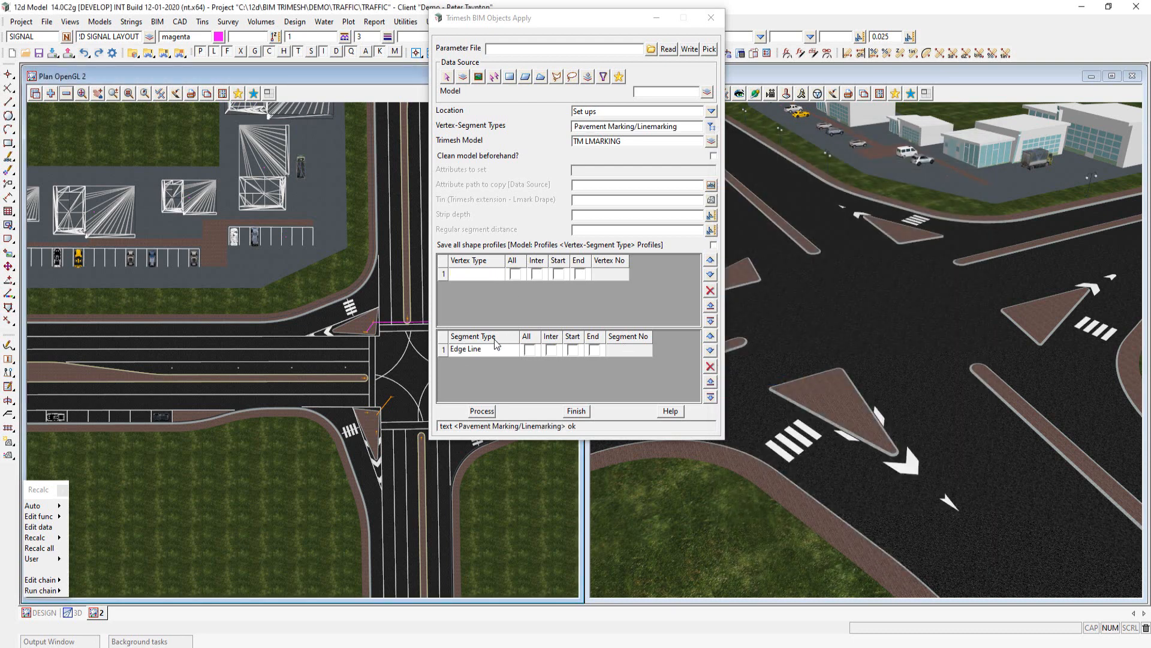
- Examine the available linemarking segment types and the custom attributes for Trimesh Pavement Marking/Linemarking
left_click(467, 351)
left_click(467, 351)
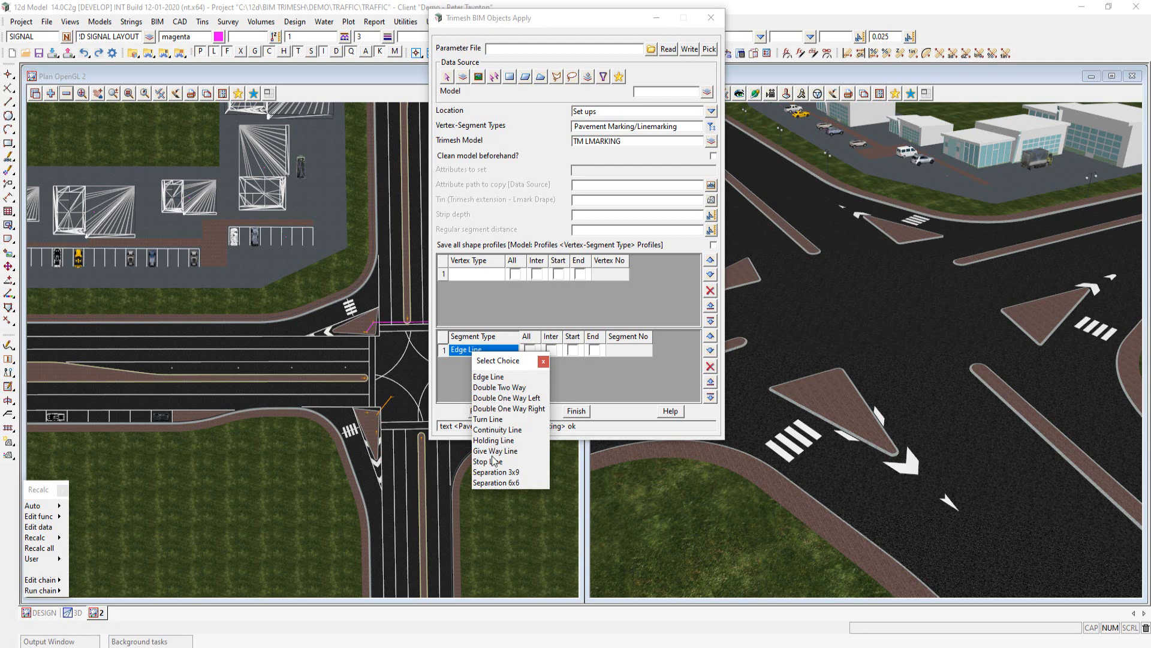
left_click(544, 361)
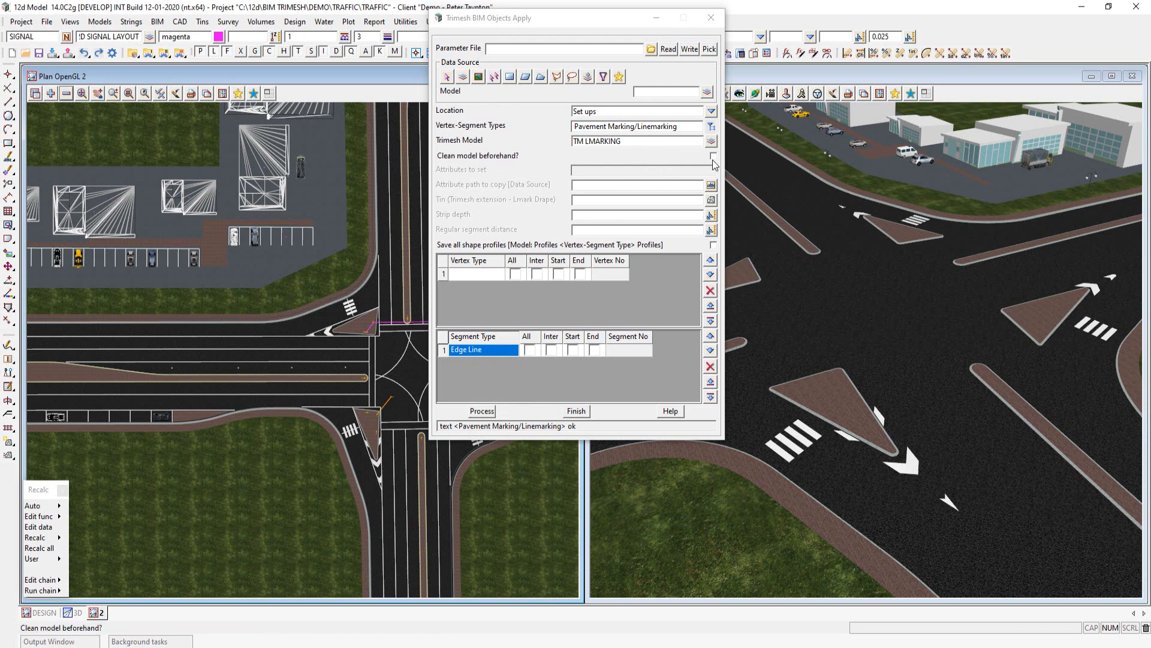
left_click(591, 173)
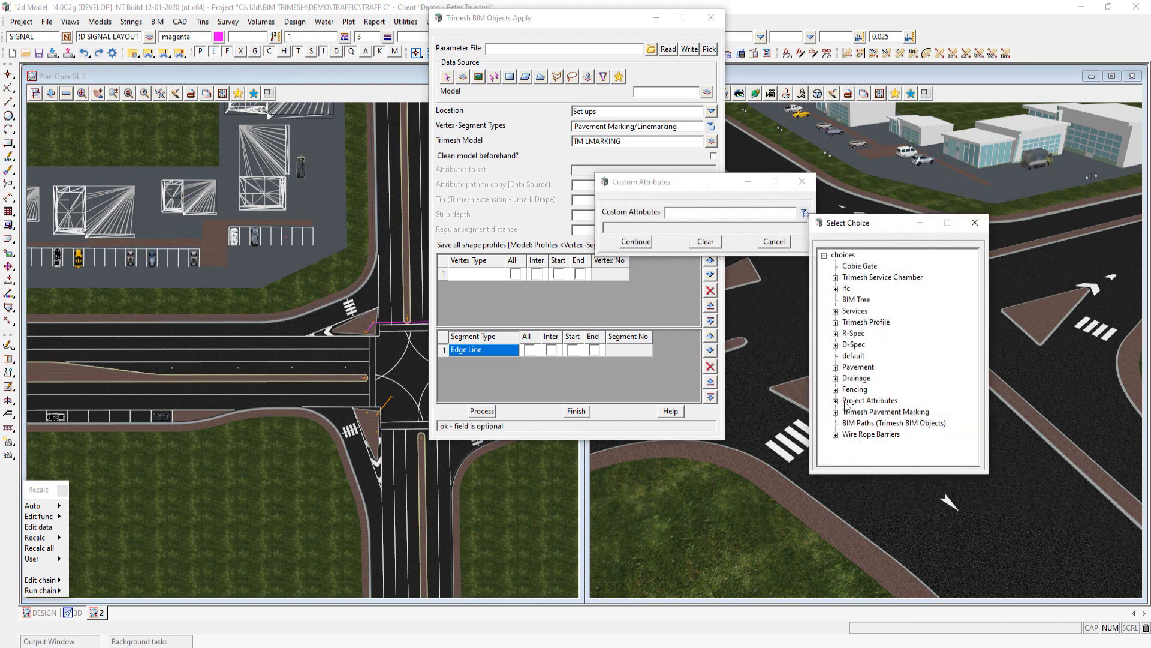
left_click(835, 411)
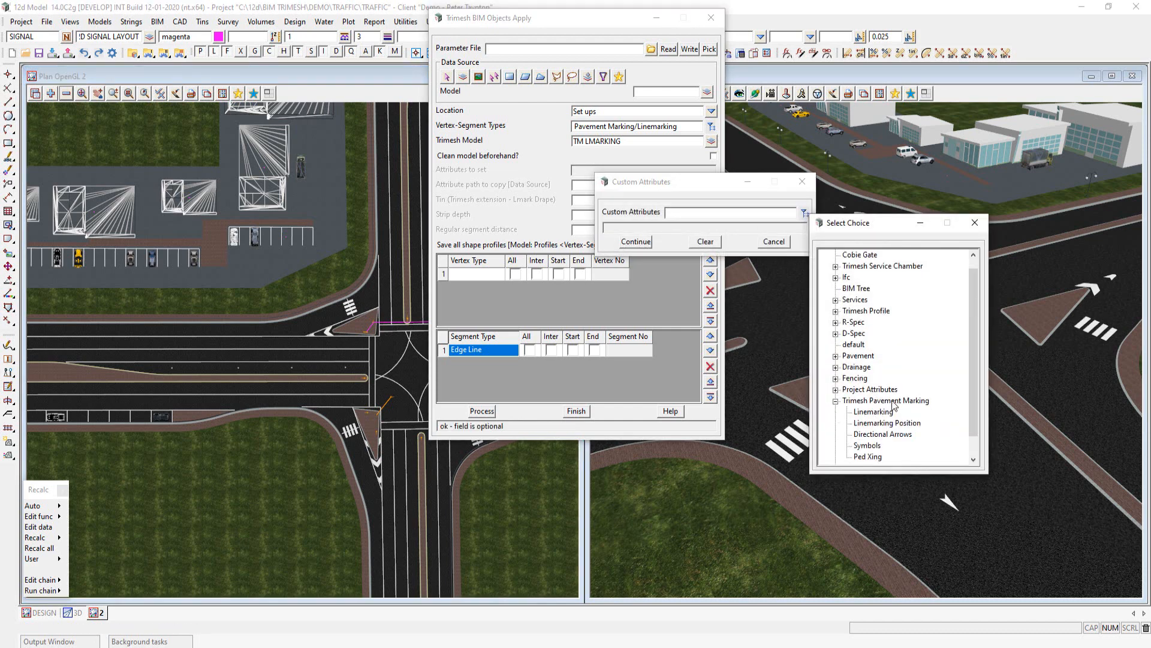
double_click(873, 413)
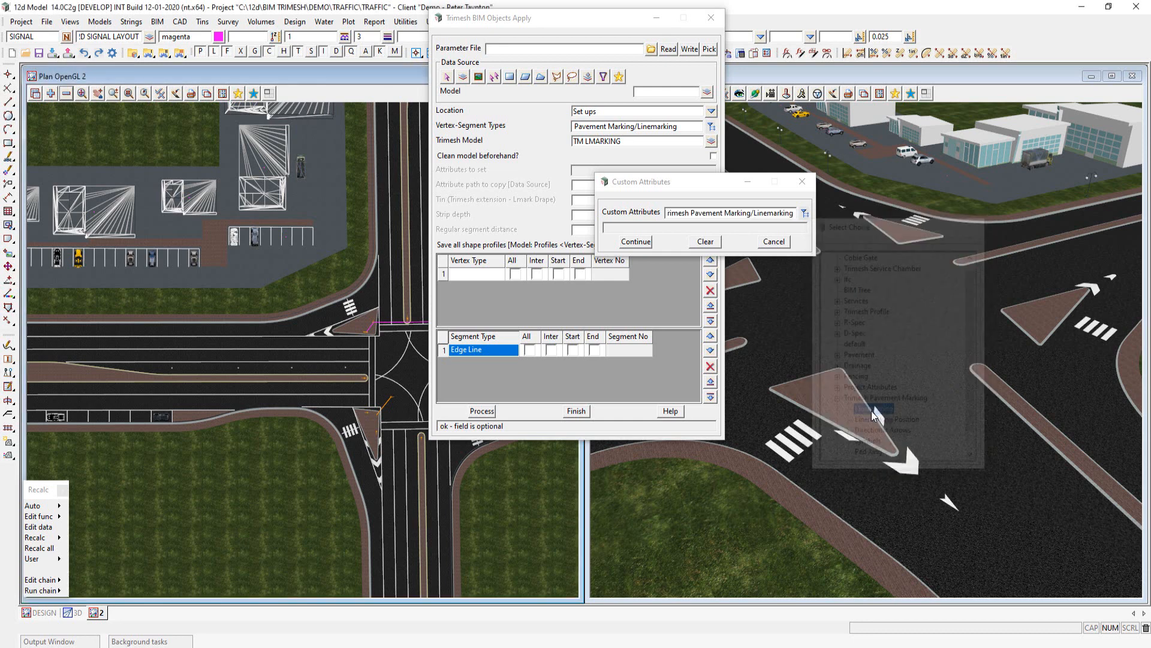
left_click(635, 242)
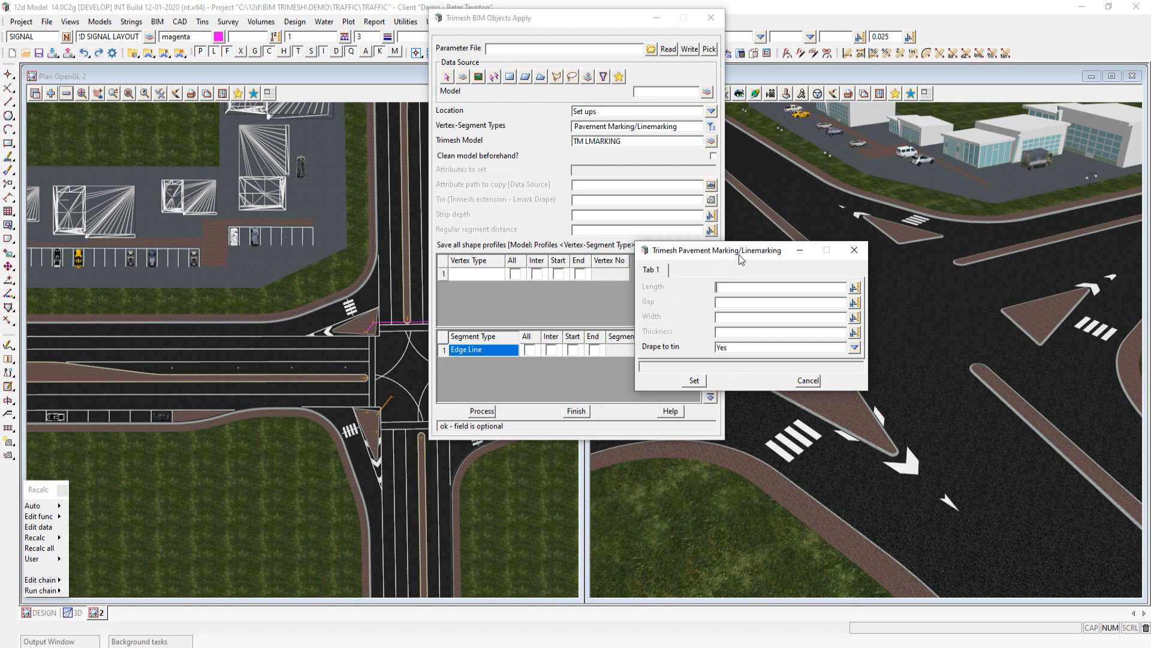
left_click(807, 382)
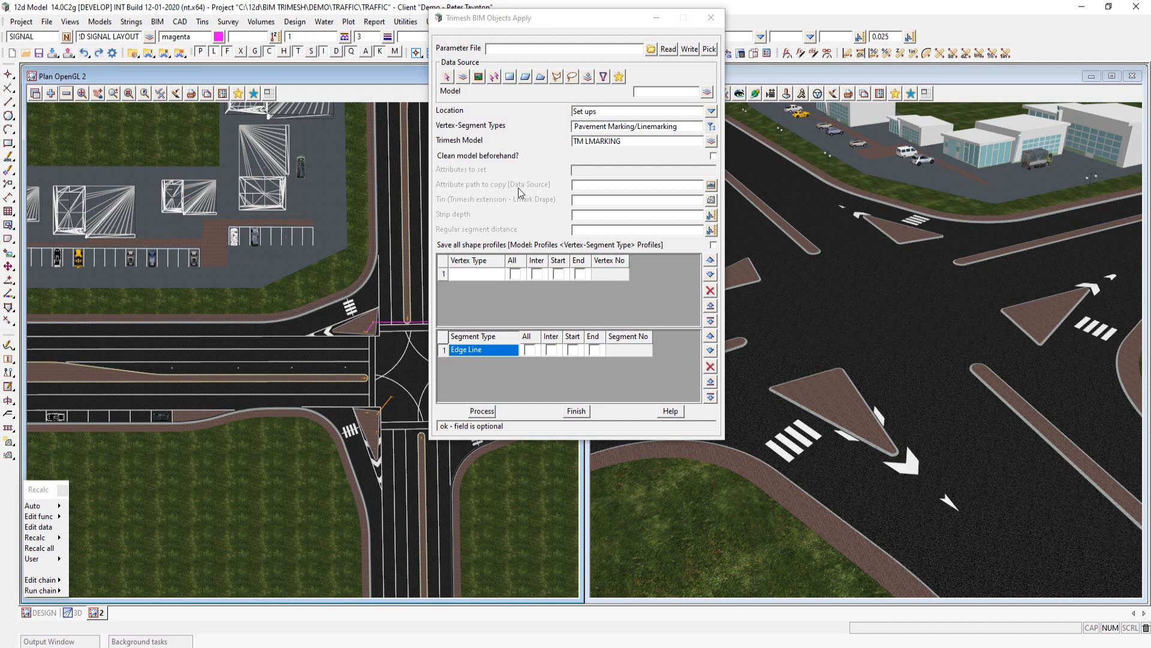
- Drape the linemarking onto the FINAL TRAFFIC INTERSECTION tin with a regular segment distance of 0.5
left_click(712, 200)
left_click(778, 216)
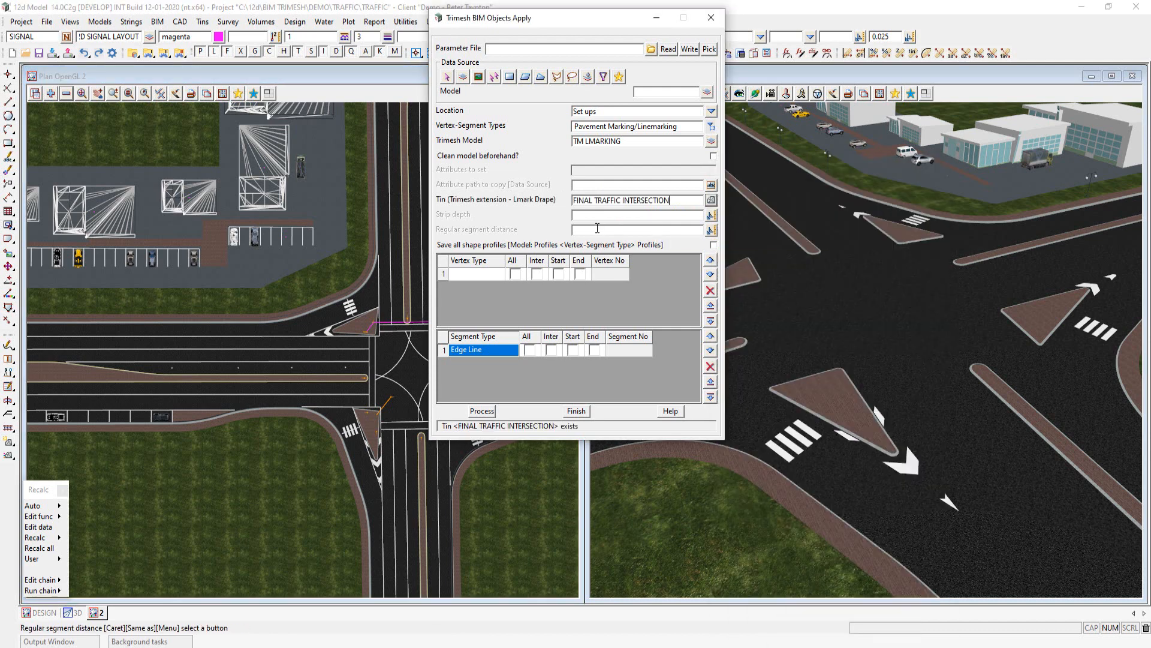
left_click(586, 230)
type("0.5")
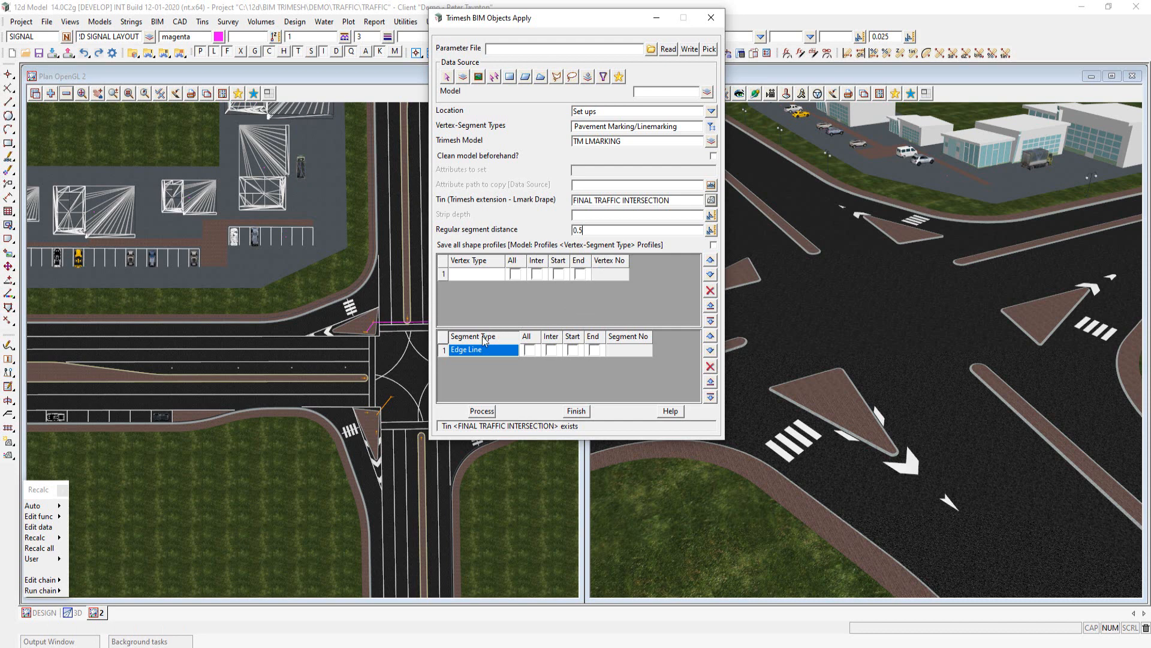
- Filter-select the Turn strings in the FINAL INTERS LMARK model as the data source, using a turn line in plan
left_click(603, 77)
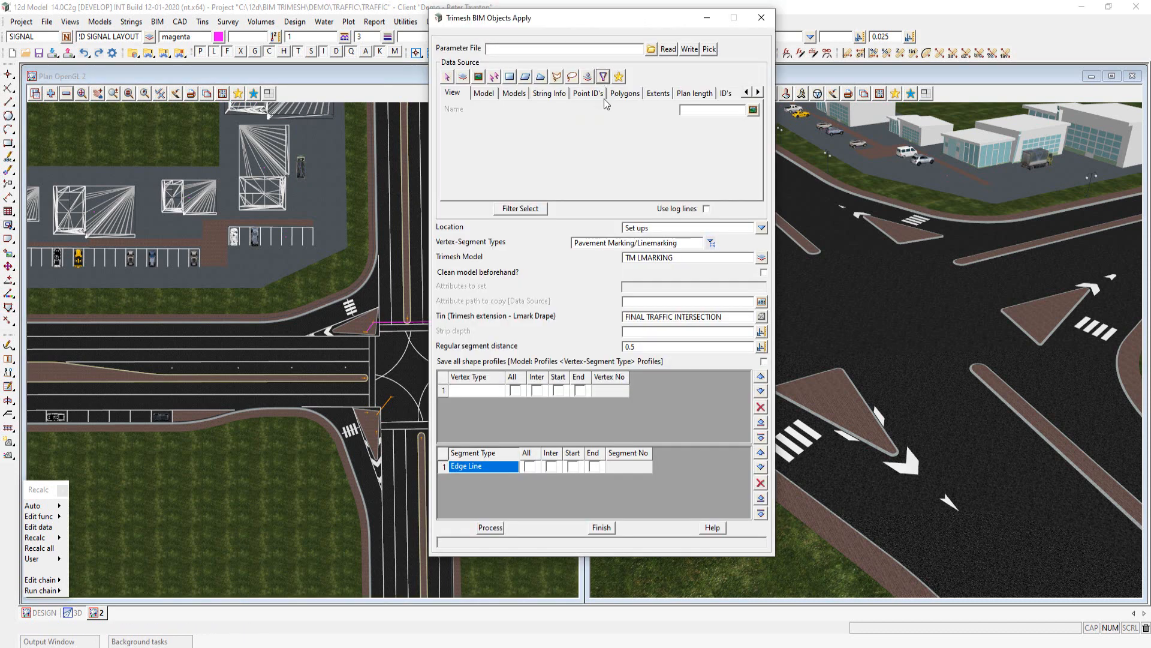
left_click(511, 92)
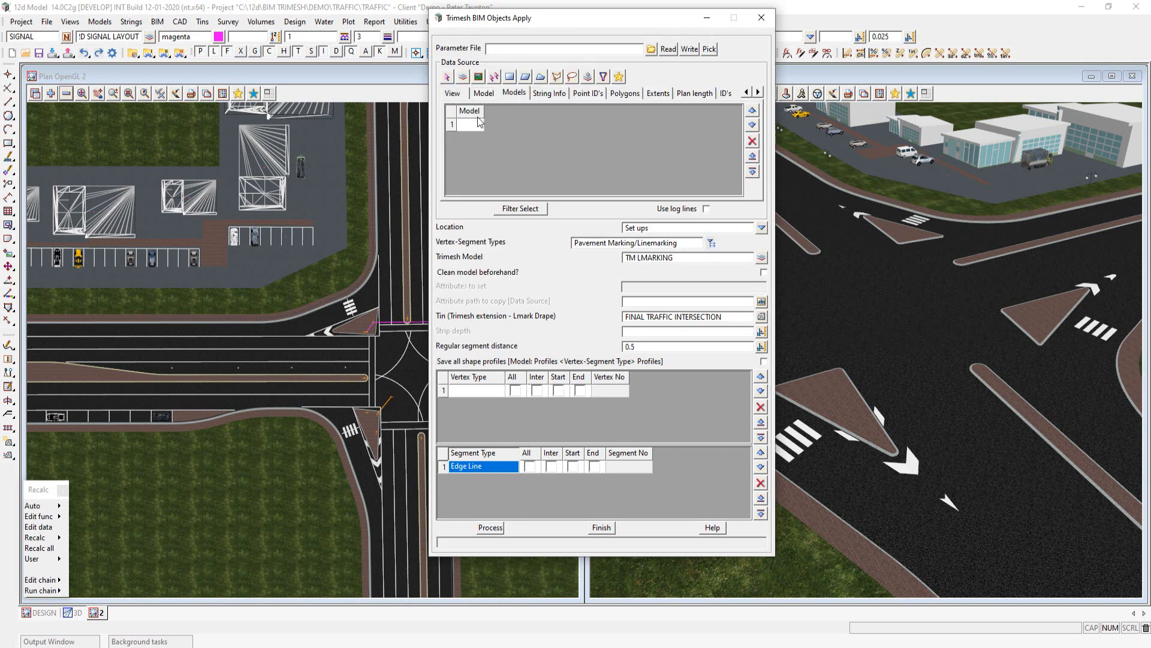
left_click(483, 91)
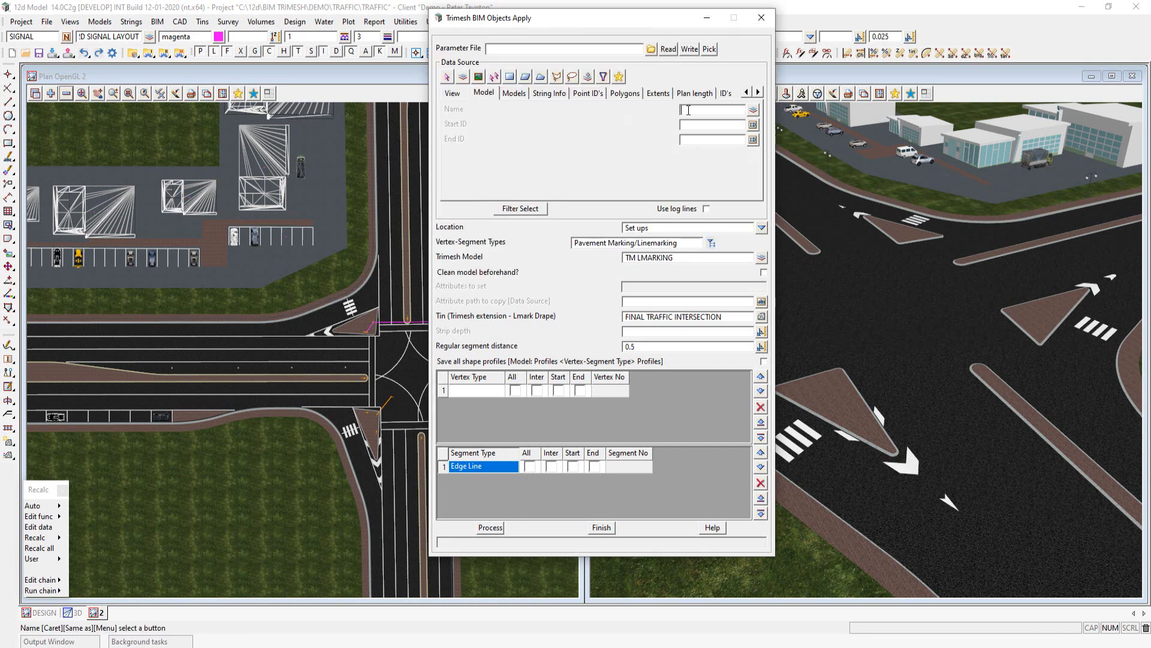
middle_click(688, 109)
left_click(400, 358)
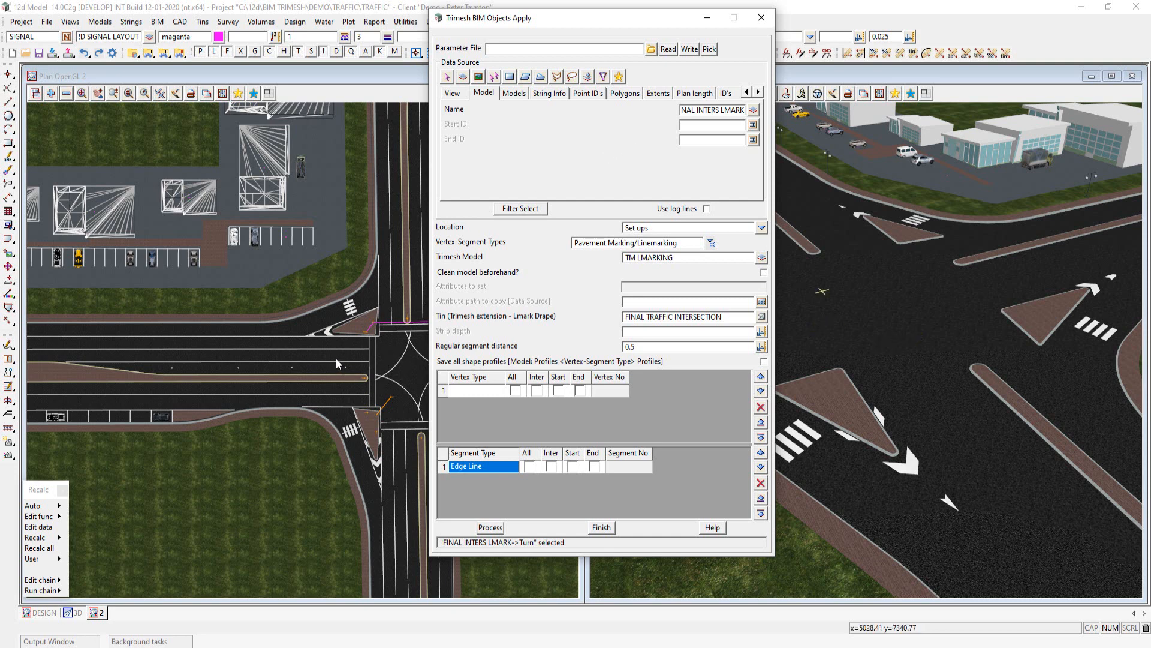
left_click(541, 93)
left_click(691, 127)
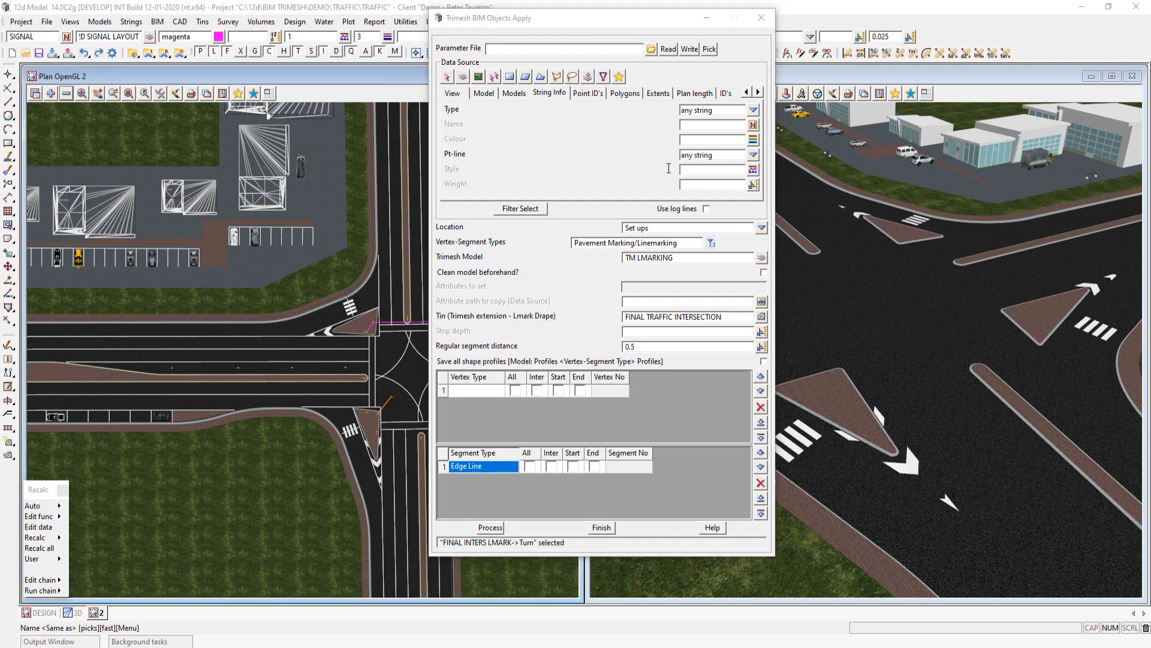
middle_click(691, 127)
left_click(397, 358)
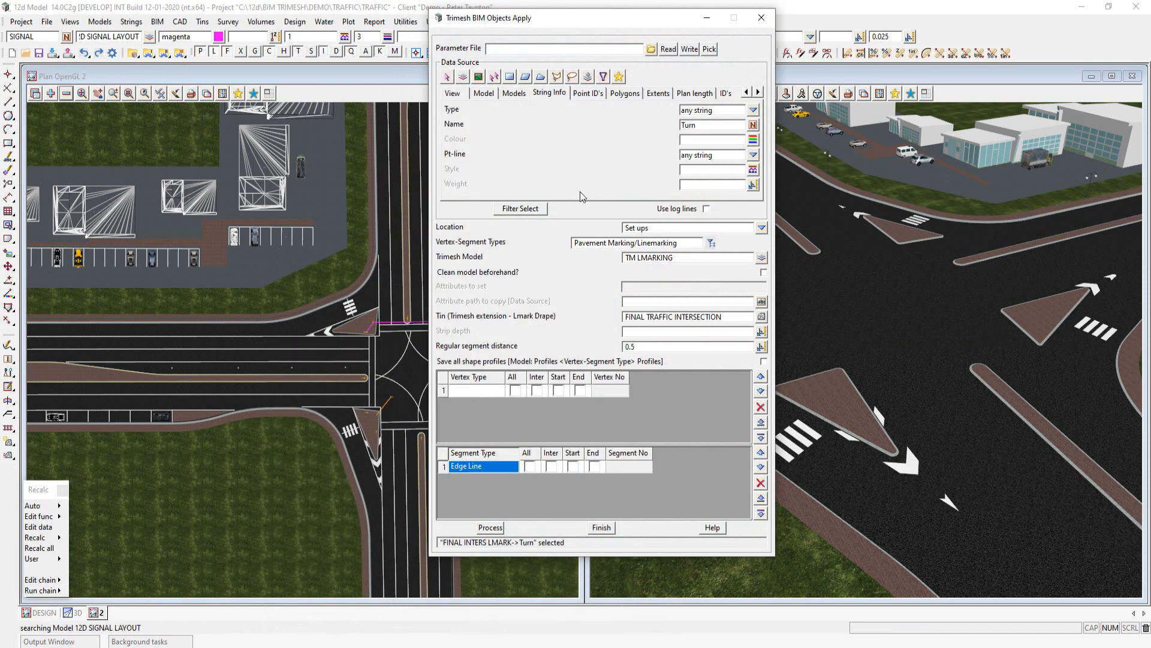
left_click(528, 208)
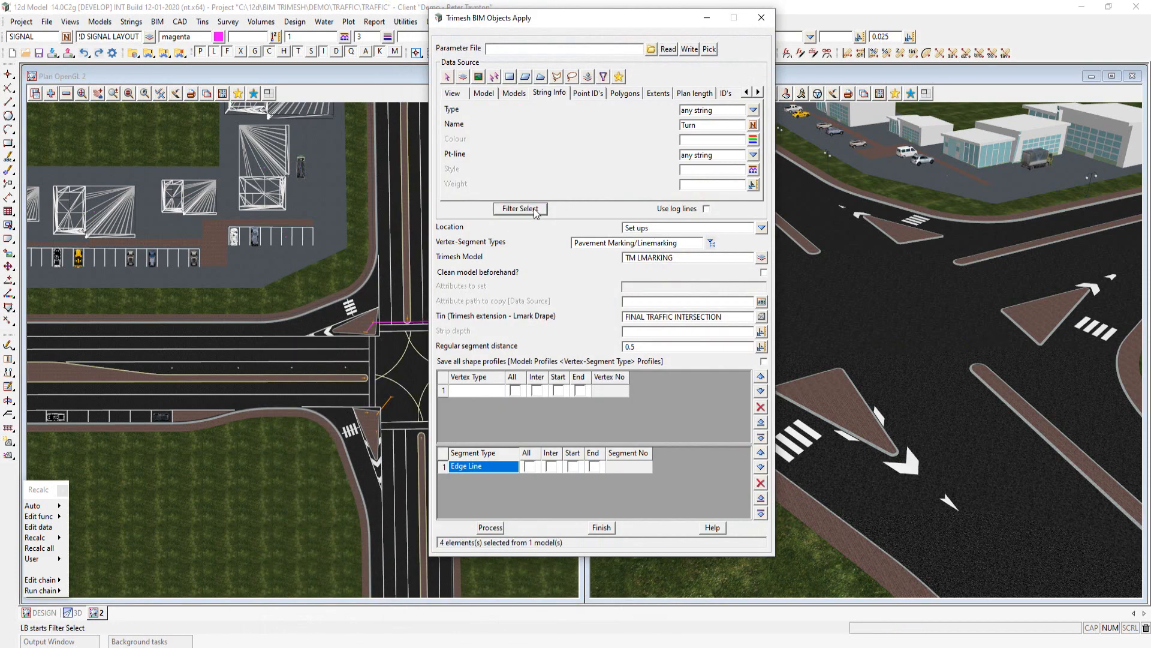
- Apply the Turn Line segment type to all segments of the selected strings and process the trimeshes
left_click(480, 470)
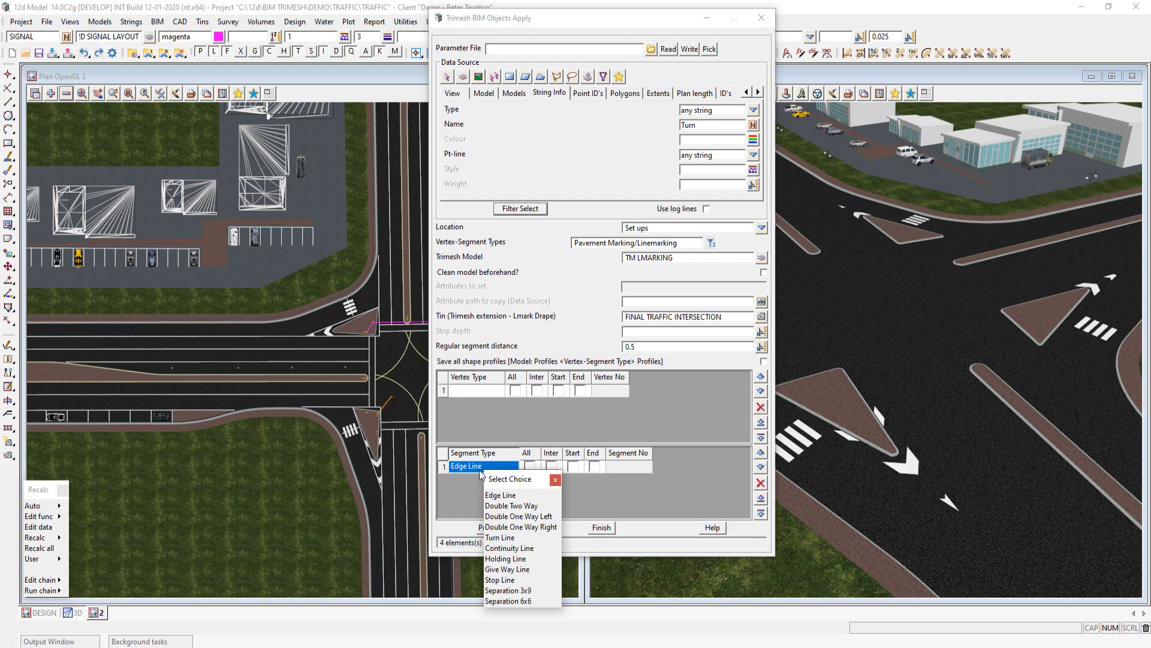
left_click(503, 538)
left_click(488, 529)
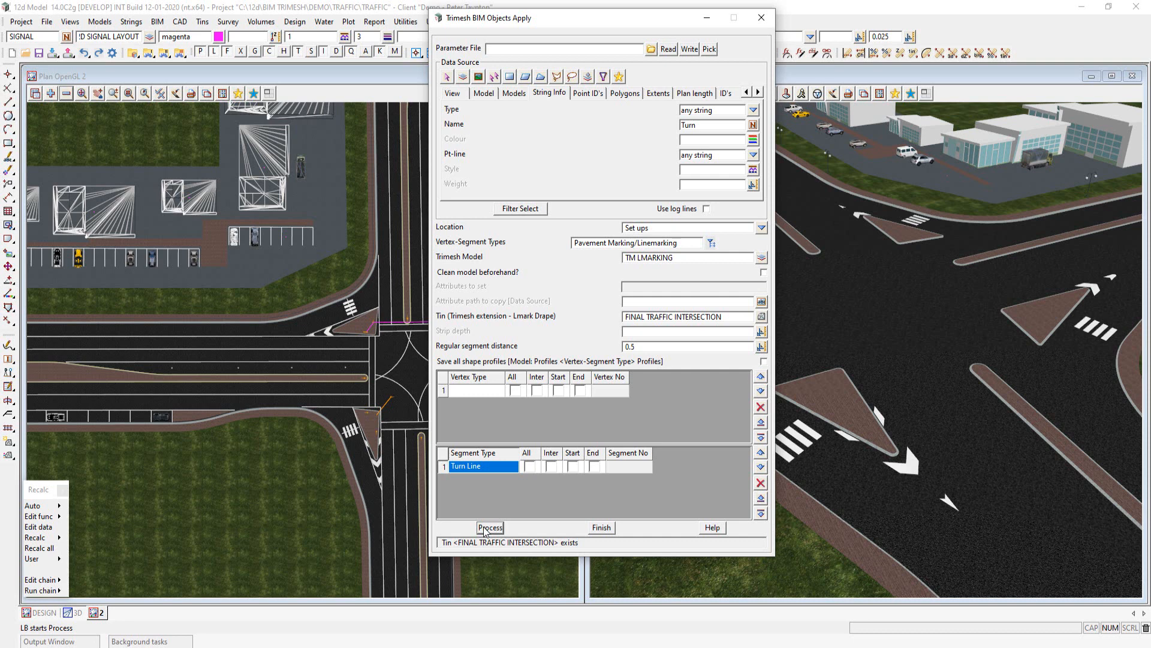
left_click(530, 466)
left_click(490, 528)
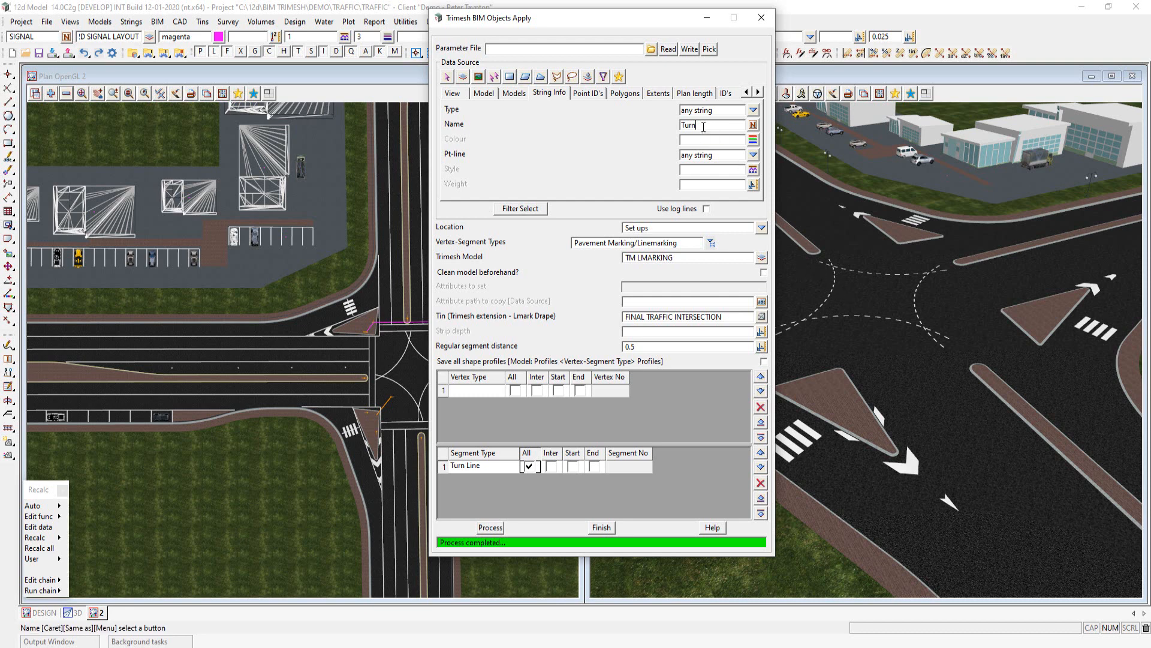
- Change the string name filter to Stop from a stop line in plan and filter-select the matching strings
left_click(707, 18)
left_click(376, 354)
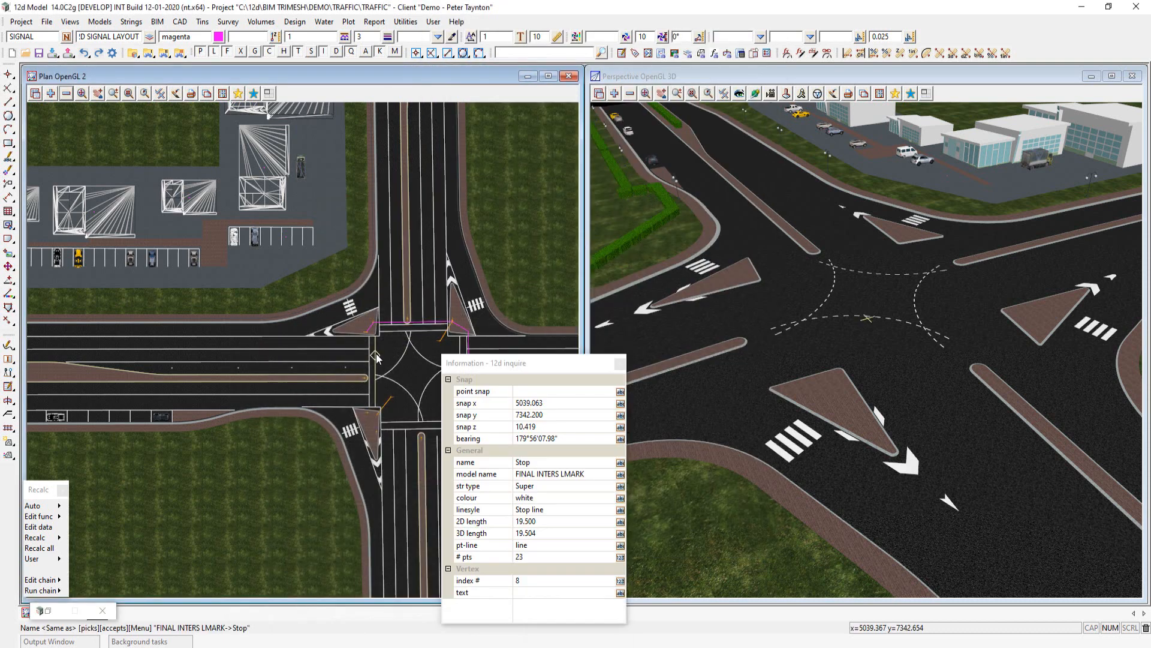
middle_click(376, 354)
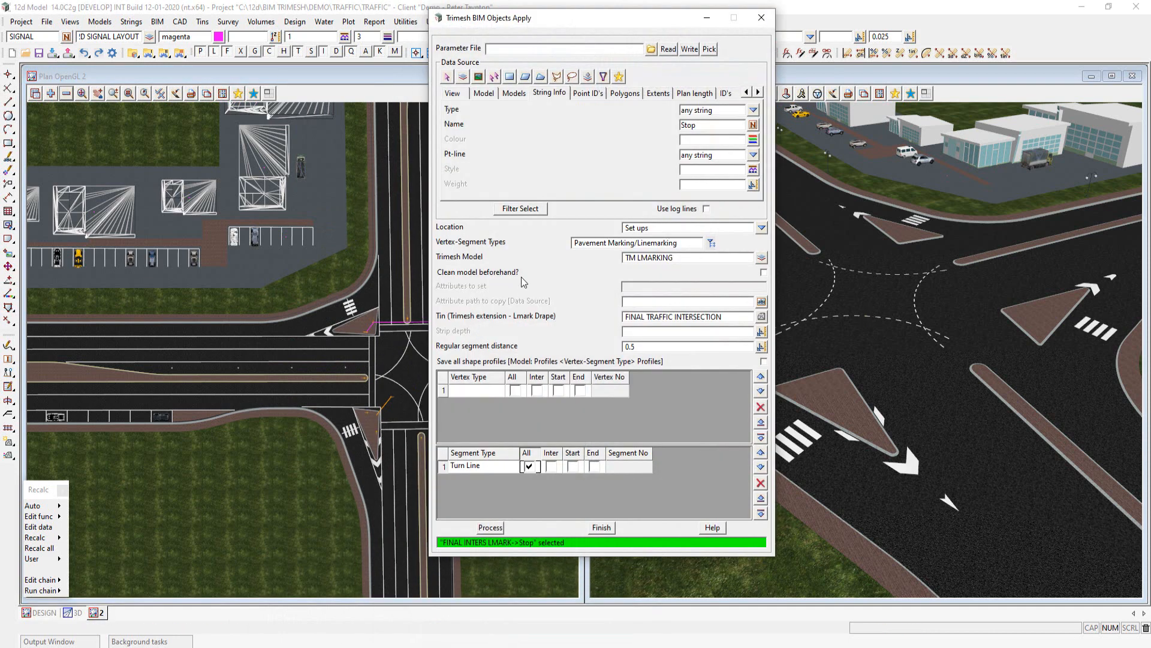
left_click(524, 210)
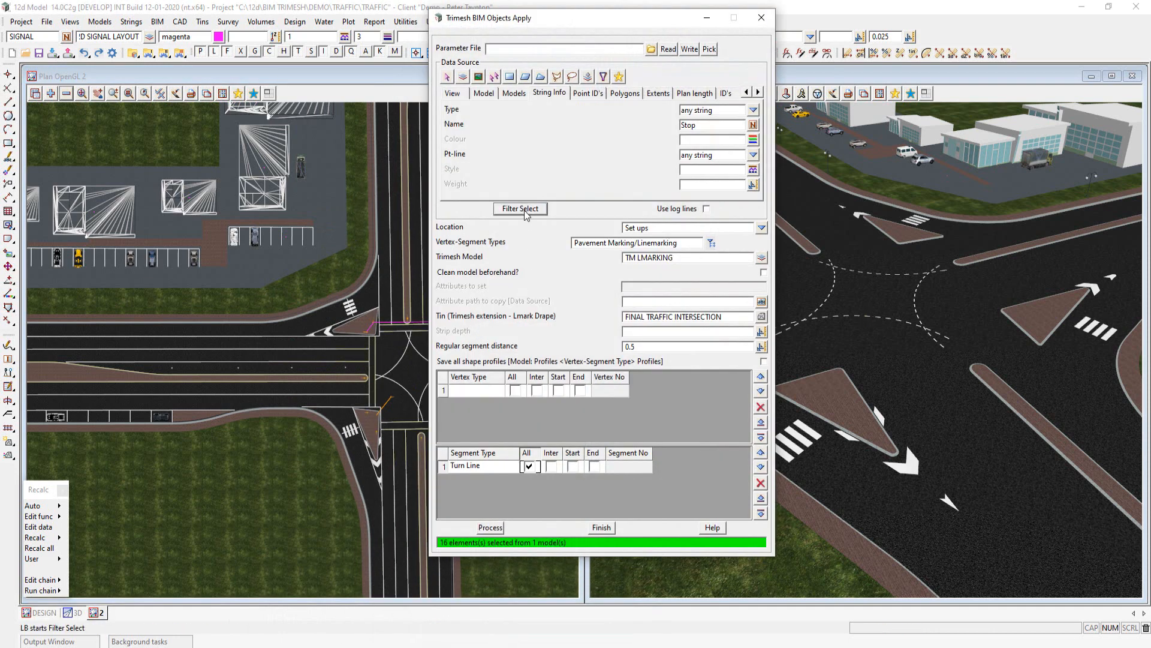
- Set the segment type to Stop Line and process the selected stop strings into trimeshes
left_click(482, 466)
left_click(505, 572)
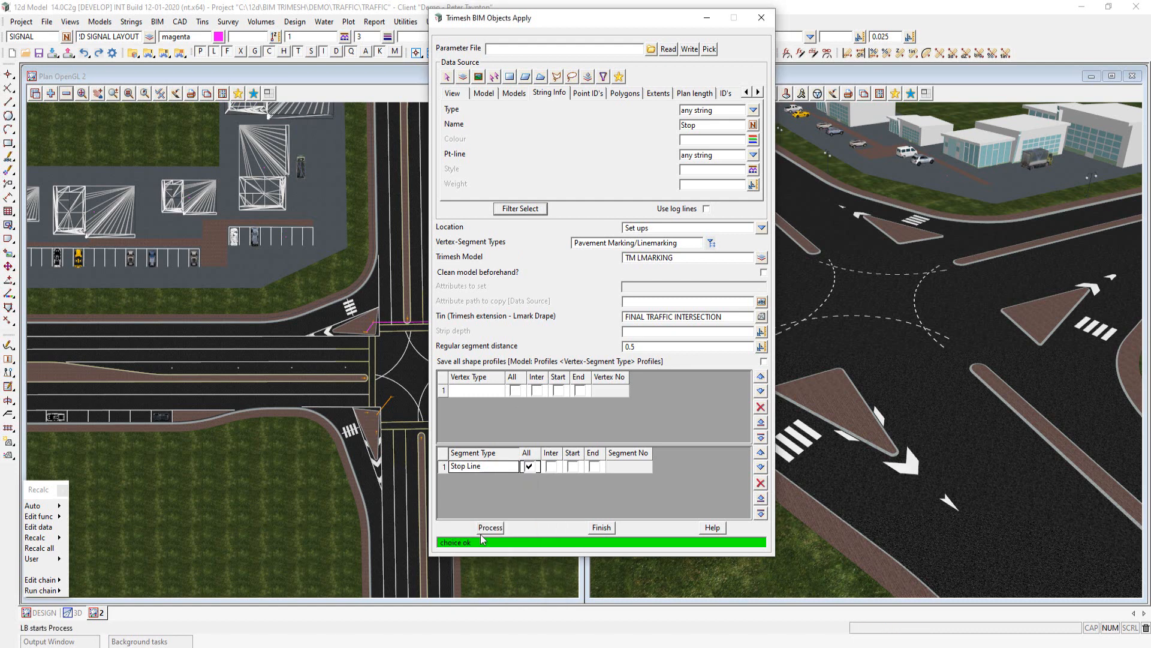
left_click(487, 530)
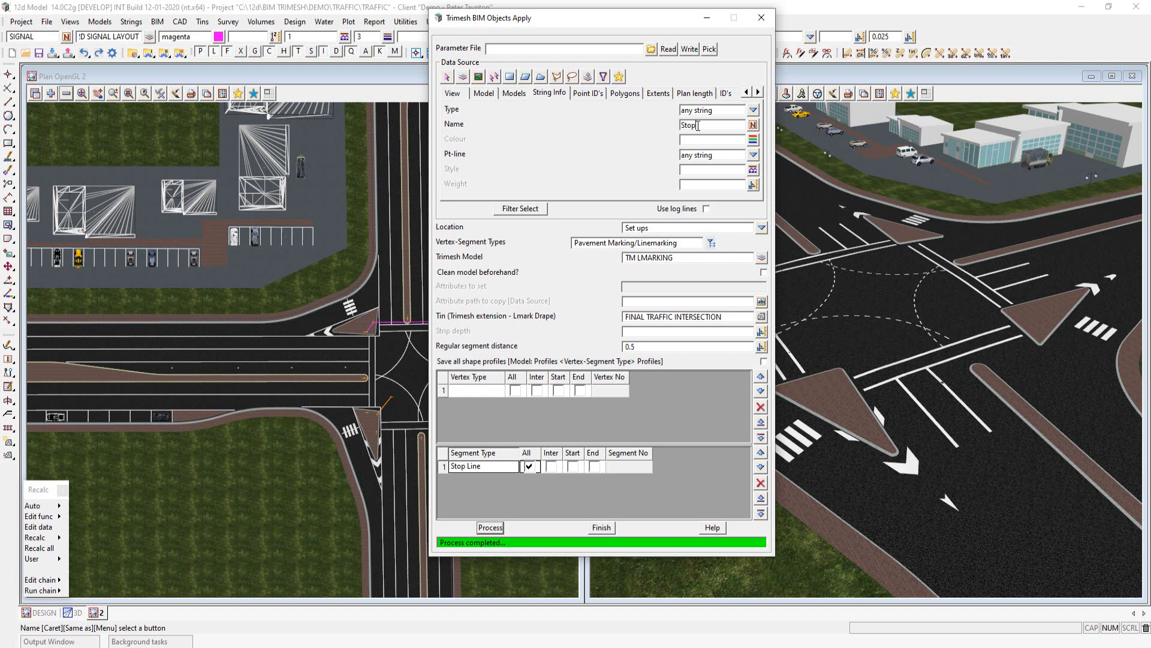
- Filter-select the Full strings using a chevron outline string in plan, and process them into trimeshes with the Edge Line segment type
middle_click(698, 125)
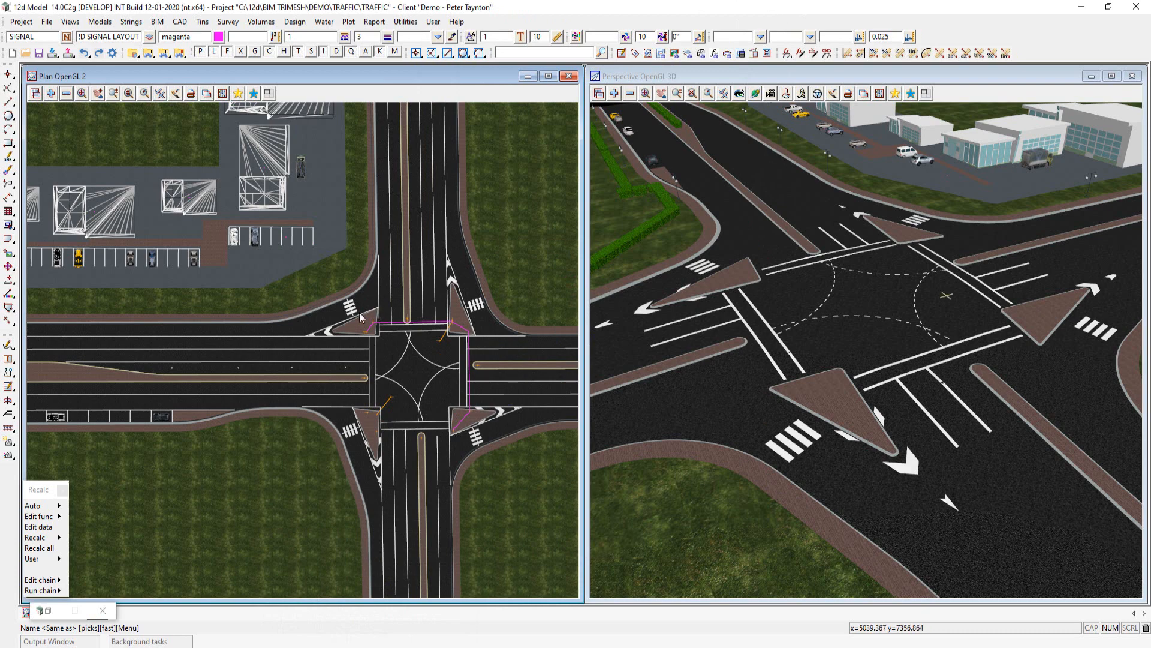
left_click(342, 319)
middle_click(342, 318)
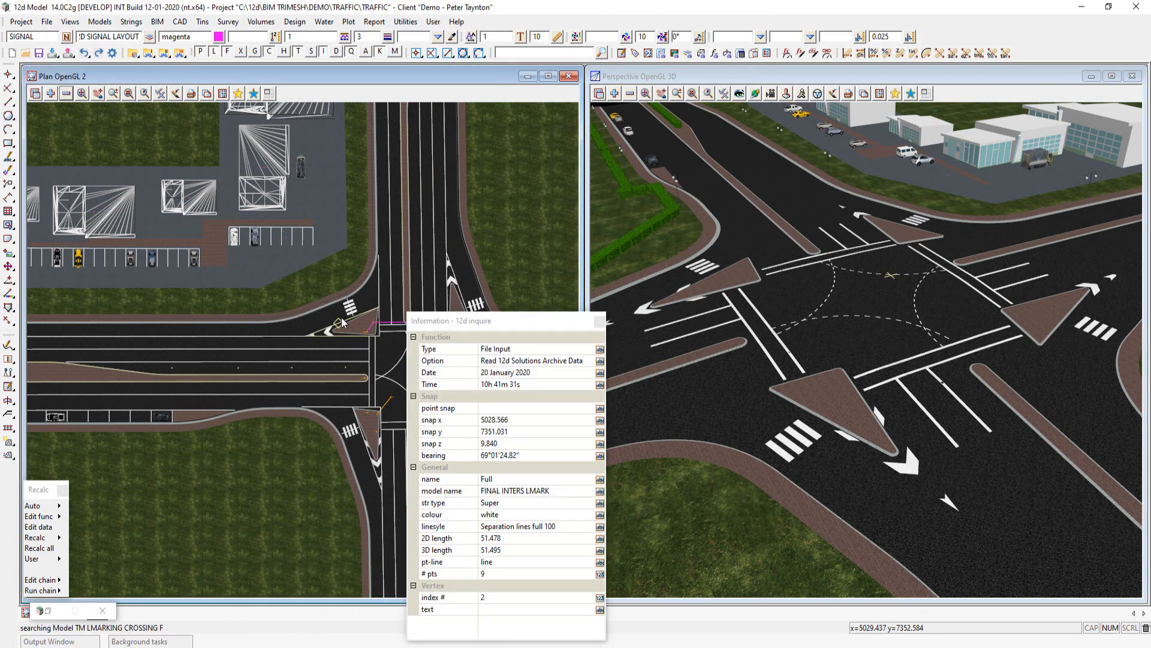
left_click(532, 210)
left_click(470, 467)
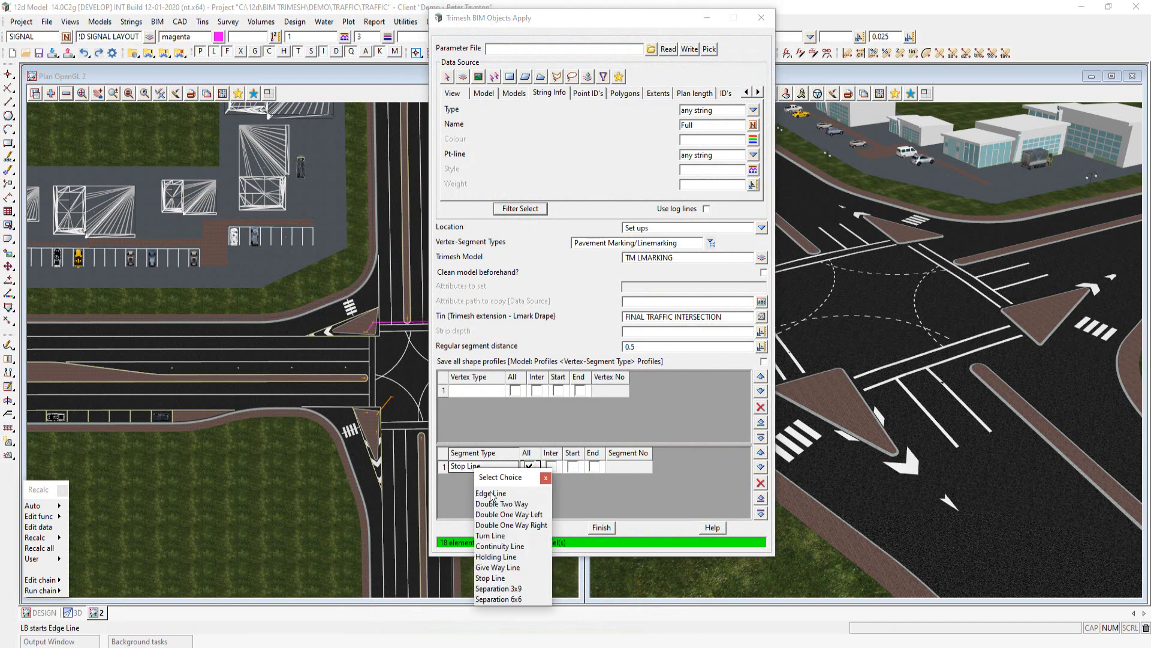
left_click(491, 490)
left_click(487, 528)
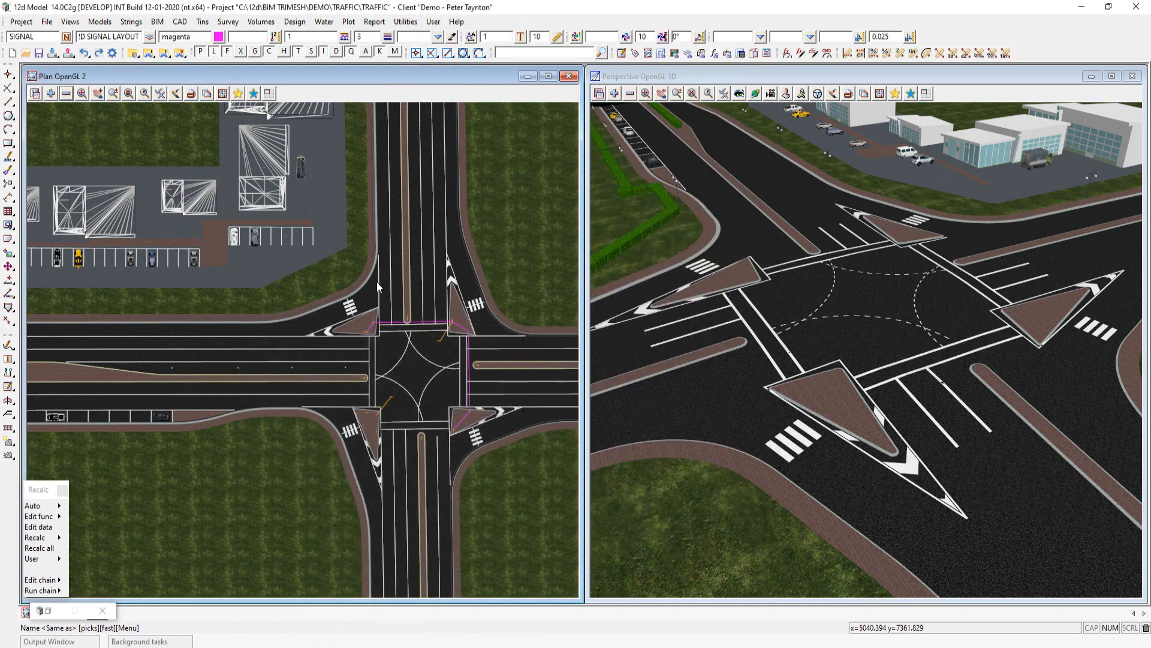
- Filter-select the Give way strings from a give way line in plan and process them with the Give Way Line segment type
left_click(376, 283)
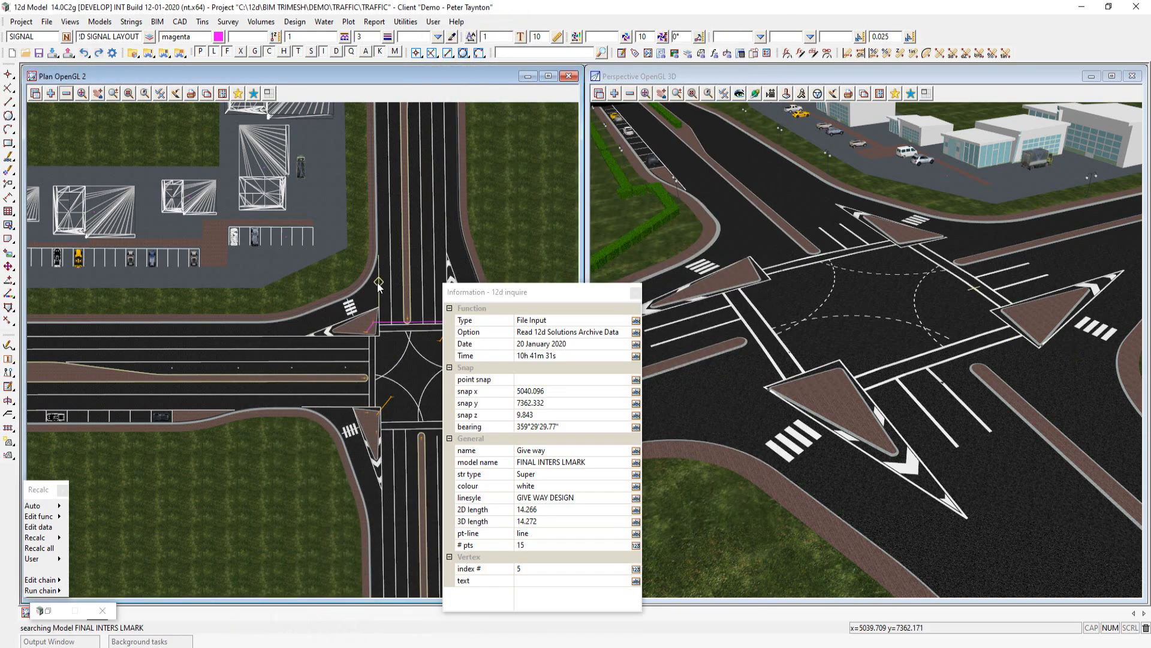
middle_click(377, 283)
left_click(524, 209)
left_click(469, 470)
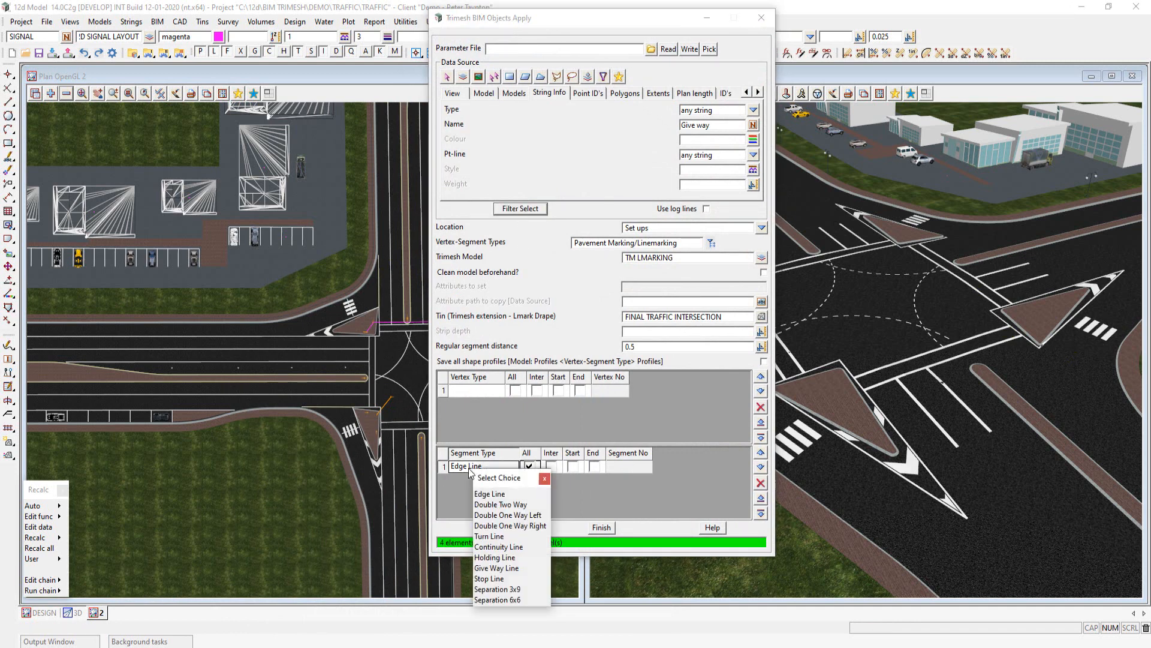
left_click(497, 569)
left_click(489, 529)
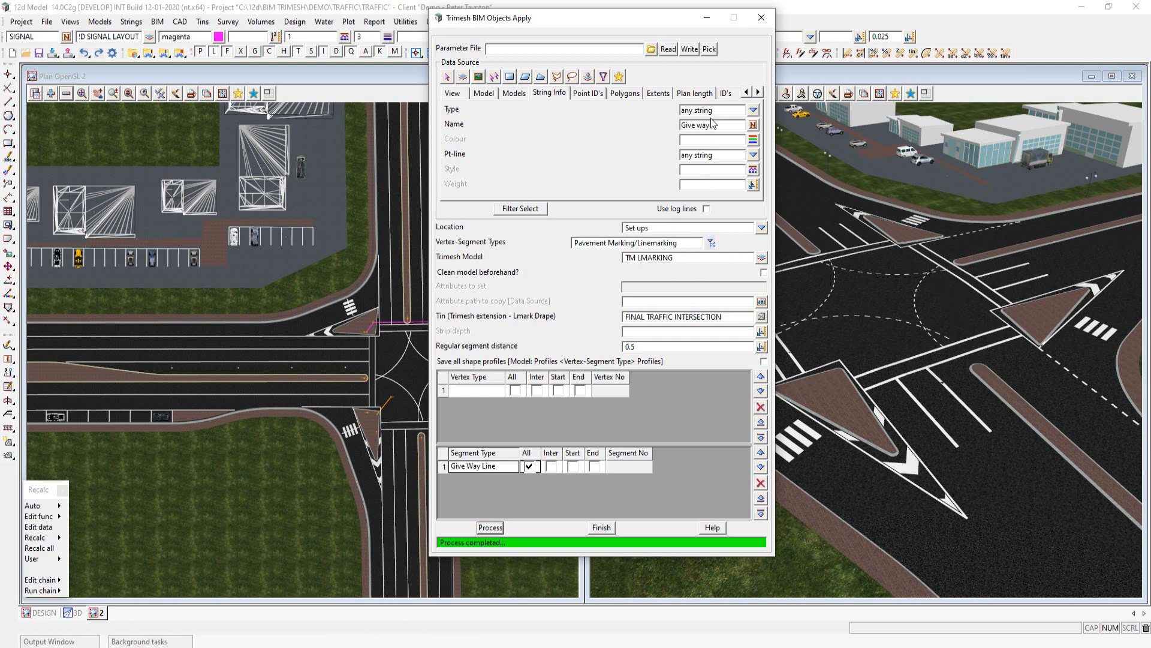
- Filter-select the Continuity strings from a continuity line in plan and process them with the Continuity Line segment type
left_click(707, 18)
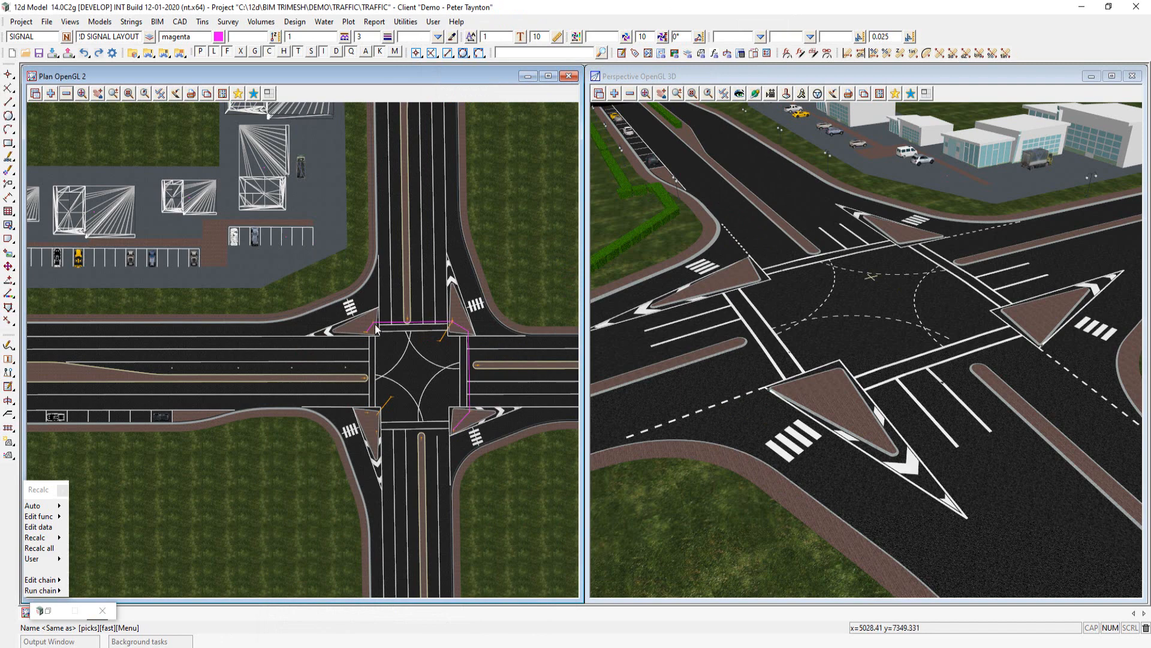
left_click(273, 363)
middle_click(273, 367)
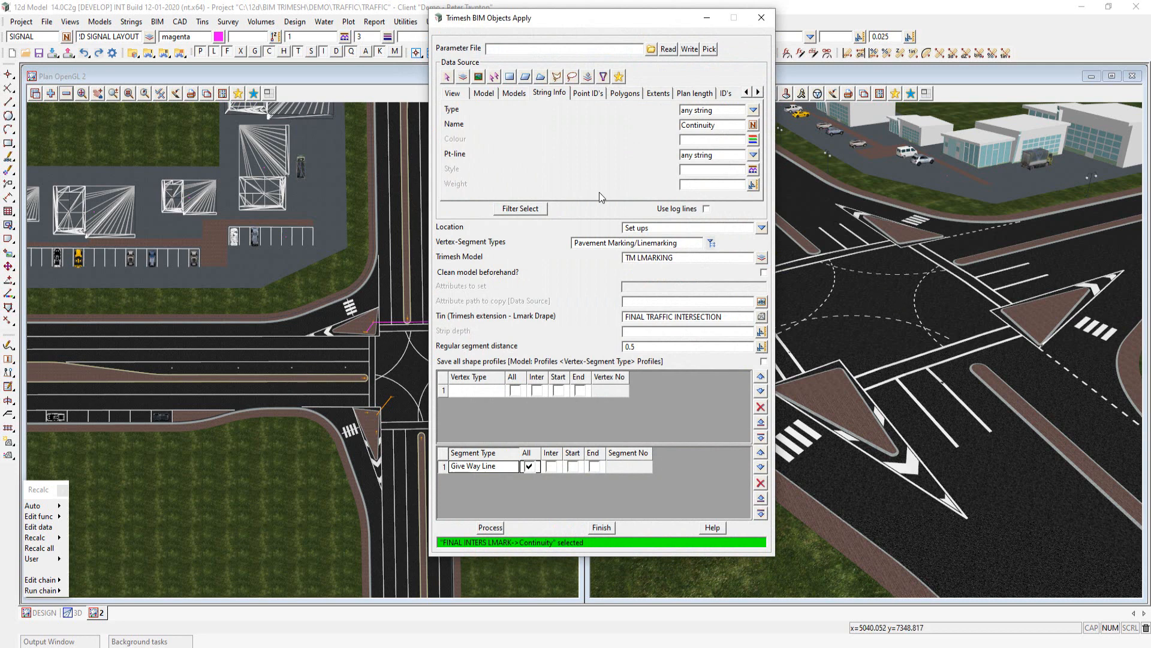
left_click(511, 210)
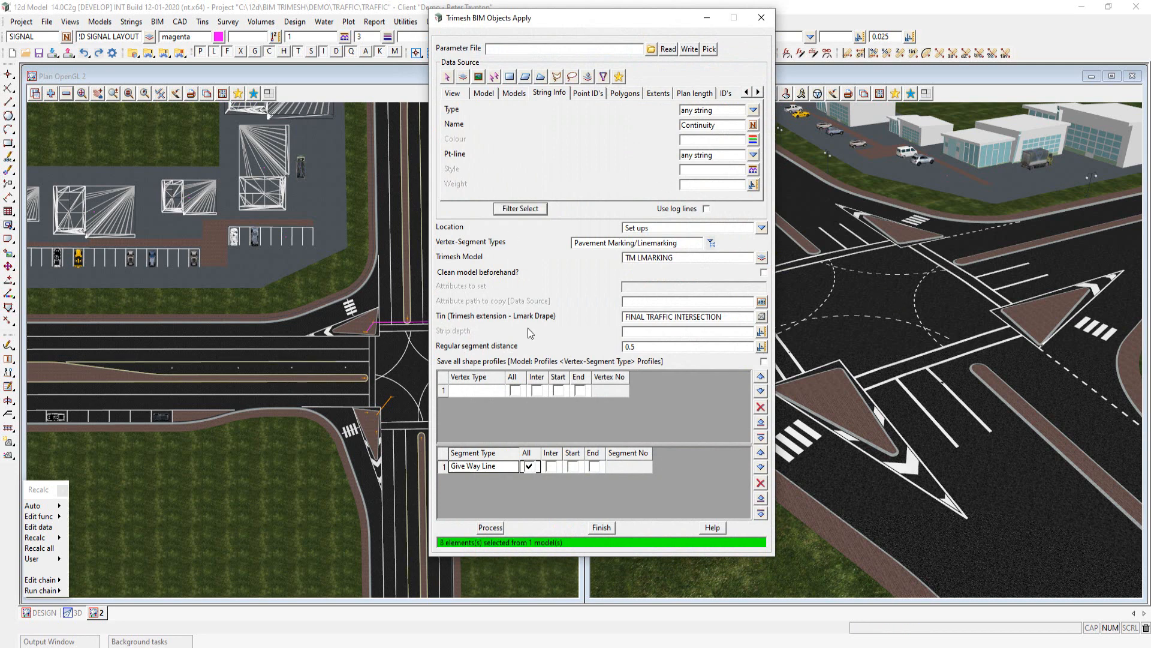
left_click(473, 467)
left_click(512, 546)
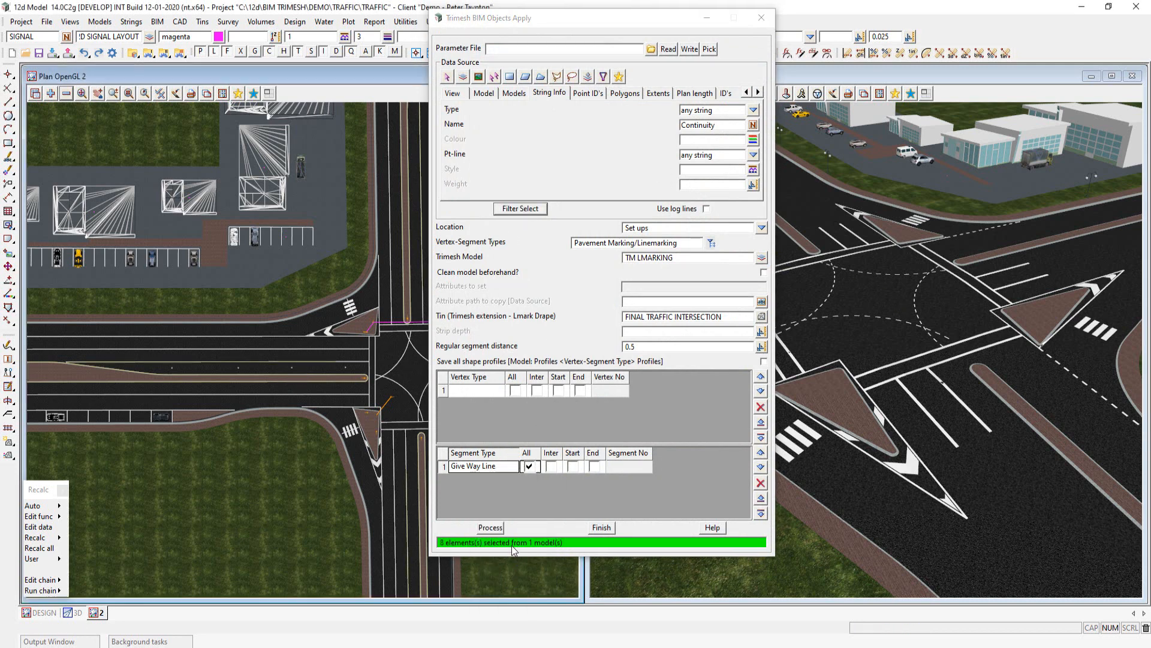
left_click(491, 528)
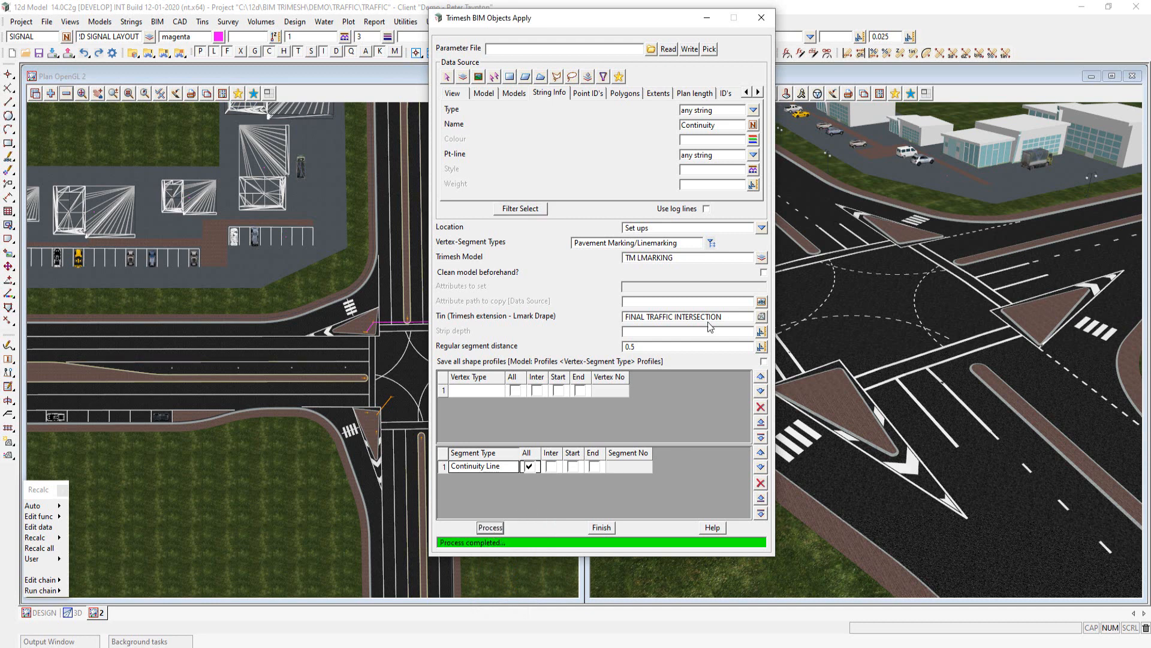
- Filter-select the Sep Lane strings from a lane separation line in plan and process them with the Separation 6x6 segment type
left_click(707, 18)
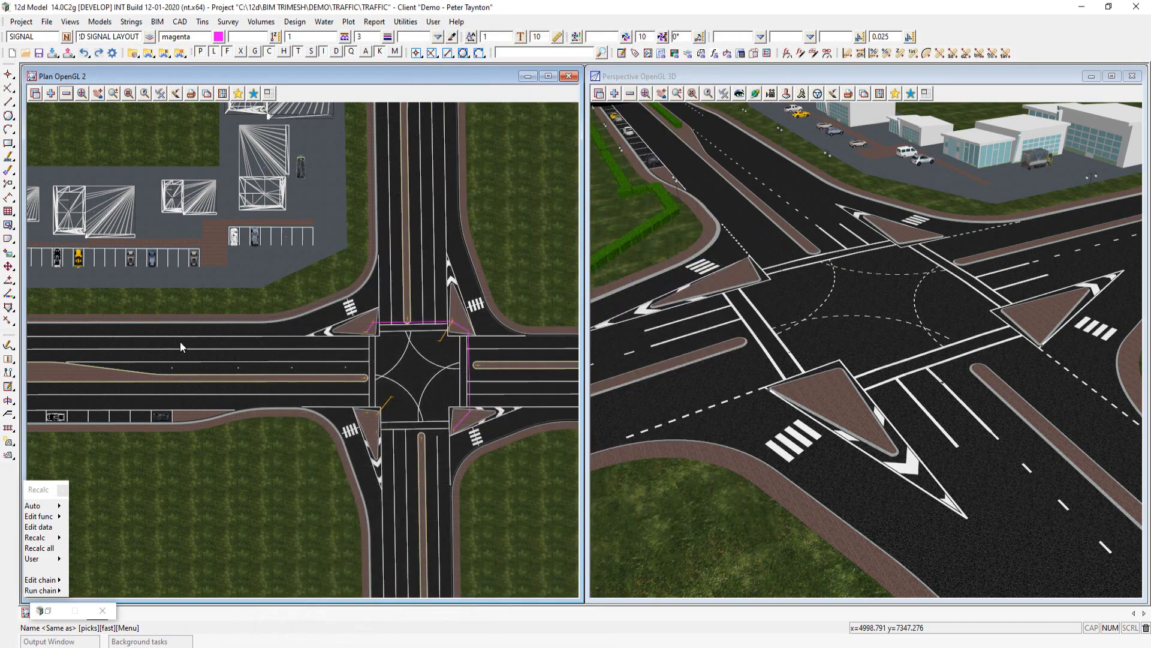
double_click(142, 346)
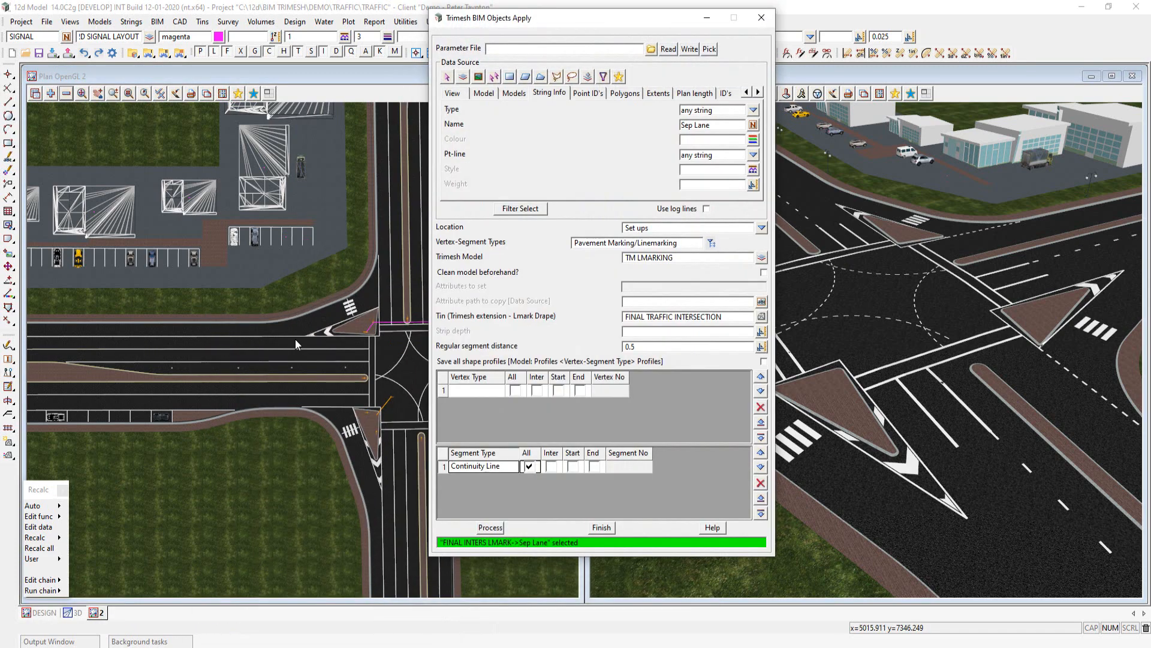
left_click(534, 209)
left_click(466, 468)
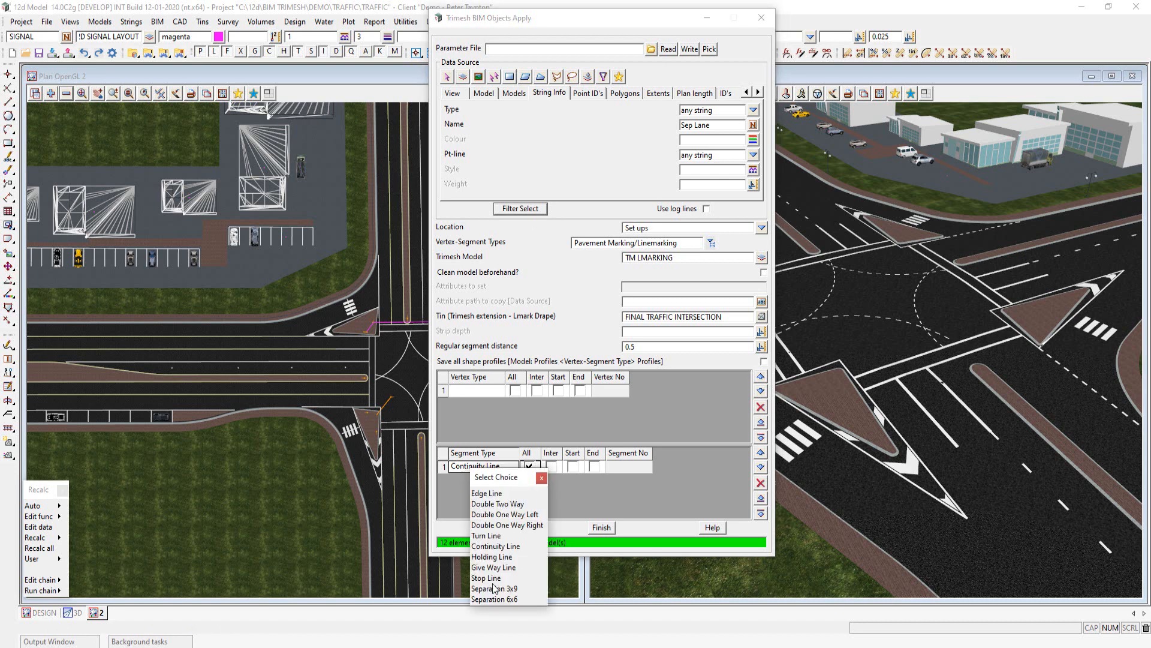
left_click(495, 598)
left_click(491, 529)
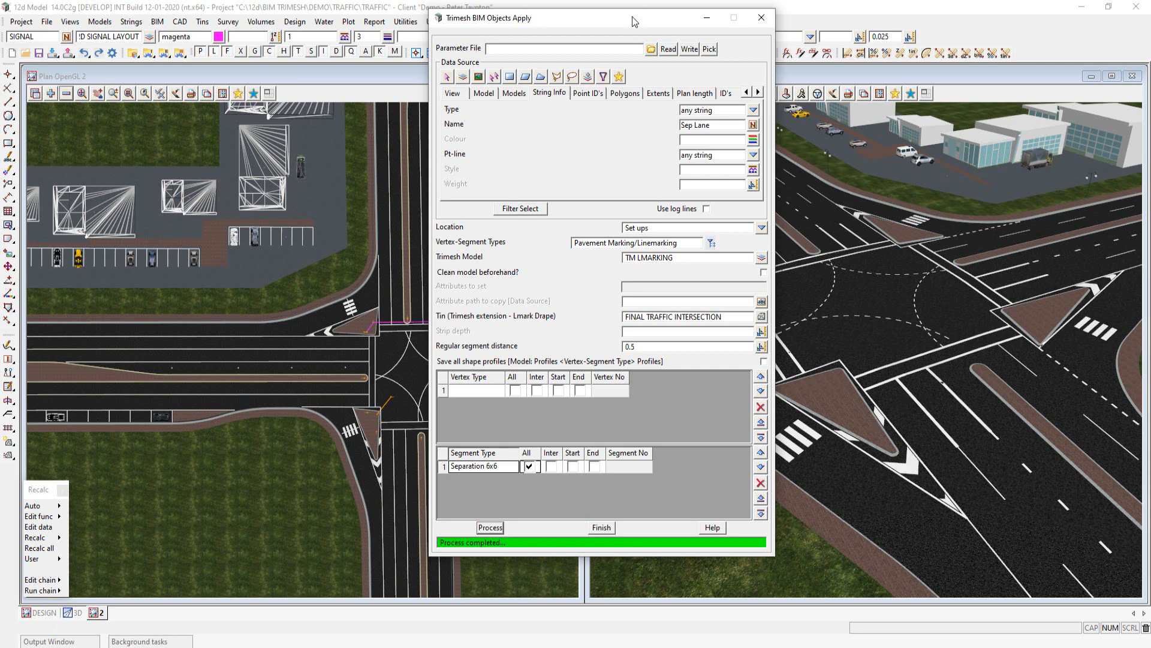
- Examine the processed linemarking trimeshes around the intersection in the 3D perspective view
left_click_drag(631, 19, 580, 16)
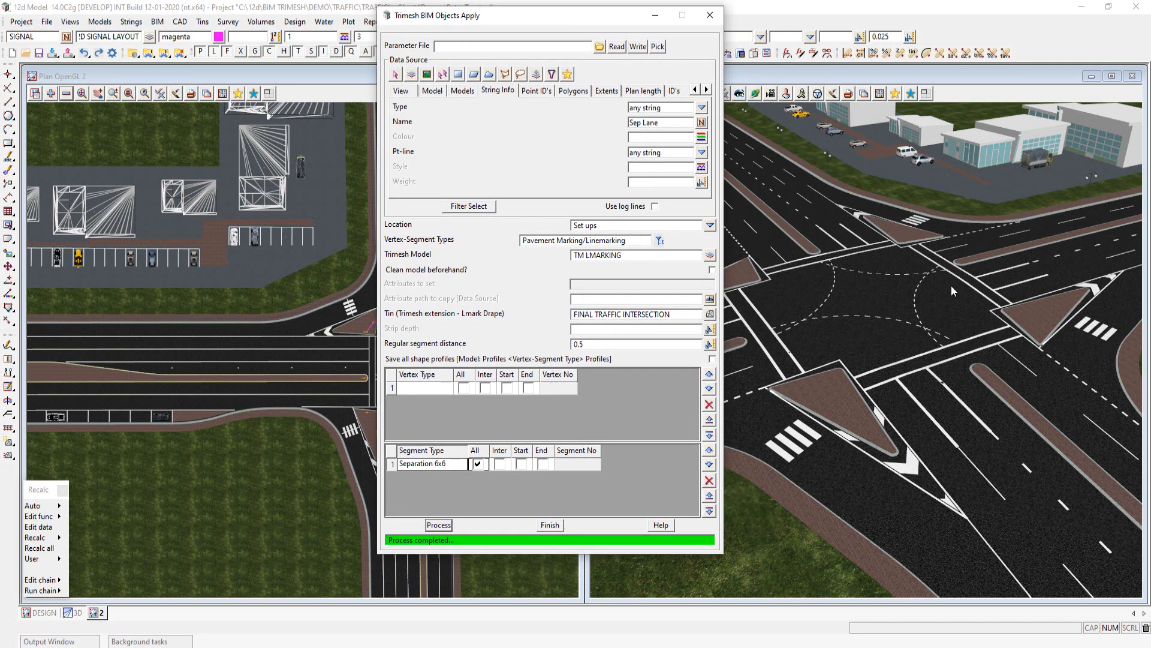
left_click(1017, 335)
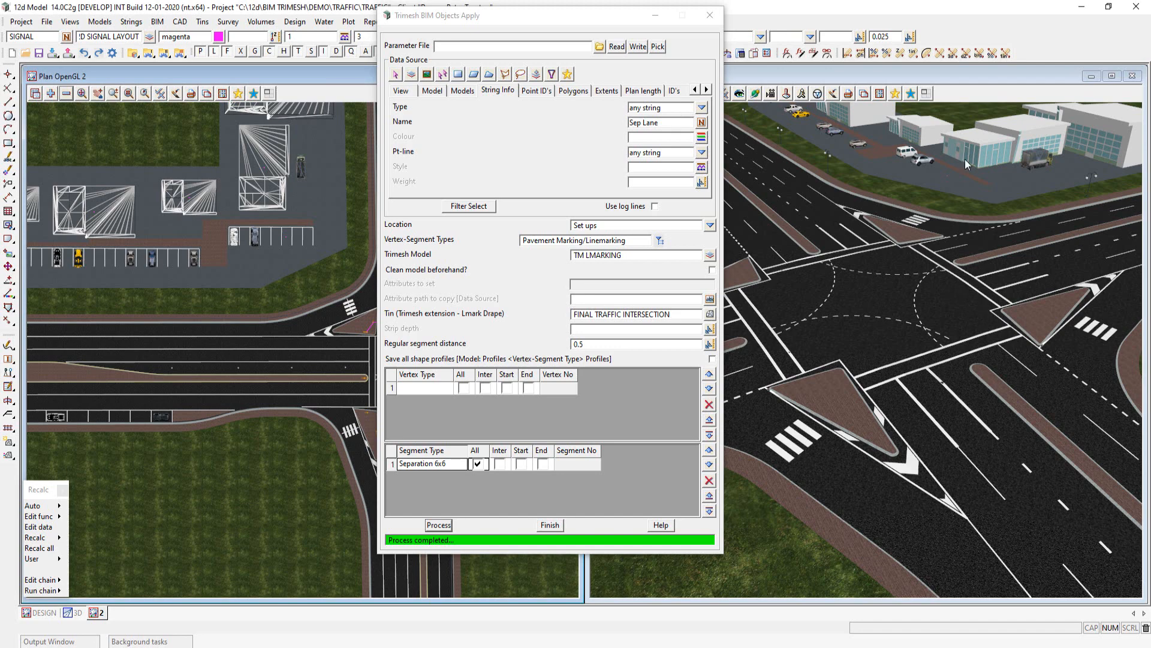
left_click(980, 71)
middle_click_drag(996, 346, 840, 348)
scroll(811, 318, "up", 5)
scroll(810, 318, "up", 2)
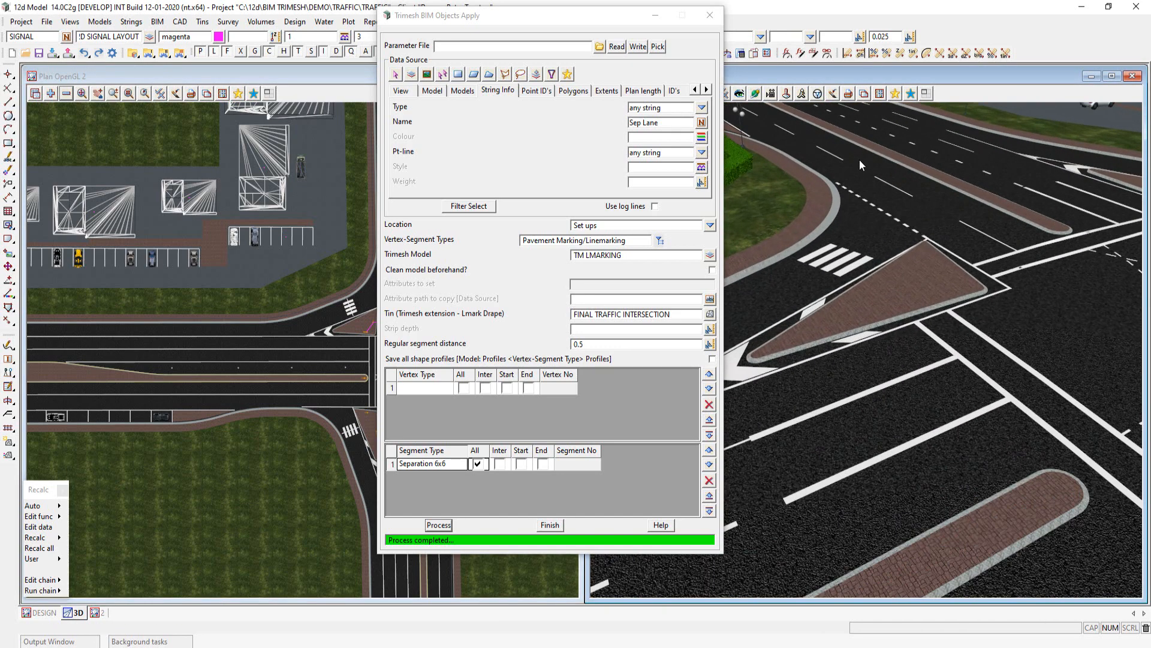
left_click(756, 93)
mouse_move(926, 363)
left_mouse_down()
mouse_move(995, 365)
mouse_move(1035, 336)
left_mouse_up()
scroll(888, 387, "down", 2)
scroll(1017, 408, "up", 4)
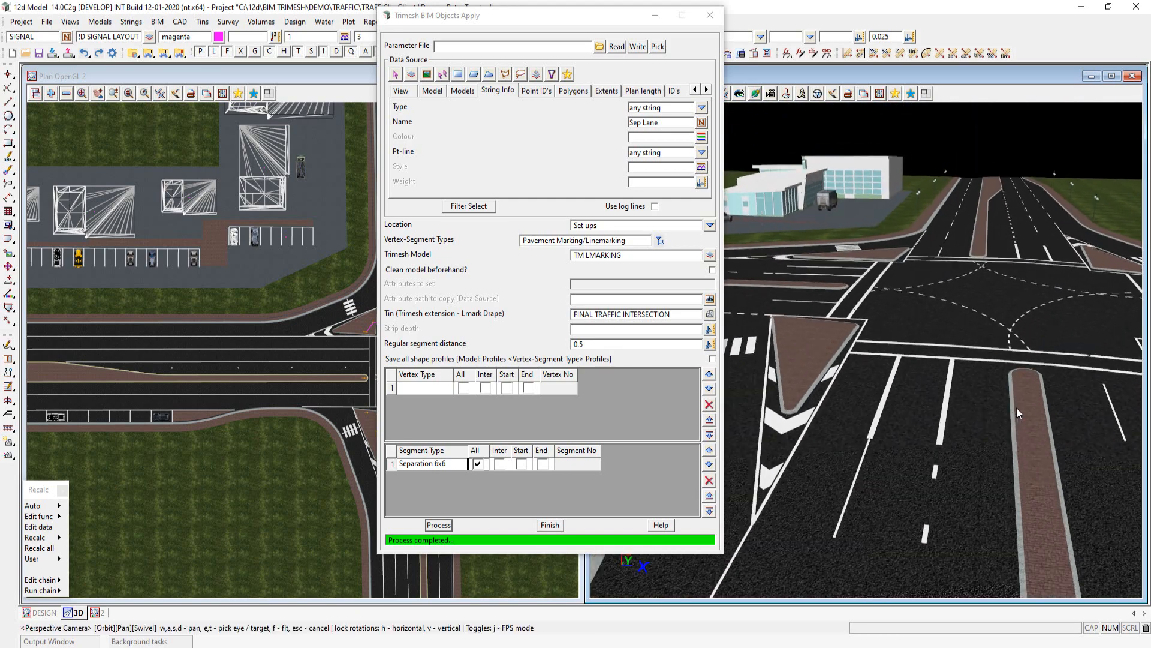
mouse_move(1017, 407)
left_mouse_down()
mouse_move(1101, 423)
mouse_move(1021, 397)
left_mouse_up()
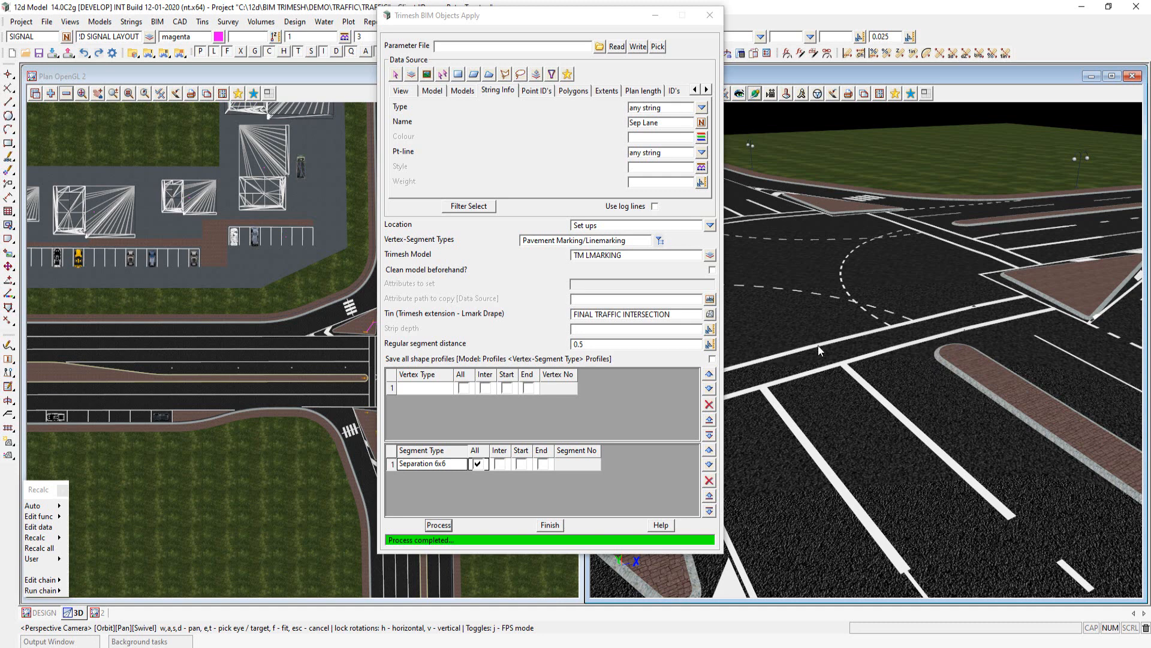
- Change the data source to the DESIGN LIP STRINGS model and the name island from a median edge in plan, and filter-select the strings
left_click(432, 90)
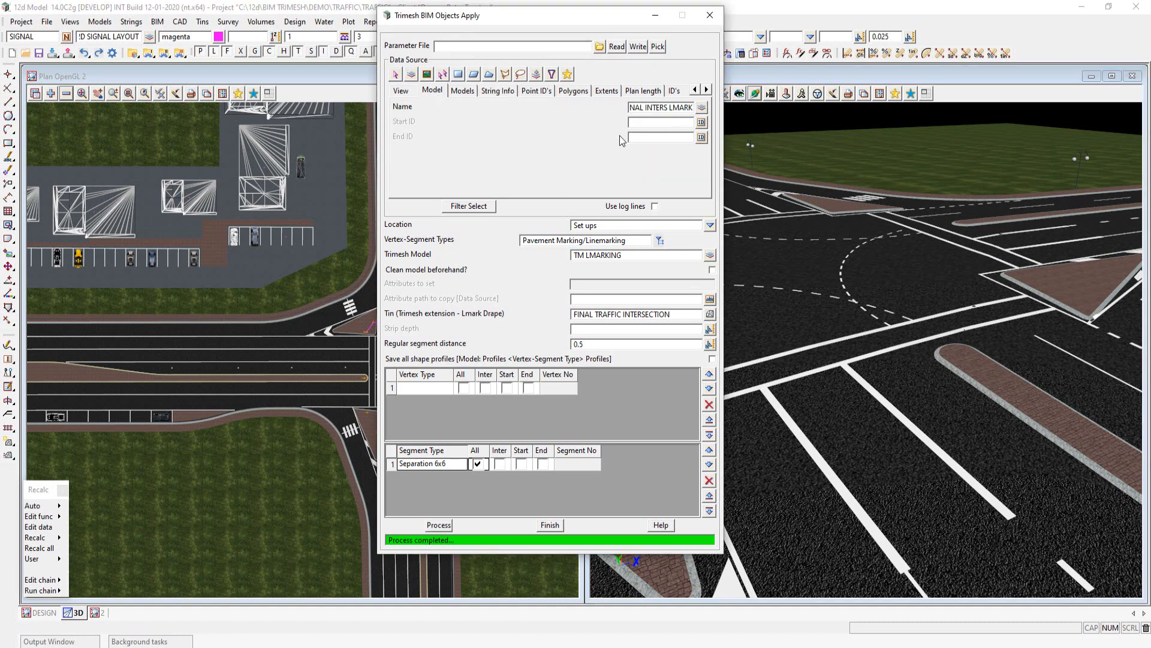
left_click(656, 15)
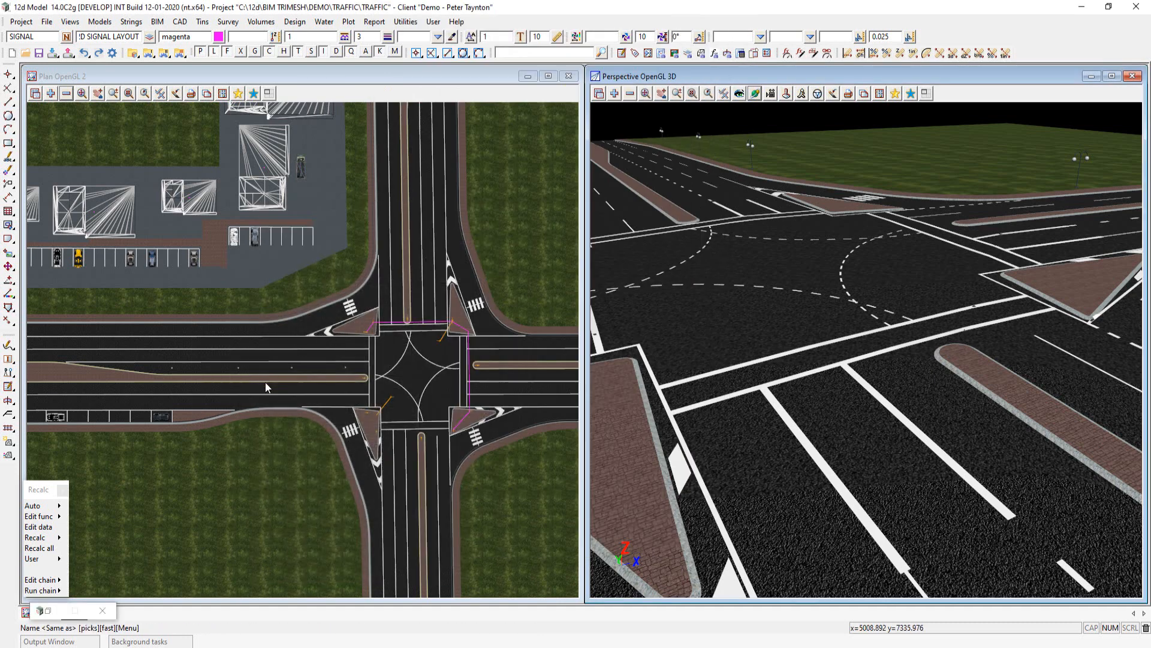
left_click(243, 386)
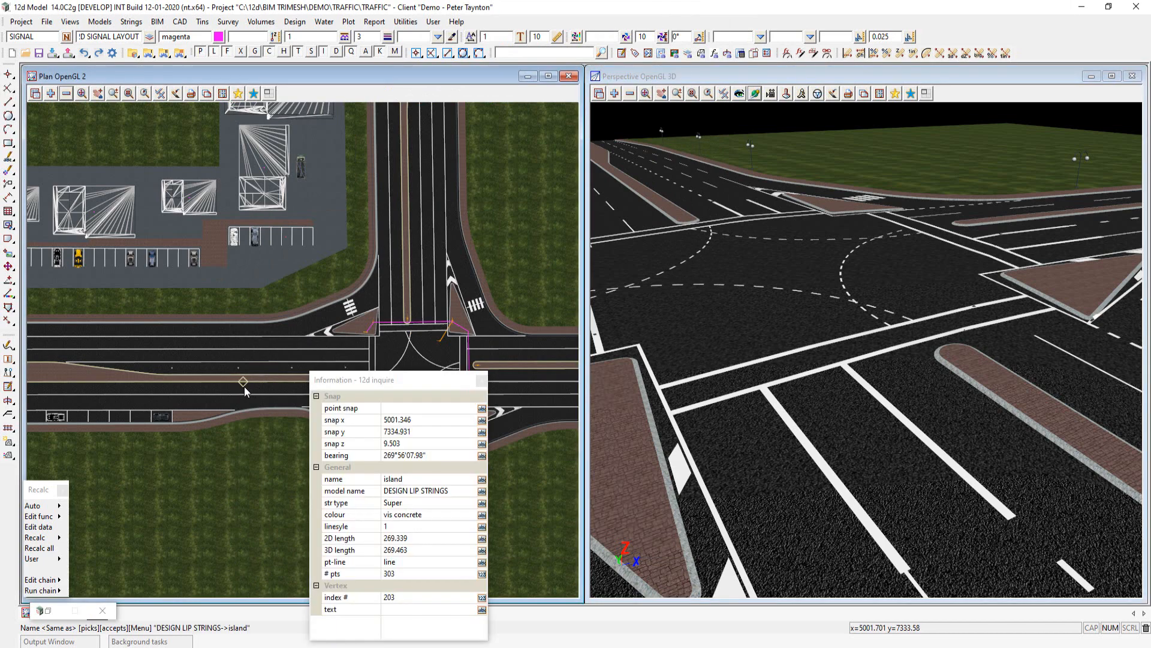
middle_click(245, 386)
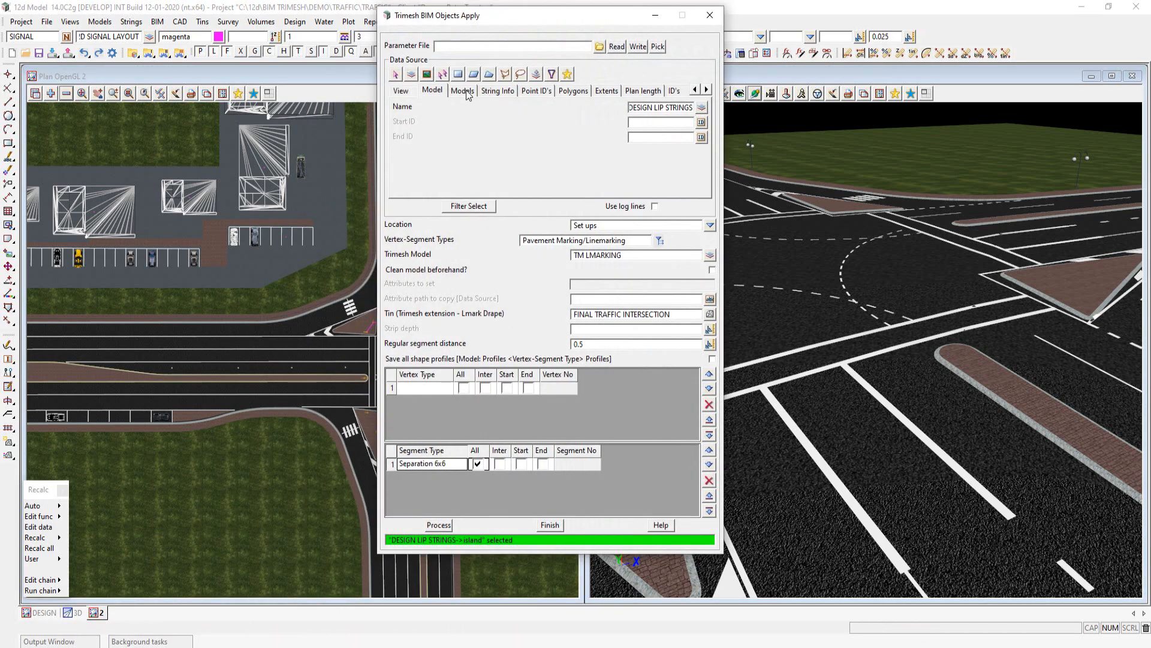
left_click(497, 90)
left_click(660, 125)
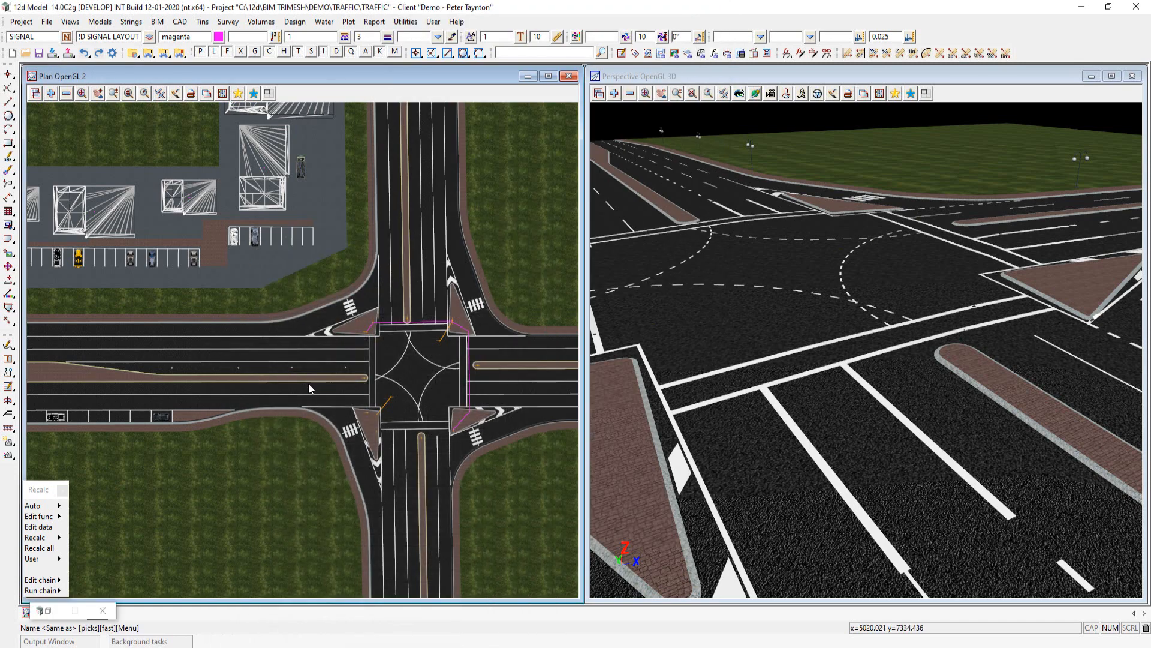
left_click(310, 386)
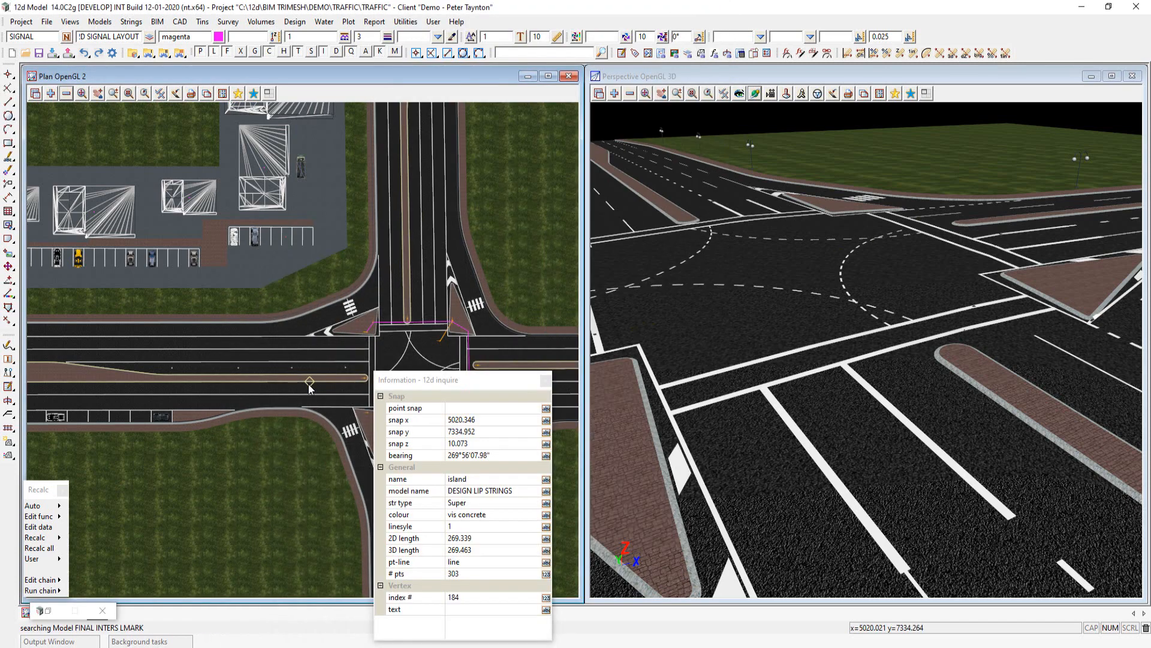
left_click(309, 387)
left_click(474, 206)
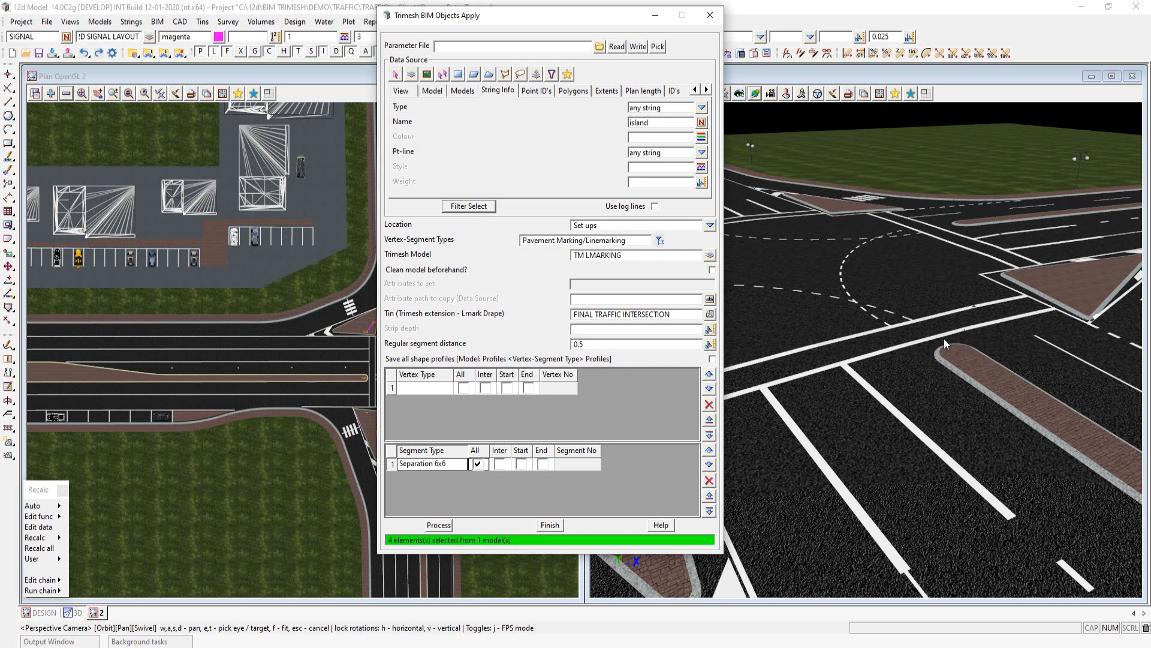
- Clear the regular segment distance and set the segment type to Edge Line for the island strings
left_click_drag(590, 344, 575, 344)
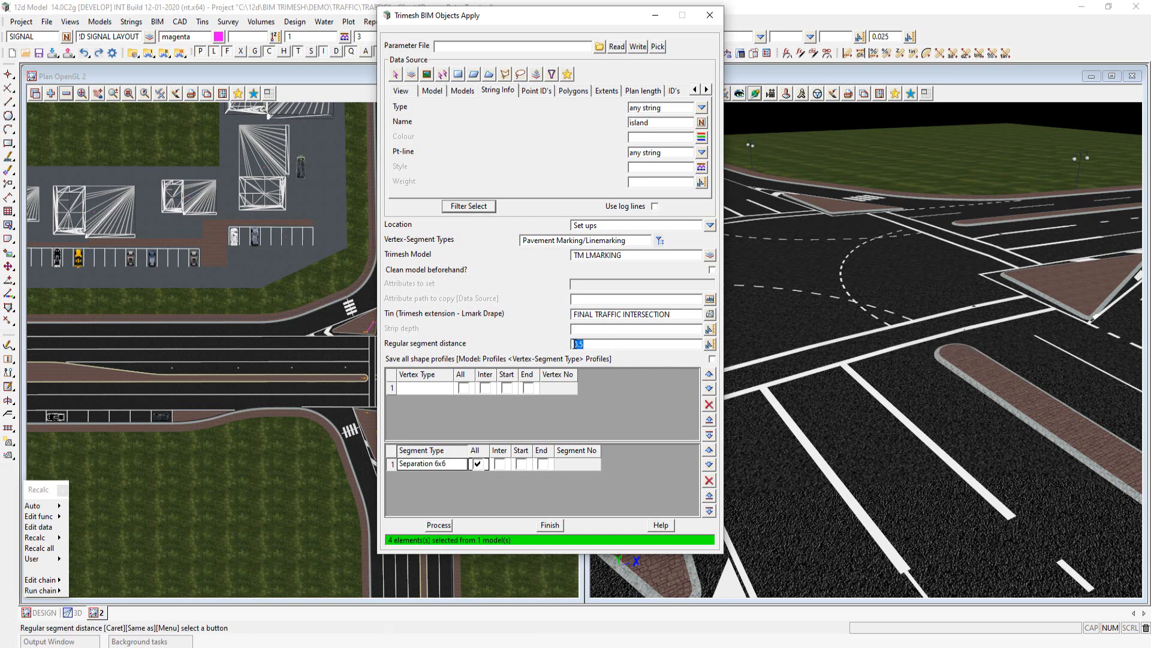
key("BackSpace")
left_click(421, 468)
left_click(443, 493)
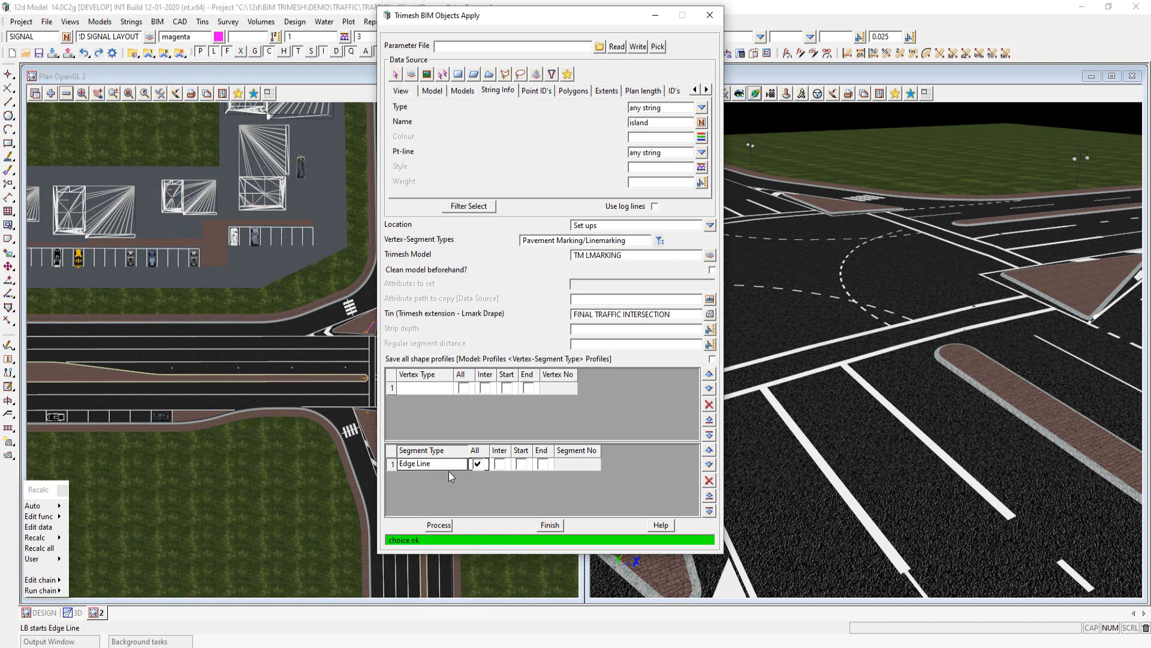
- Process the island strings into trimeshes, inspect the median's edge line up close in 3D, and undo the BIM object creation
left_click(436, 526)
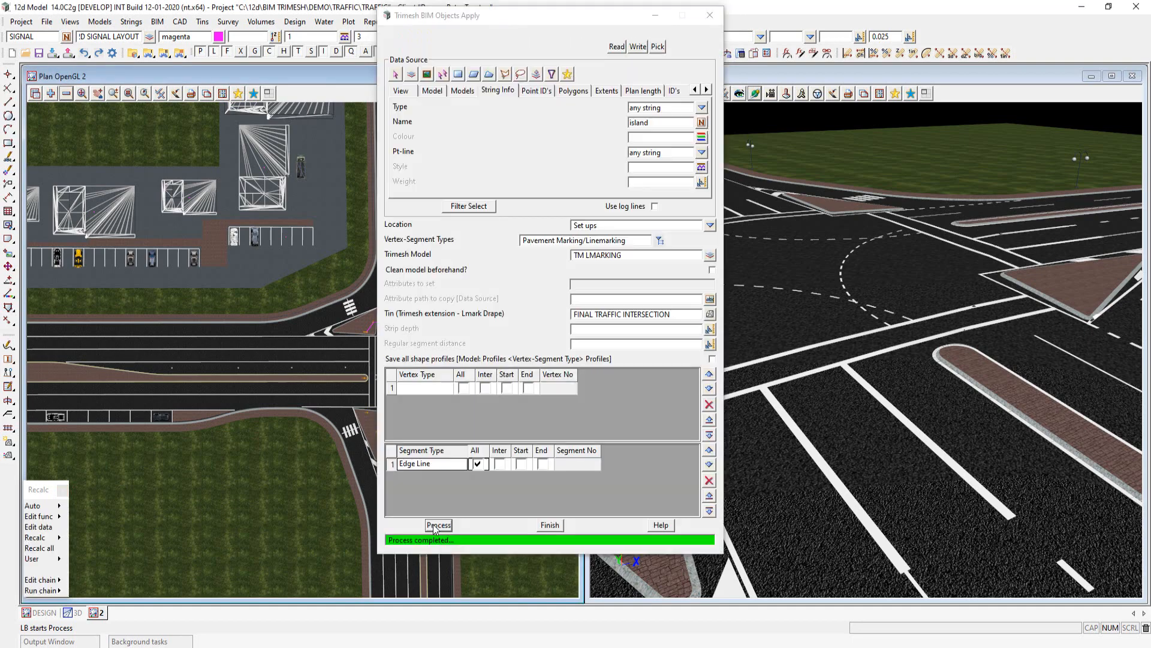
left_click(956, 366)
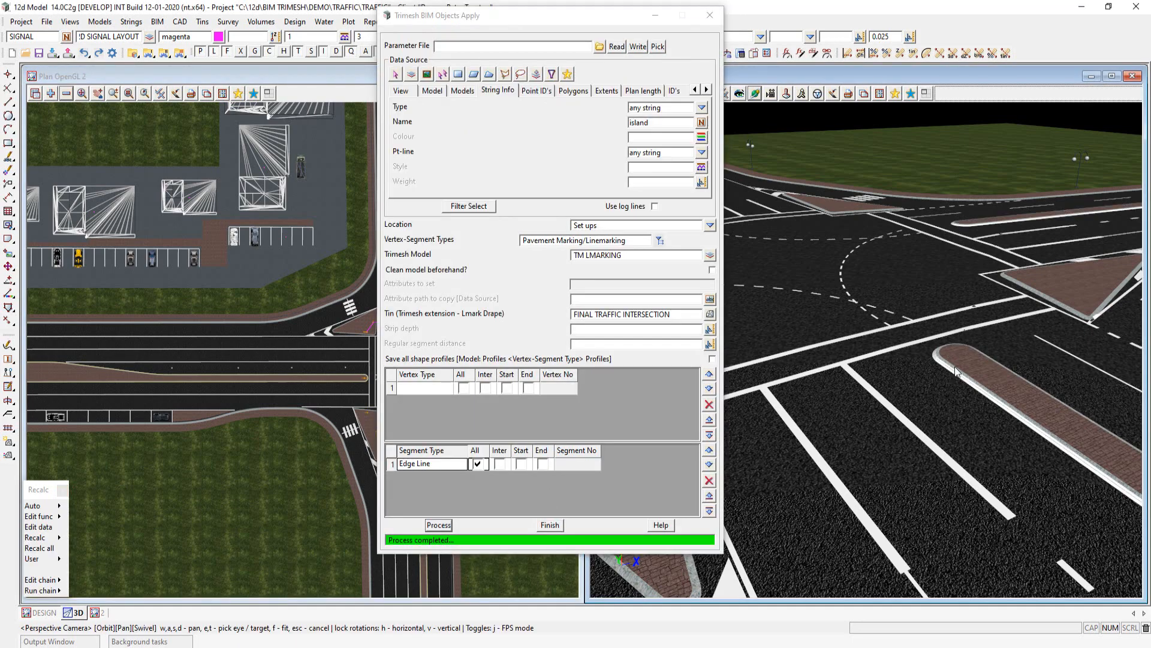
scroll(955, 366, "up", 8)
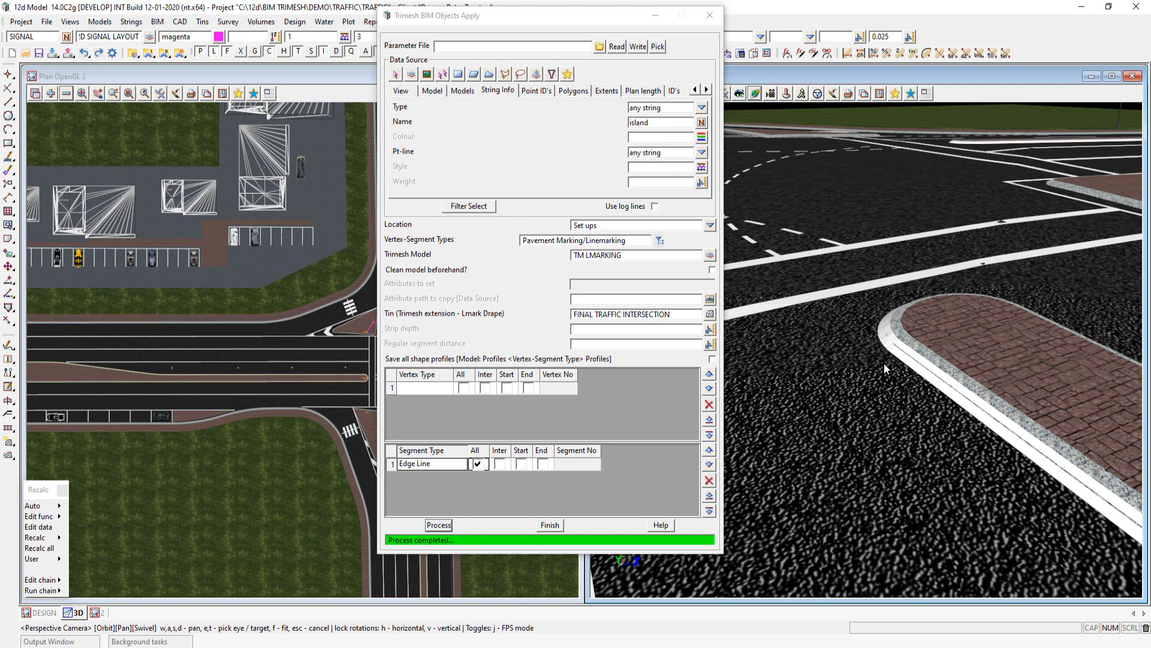
key("ctrl+z")
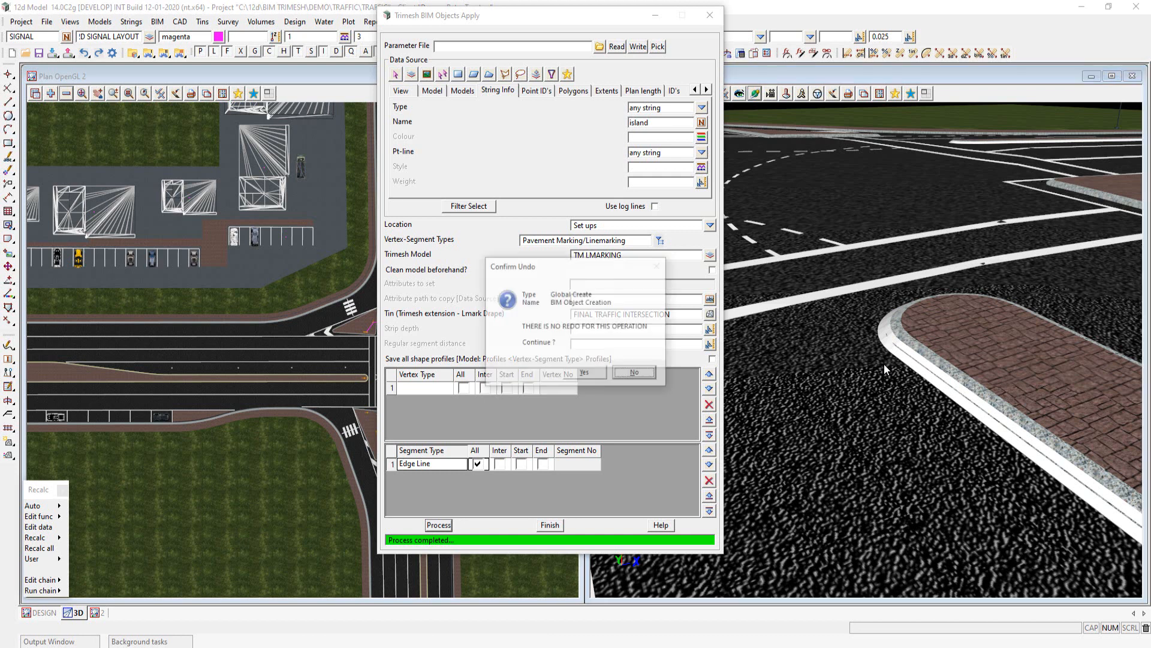
left_click(588, 374)
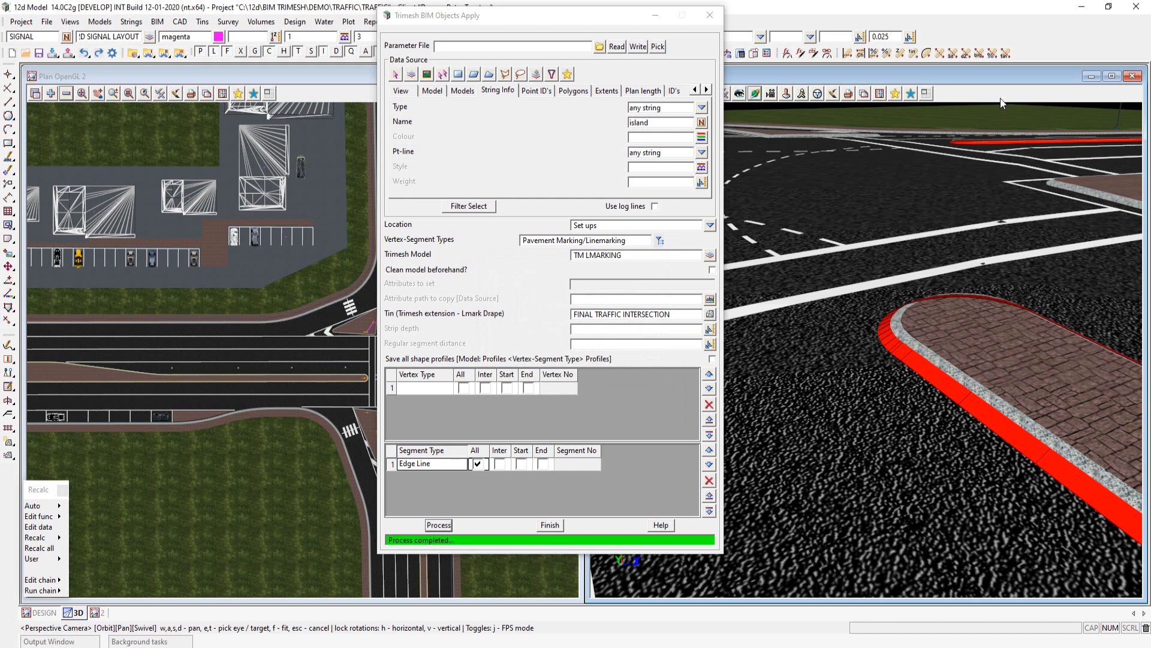
- Set the Trimesh Pavement Marking/Linemarking Position attribute to Left Side for the island strings
left_click(591, 284)
left_click(804, 324)
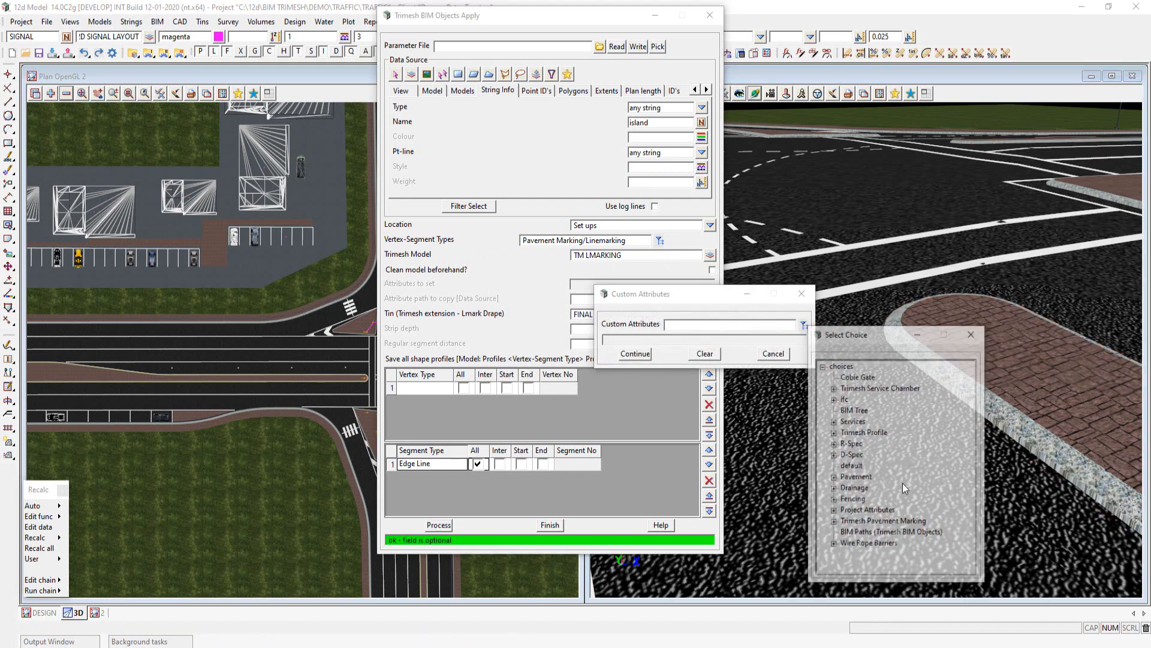
left_click(833, 519)
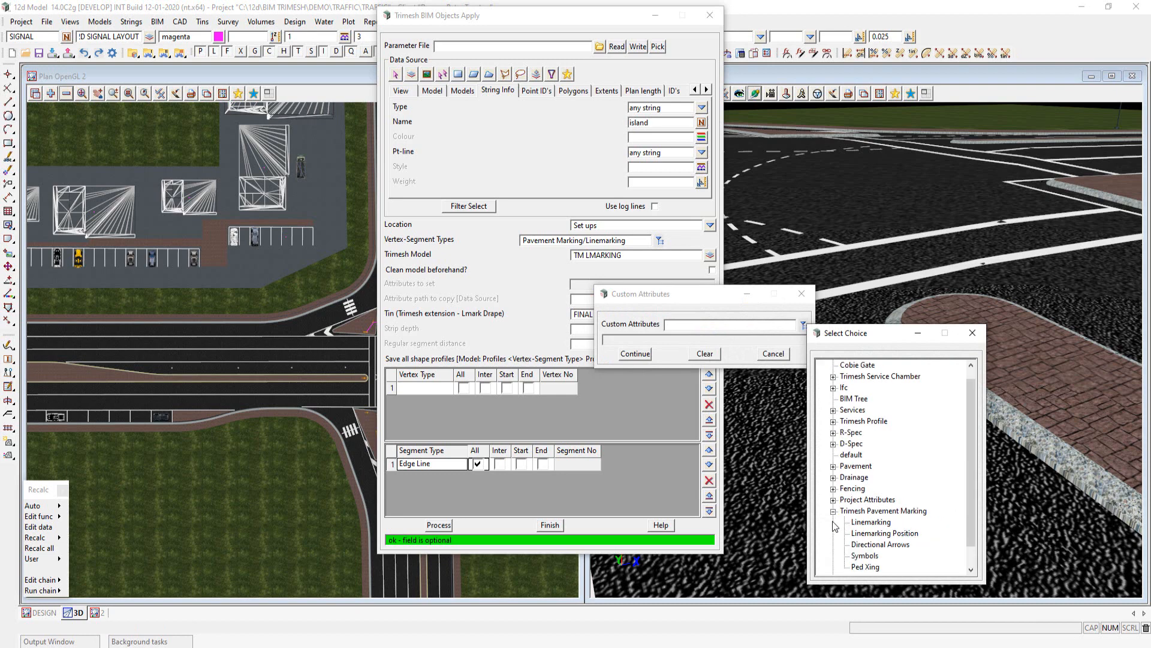
double_click(867, 534)
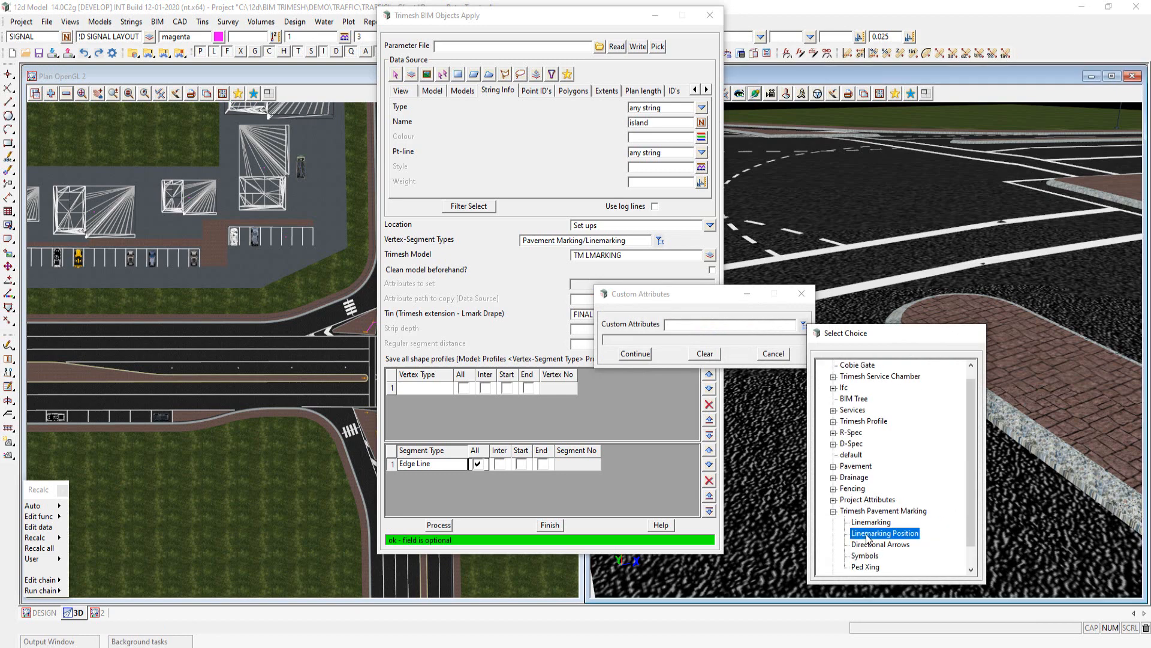
left_click(635, 354)
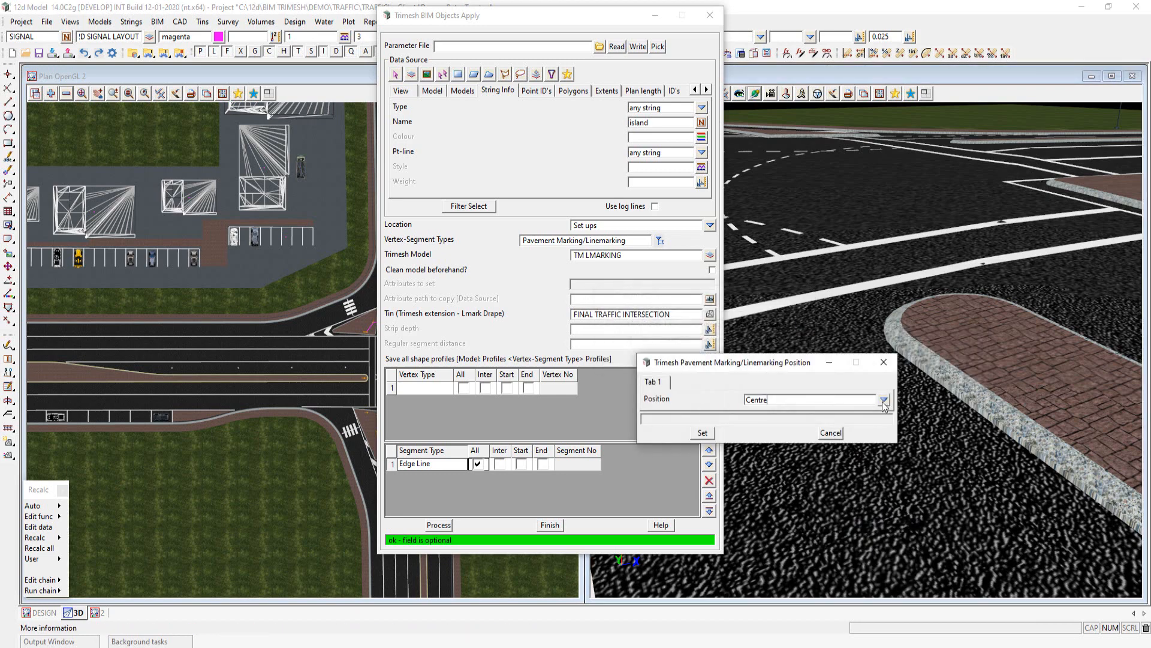
left_click(884, 399)
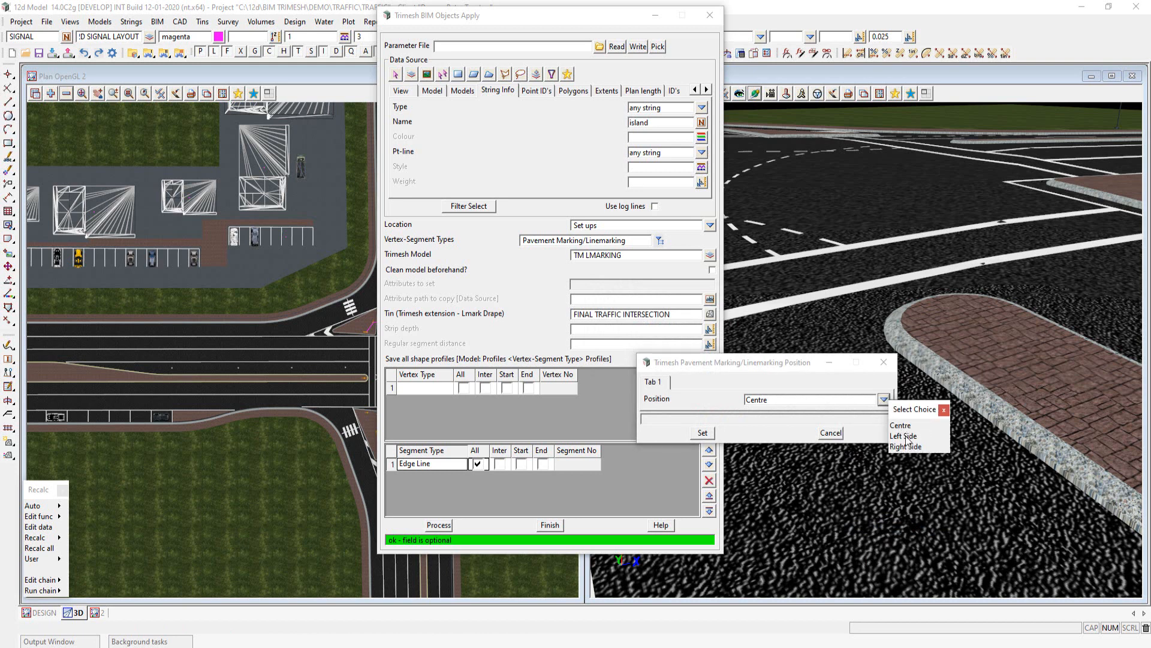
left_click(905, 436)
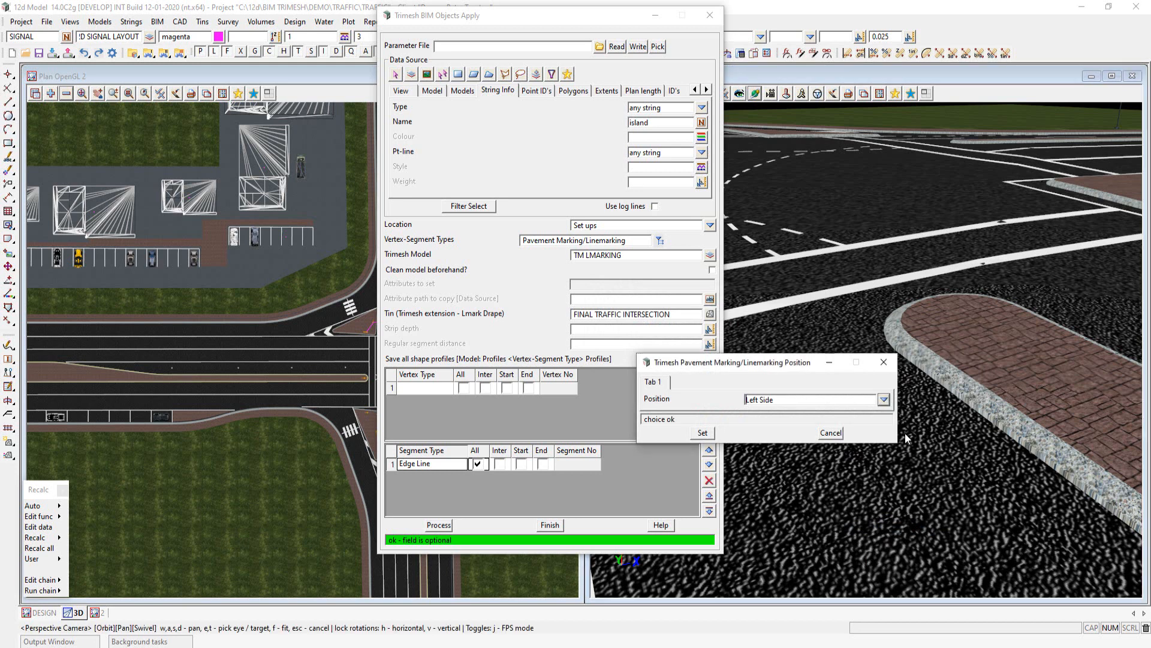
left_click(703, 433)
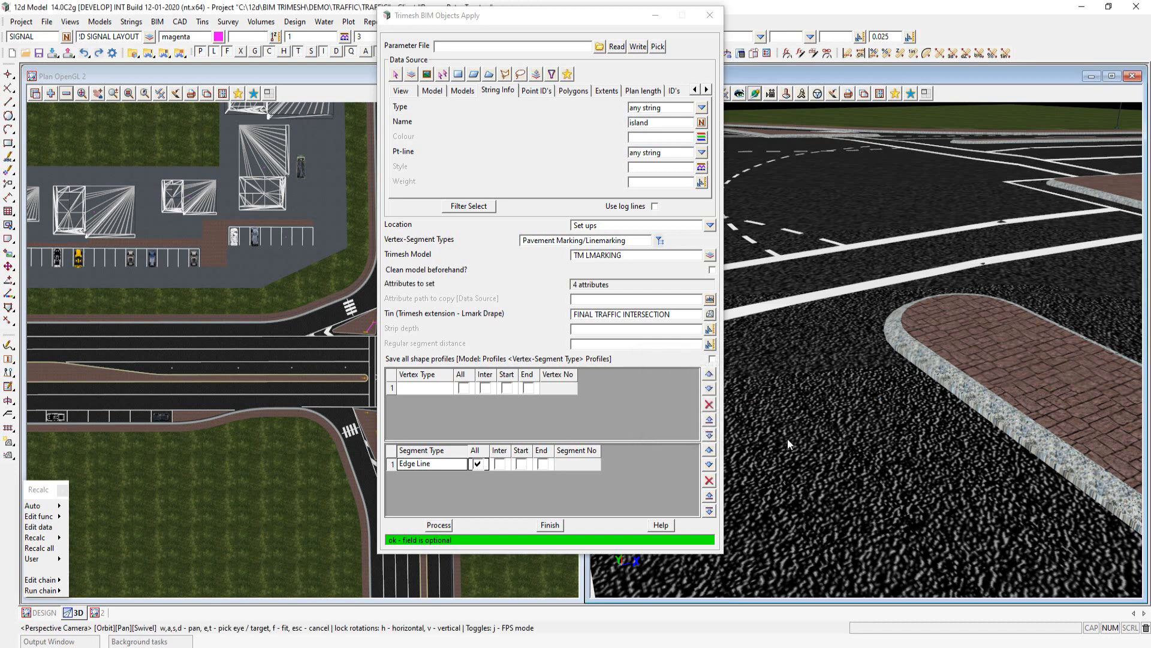
- Process the island strings into trimeshes and inspect the edge lines around the islands in 3D
left_click(437, 525)
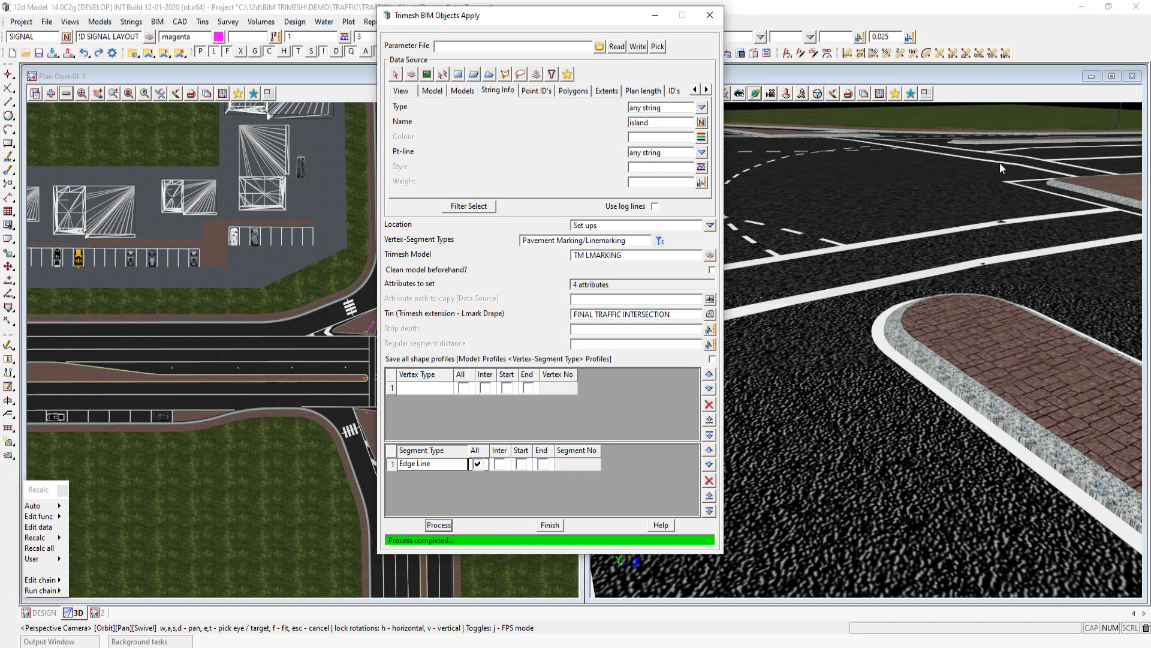
left_click(996, 90)
scroll(1022, 372, "down", 6)
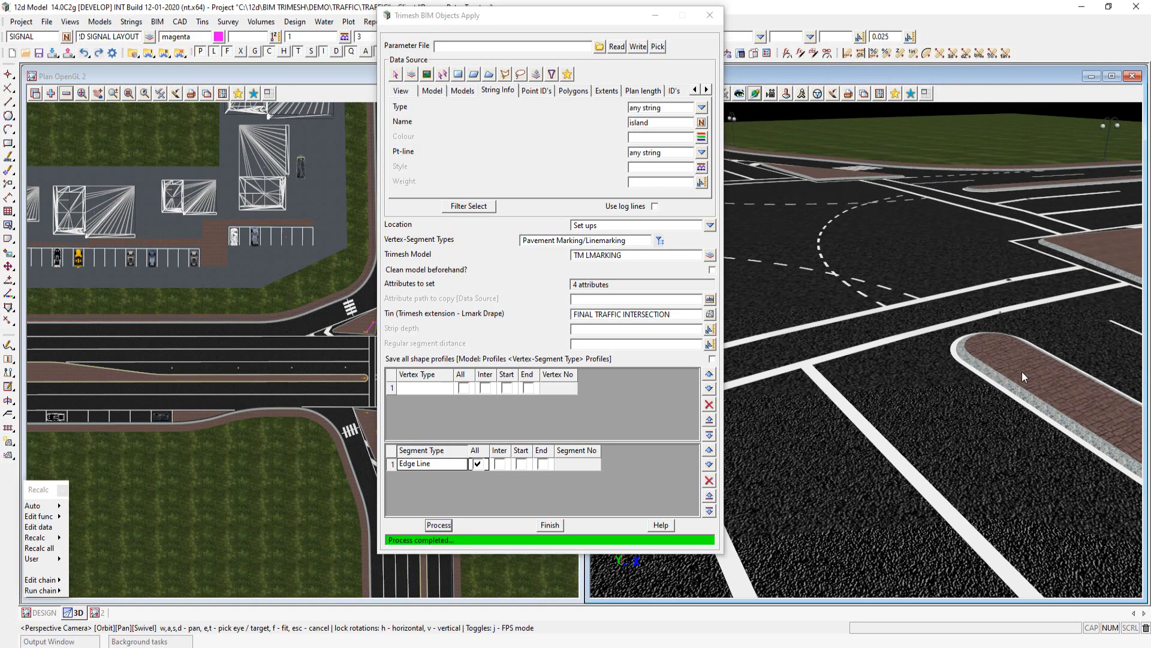
scroll(1022, 371, "down", 3)
middle_click_drag(1022, 372, 876, 391)
left_click_drag(876, 390, 830, 394)
scroll(865, 394, "down", 2)
scroll(982, 470, "down", 3)
scroll(774, 346, "up", 2)
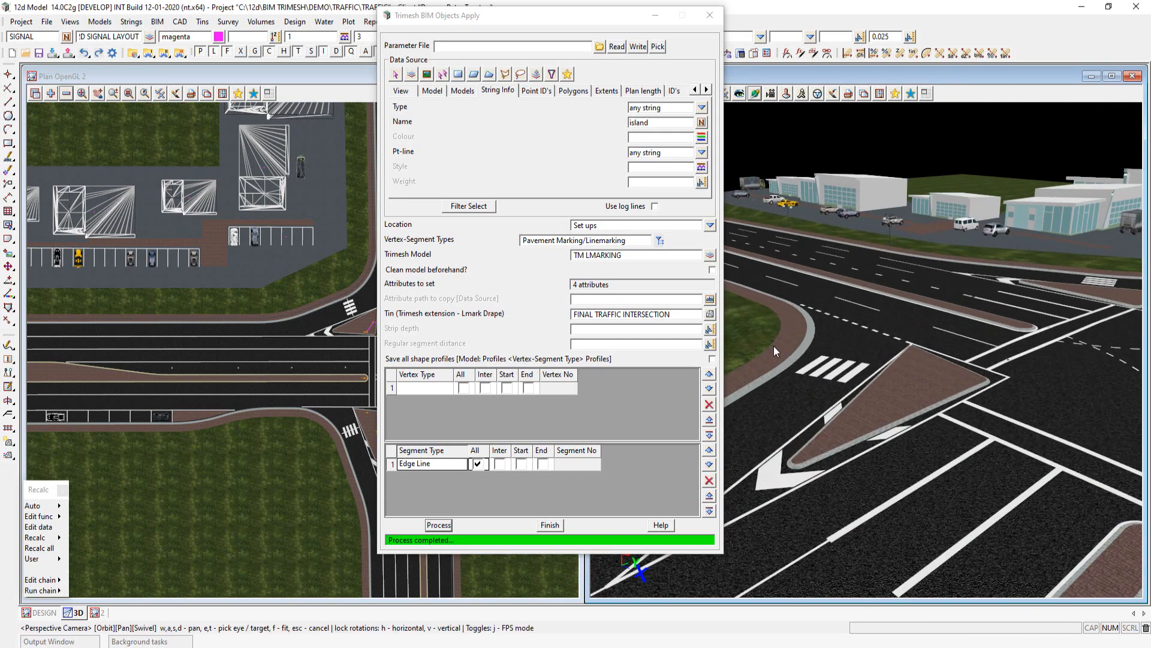
scroll(774, 346, "up", 3)
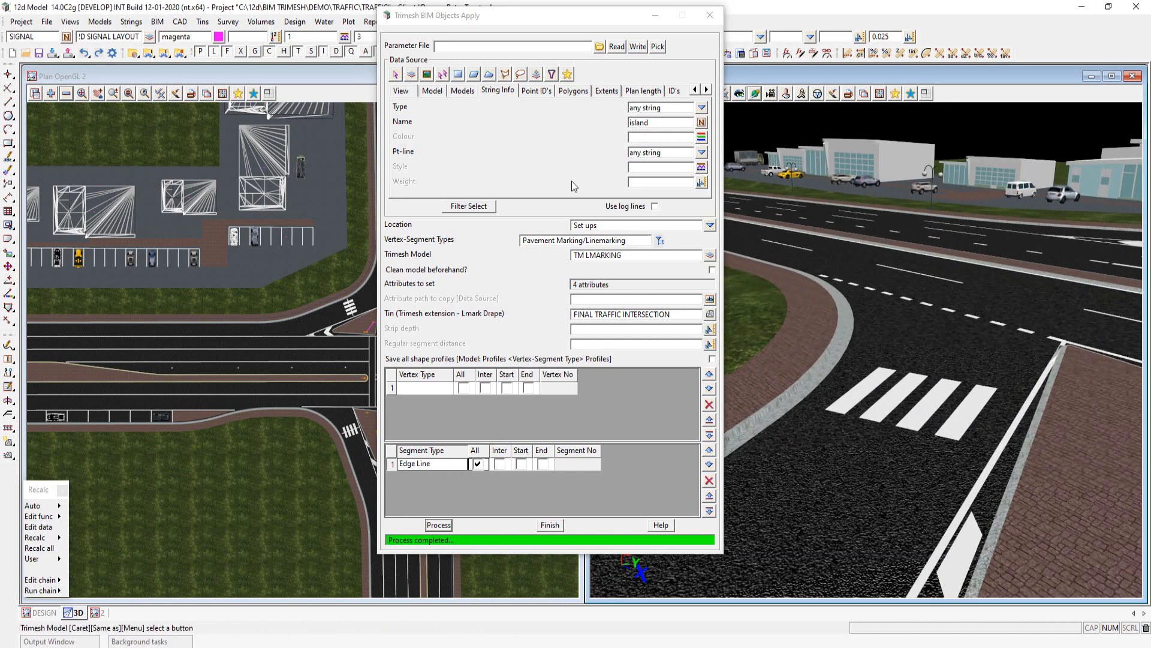
- Replace the string name filter with KLL, taken from a kerb lip string in plan
left_click(662, 122)
middle_click(661, 122)
left_click(254, 327)
middle_click(253, 327)
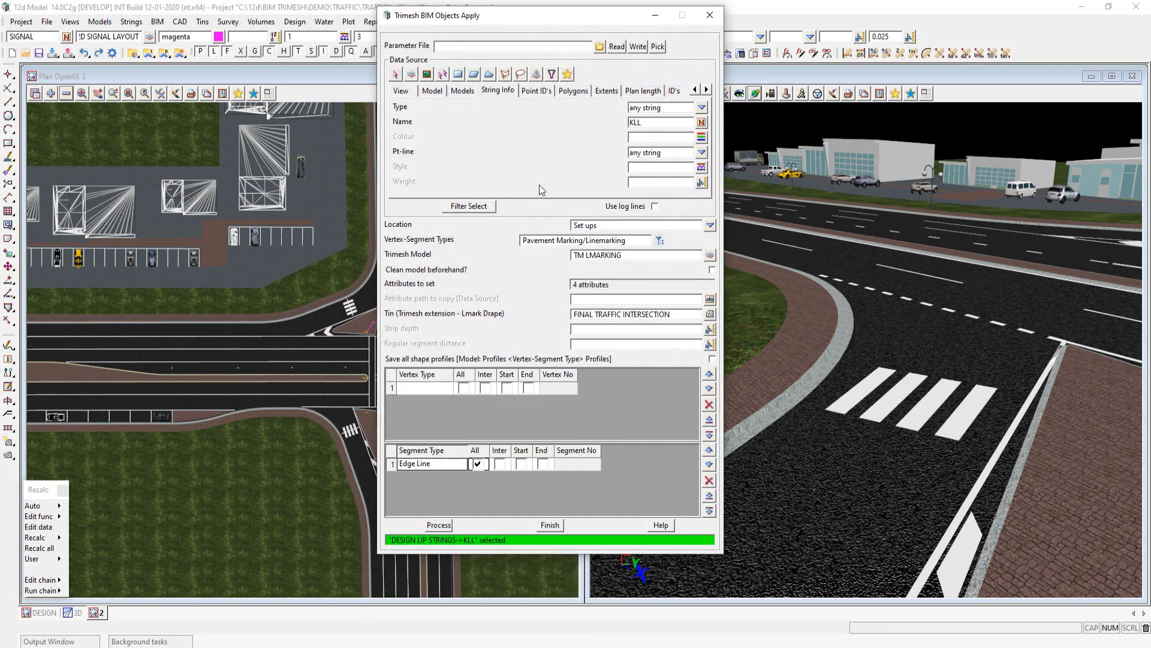
- Change the Linemarking Position attribute to Right Side and process the KLL strings into edge line trimeshes
left_click(617, 284)
left_click(660, 351)
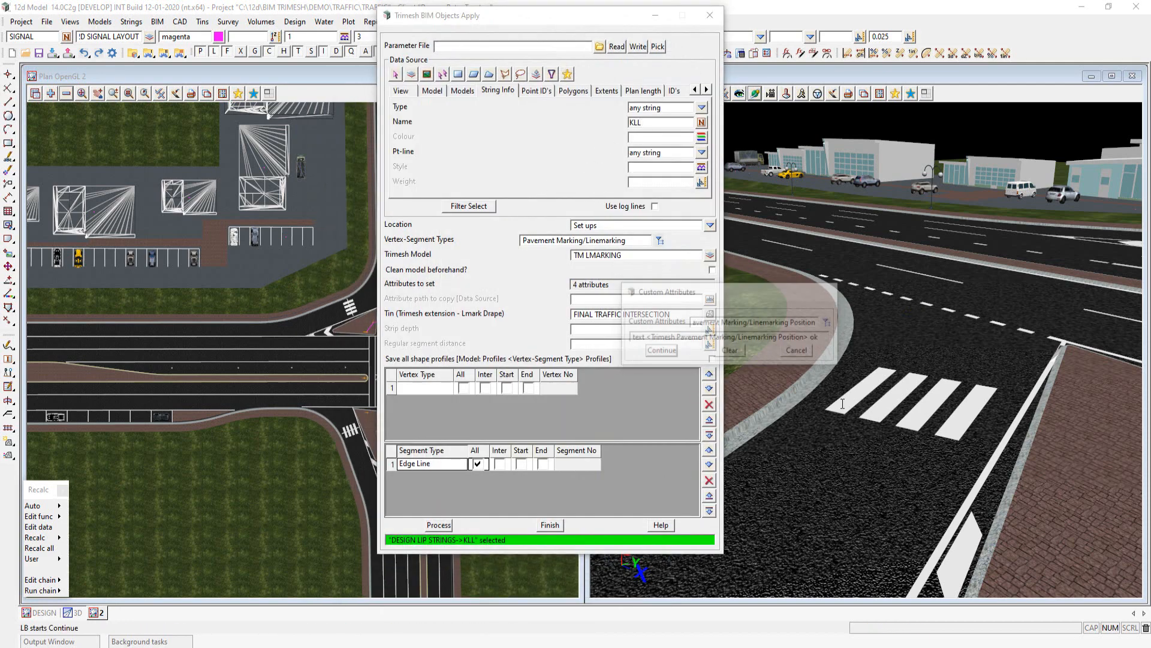
left_click(913, 398)
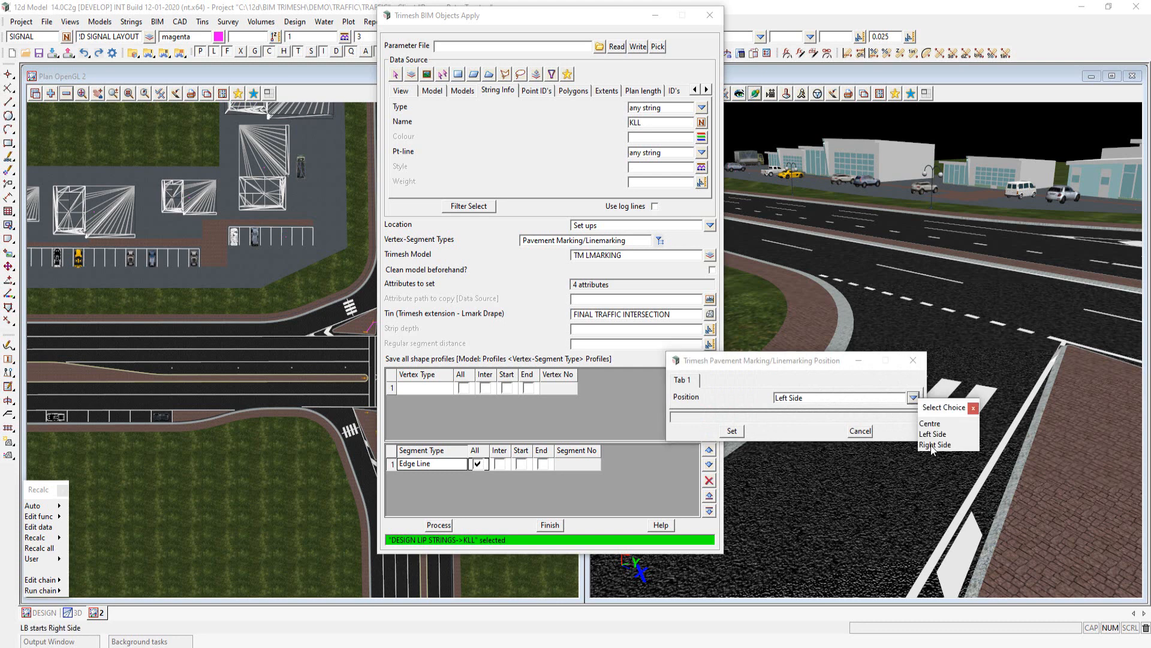
left_click(944, 445)
left_click(734, 432)
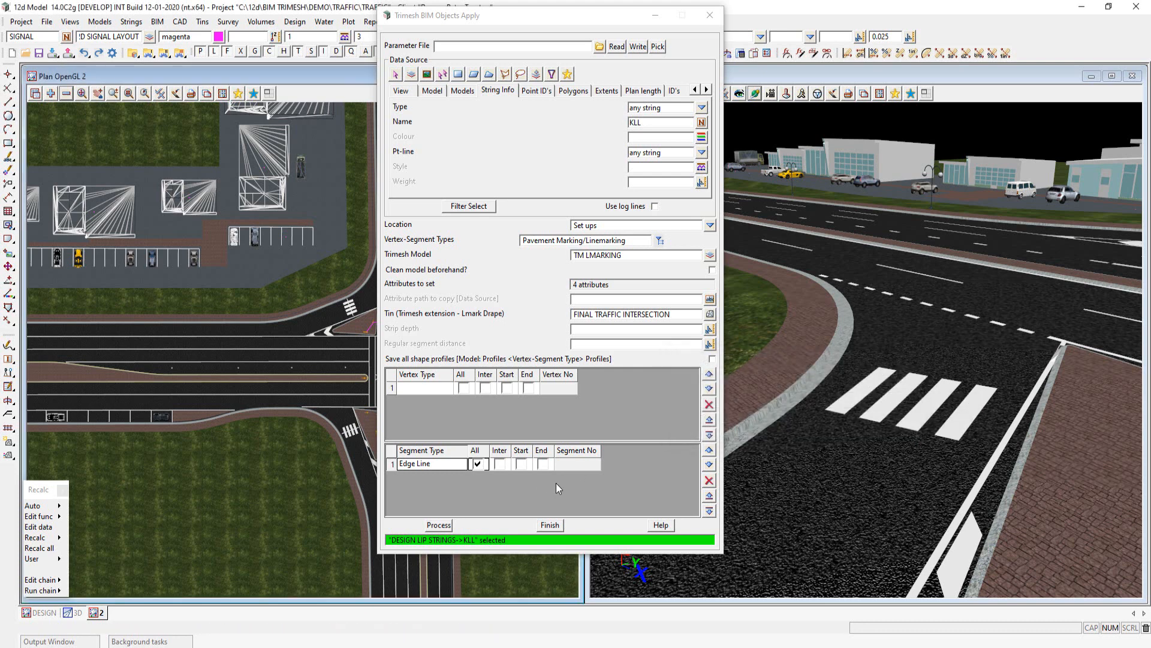
left_click(436, 527)
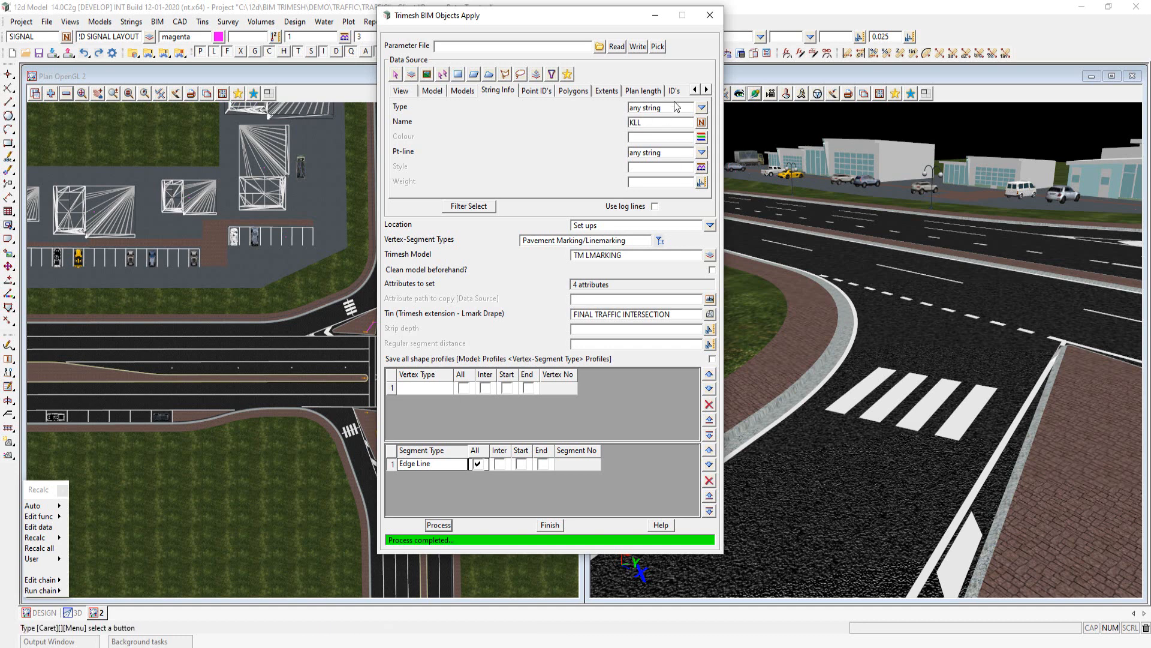
- Load the saved WEST APPROACH position in the 3D view and pick the western approach's Sep Lane string as the data source
left_click(910, 94)
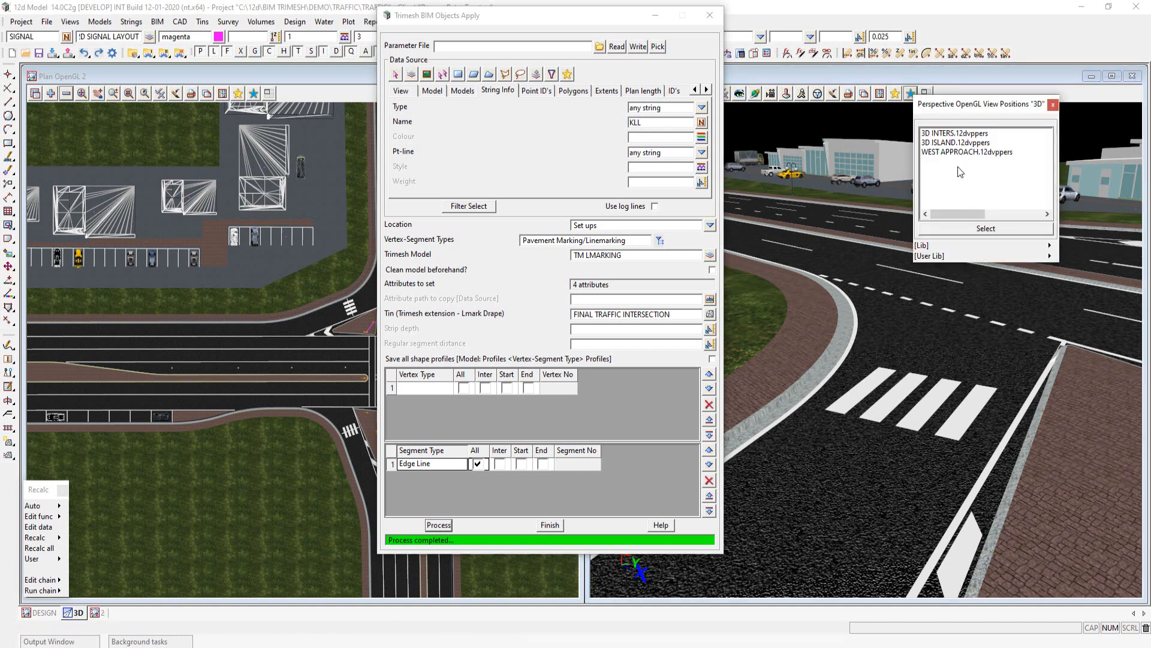
left_click(946, 153)
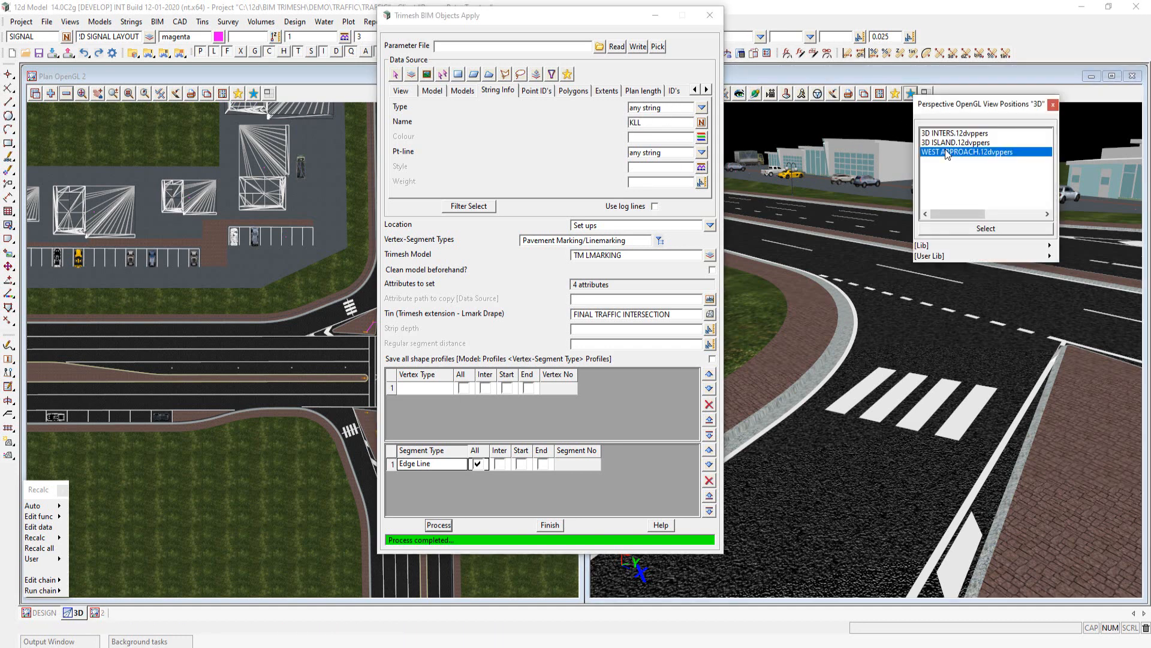
left_click(937, 228)
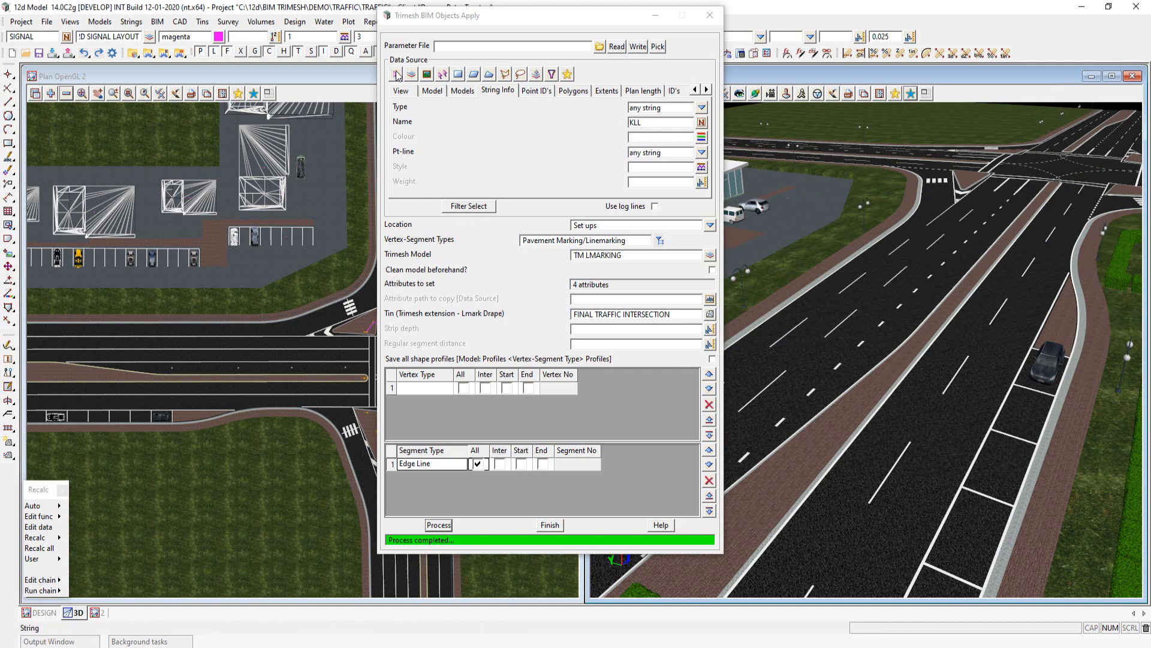
left_click(655, 15)
left_click(185, 338)
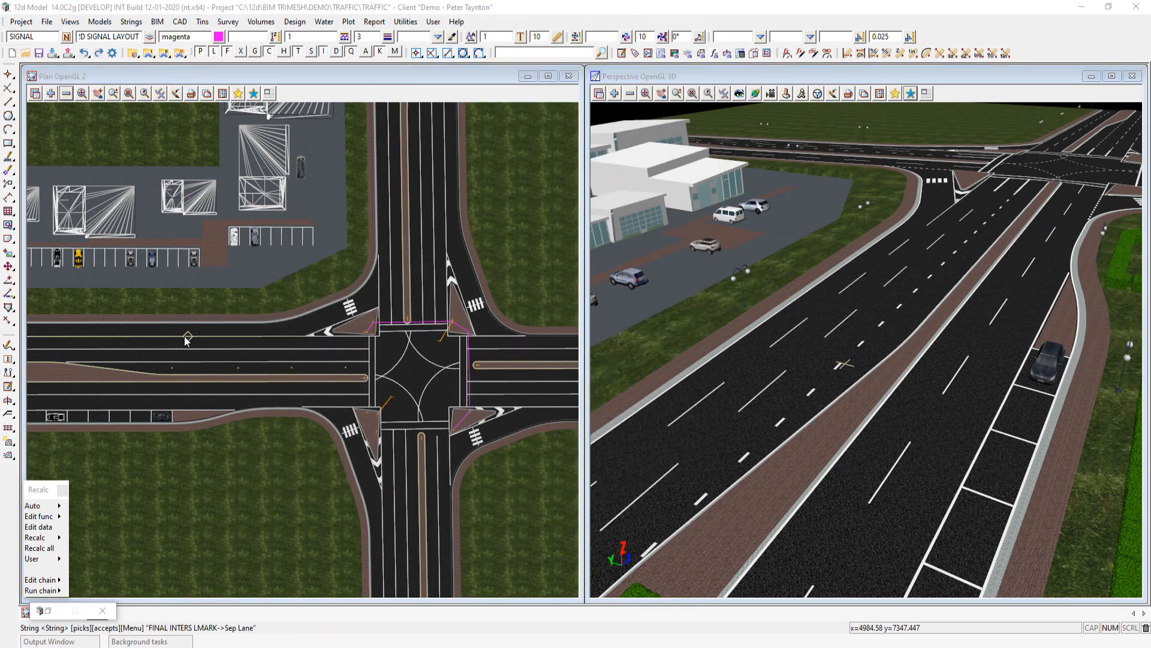
left_click(185, 339)
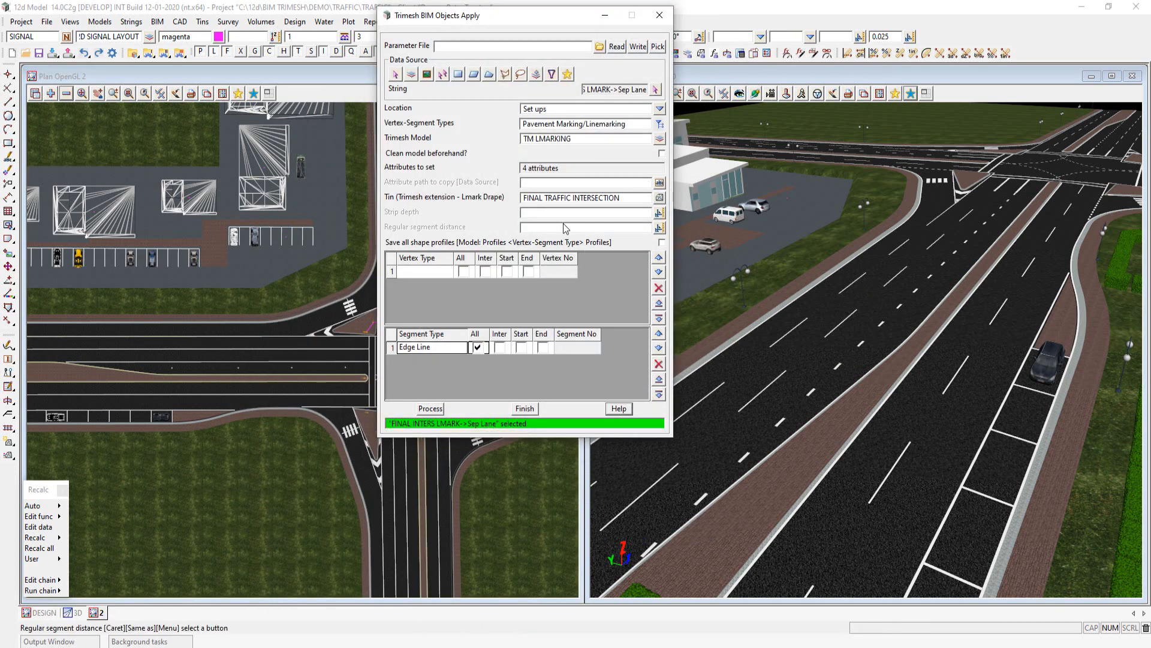
- Set the vertex-segment types to Pavement Marking/Directional Arrows and clear the attributes to set
left_click(660, 124)
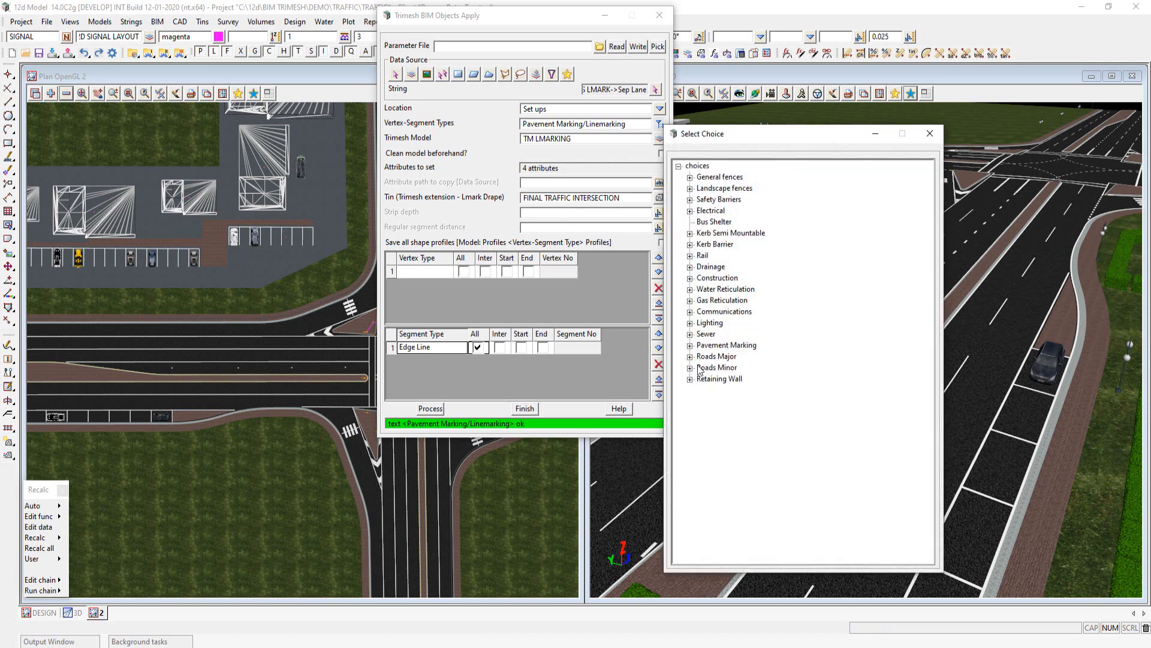
left_click(691, 346)
double_click(739, 367)
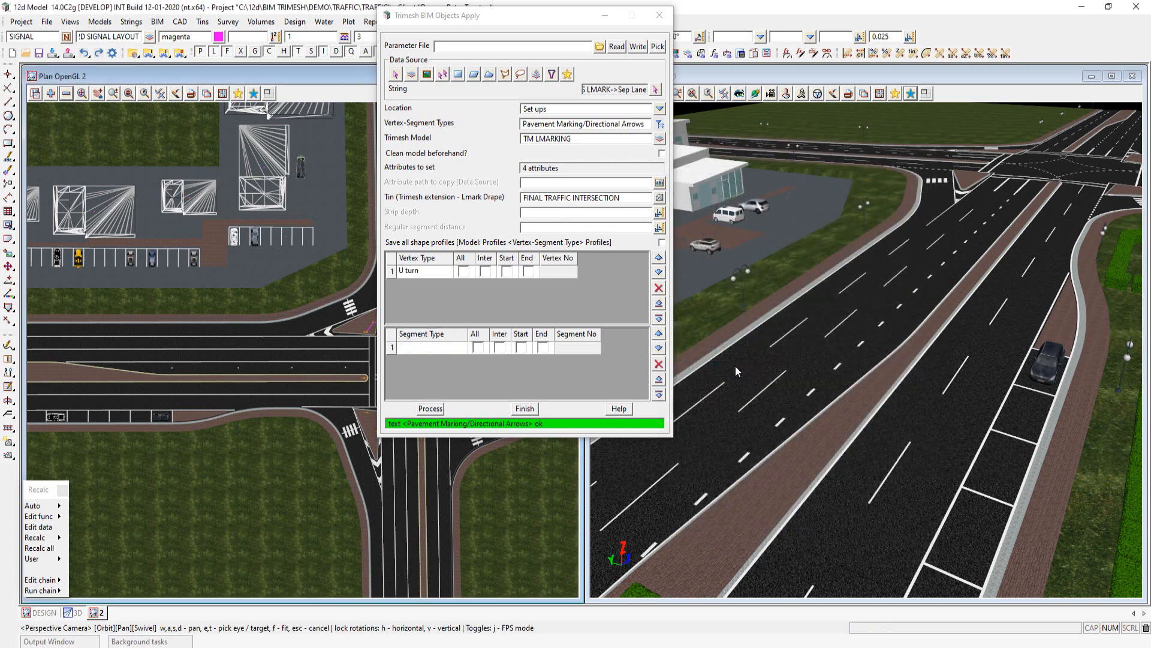
left_click(566, 169)
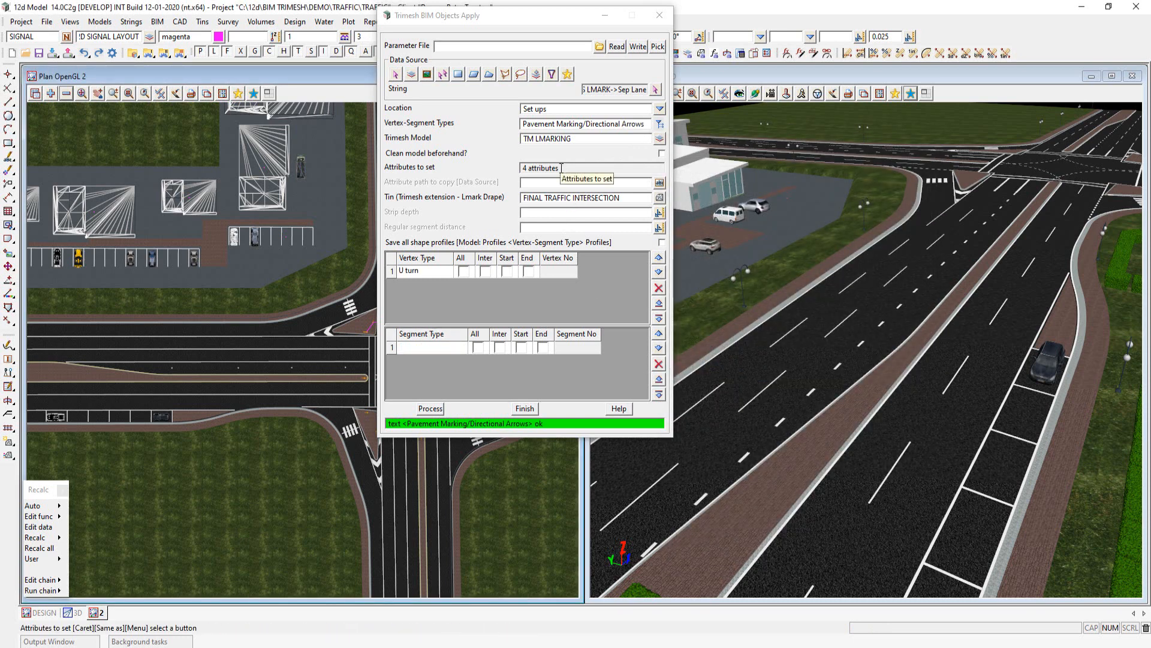
left_click(676, 238)
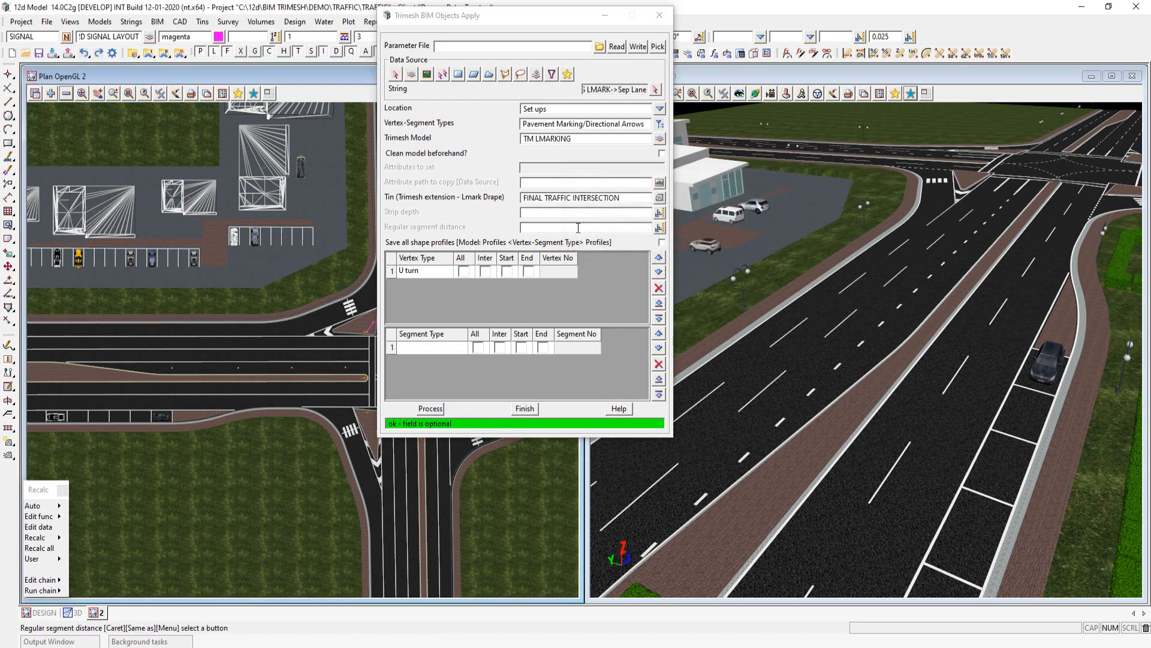
- Set the trimesh model to TM LMARKING ARROWS and the regular segment distance to 20
left_click(659, 139)
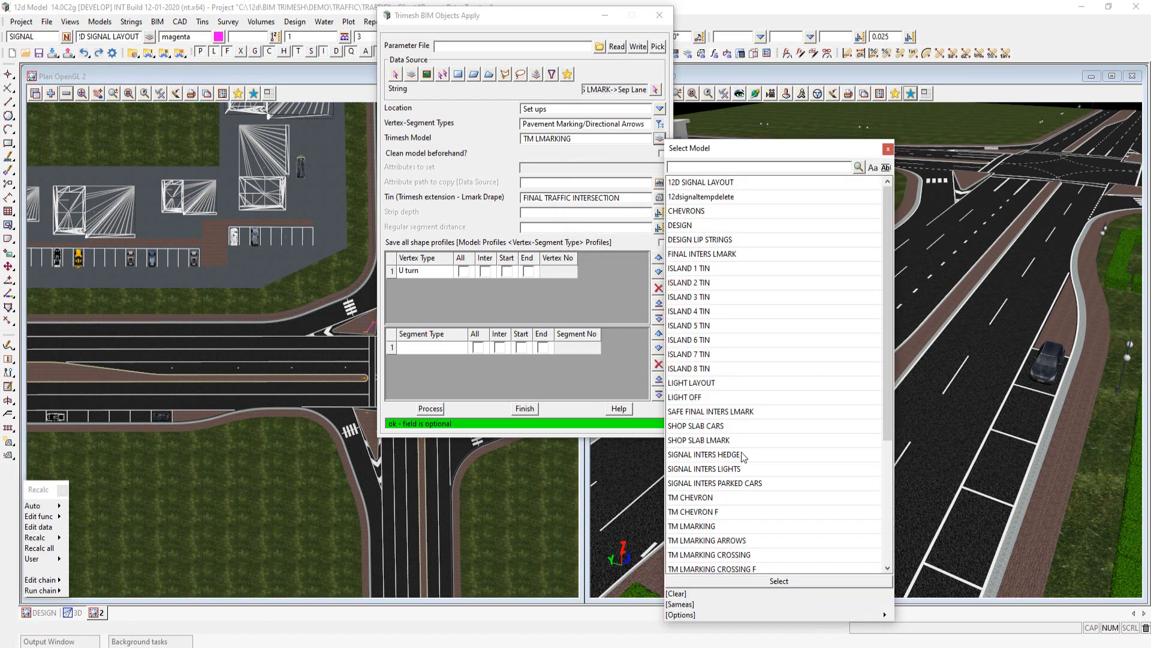
left_click(713, 541)
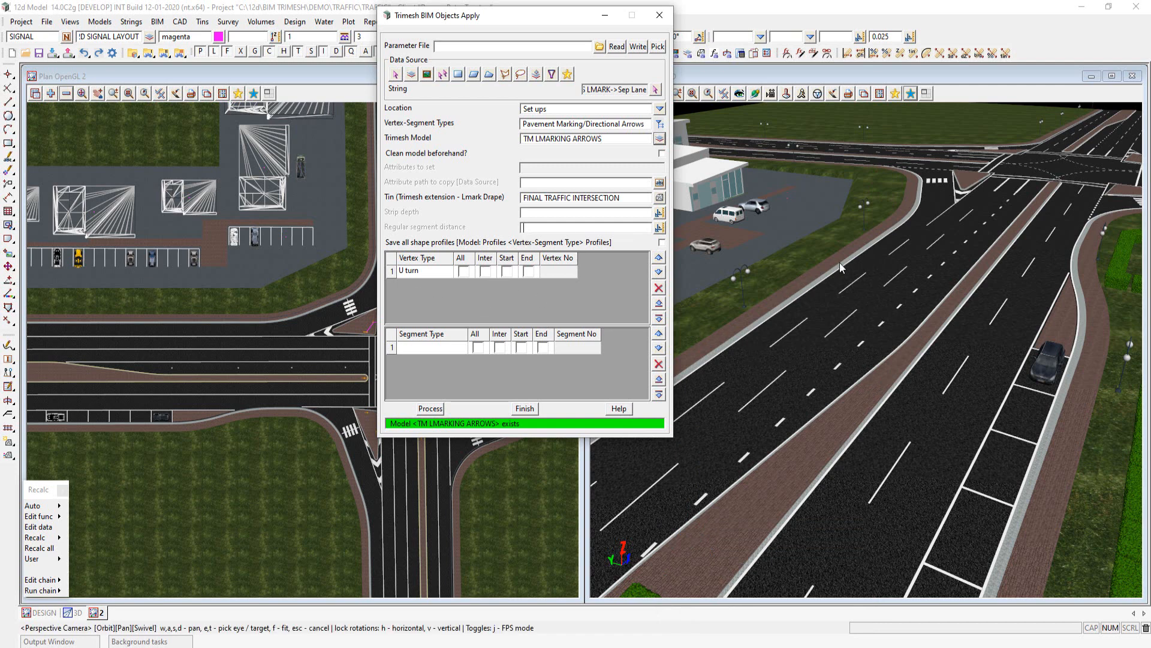
left_click(528, 228)
type("20")
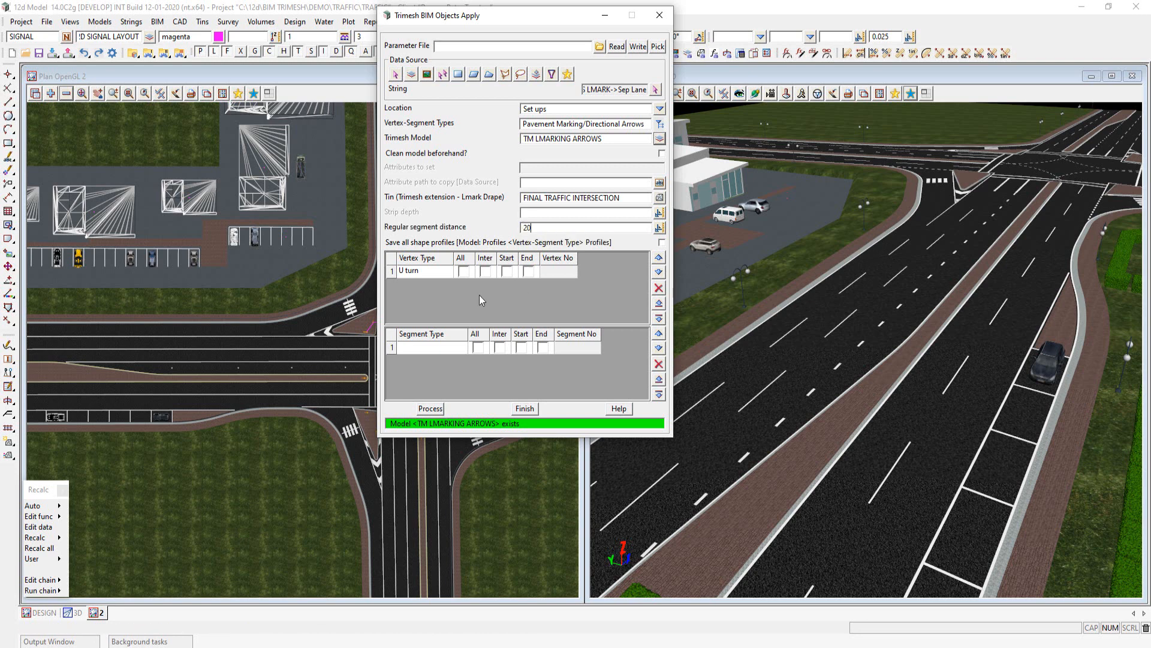
- Set the vertex type to Left turn at all vertices, process the arrows along the lane string, and undo their creation
double_click(422, 271)
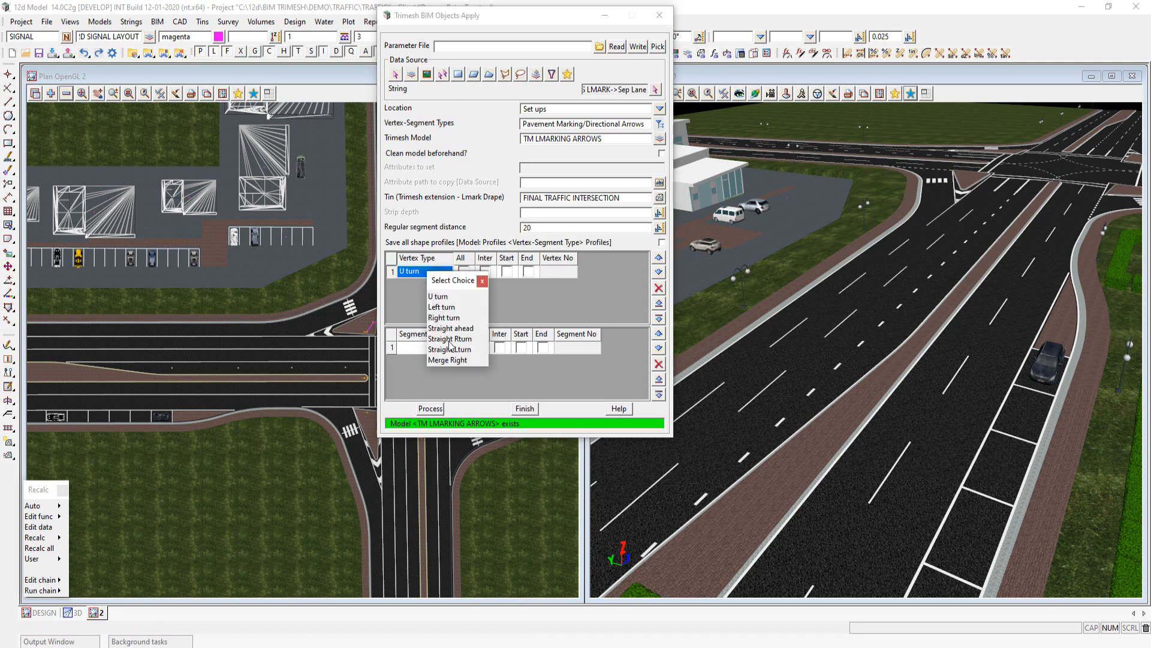
left_click(440, 307)
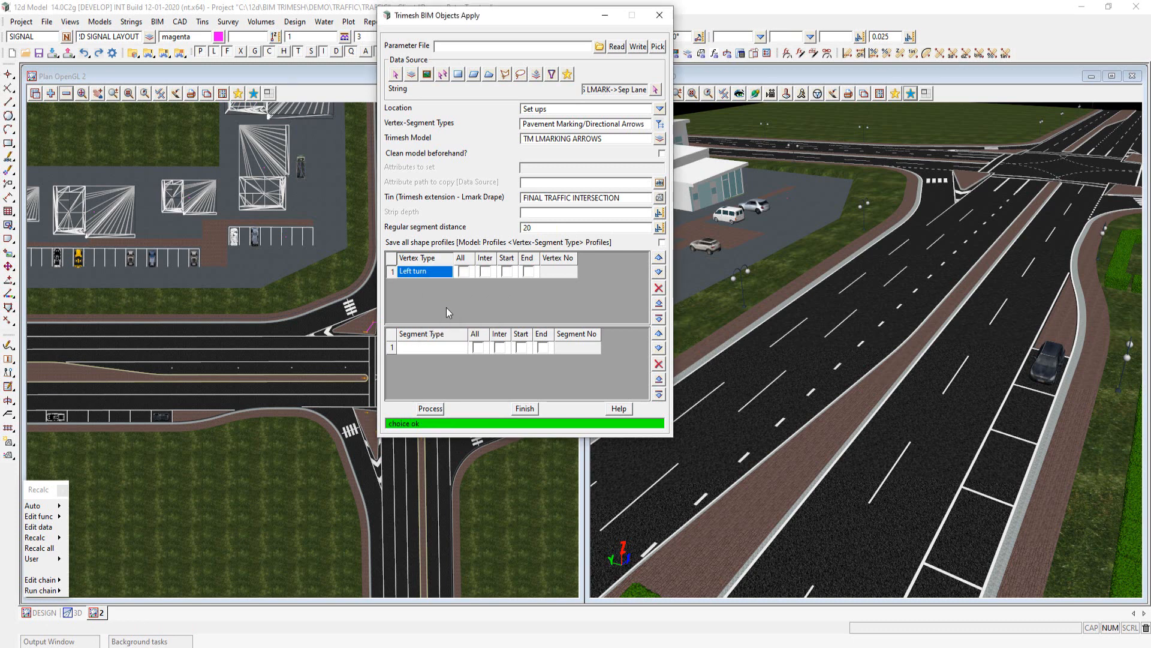
left_click(465, 273)
left_click(431, 409)
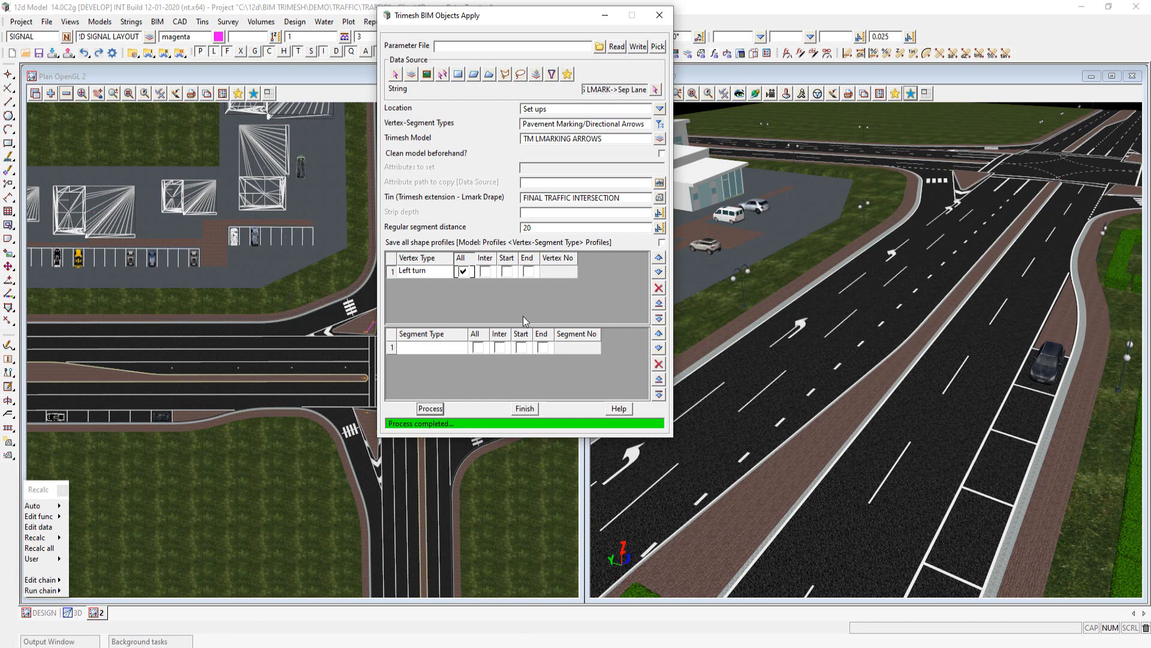
left_click(580, 373)
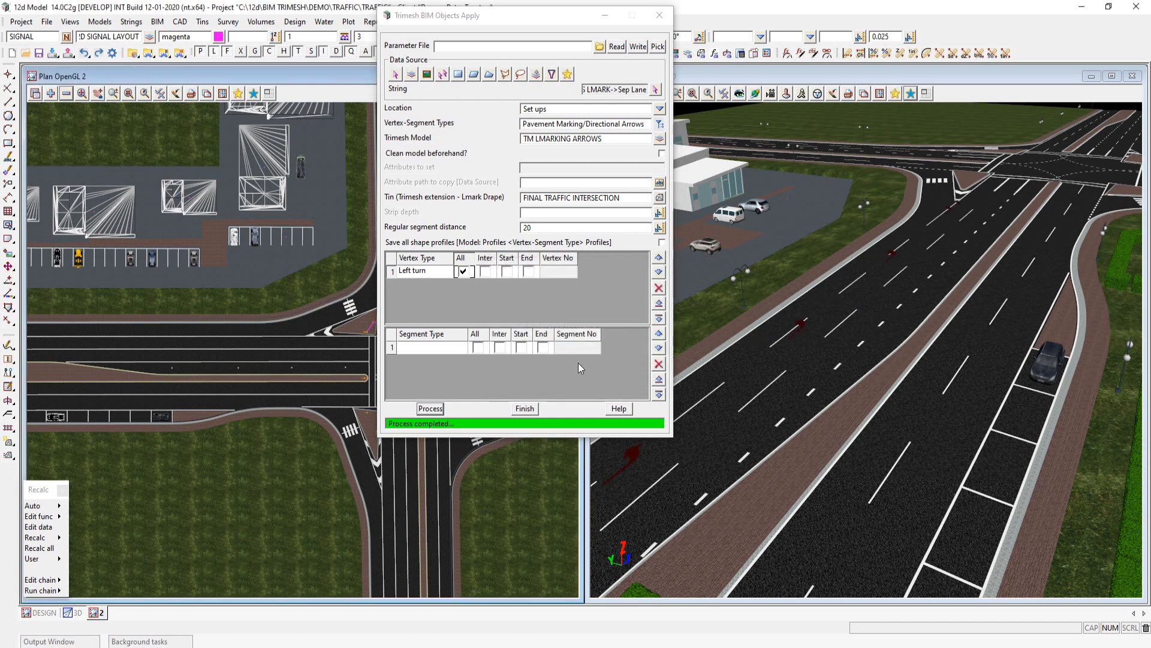
- Switch the left-turn arrows to intermediate vertices and choose the Trimesh Pavement Marking/Directional Arrows attributes as the custom attributes
left_click(484, 271)
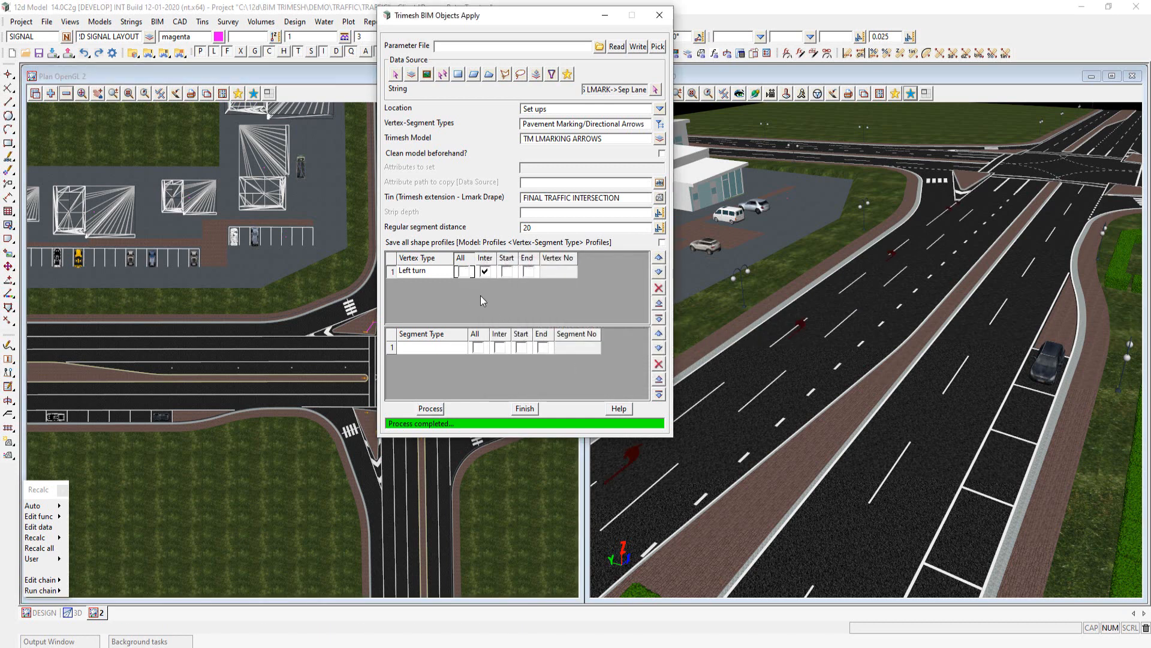
left_click(553, 169)
left_click(765, 209)
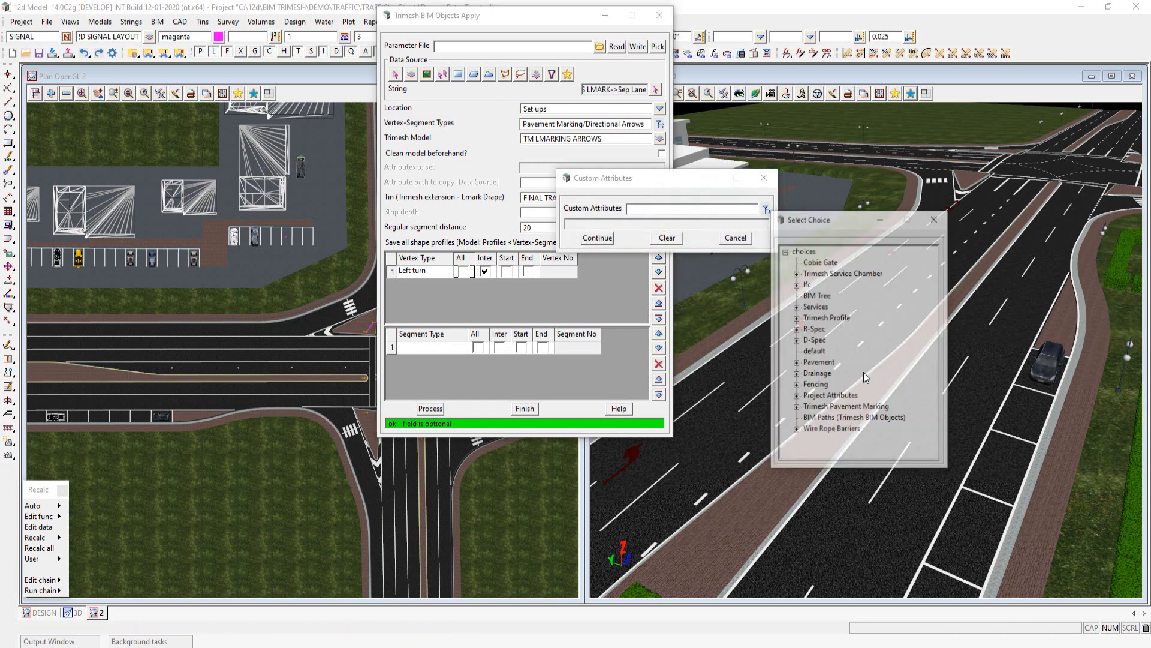
left_click(796, 407)
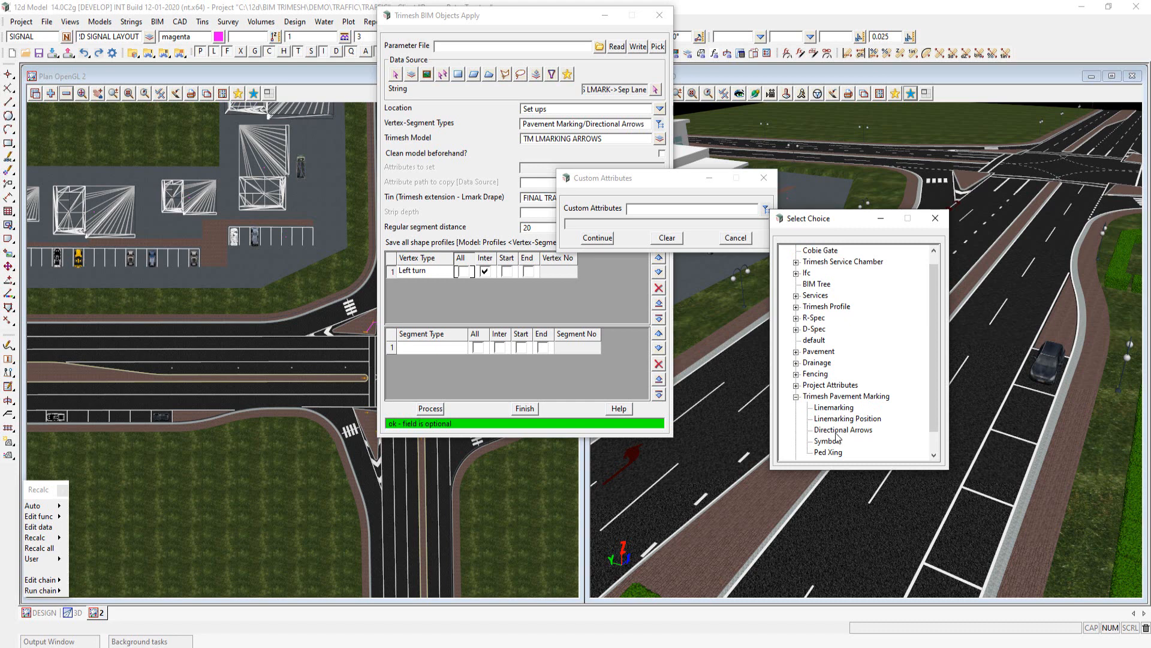
left_click(837, 430)
- Set the directional arrow offset to -1.75 and process the left-turn arrows along the Sep Lane string
left_click(598, 238)
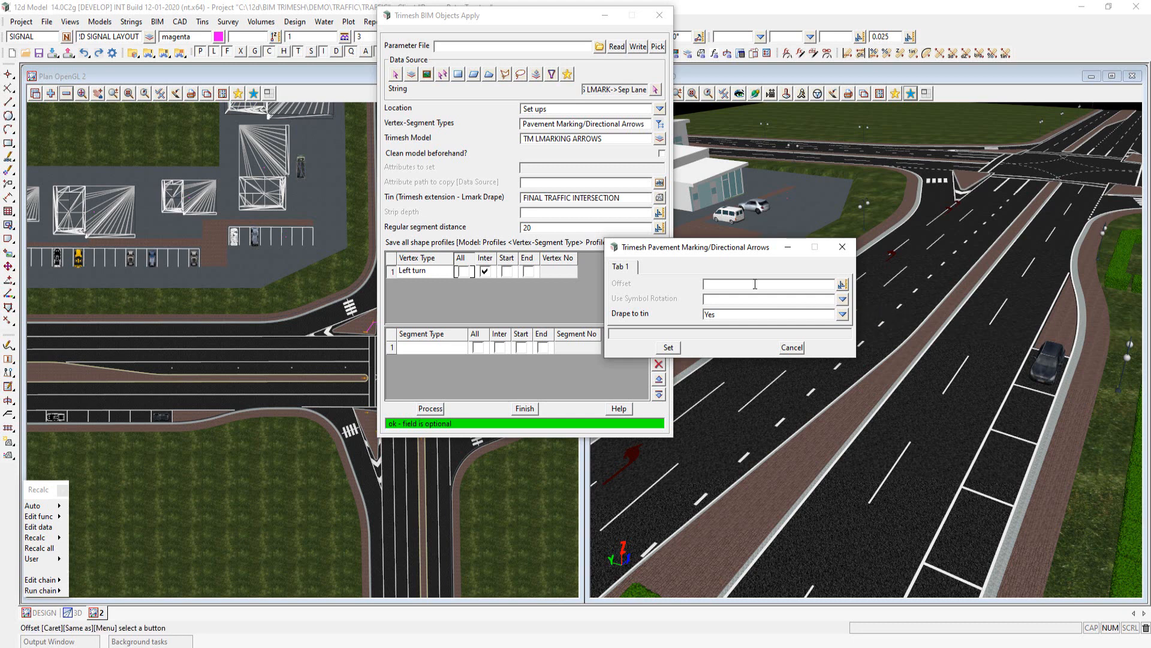
type("-1.75")
left_click(668, 347)
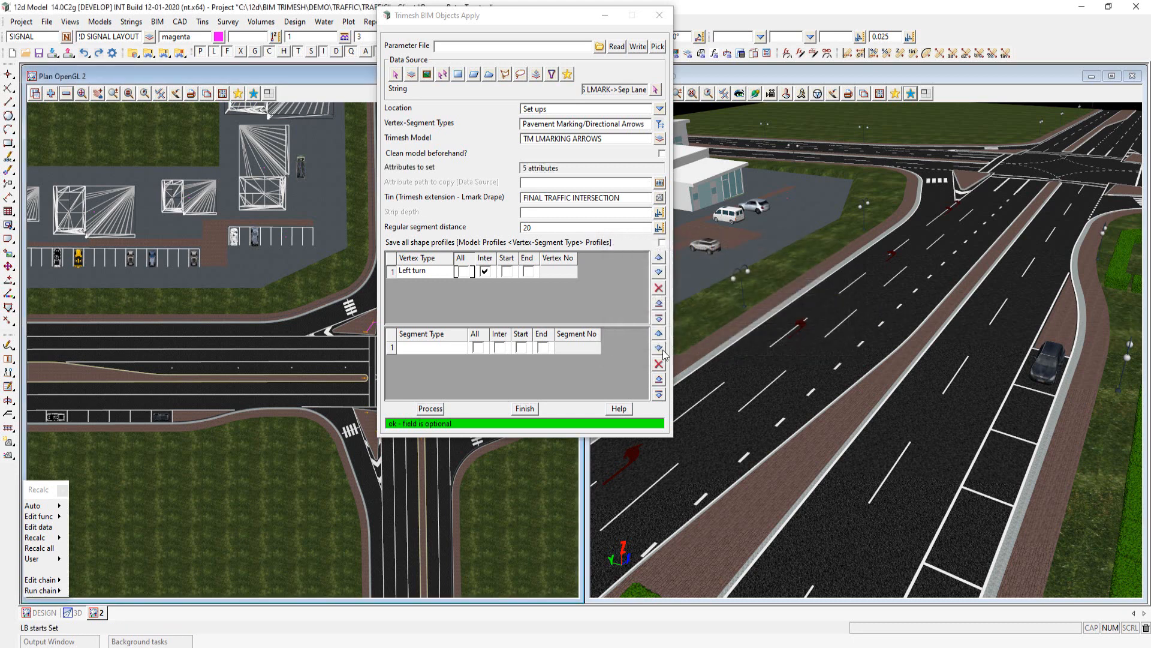
left_click(427, 414)
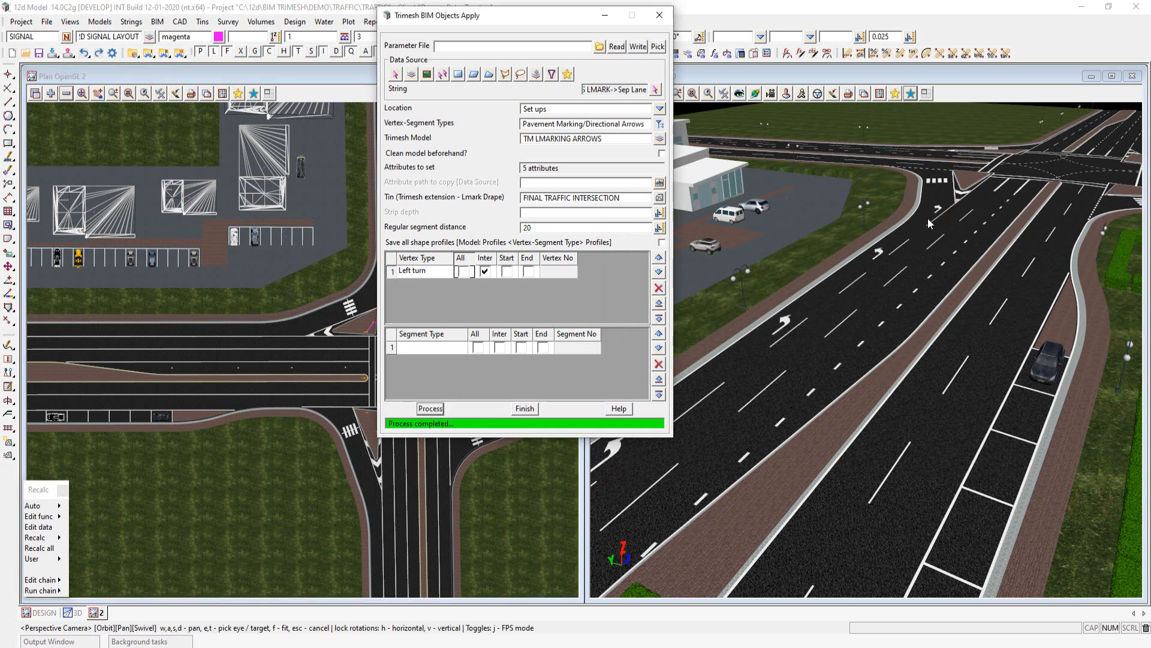
- Pick the Arrow string in the western approach's right-turn lane as the data source
left_click(658, 90)
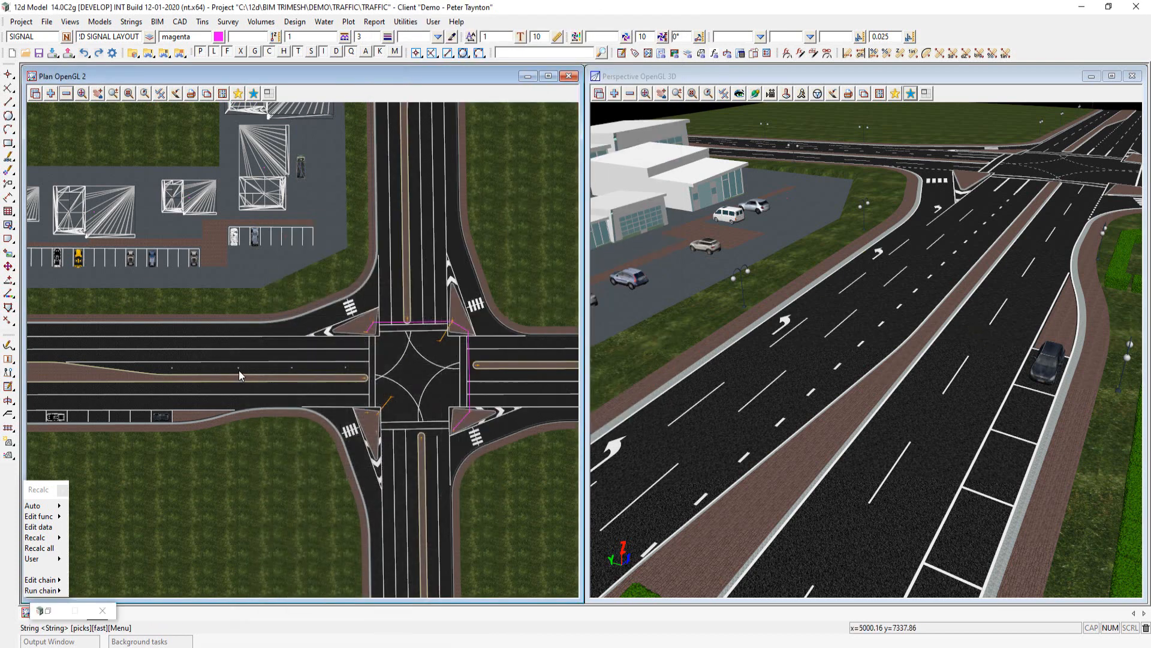
left_click(239, 373)
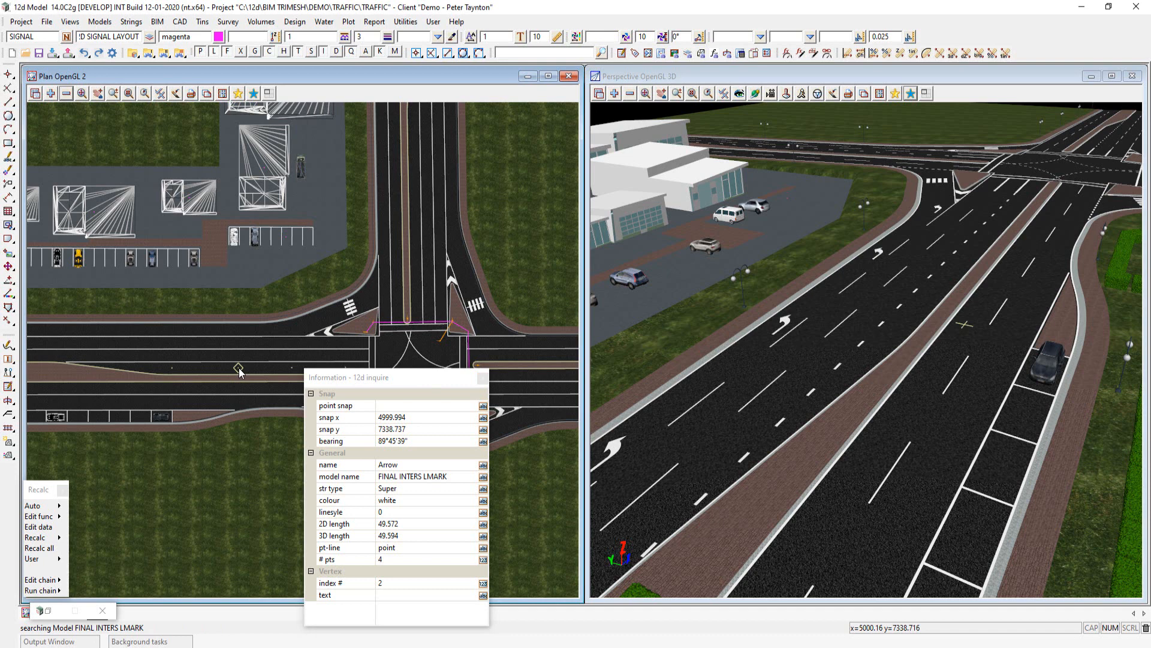
middle_click(240, 373)
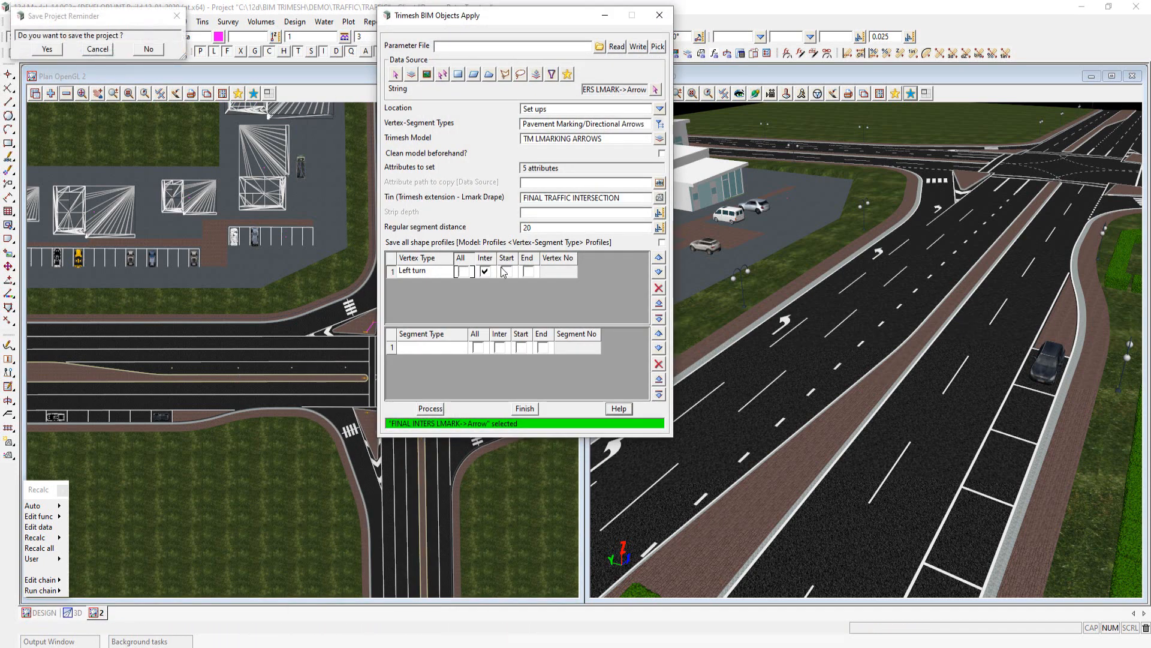
- Set Use Symbol Rotation to Yes and clear the offset in the directional arrow attributes
left_click(566, 169)
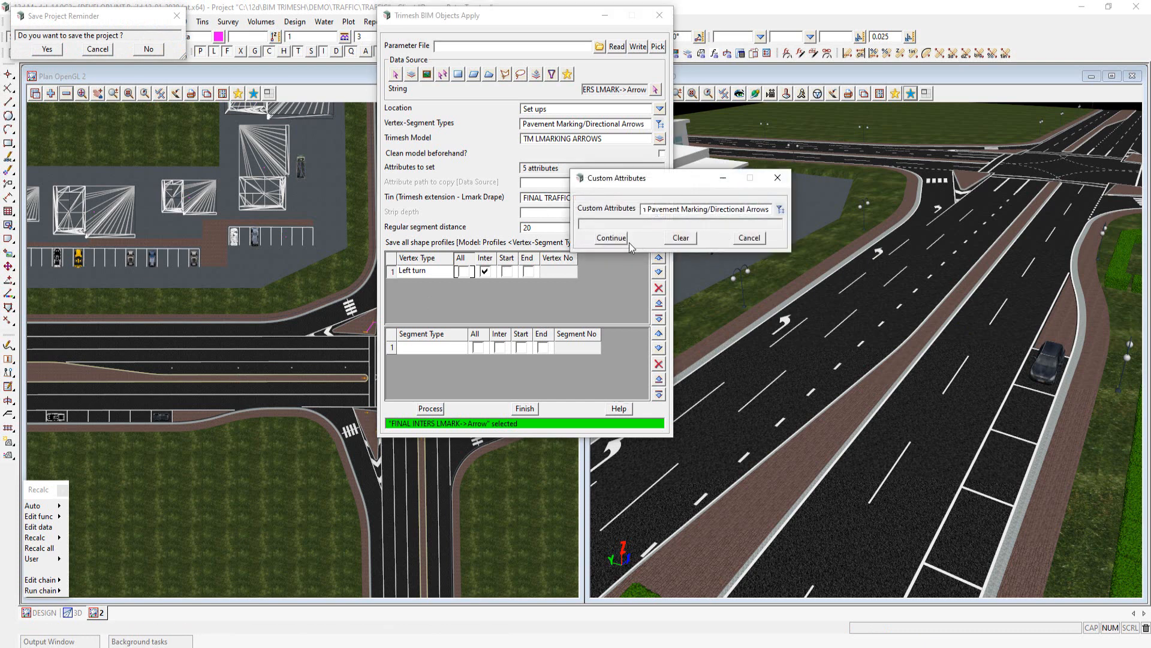
left_click(612, 234)
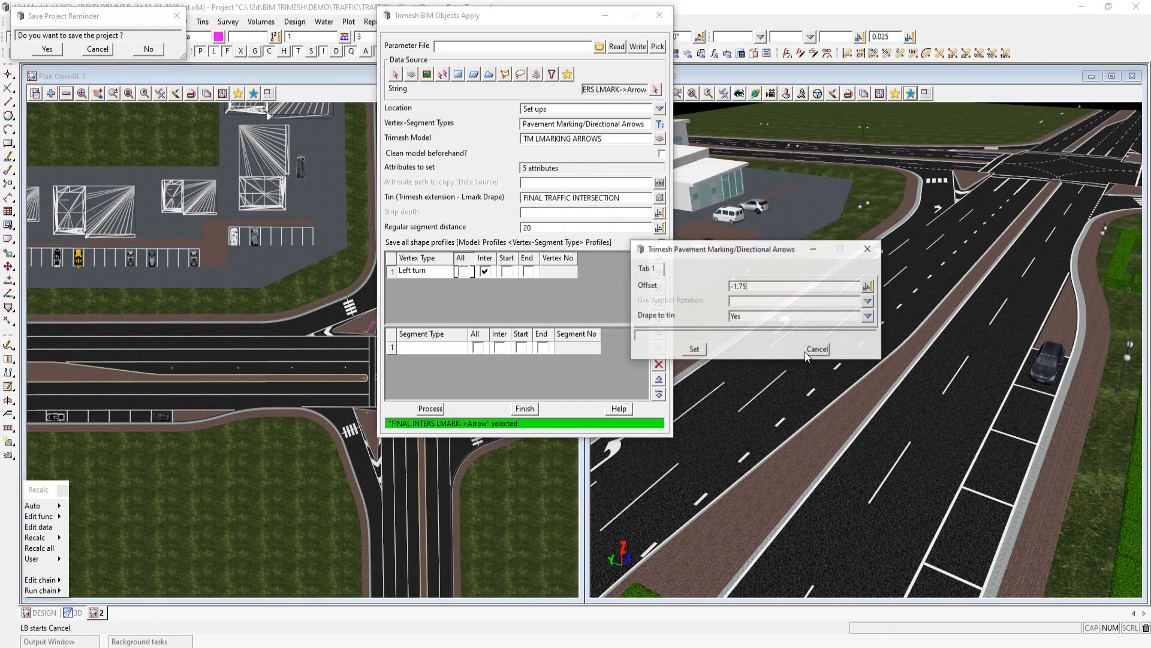
left_click(868, 316)
left_click(880, 328)
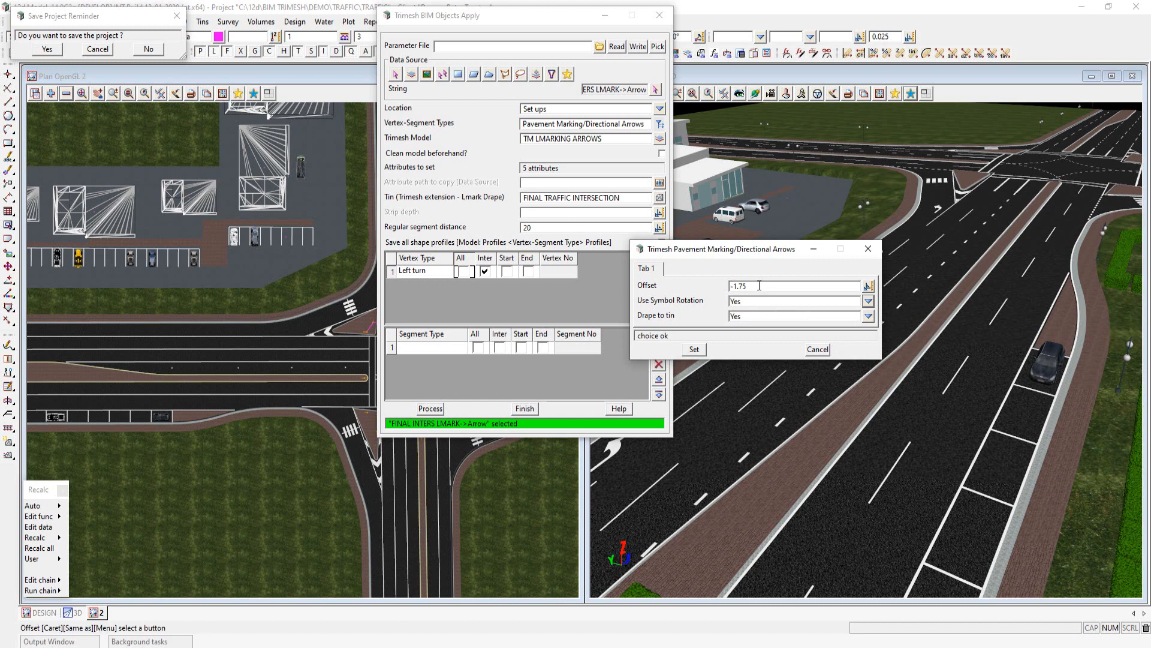
left_click_drag(749, 288, 729, 286)
key("BackSpace")
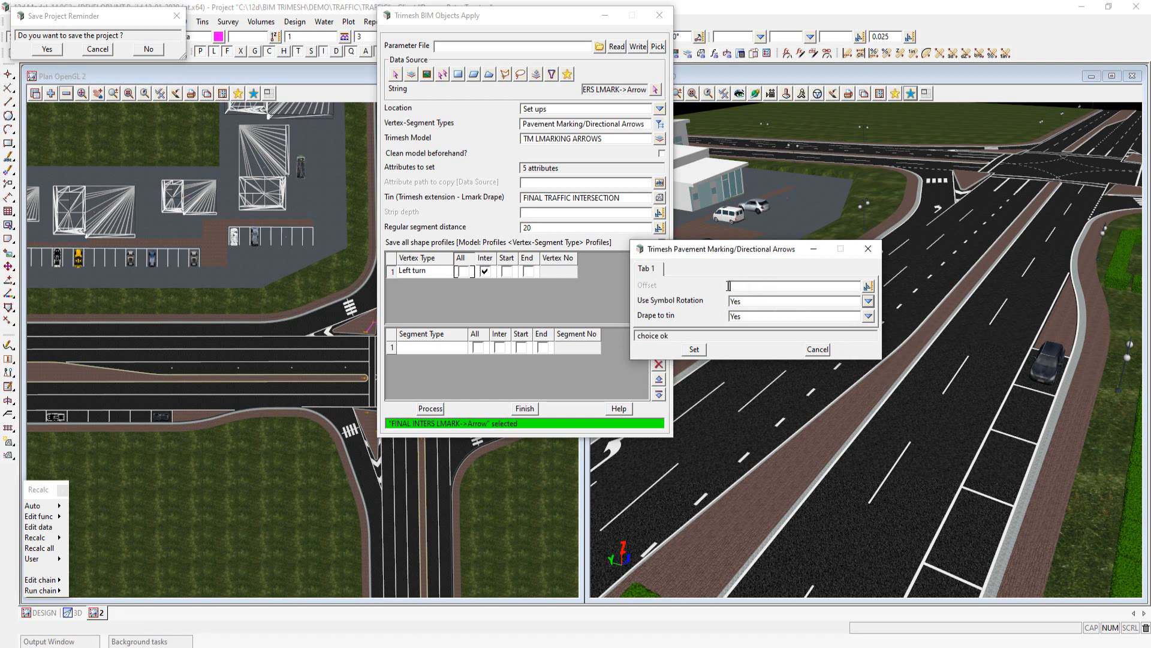
left_click(693, 350)
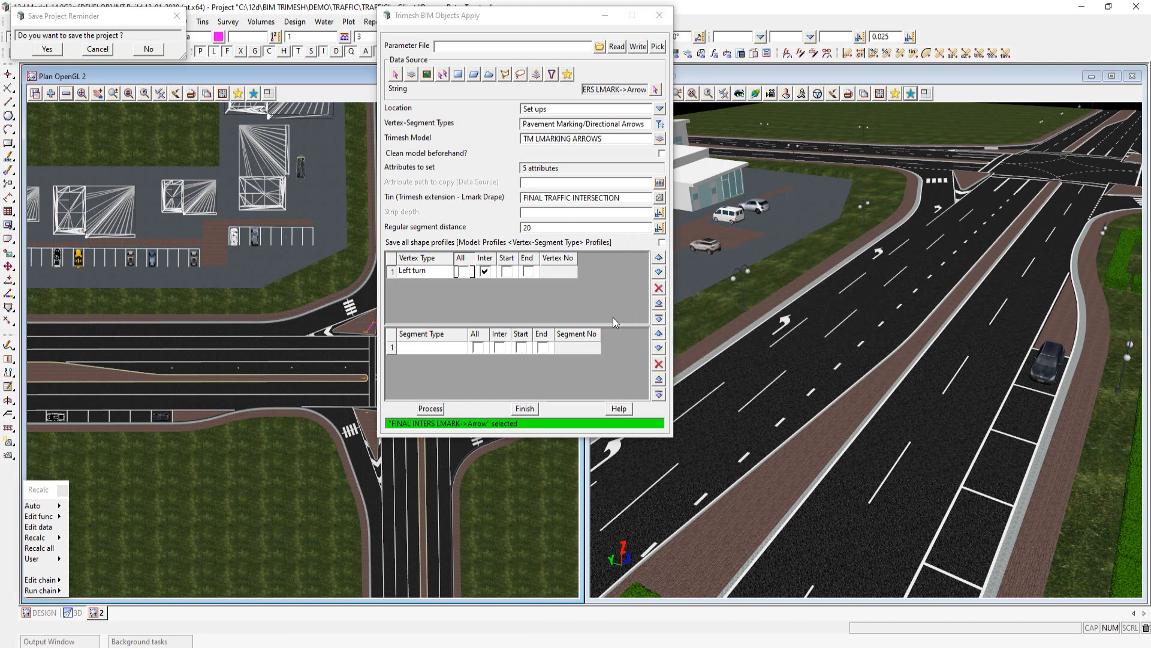
- Clear the regular segment distance and process left-turn arrows at all vertices of the Arrow string
double_click(525, 227)
key("BackSpace")
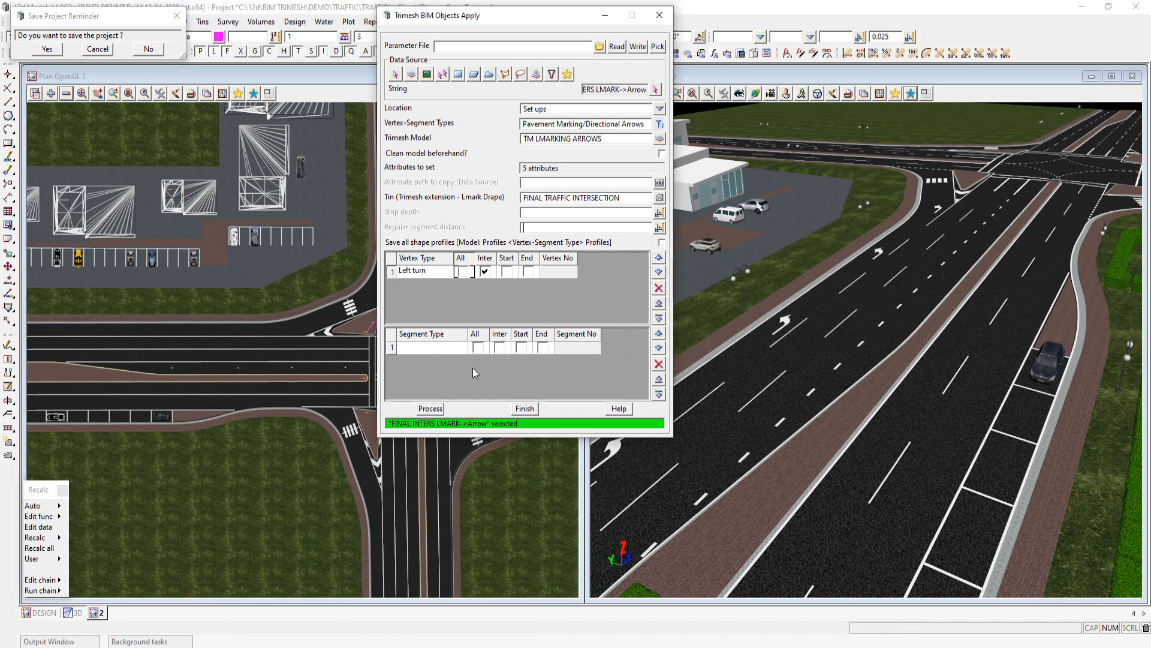
left_click(486, 272)
left_click(429, 410)
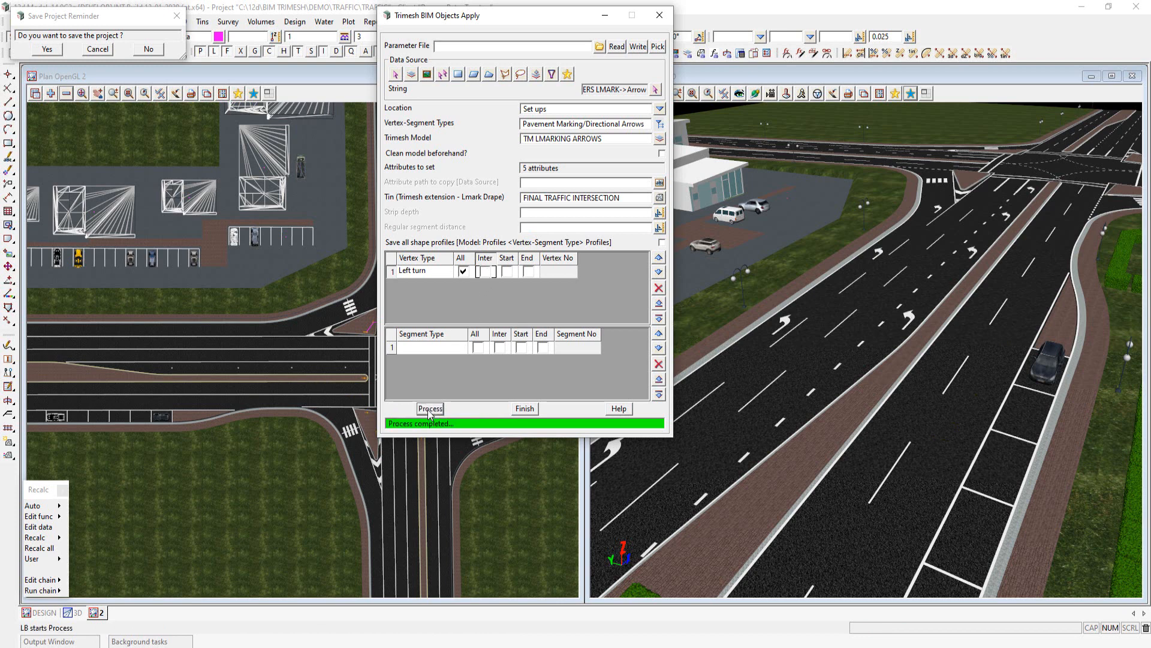
- Undo the left-turn arrows on the Arrow string and process it with the Right turn vertex type instead
left_click(429, 409)
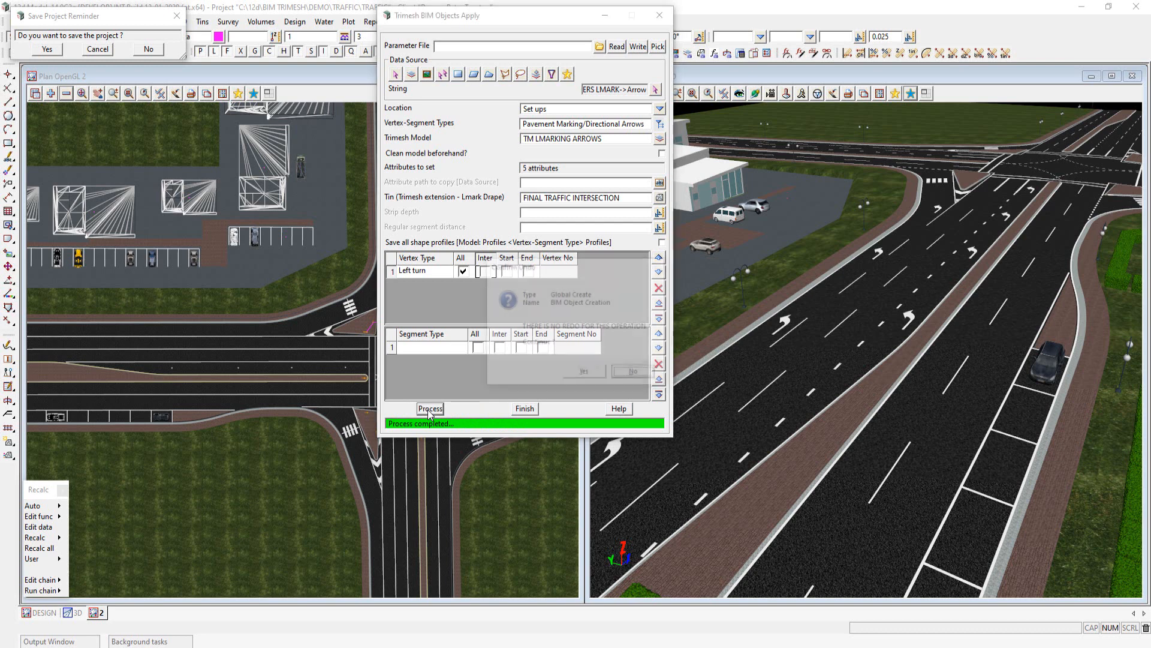
left_click(583, 374)
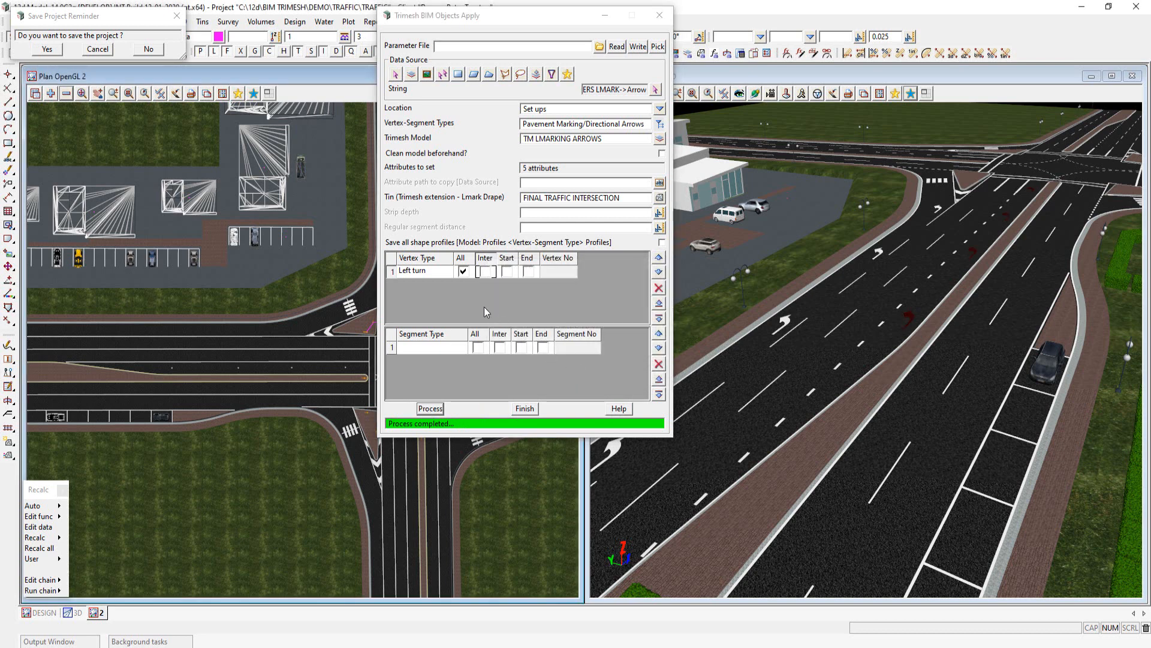
left_click(430, 271)
left_click(448, 317)
left_click(429, 410)
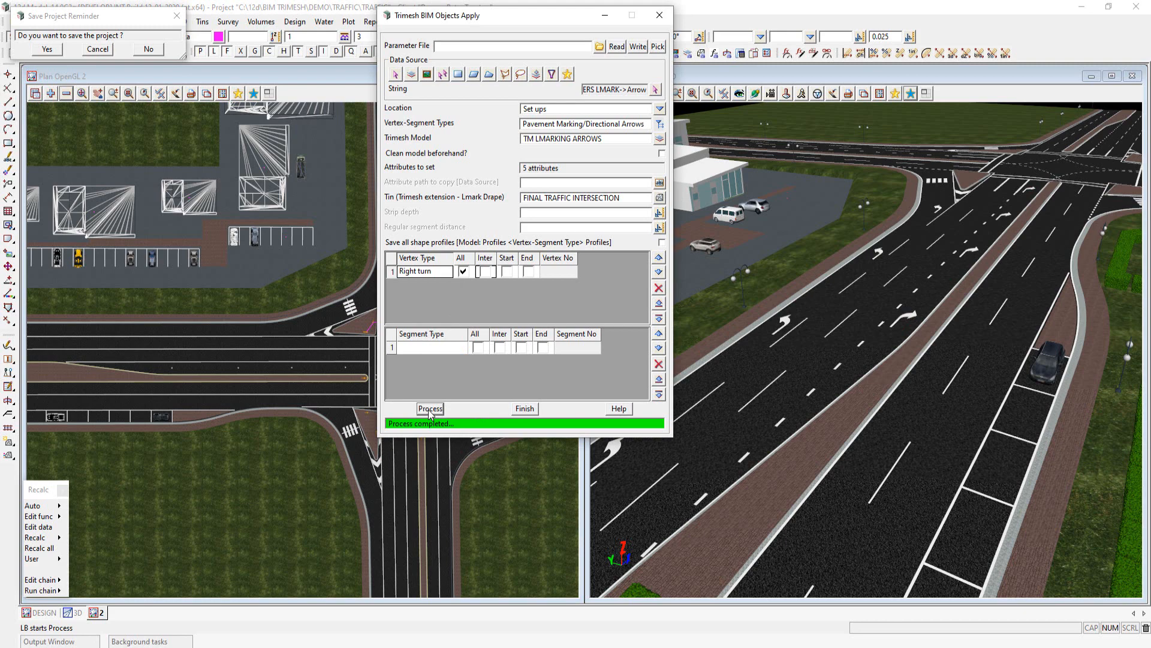
- Pick the BWAY design lip string along the western approach's northern footpath as the data source
left_click(656, 90)
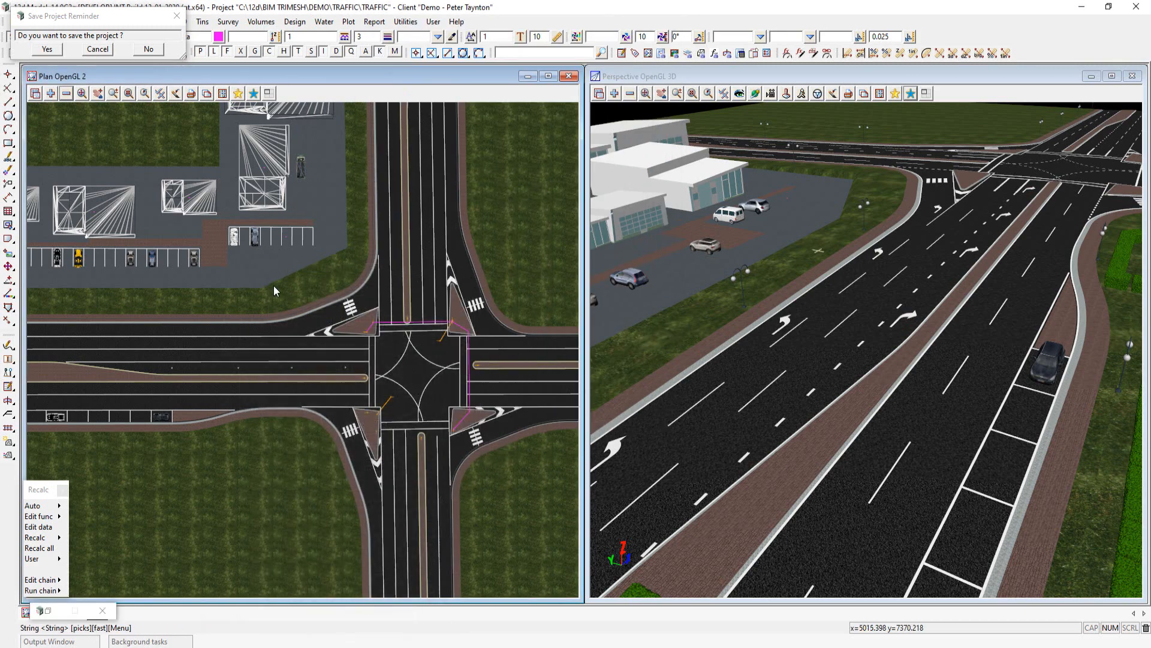
left_click(236, 315)
left_click(236, 315)
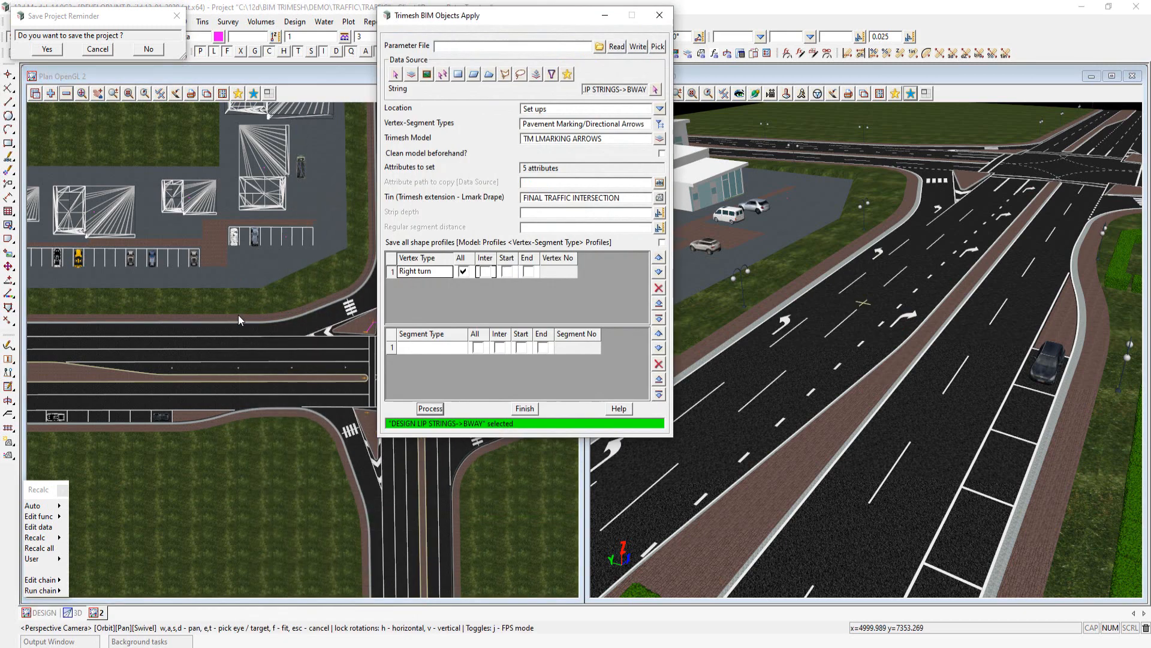
- Set the vertex-segment types to Pavement Marking/Symbols and clear the attributes to set
left_click(660, 124)
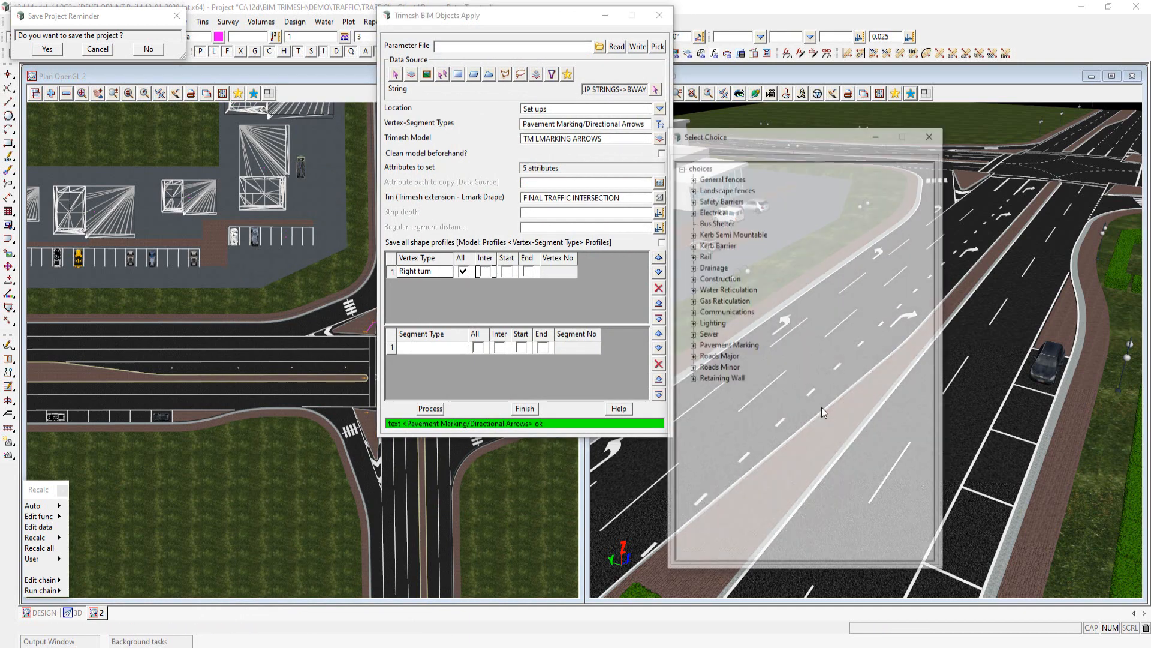
left_click(693, 346)
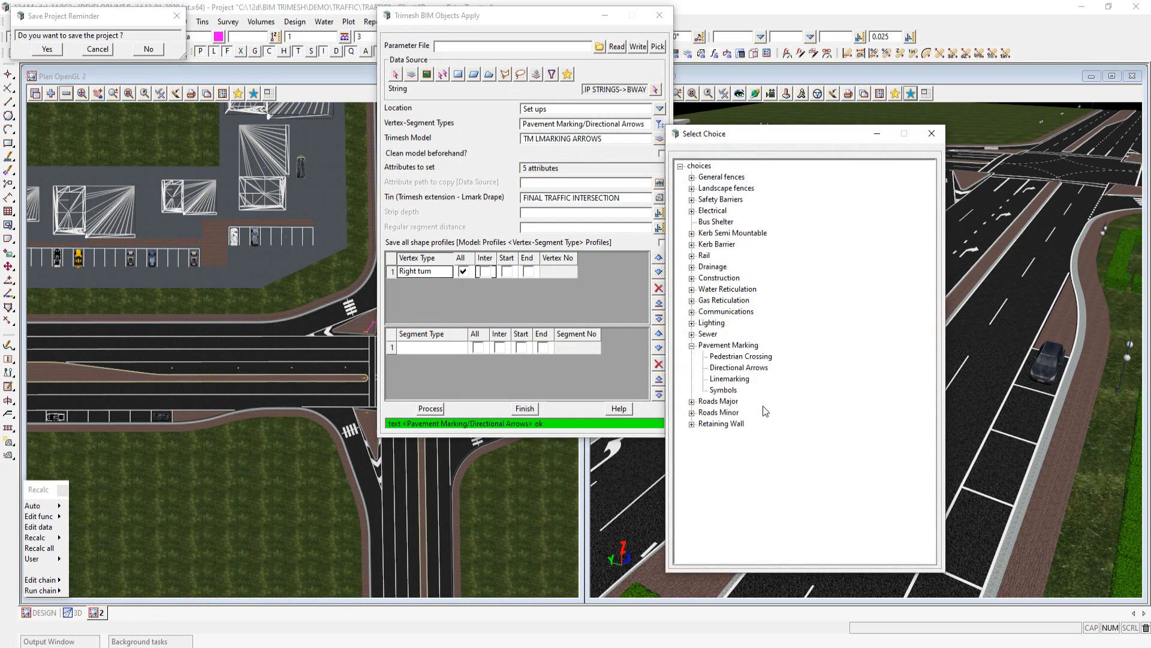
double_click(724, 390)
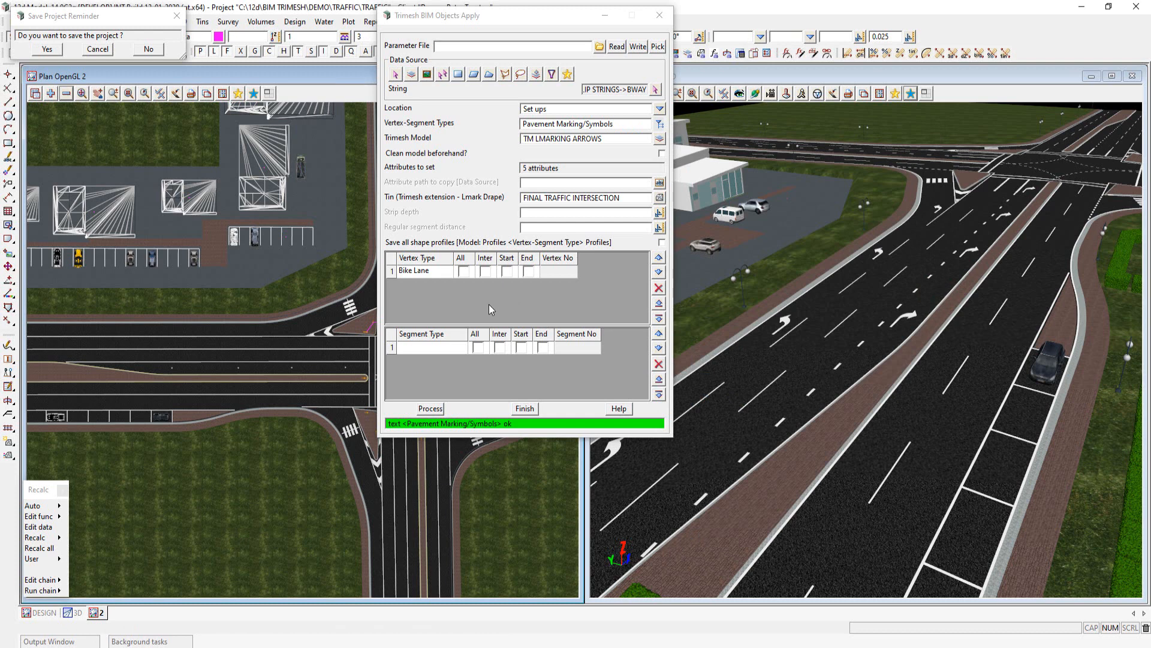
left_click(561, 168)
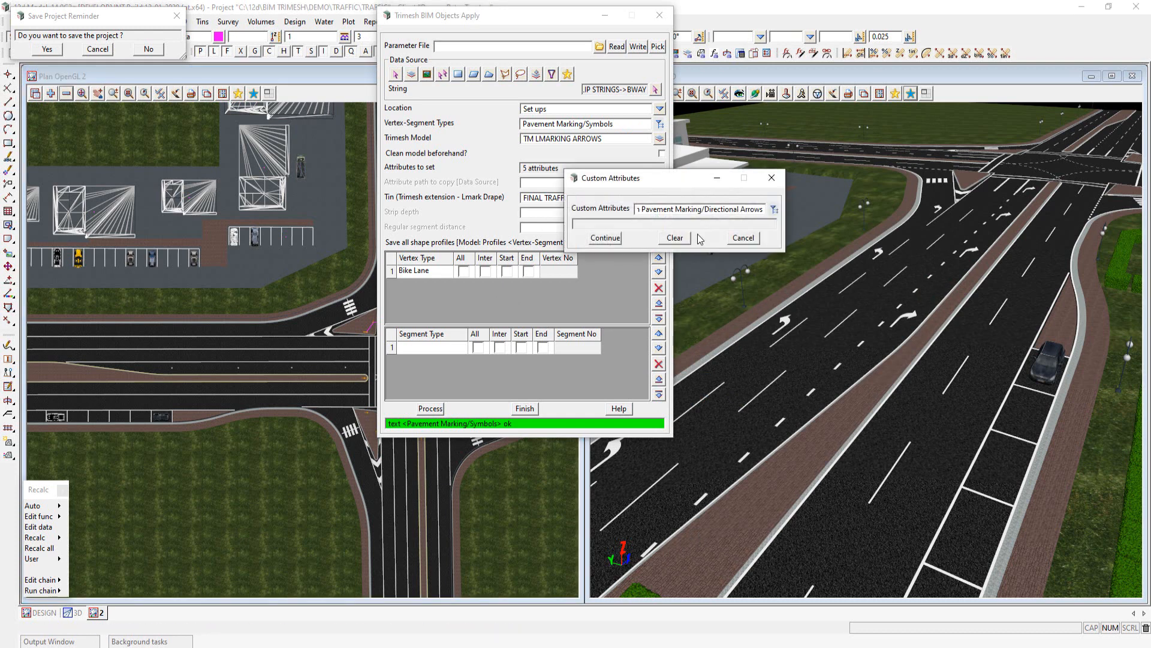
left_click(674, 237)
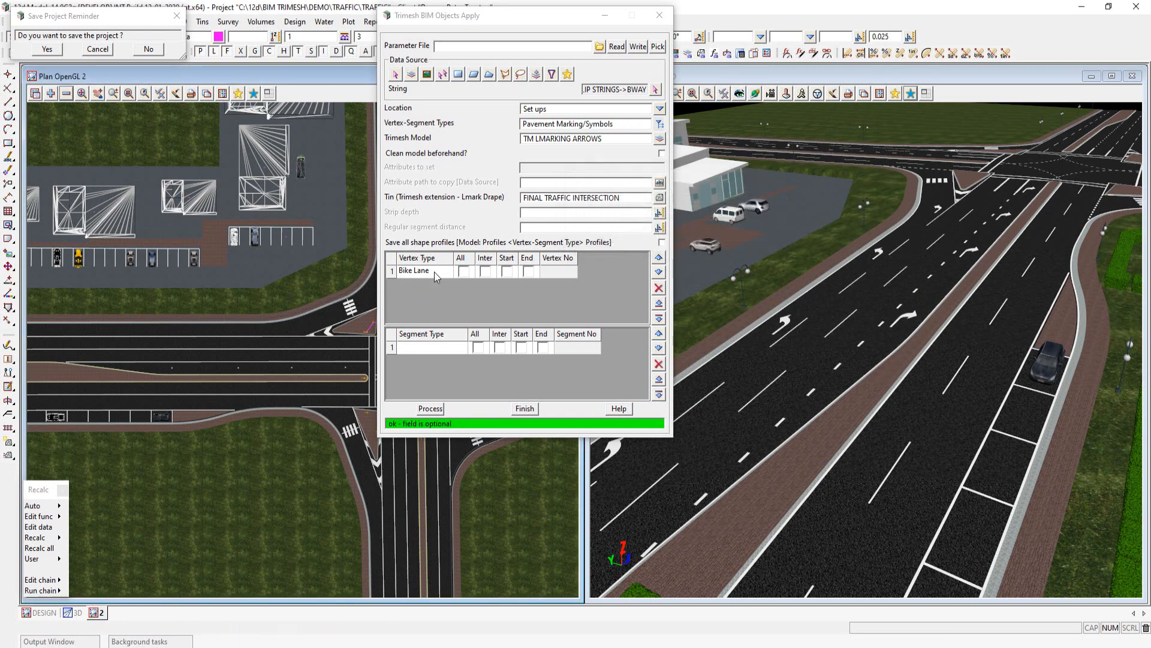
- Process Bike Lane symbols at all vertices of the BWAY string with a regular segment distance of 30
left_click(429, 277)
left_click(430, 275)
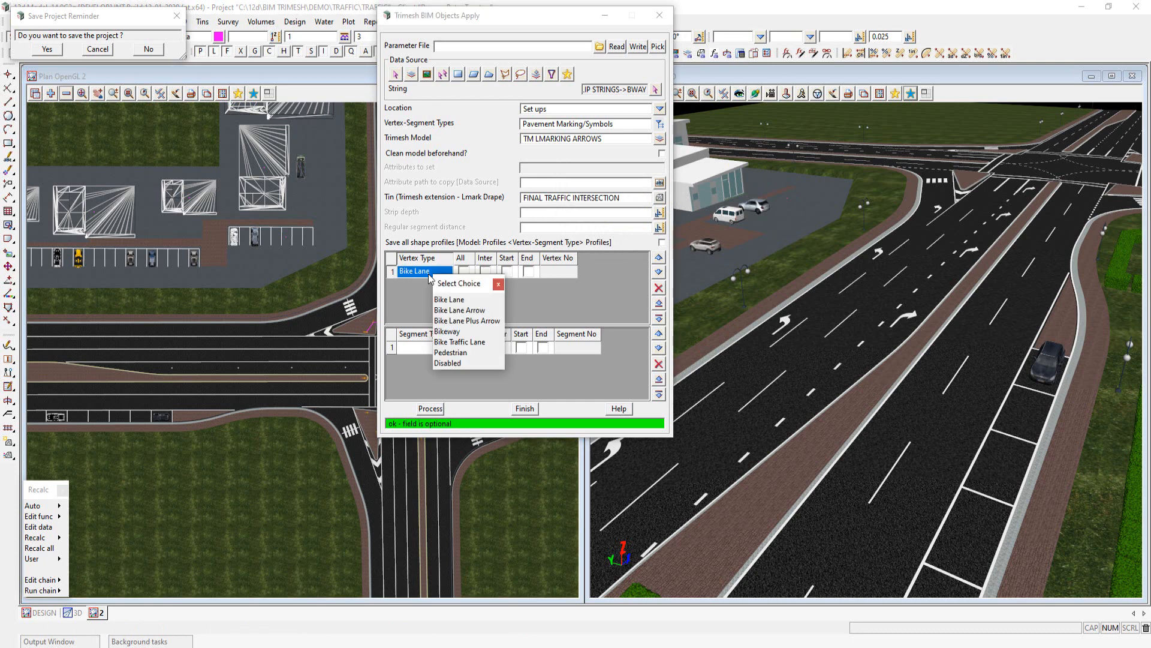
left_click(460, 300)
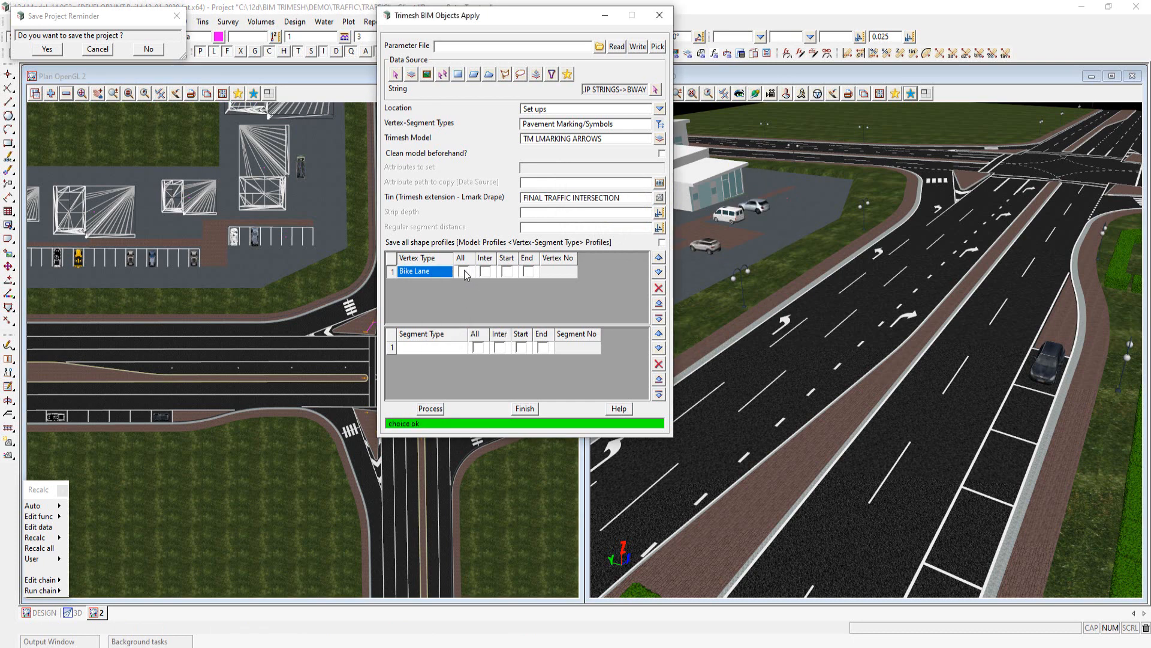
left_click(464, 271)
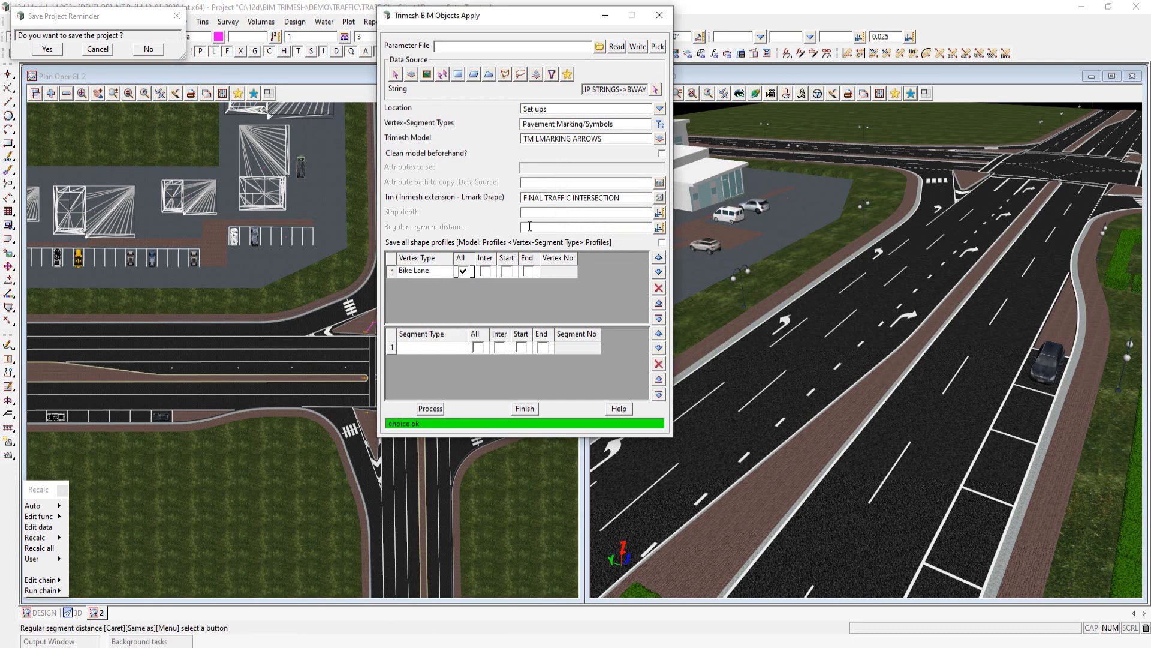
left_click(530, 226)
type("30")
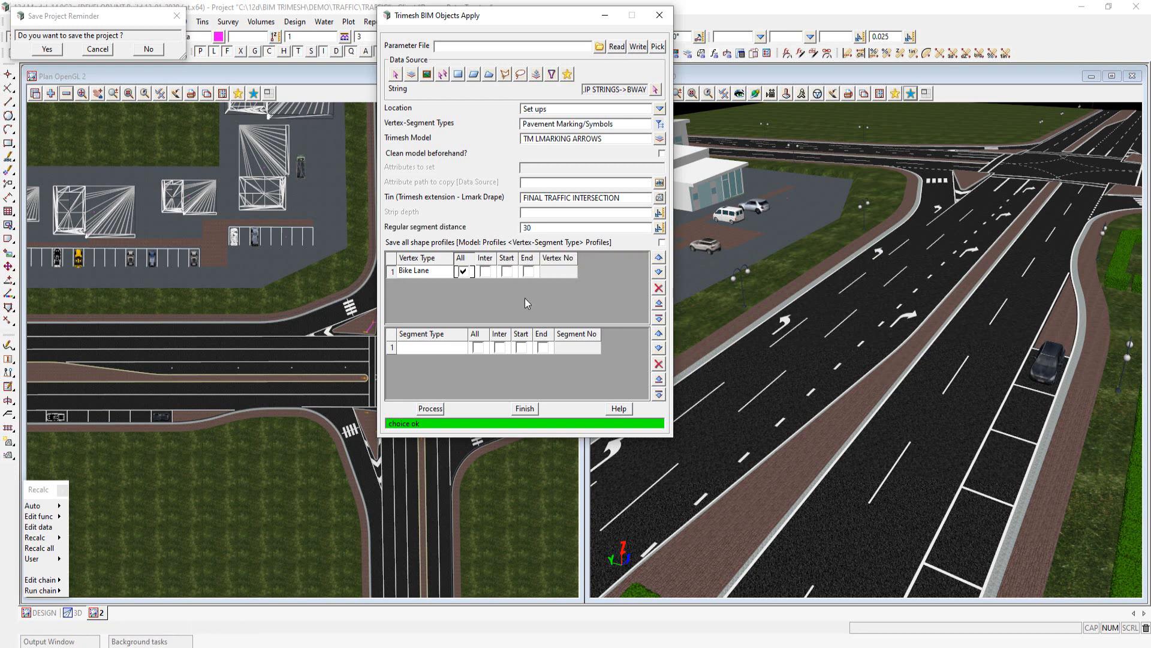
left_click(429, 409)
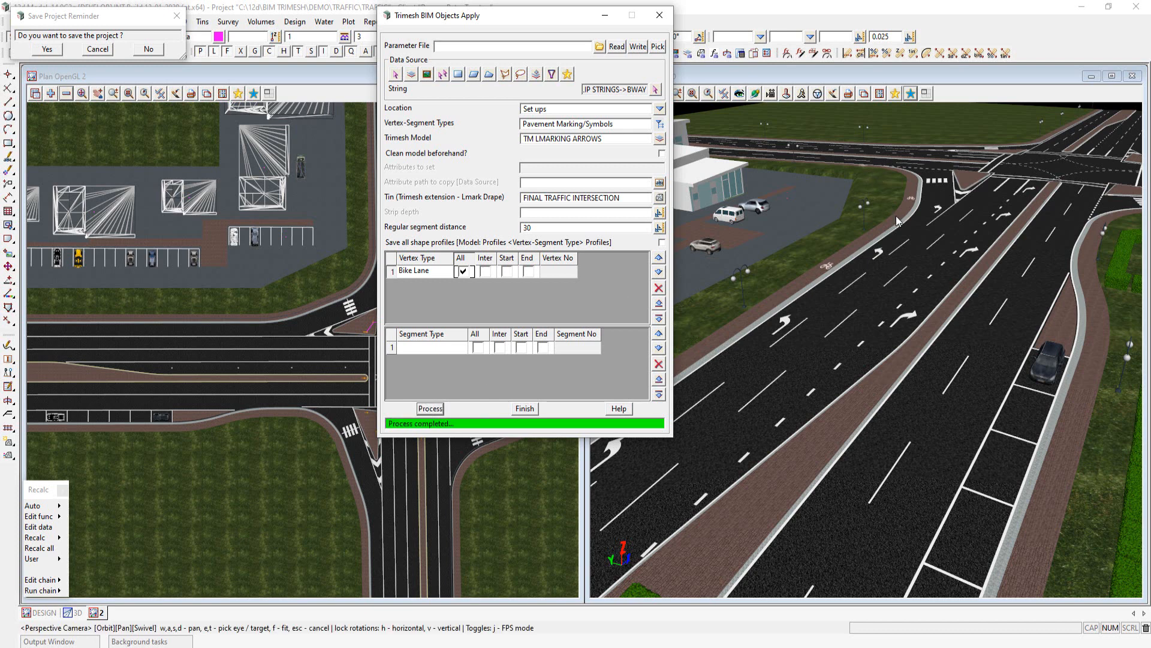
- Undo the Bike Lane symbols and process the BWAY string with the Bike Lane Plus Arrow vertex type
left_click(852, 242)
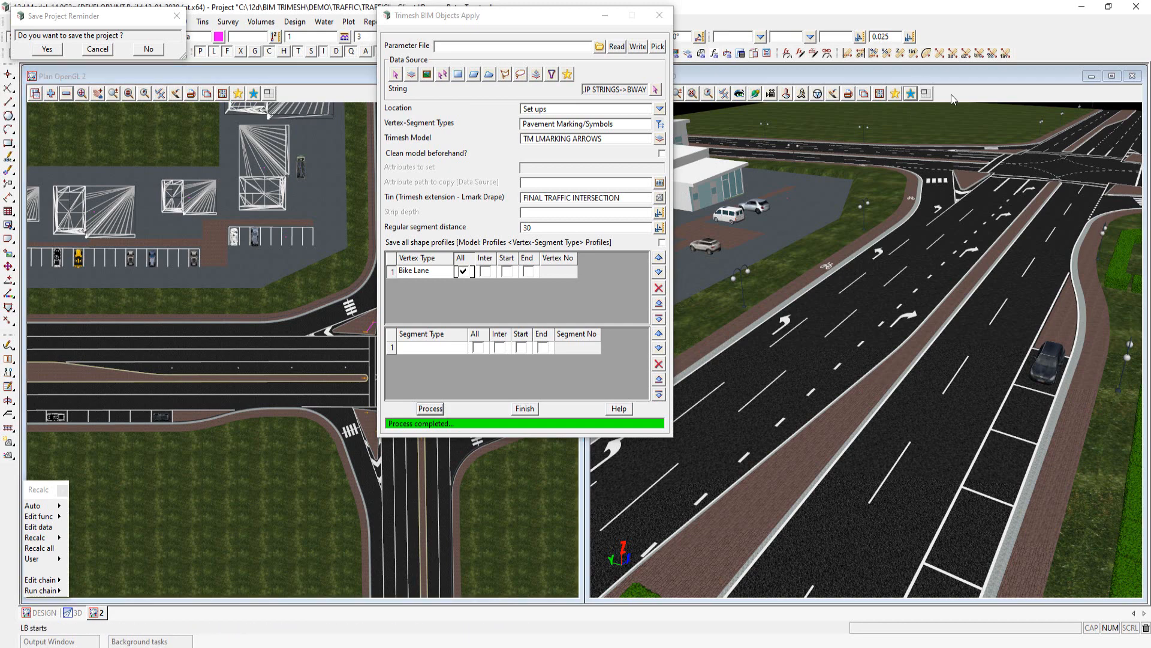
scroll(823, 264, "up", 5)
scroll(823, 266, "up", 3)
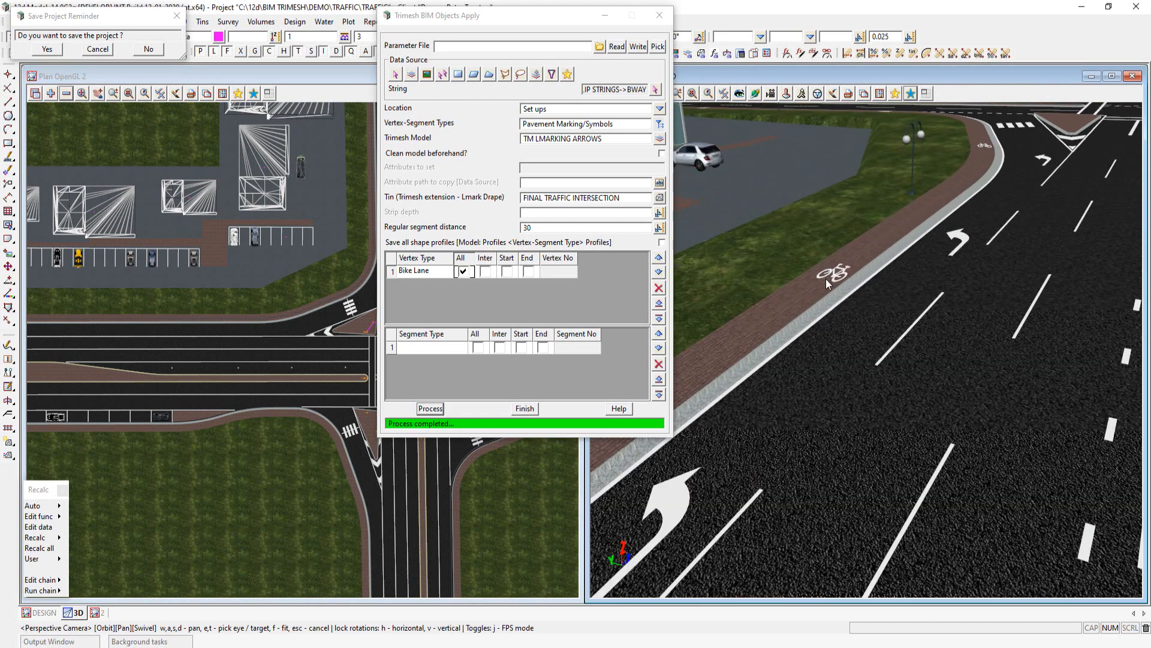
key("ctrl+z")
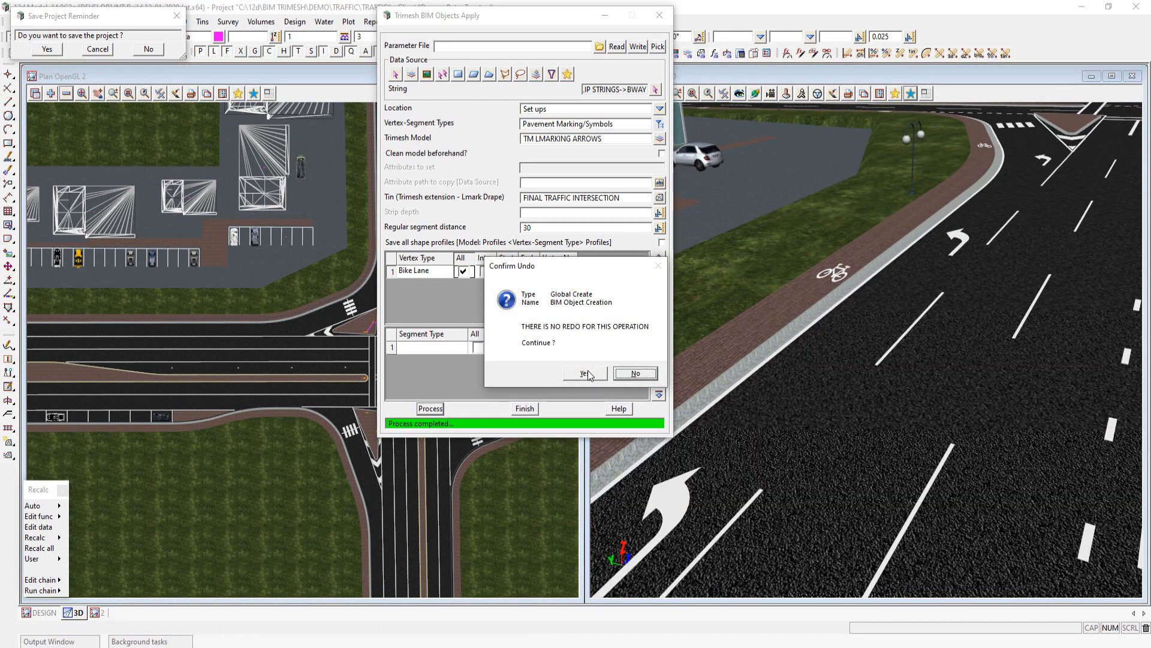
left_click(588, 372)
left_click(406, 271)
left_click(440, 324)
left_click(429, 409)
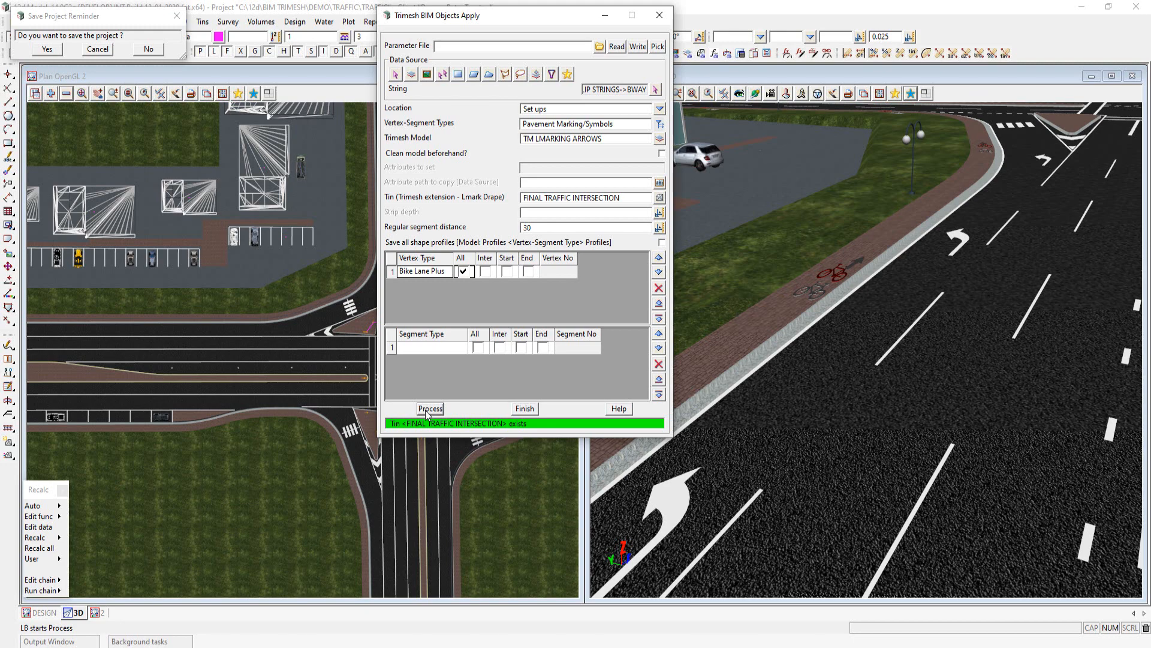
- Check the available Symbols vertex types, keep Bike Lane Plus Arrow, and close Trimesh BIM Objects Apply, cancelling the save reminder
scroll(823, 261, "down", 3)
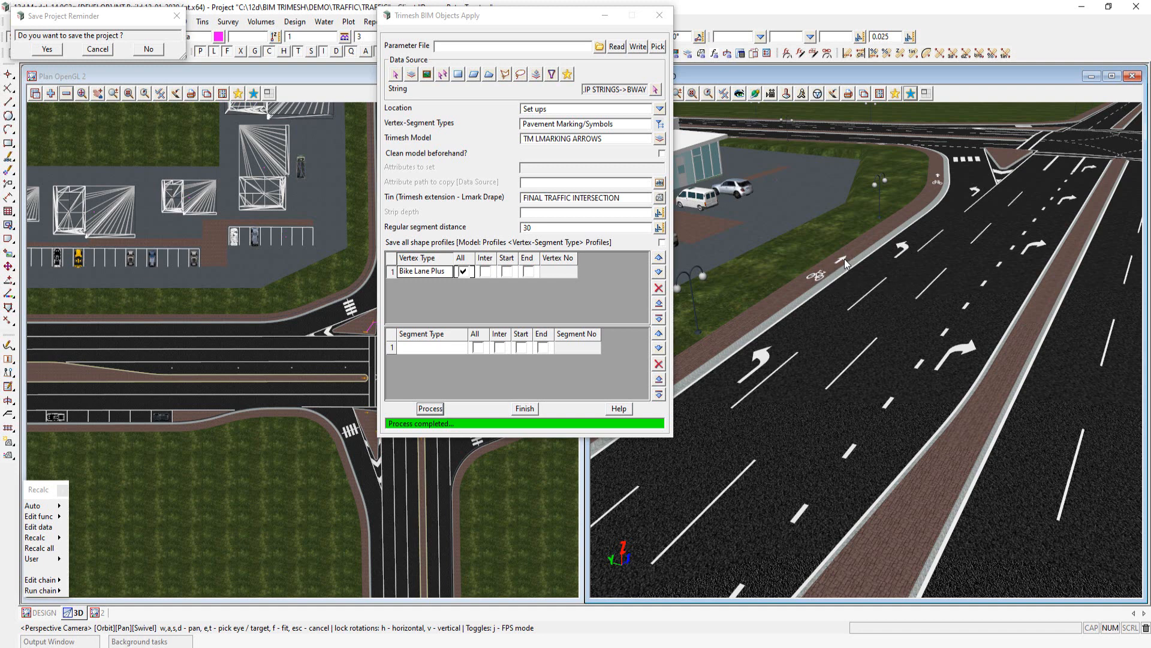
right_click(413, 271)
left_click(412, 262)
right_click(411, 274)
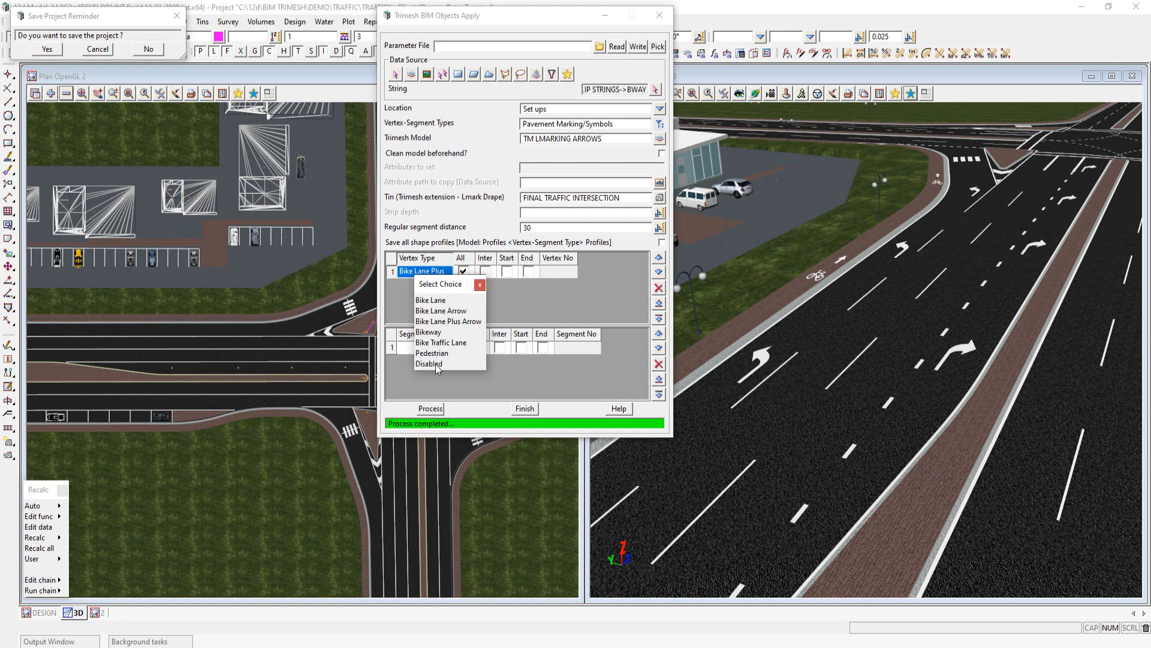
left_click(480, 285)
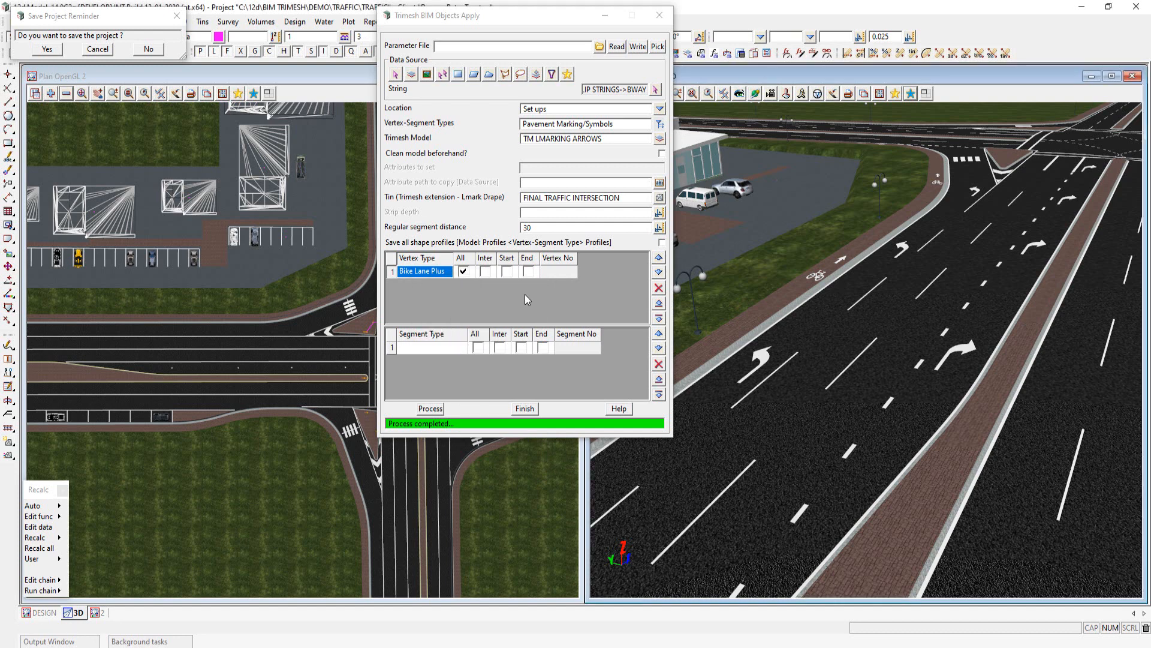
left_click(522, 410)
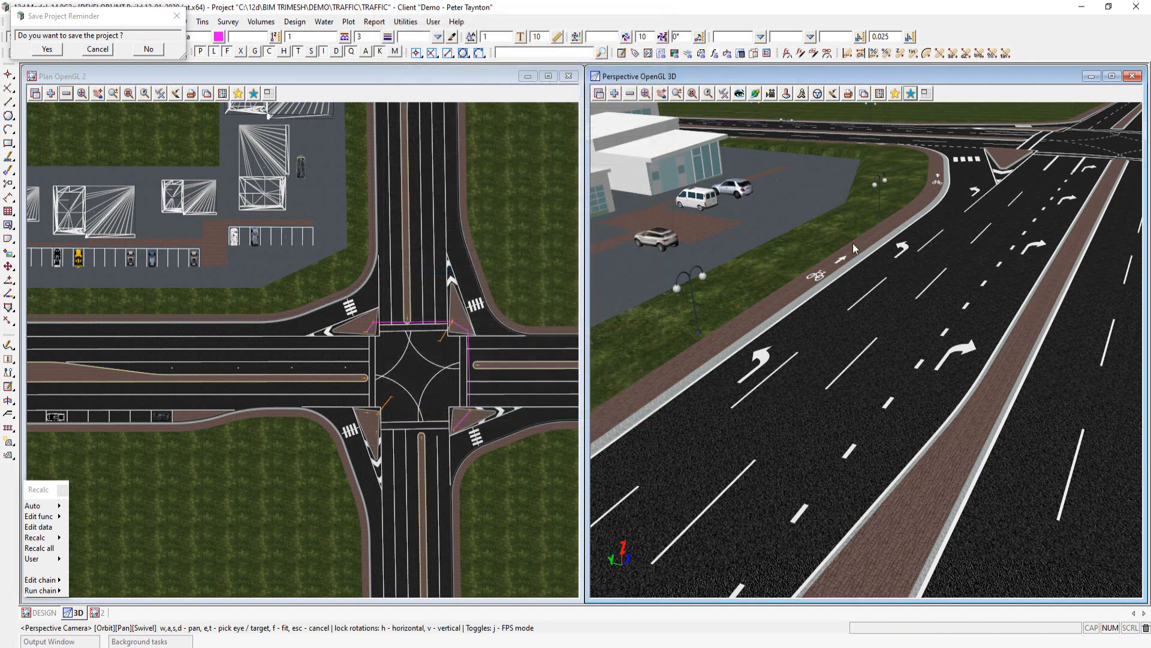
left_click(95, 50)
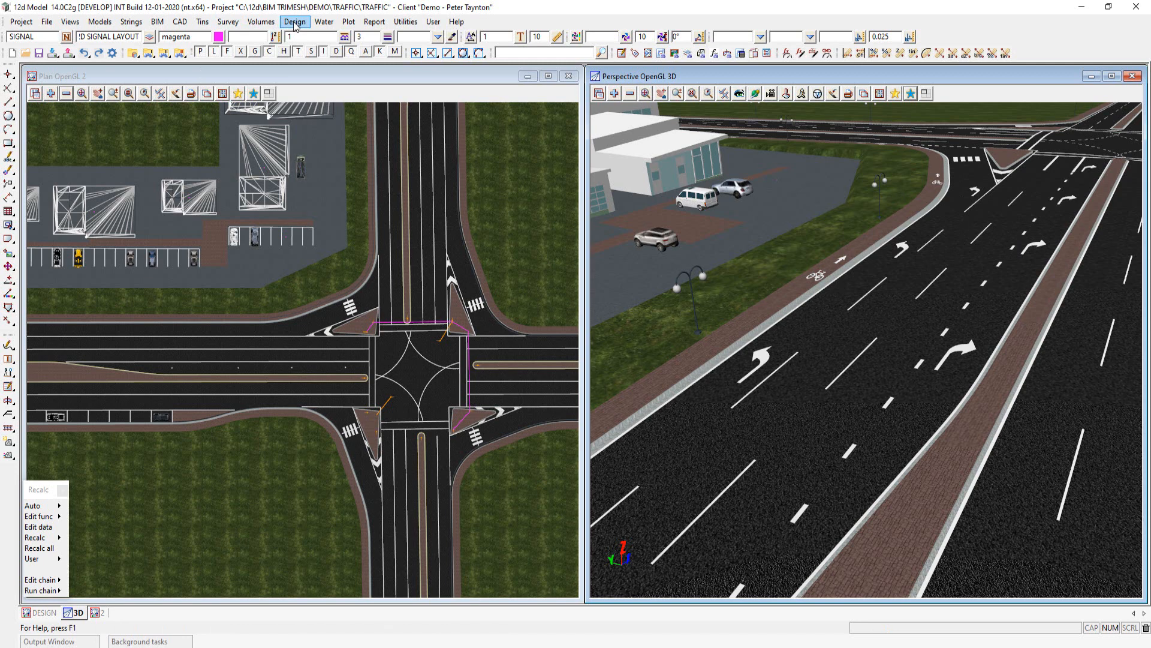
- Open Trimesh BIM Objects Create/Edit with location Set ups and show the segment definitions of Pavement Marking/Linemarking
left_click(203, 22)
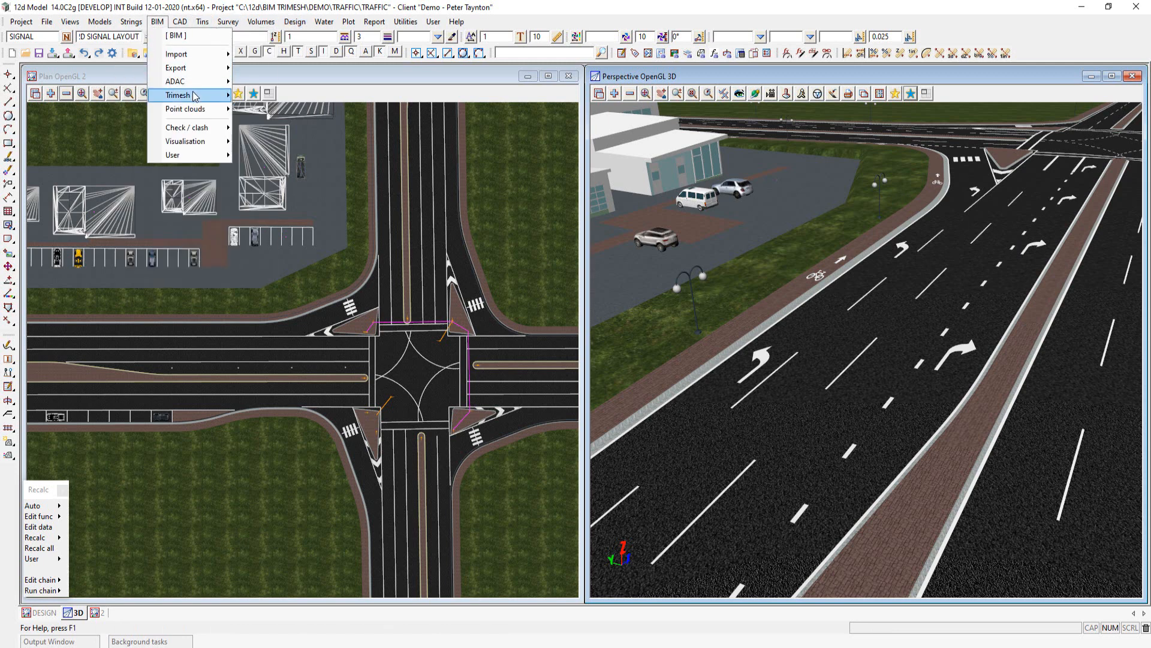
mouse_move(195, 95)
mouse_move(367, 114)
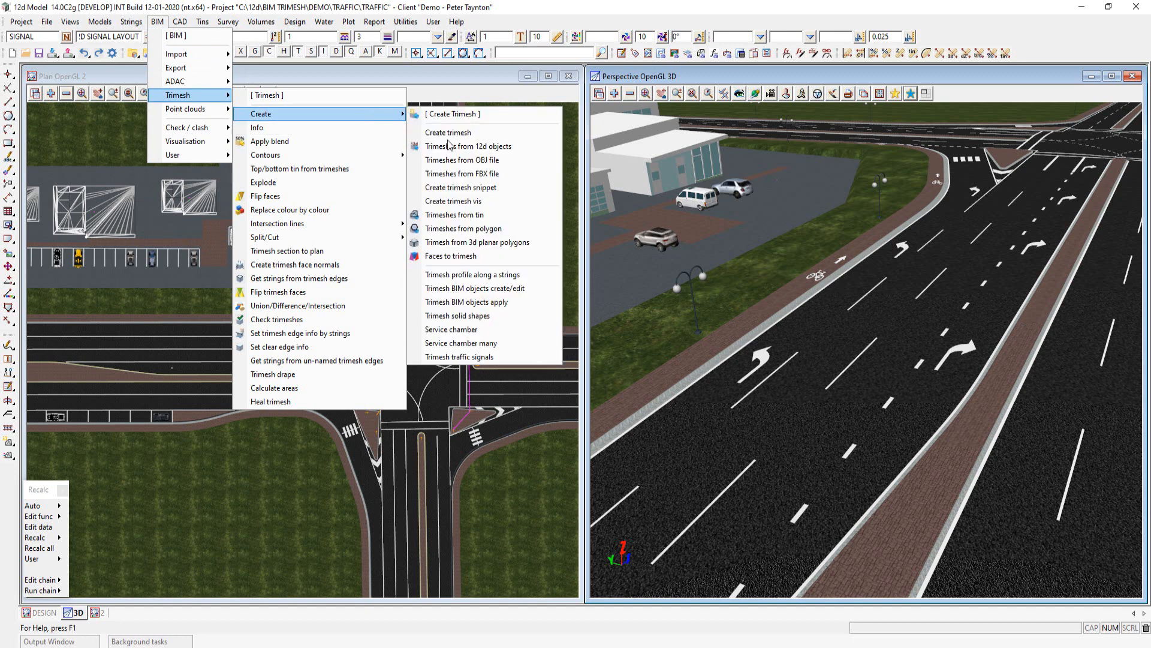
left_click(518, 289)
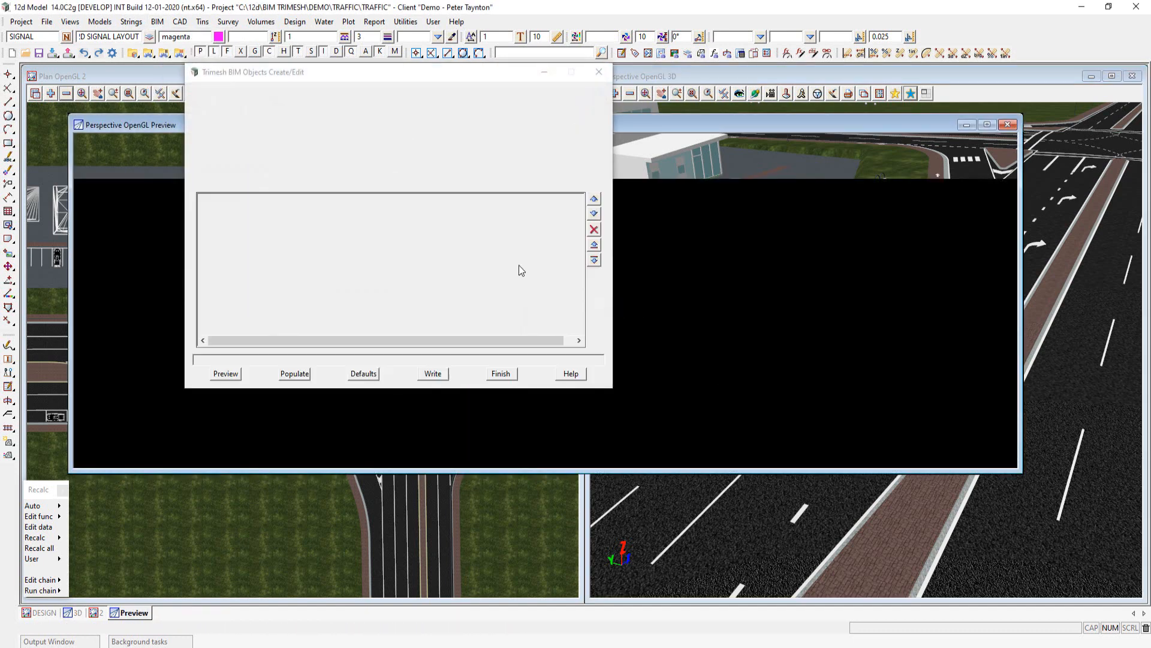
left_click(599, 103)
left_click(616, 140)
left_click(404, 131)
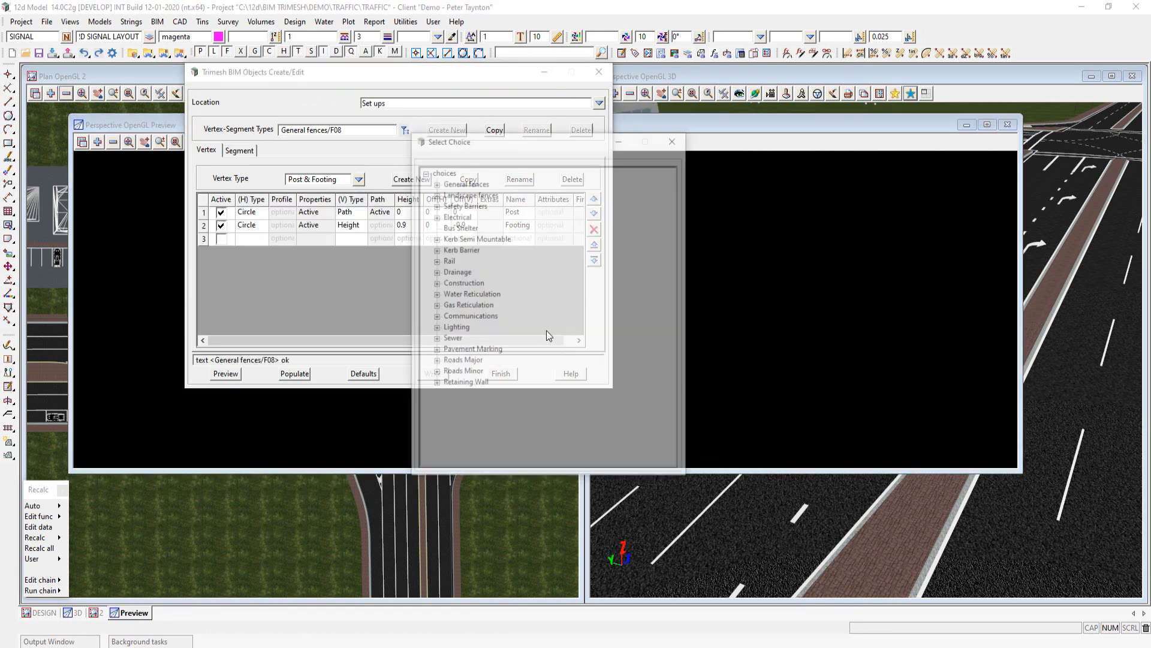
left_click(435, 350)
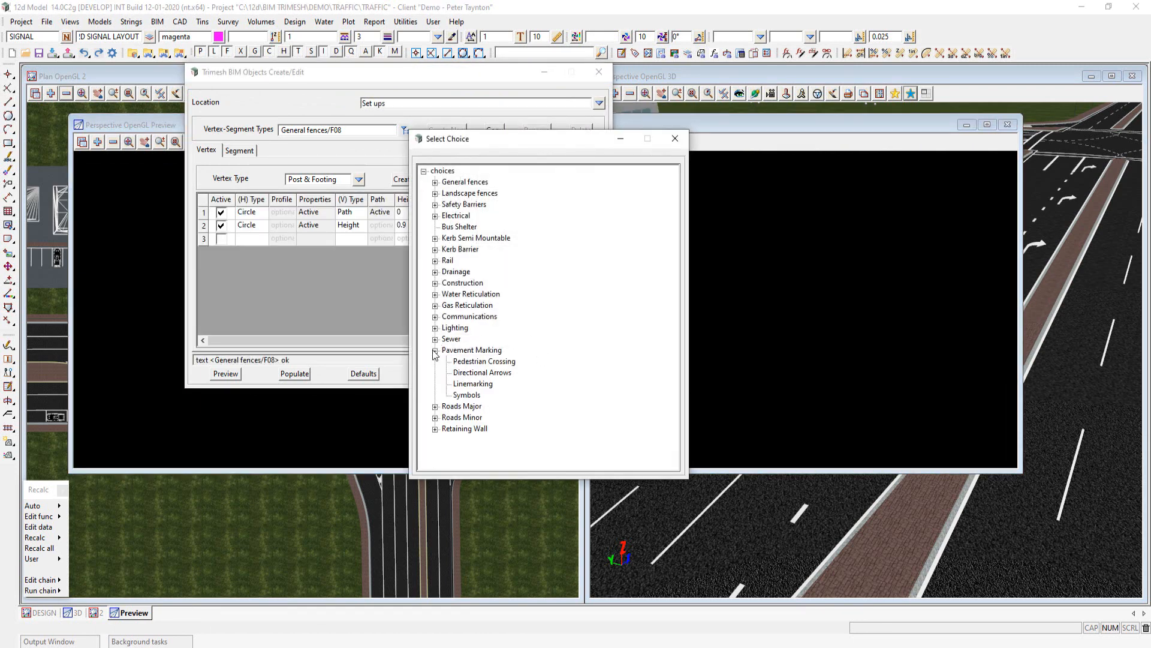
double_click(473, 384)
left_click(239, 149)
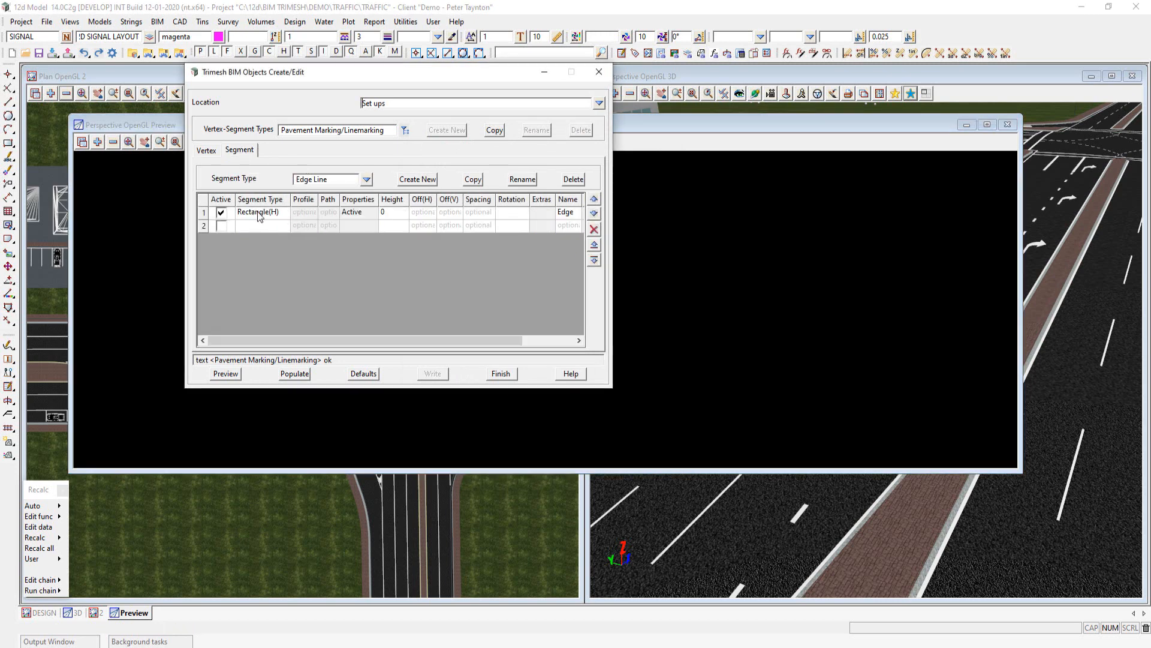
- Select the Turn Line segment type and inspect its segment properties
left_click(367, 180)
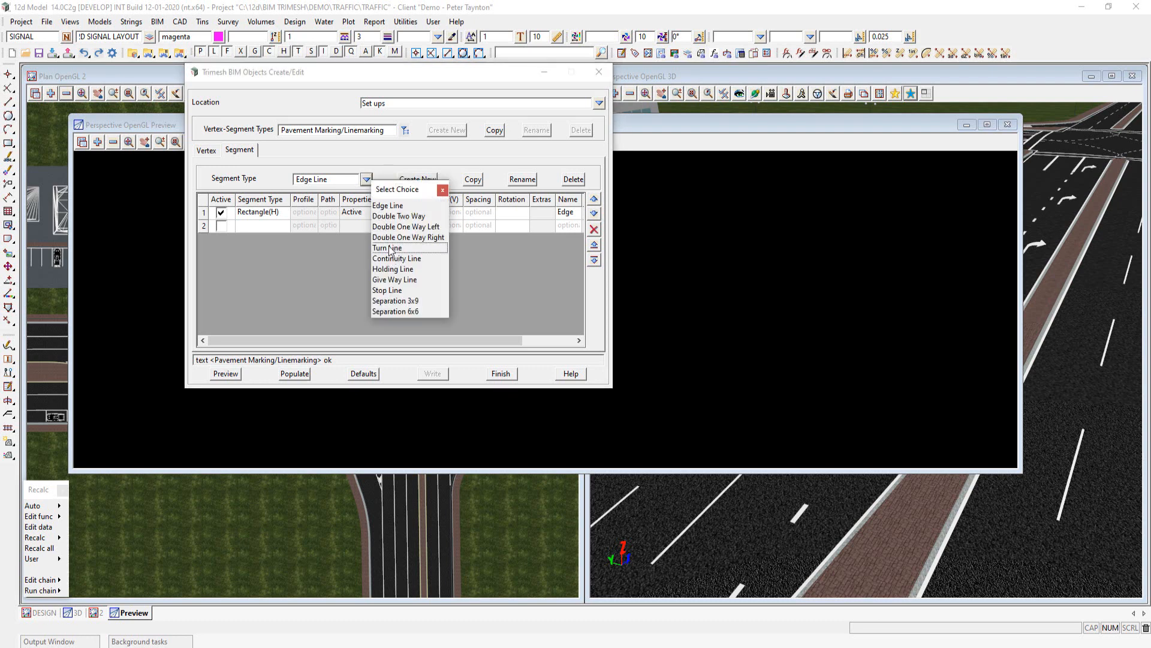
double_click(393, 247)
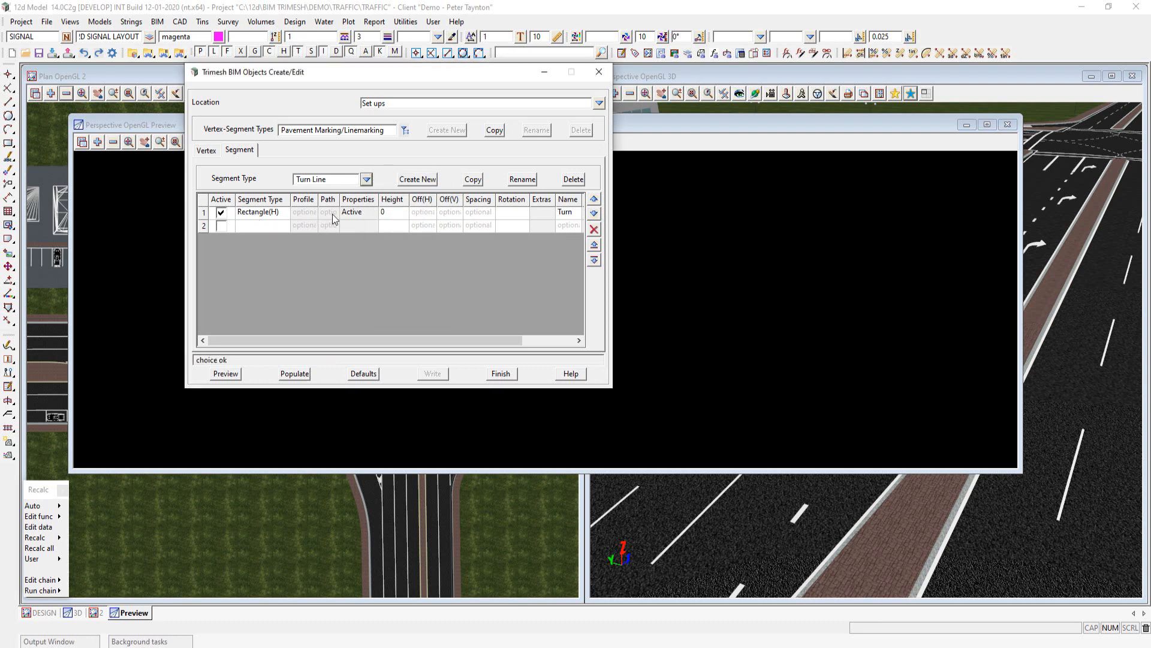
double_click(347, 211)
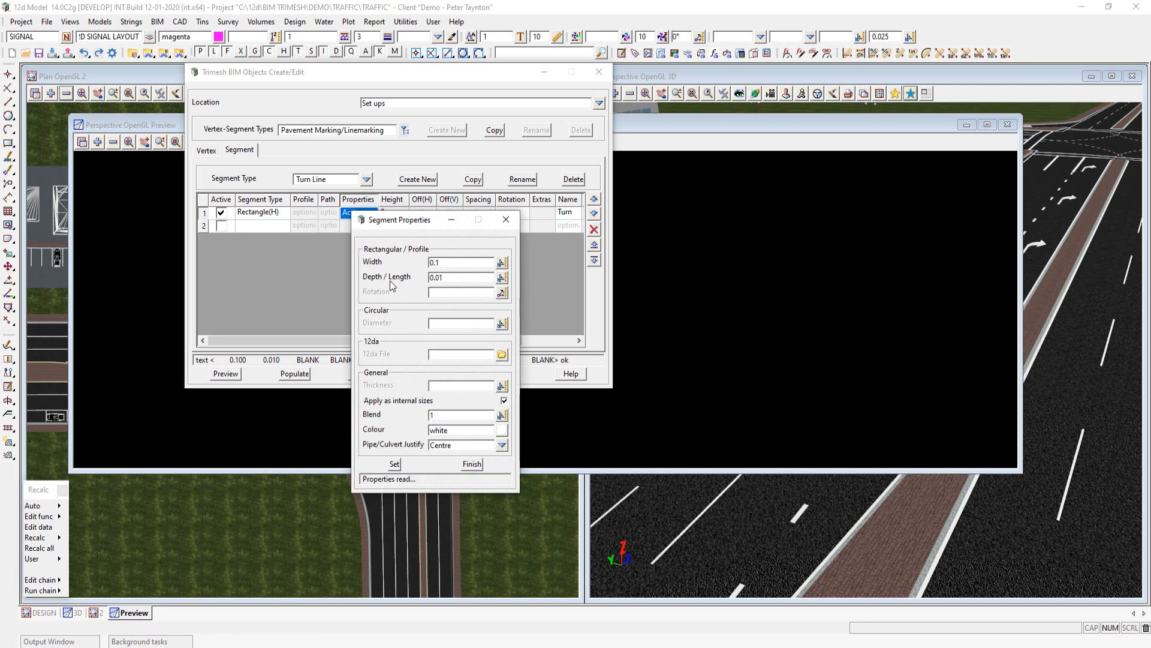
left_click(472, 464)
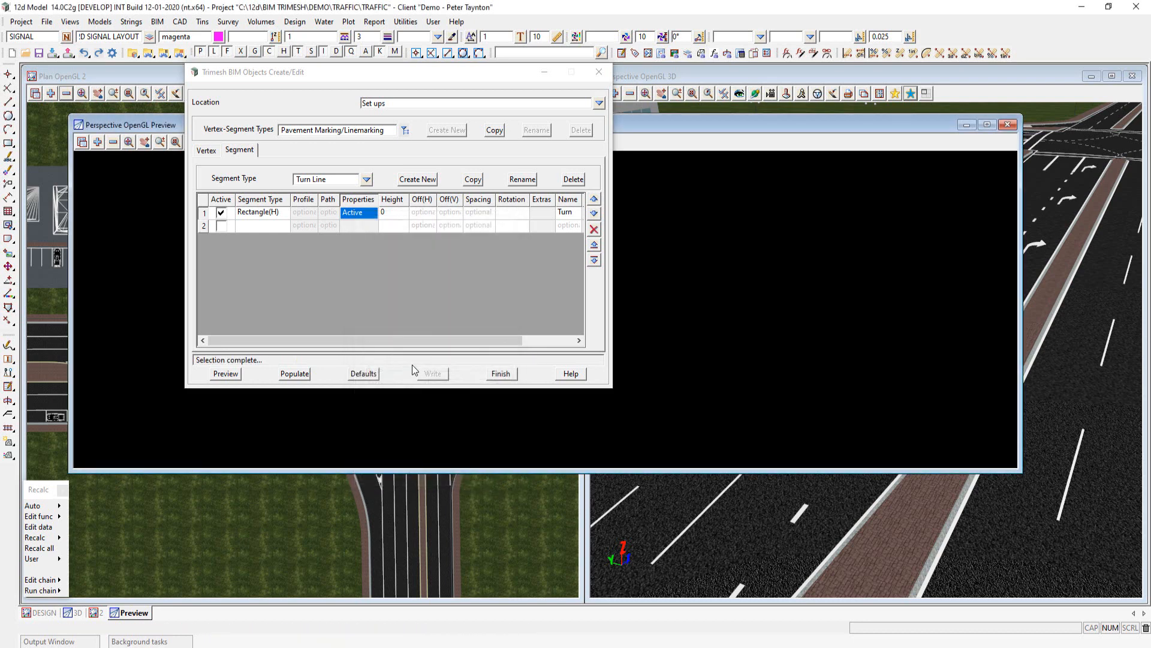
- Inspect the Turn Line's linemarking attributes without changing them, and close the Create/Edit tool and its preview view
left_click_drag(402, 344, 465, 342)
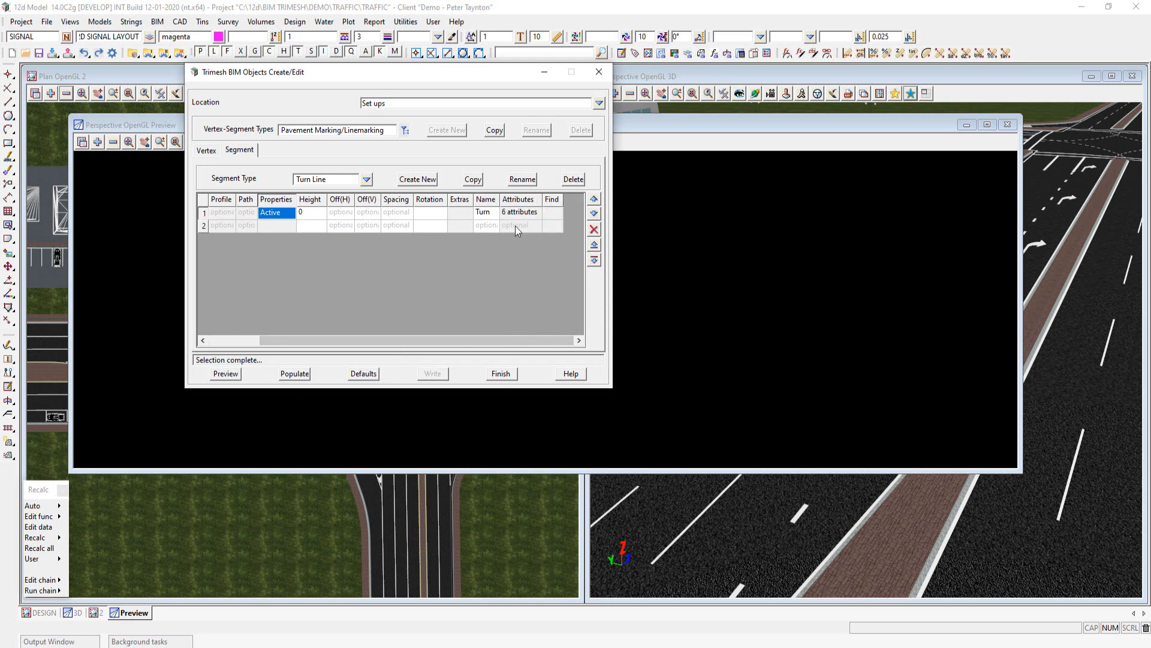
mouse_move(522, 214)
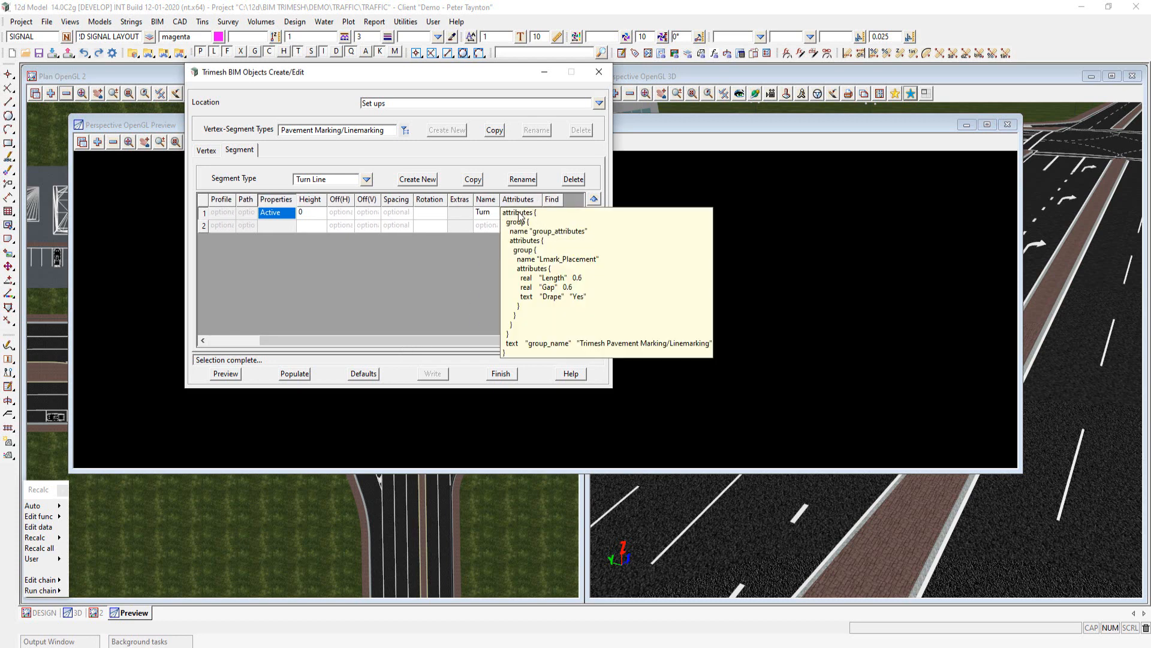
left_click(520, 215)
left_click(561, 282)
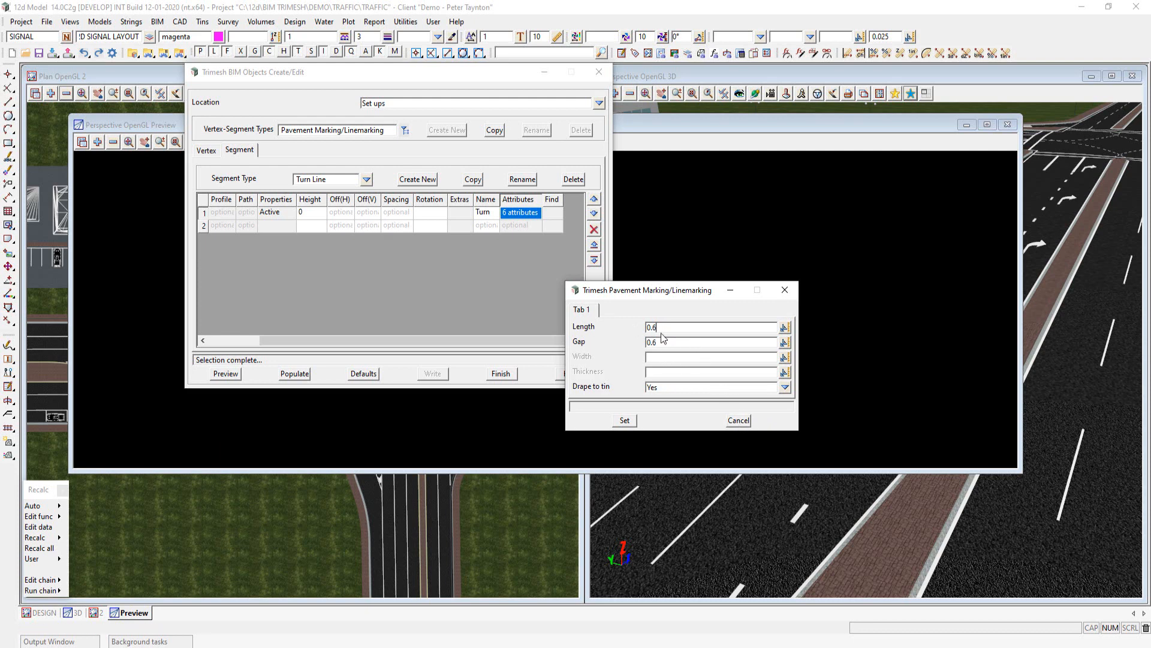
left_click(742, 421)
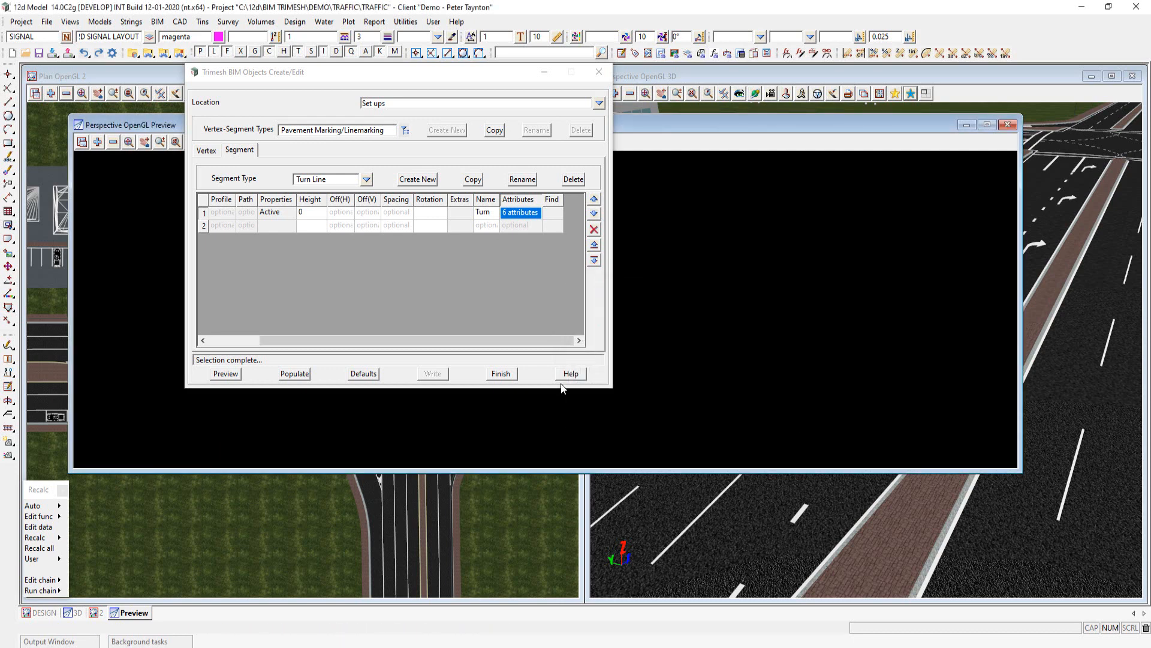
left_click(505, 373)
left_click(1007, 126)
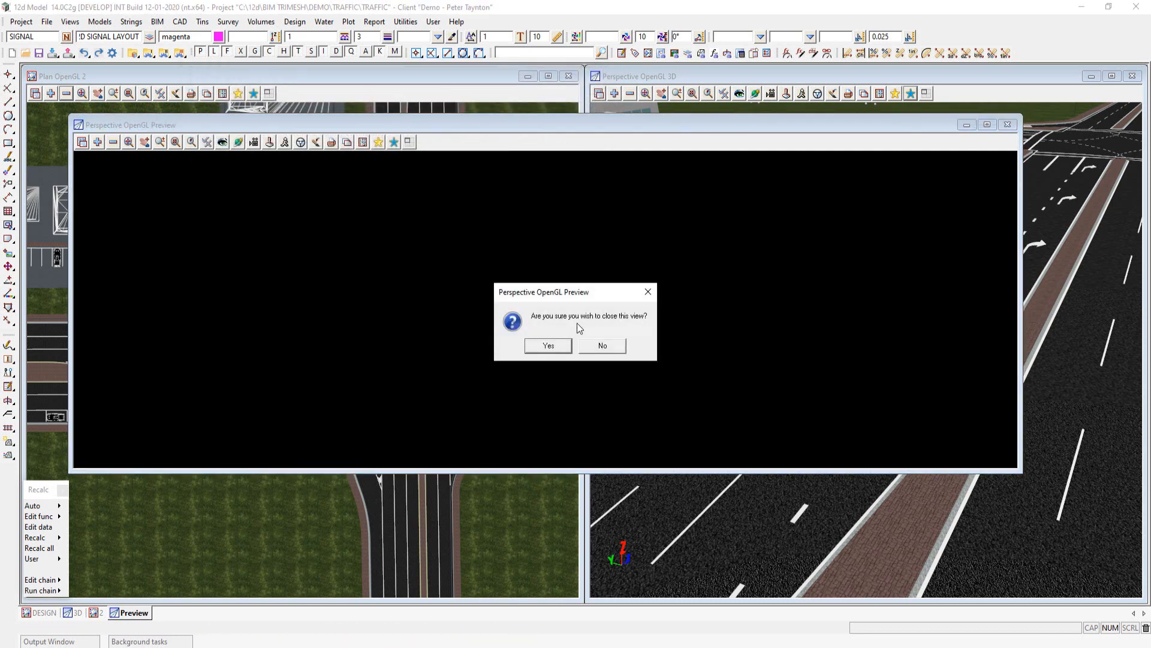
left_click(545, 346)
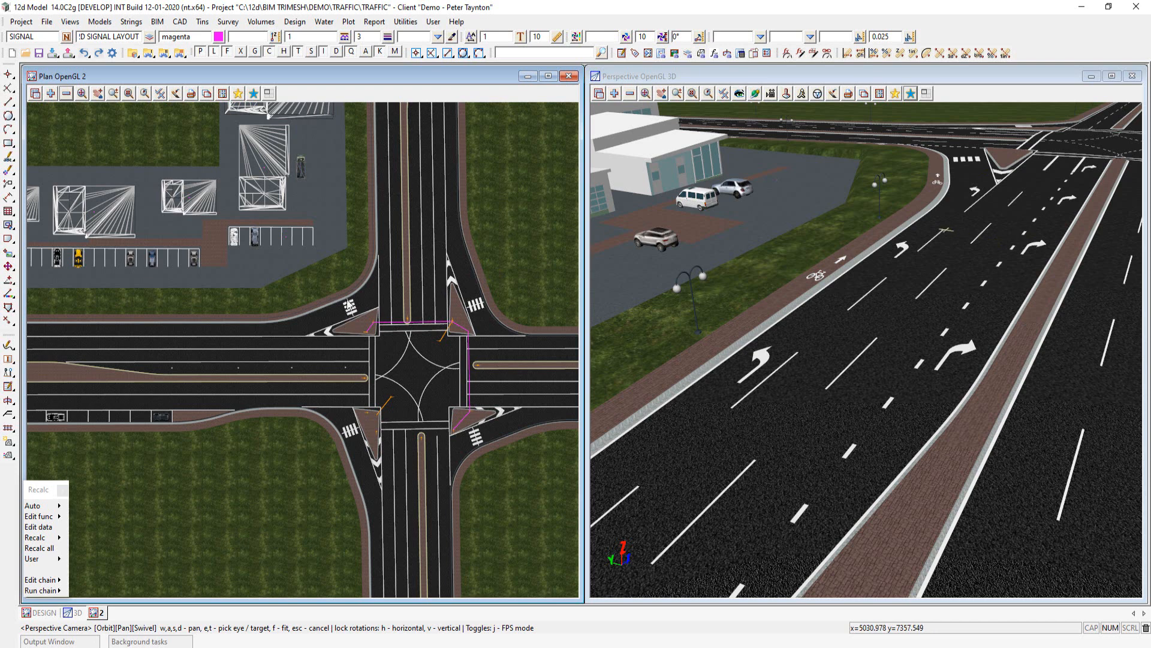
- Read the PEDESTRIAN CROSSING.12dvsa parameter file into Trimesh BIM Objects Apply to review its settings, and close the tool without processing
left_click(157, 21)
mouse_move(193, 85)
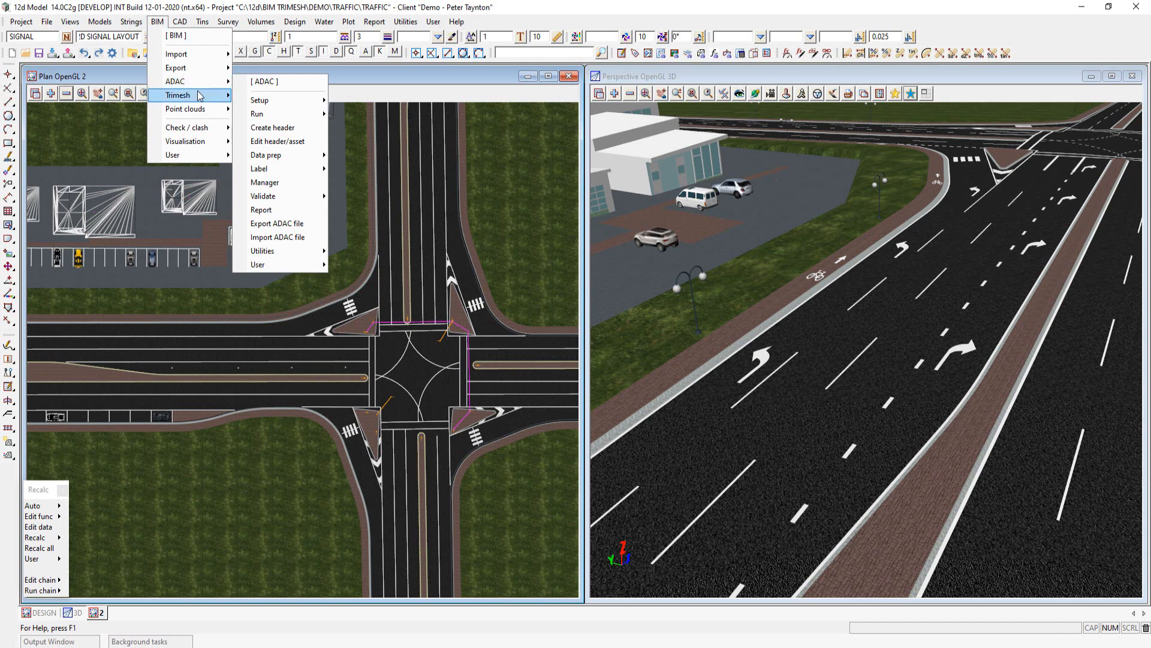
mouse_move(273, 114)
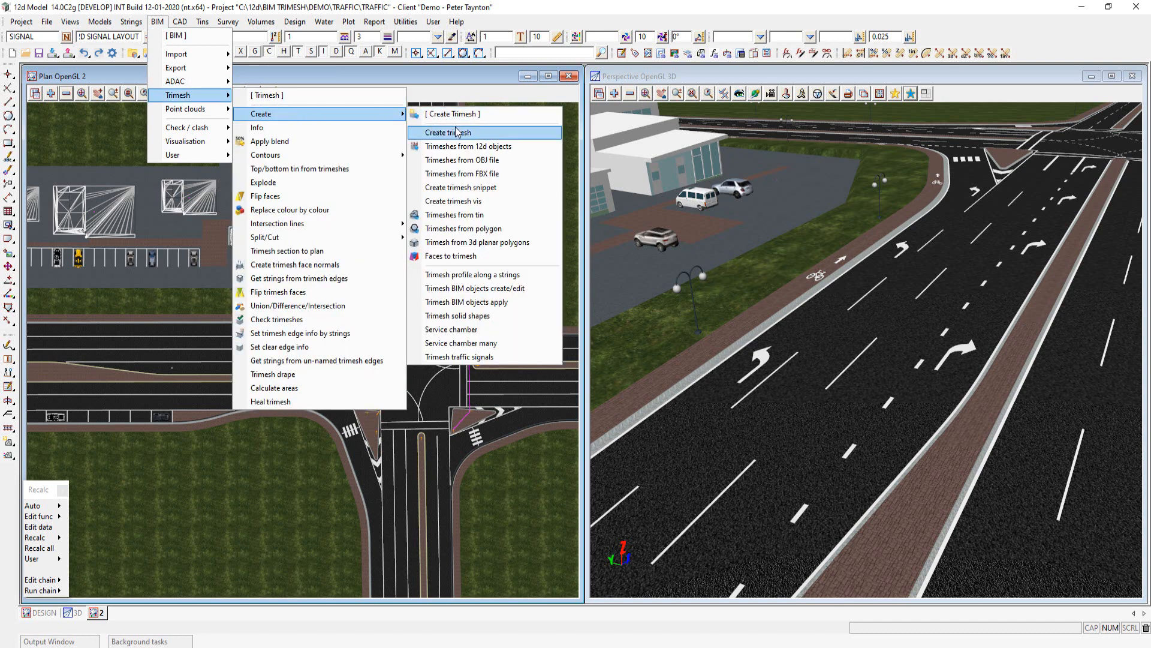
left_click(490, 302)
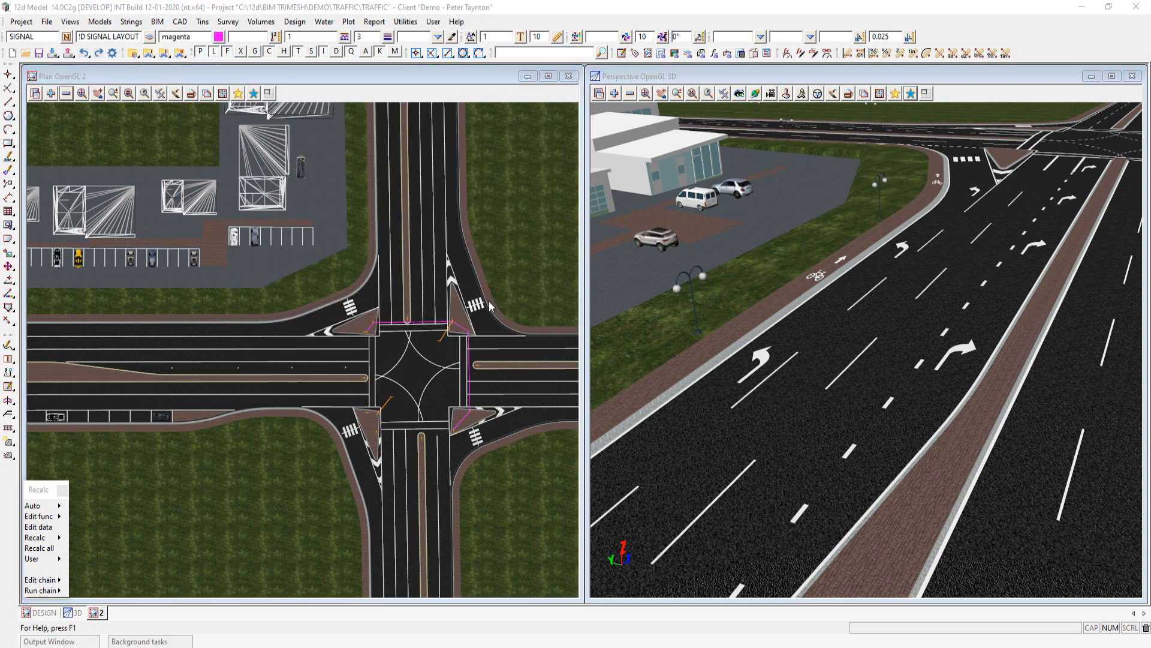
left_click_drag(431, 220, 558, 75)
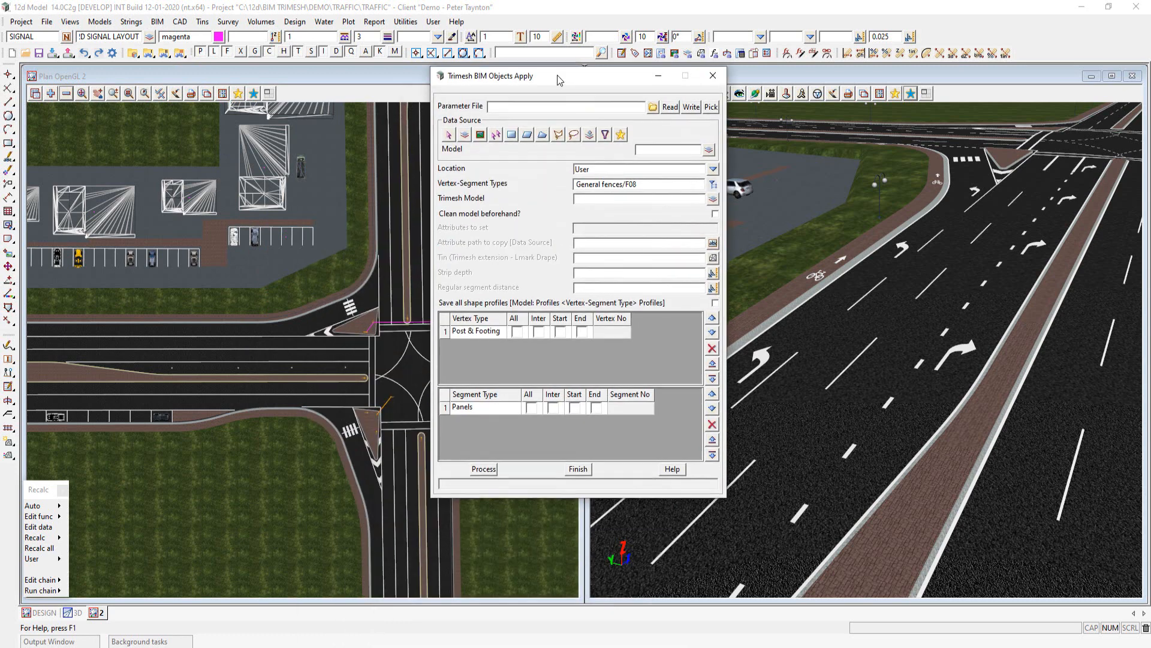
left_click(653, 109)
double_click(693, 146)
left_click(669, 107)
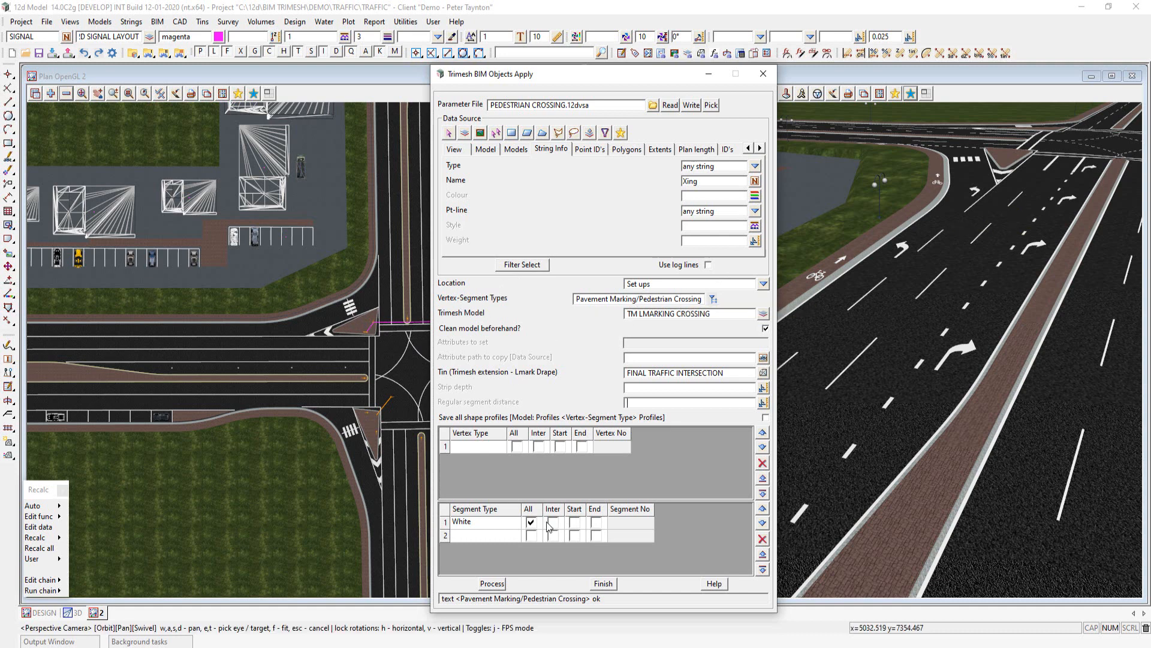
left_click(603, 584)
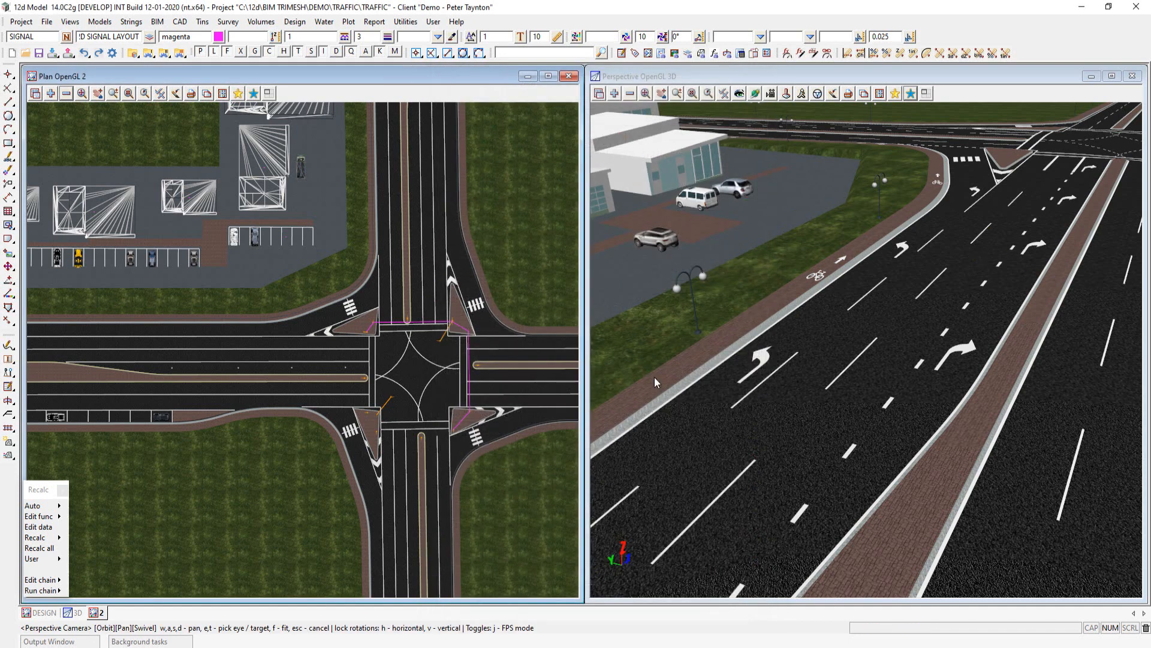
- Restore the 3D INTERS perspective view position and review the Trimesh from Tin settings for the CHEVRON tin
left_click(894, 94)
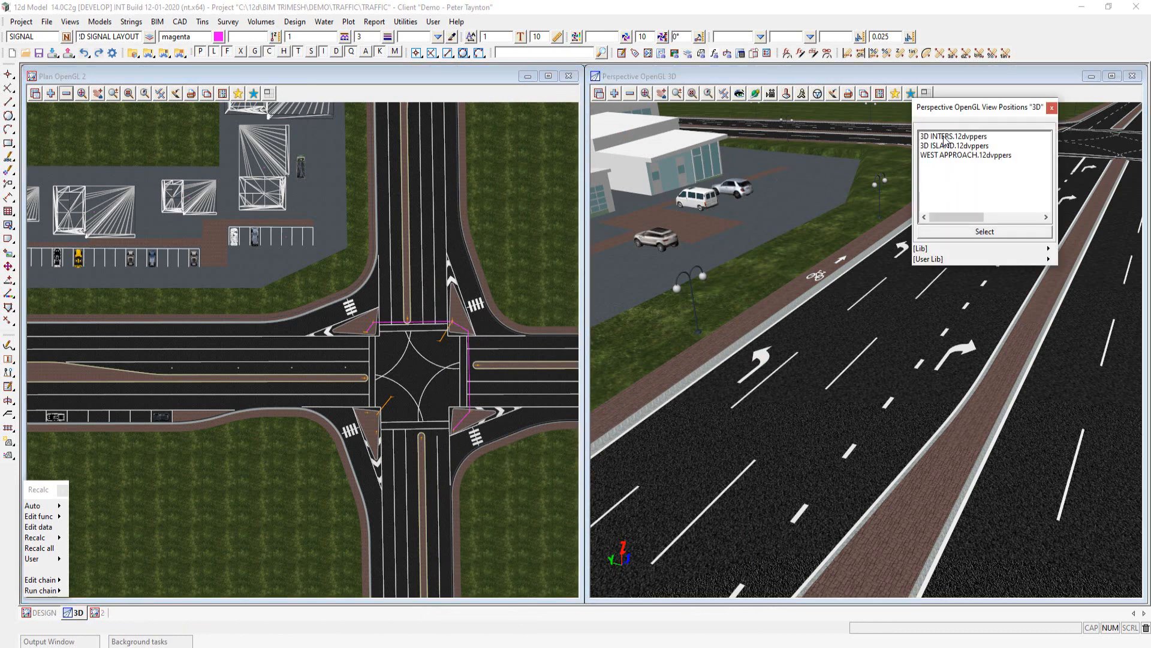
double_click(944, 141)
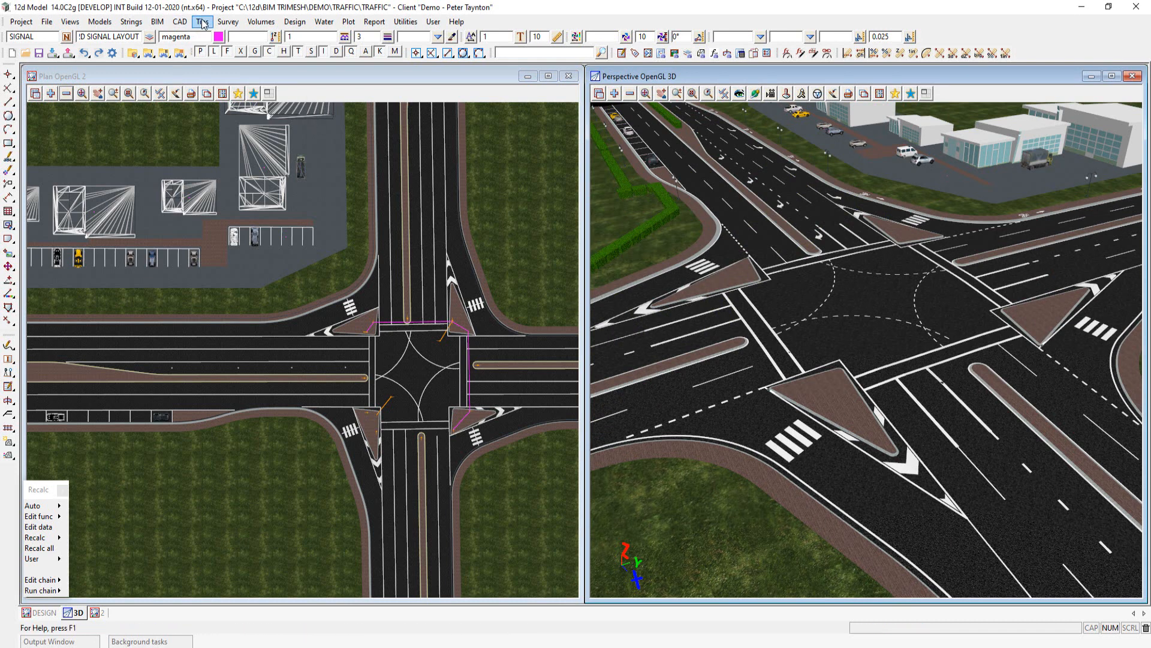
left_click(157, 22)
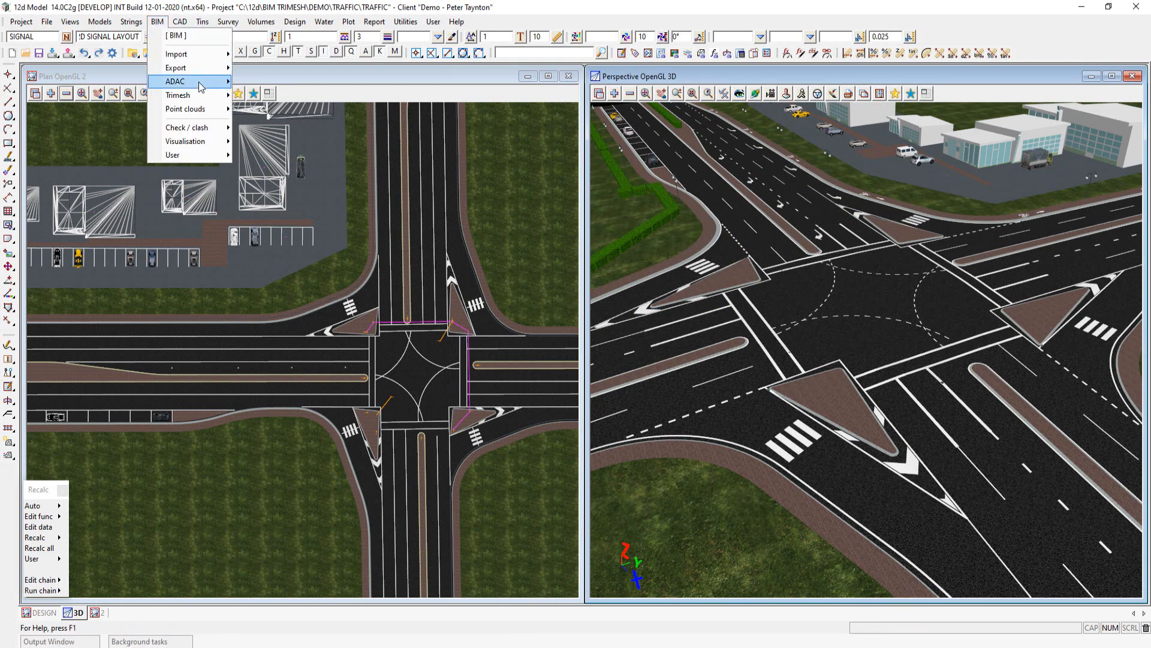
mouse_move(198, 98)
mouse_move(277, 117)
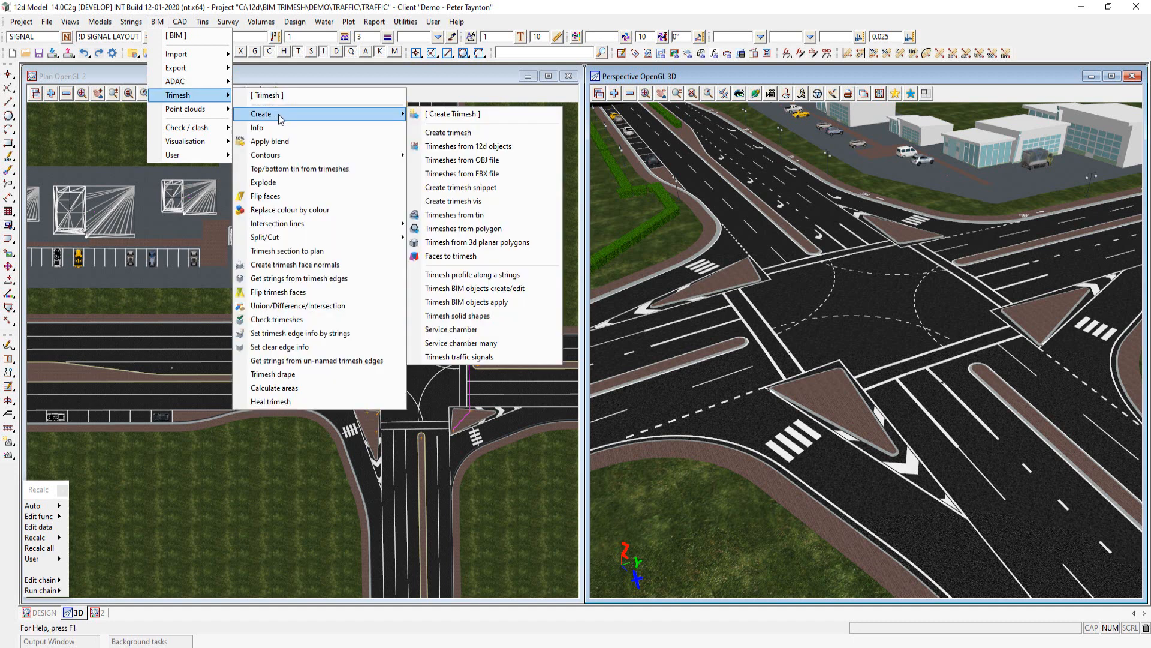
left_click(474, 216)
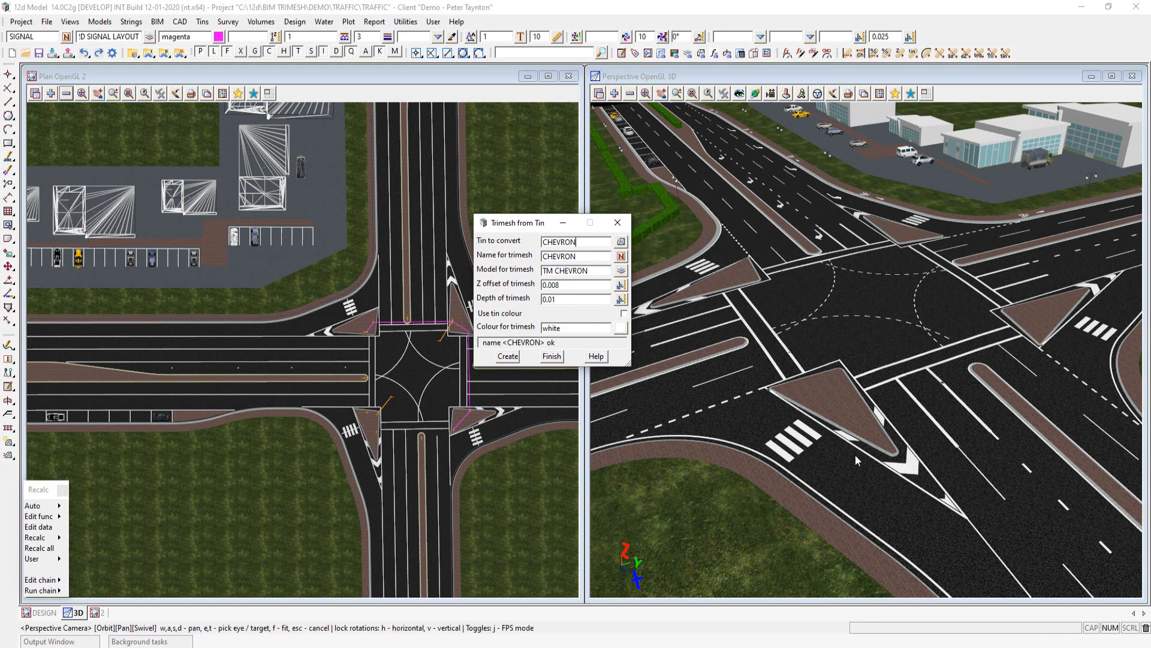
left_click(550, 356)
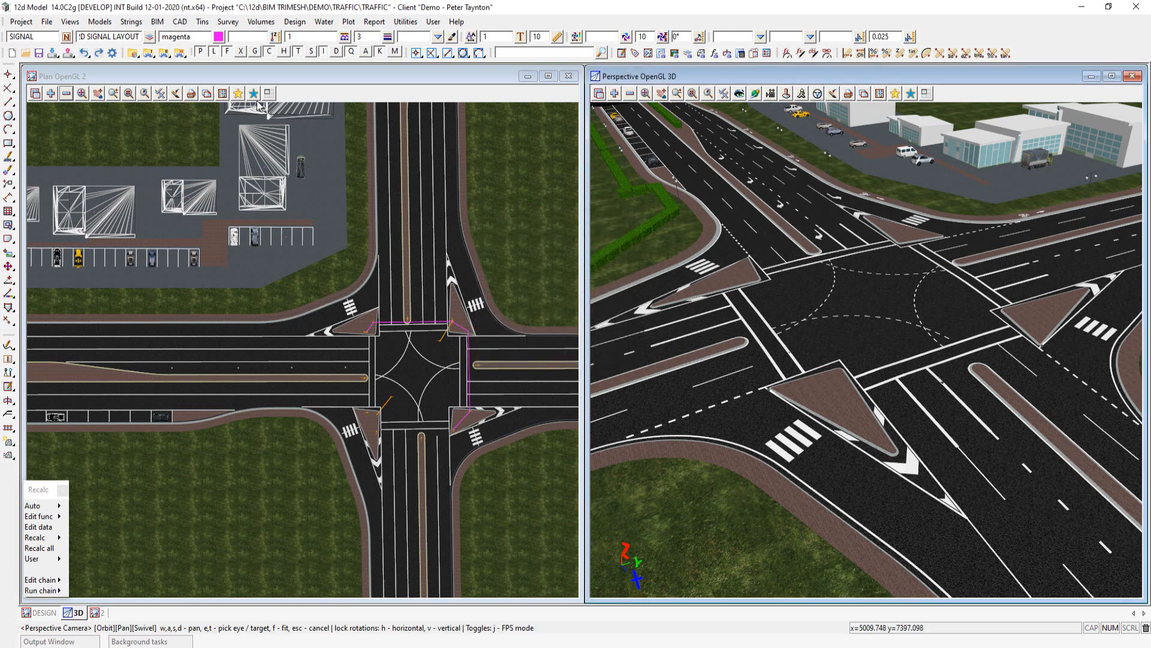
- Start the trimesh traffic signals placement tool and set its traffic signals model to TM TRAFFIC SIGNALS
left_click(157, 21)
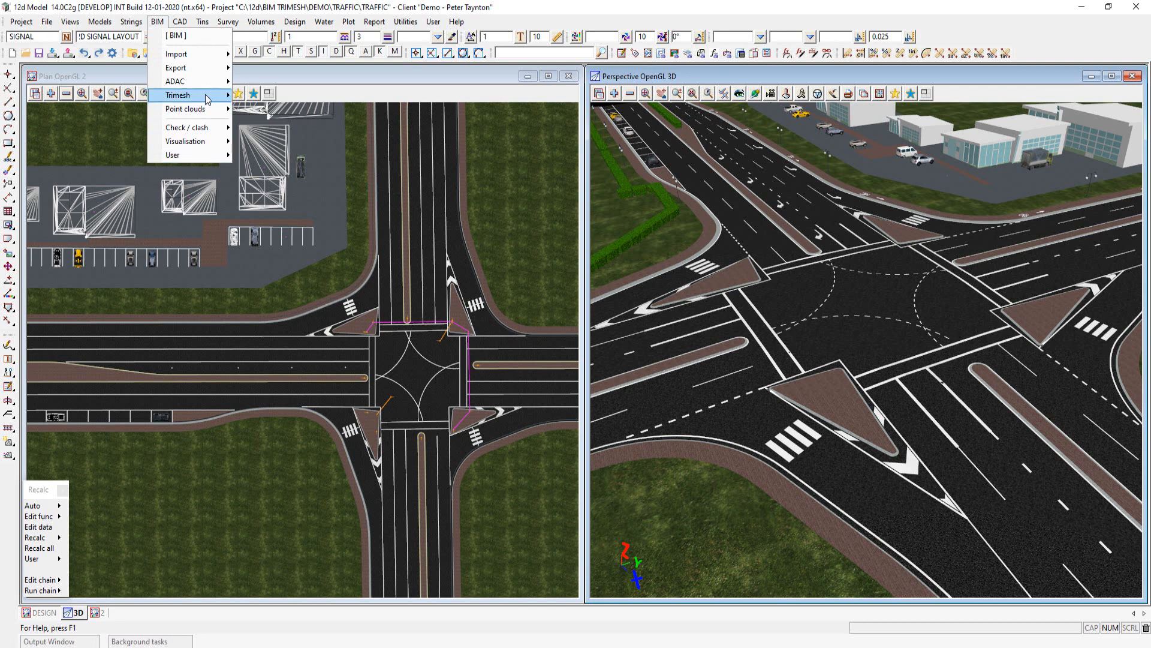
mouse_move(206, 97)
mouse_move(301, 112)
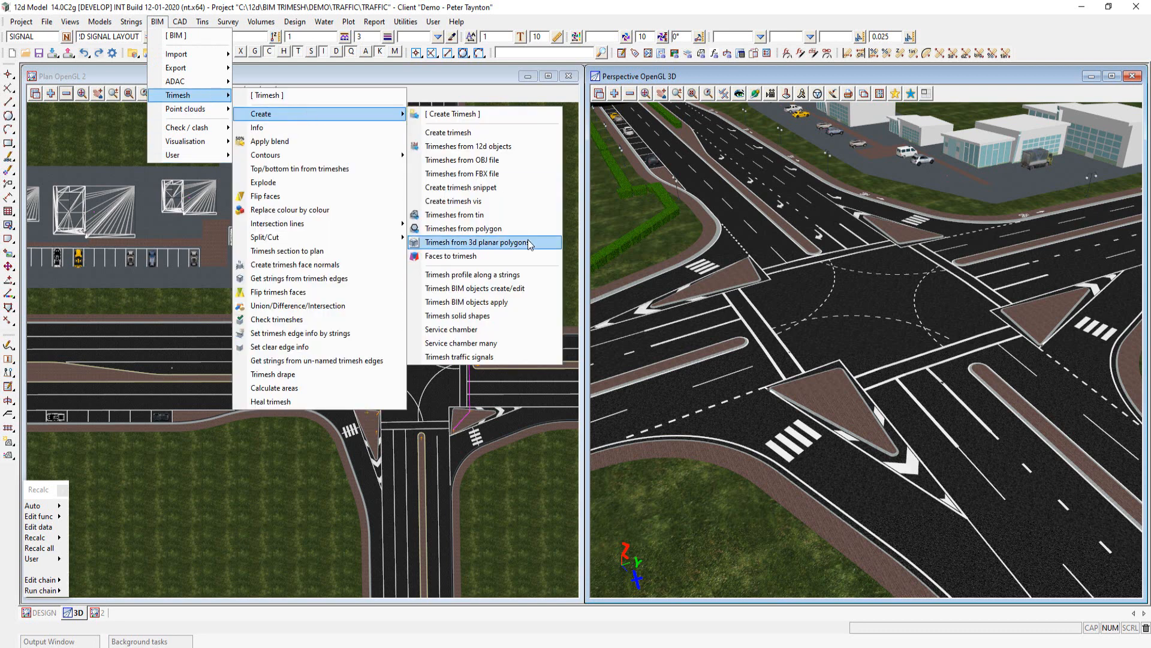
left_click(483, 358)
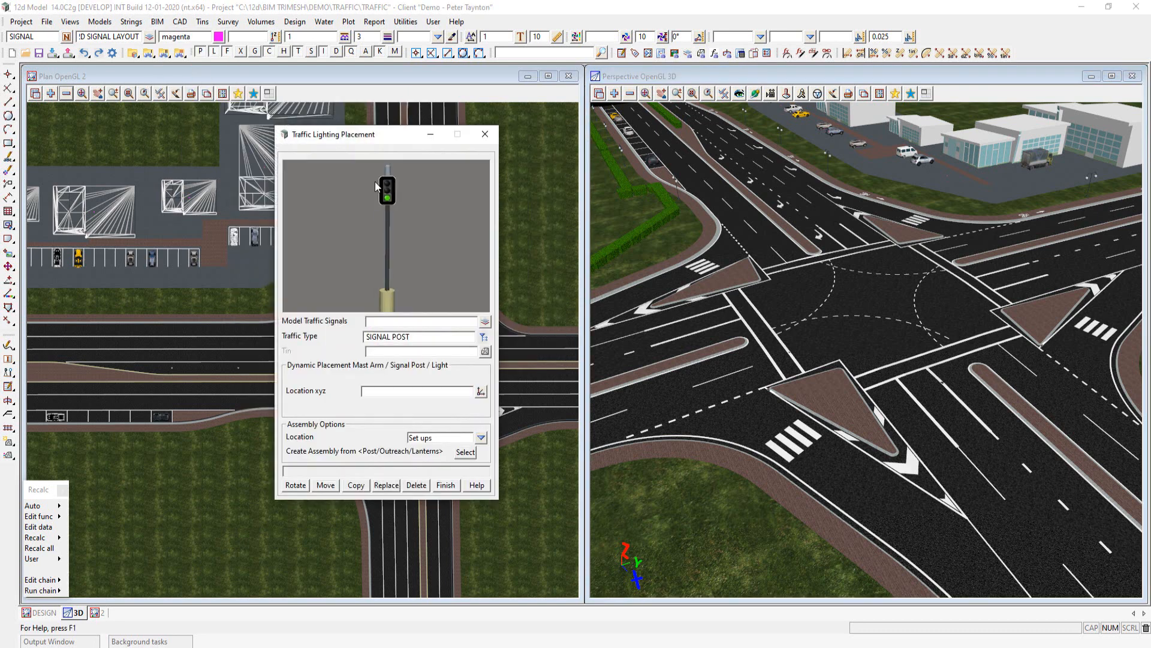
left_click_drag(374, 136, 602, 11)
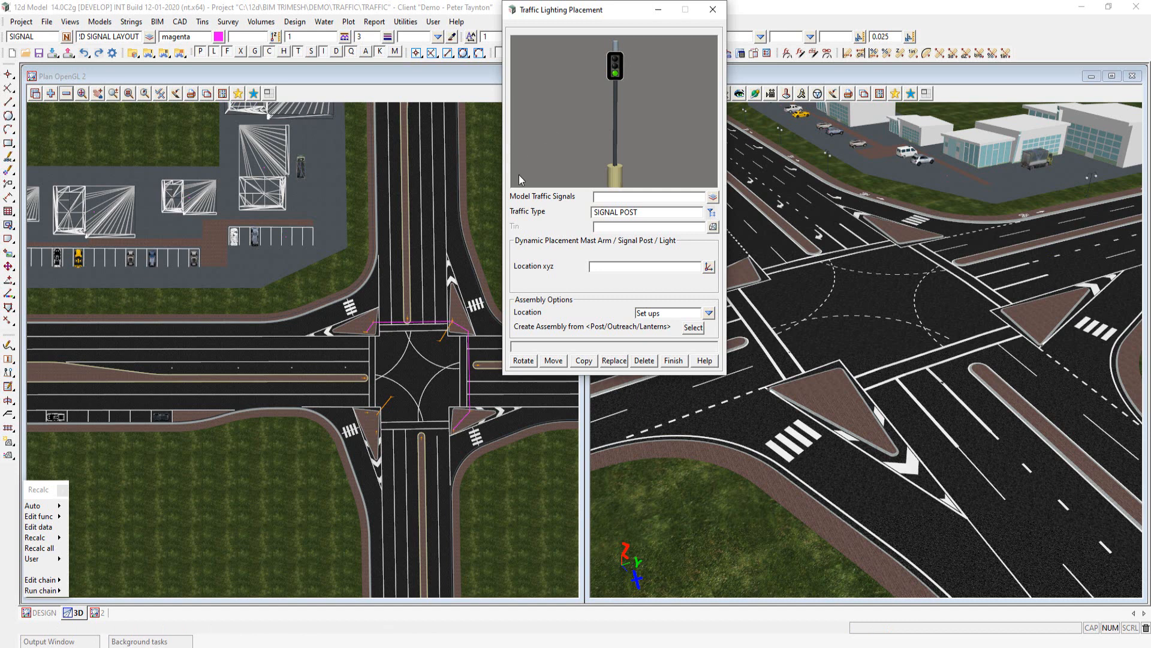
left_click(713, 198)
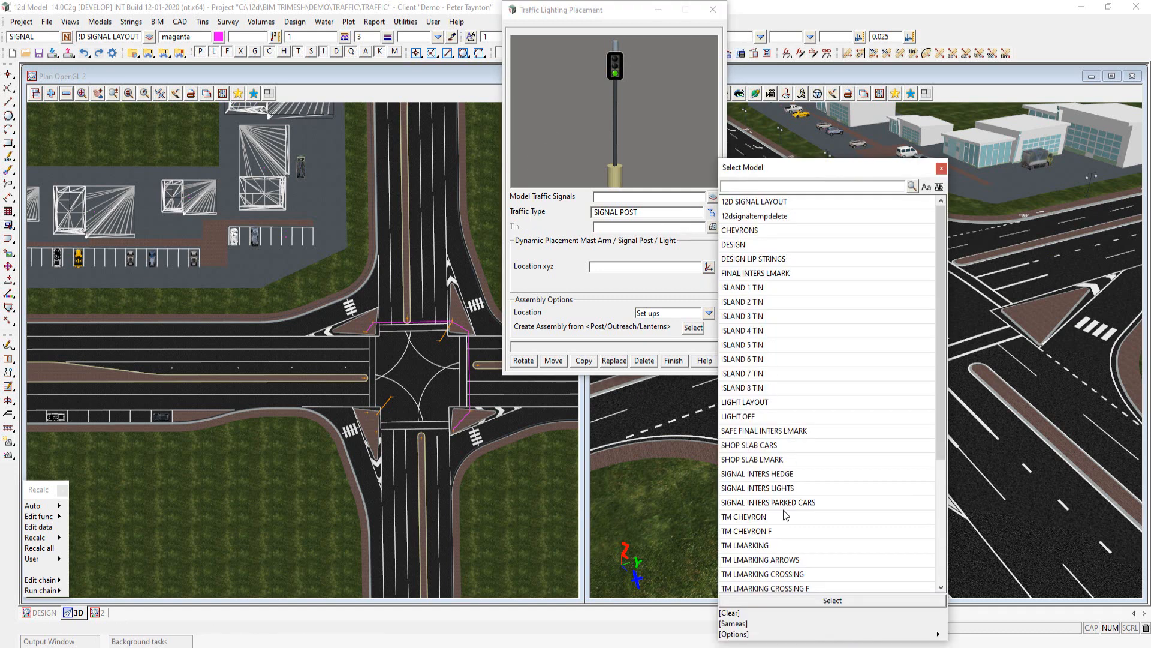
scroll(788, 544, "down", 1)
left_click(752, 574)
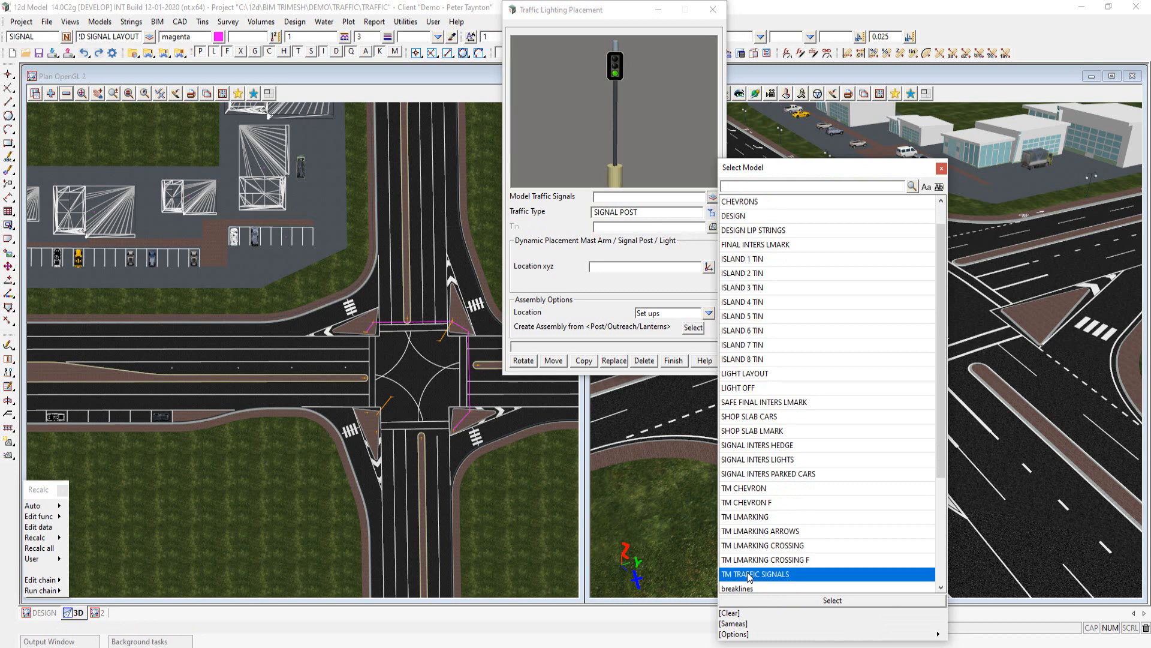
- Restore the saved plan view close to the triangular island and the 3D ISLAND perspective view position
left_click(253, 93)
double_click(297, 153)
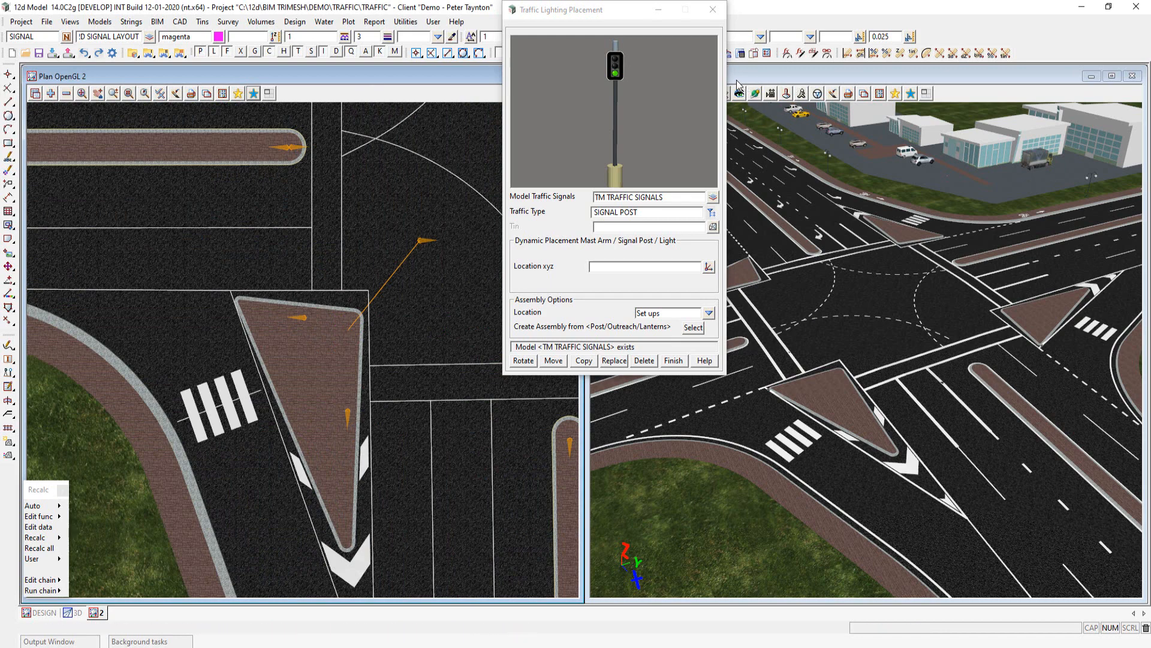
left_click(910, 93)
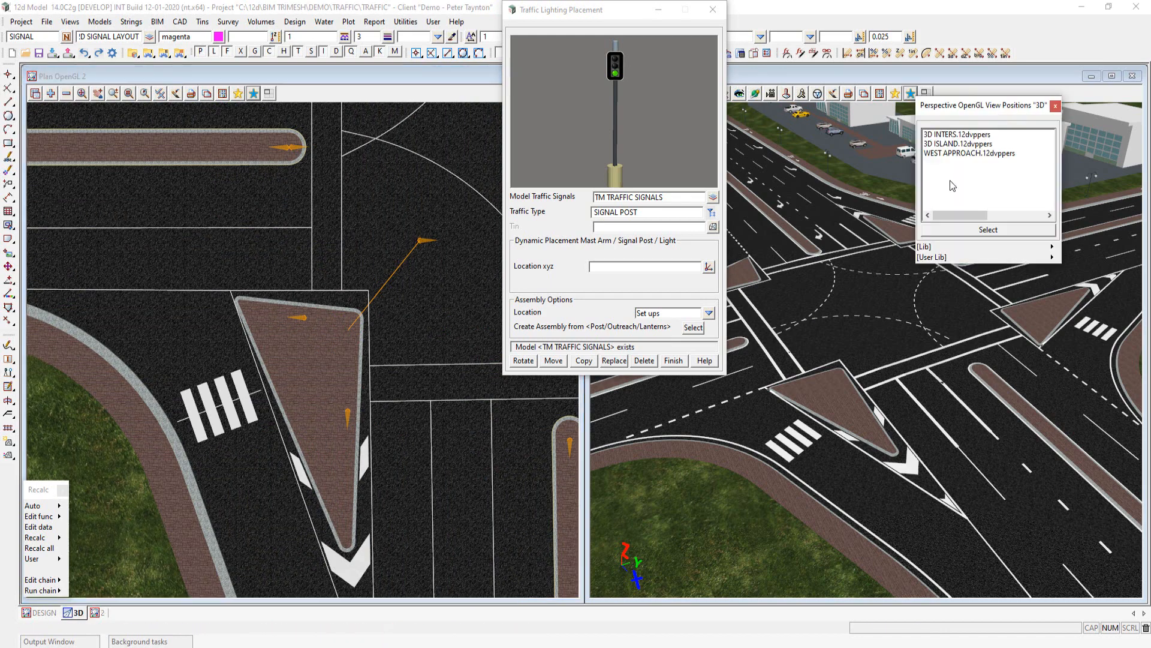
double_click(953, 145)
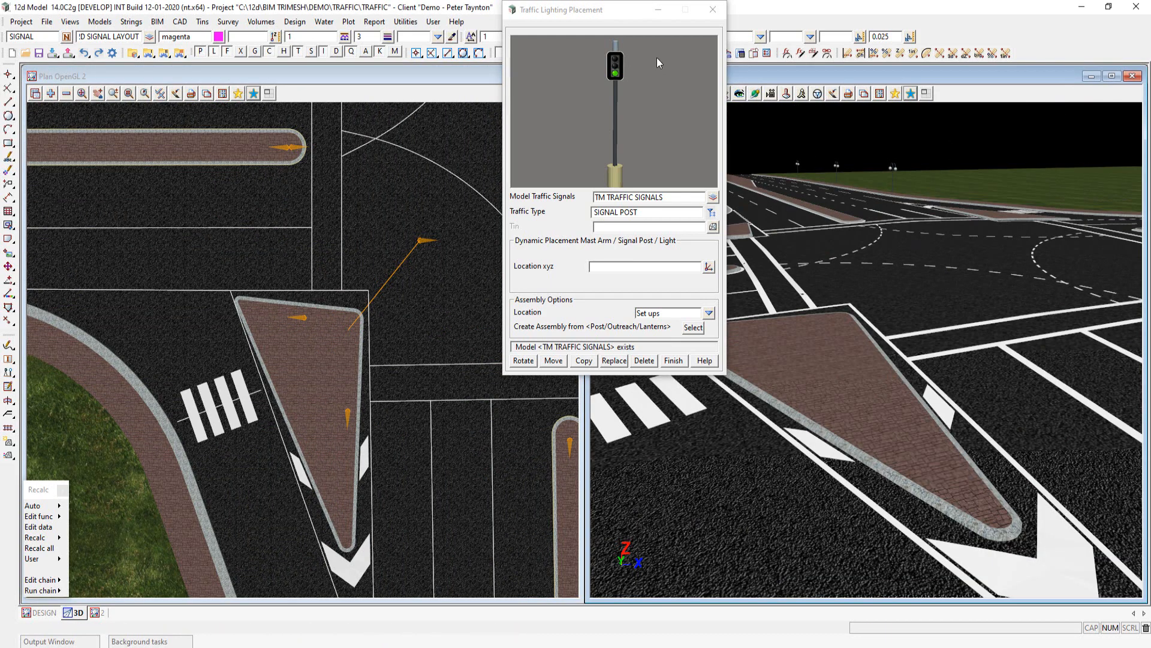
- Set the tin for traffic signal placement to FINAL TRAFFIC INTERSECTION
left_click_drag(603, 13, 524, 13)
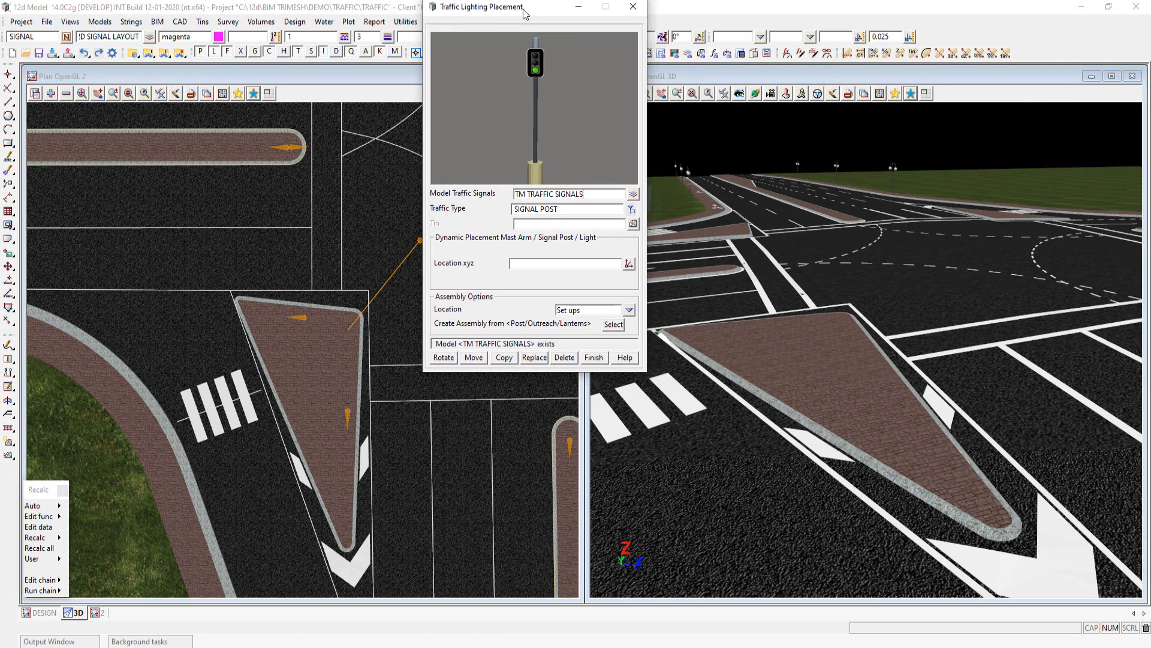
left_click(633, 228)
left_click(692, 217)
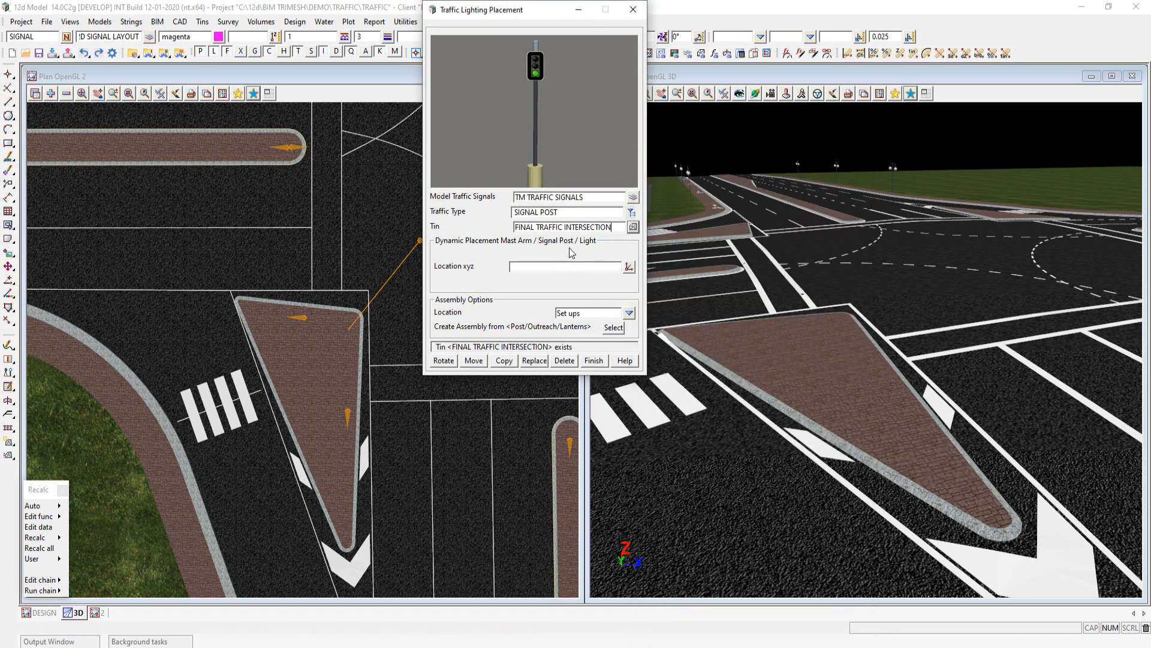
- Preview the Outreach traffic types SIGNAL MAST 50 and SIGNAL MAST 65
left_click(632, 213)
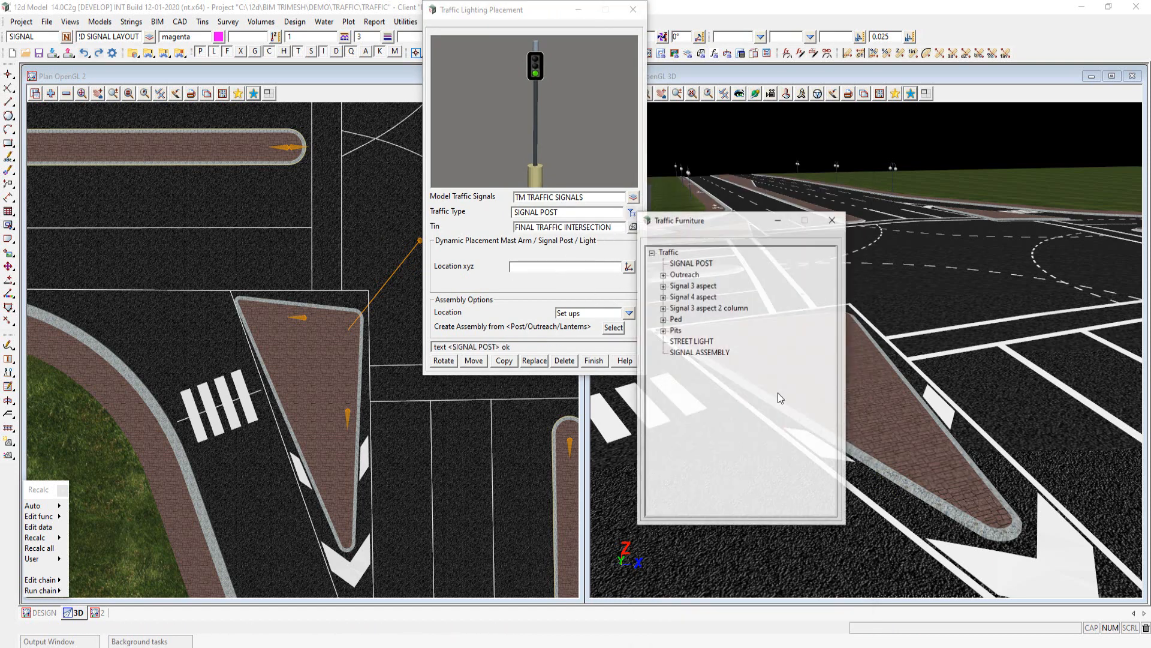
left_click(664, 275)
double_click(695, 296)
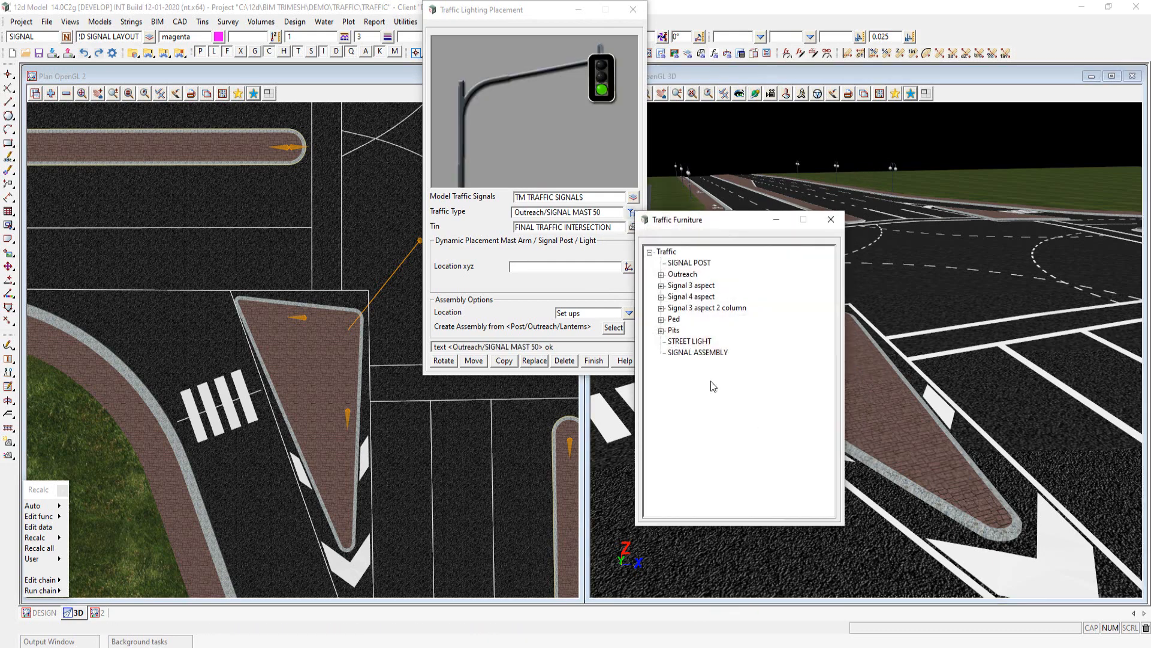
left_click(662, 275)
left_click(699, 308)
double_click(700, 308)
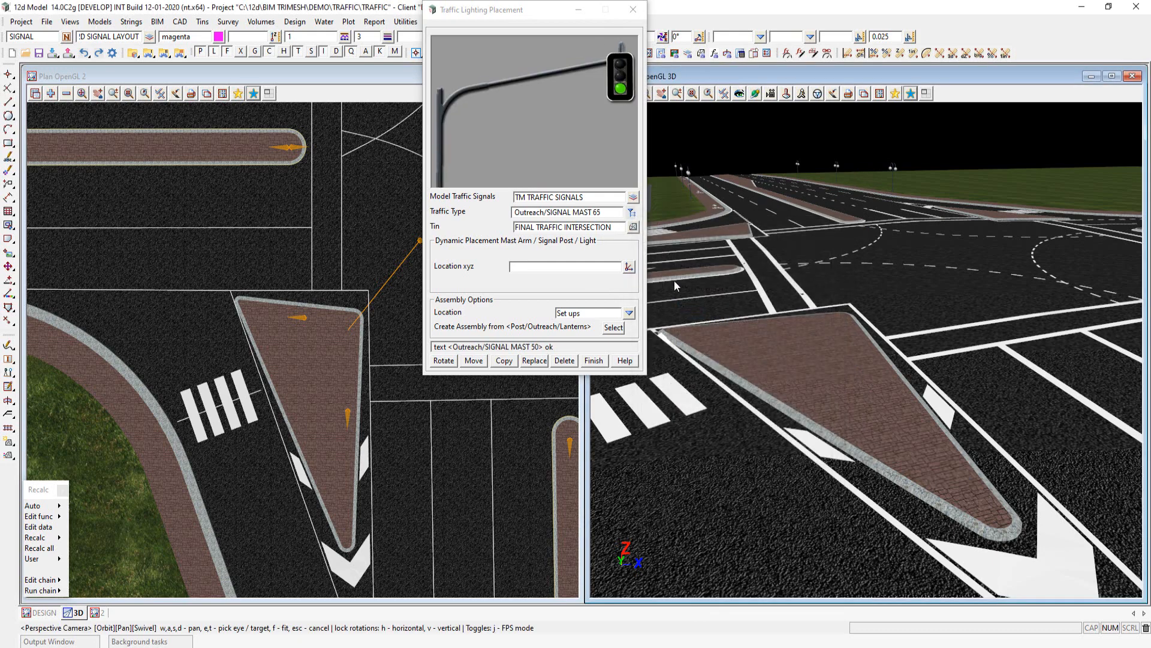
- Preview the 3 aspect SIGNAL GREEN NO COWLS and 4 aspect SIGNAL GREEN RTURN NO COWLS lantern types
left_click(632, 213)
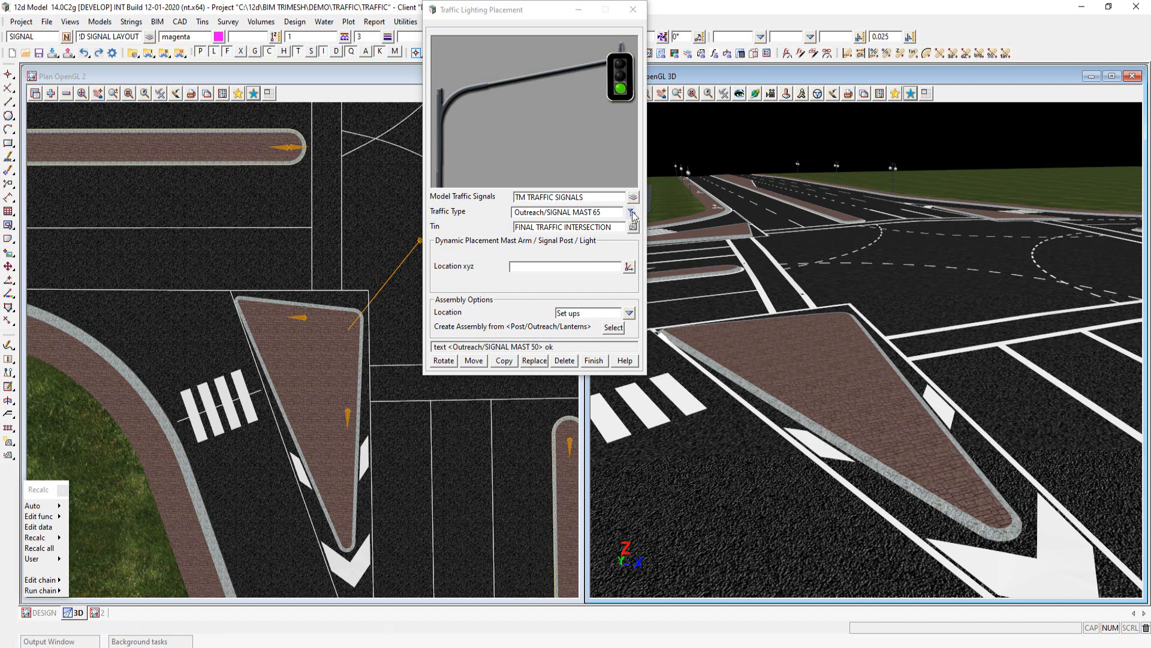
left_click(663, 287)
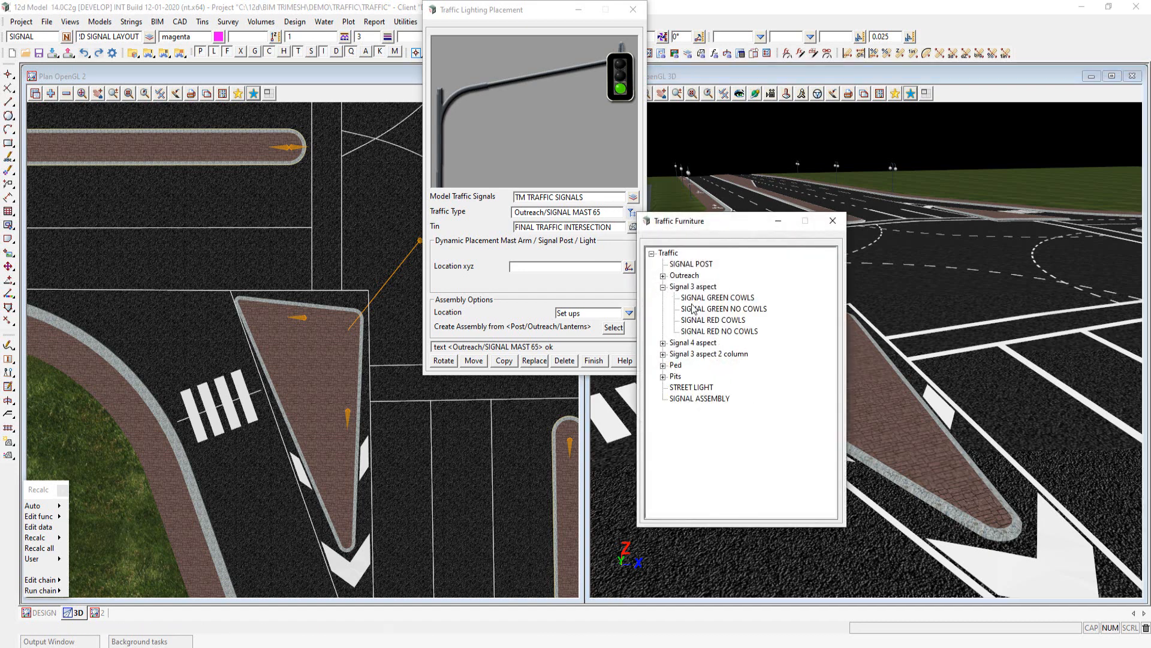
double_click(700, 309)
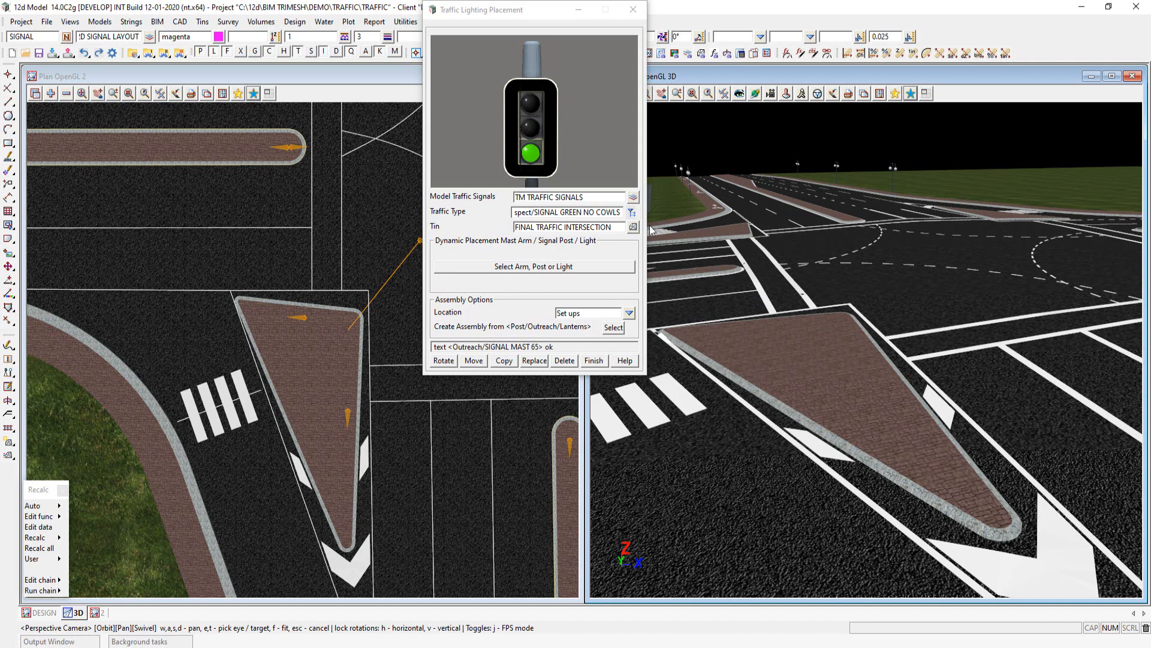
left_click(632, 213)
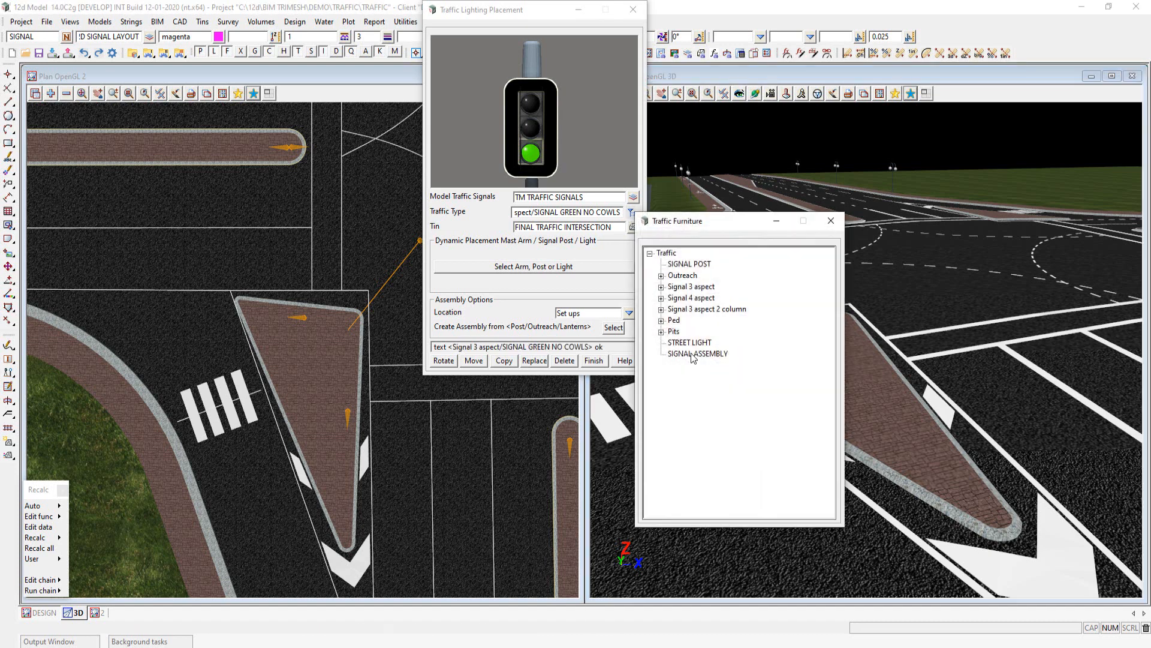
left_click(662, 287)
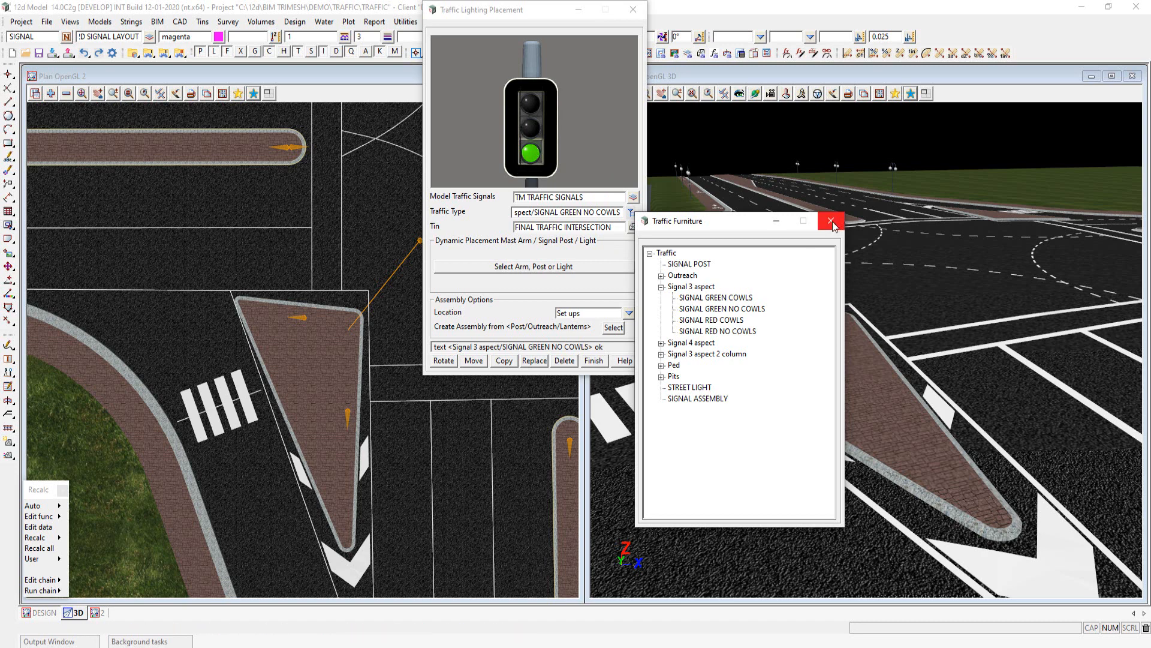
left_click(661, 343)
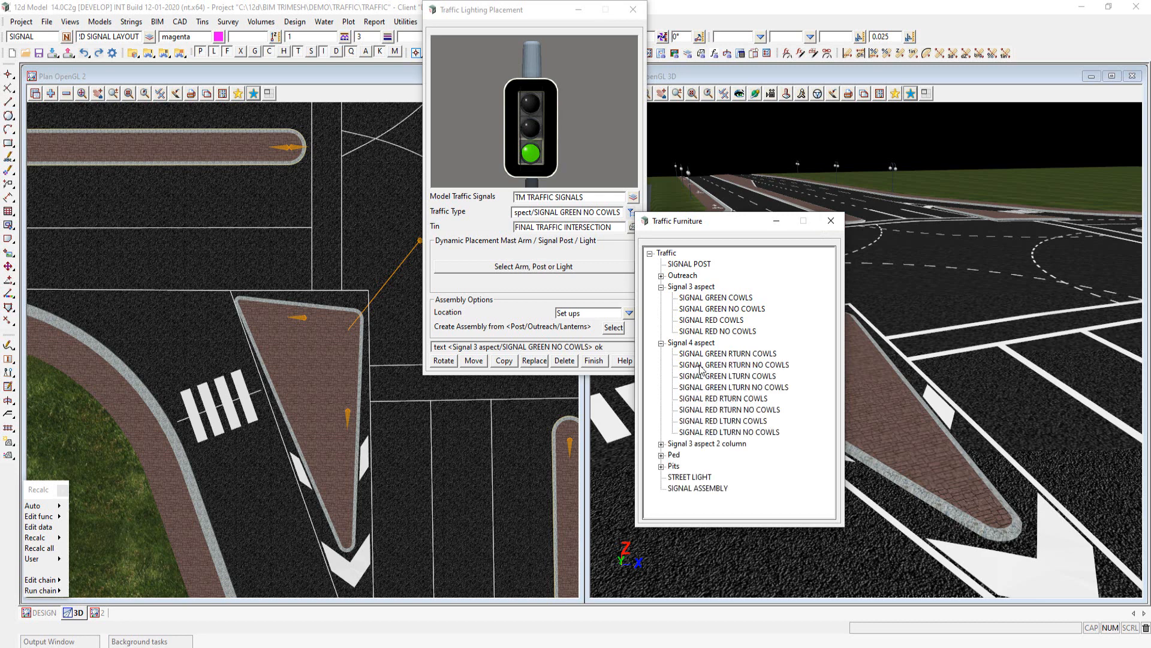
double_click(719, 367)
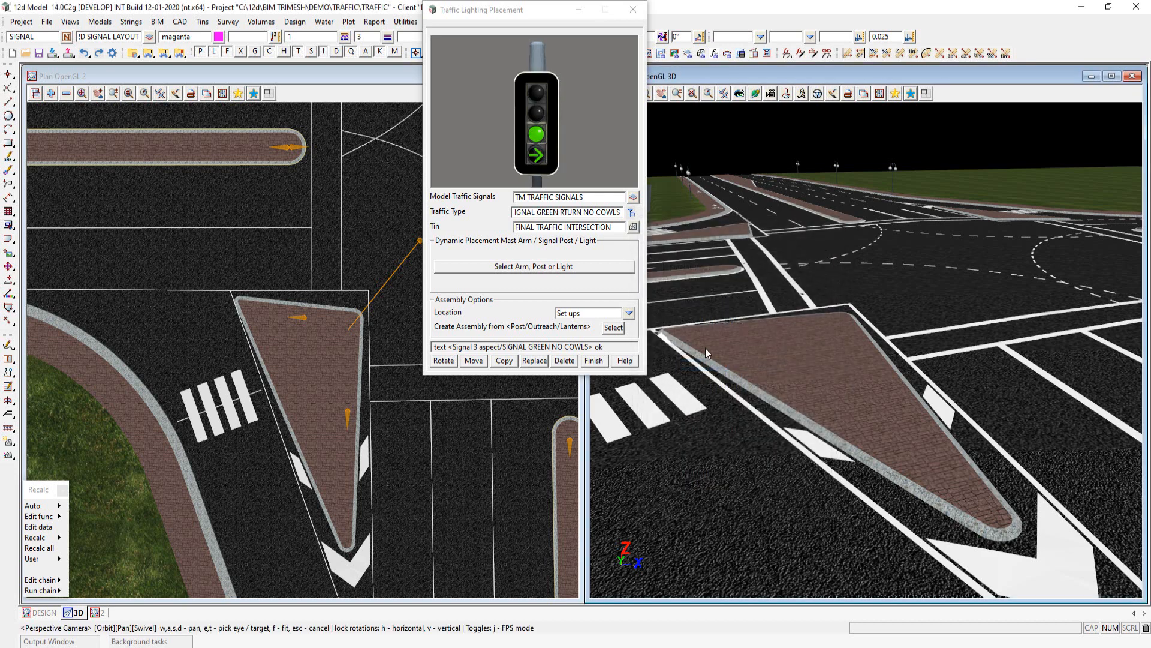
- Preview the 3 aspect 2 column lantern type SIGNAL 3 3 GREEN LTURN NO COWLS
left_click(631, 212)
left_click(662, 309)
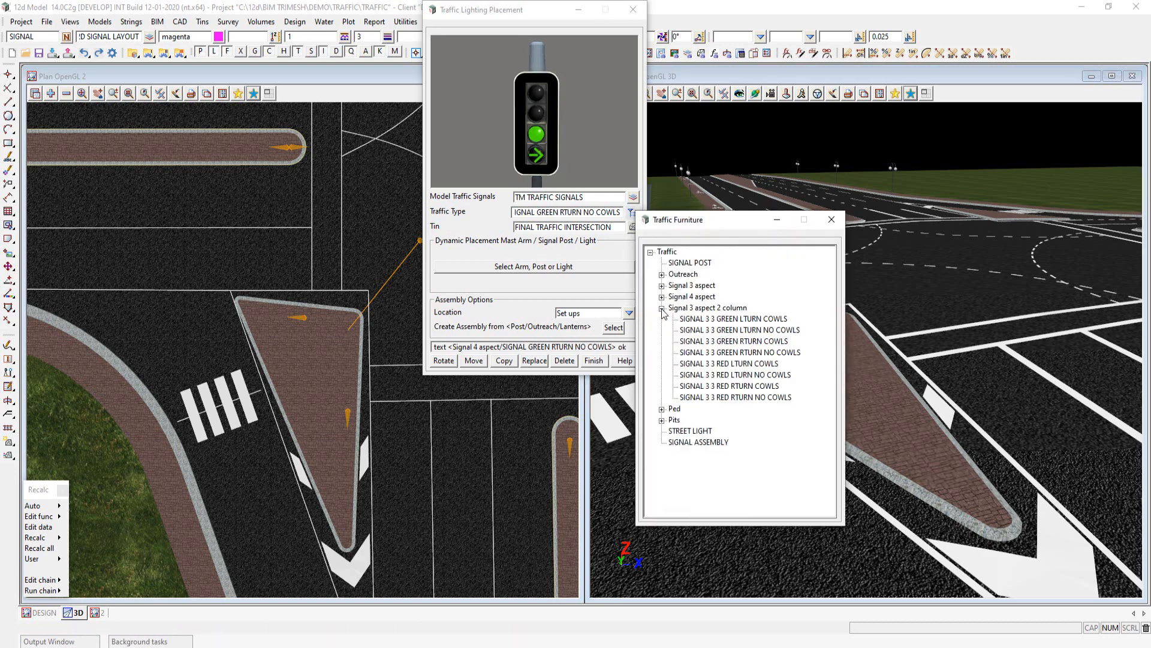
double_click(740, 330)
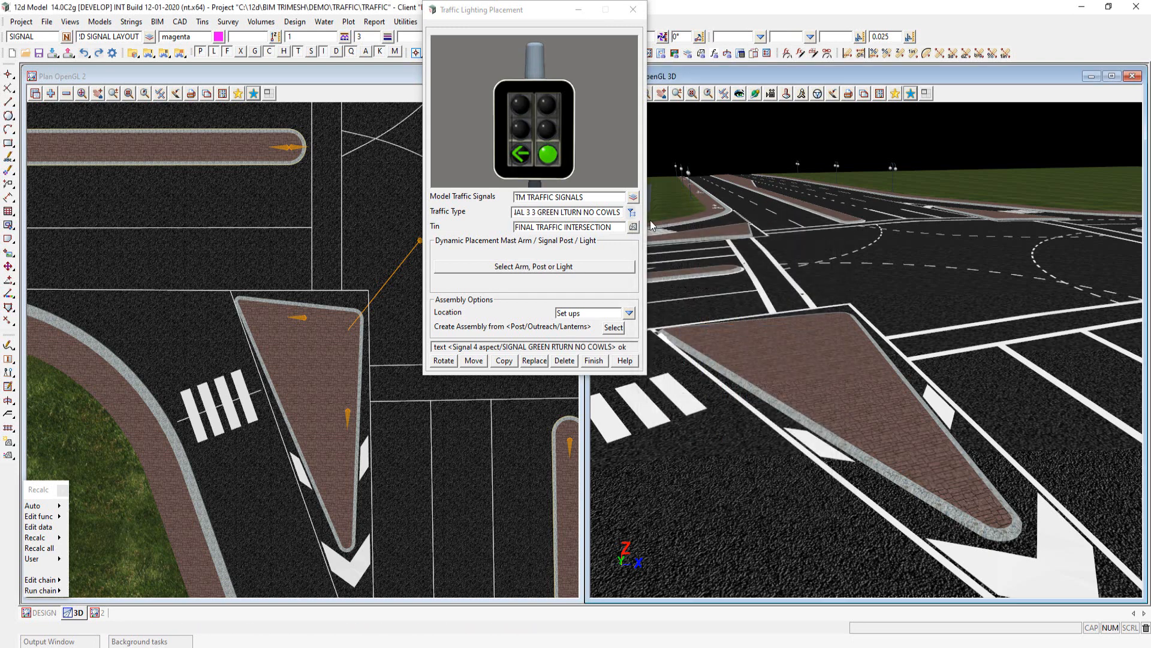
- Preview the pedestrian traffic types SIGNAL PED LANTERN LHS and SIGNAL PED BUTTON
left_click(631, 212)
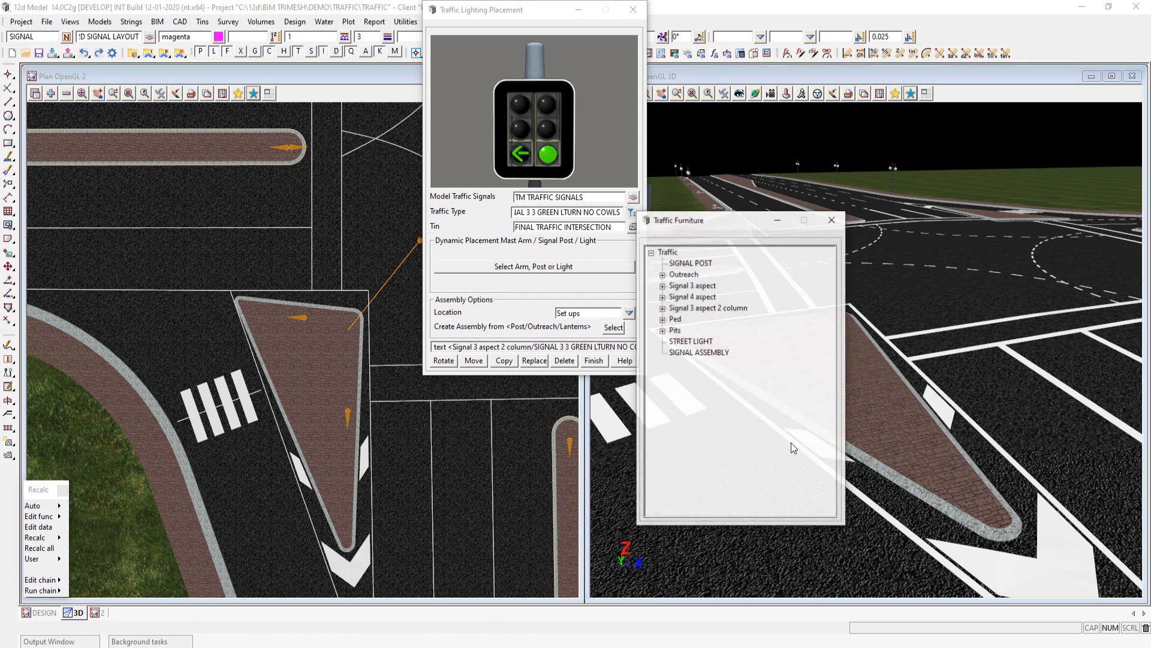
left_click(663, 320)
double_click(712, 331)
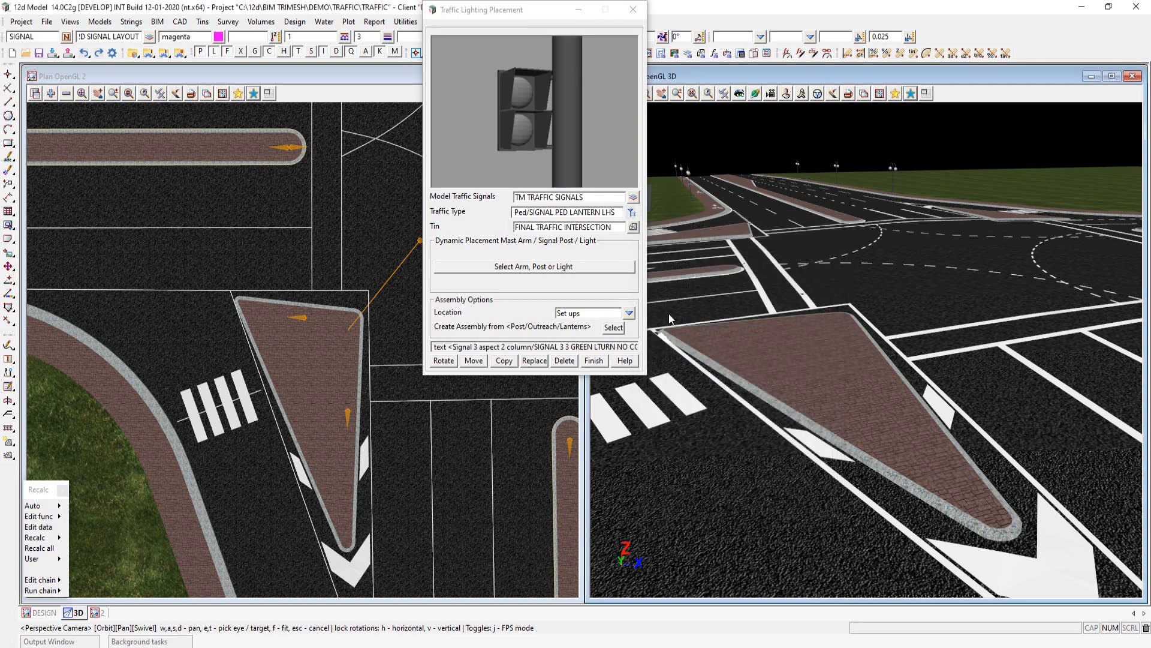
left_click(632, 212)
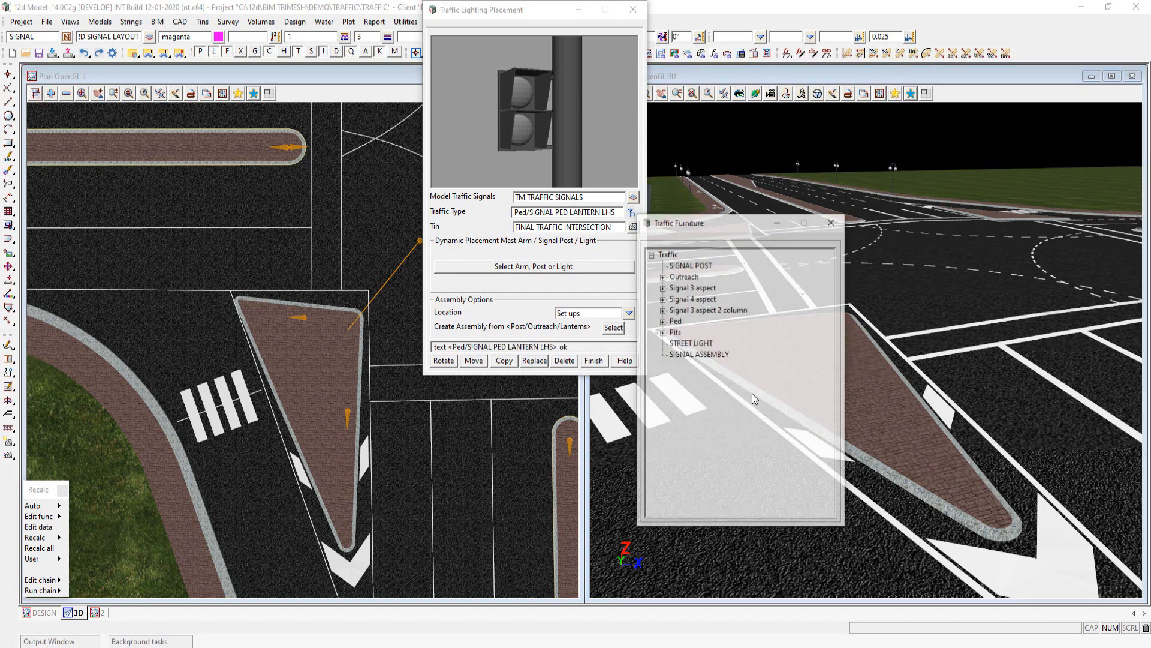
left_click(662, 321)
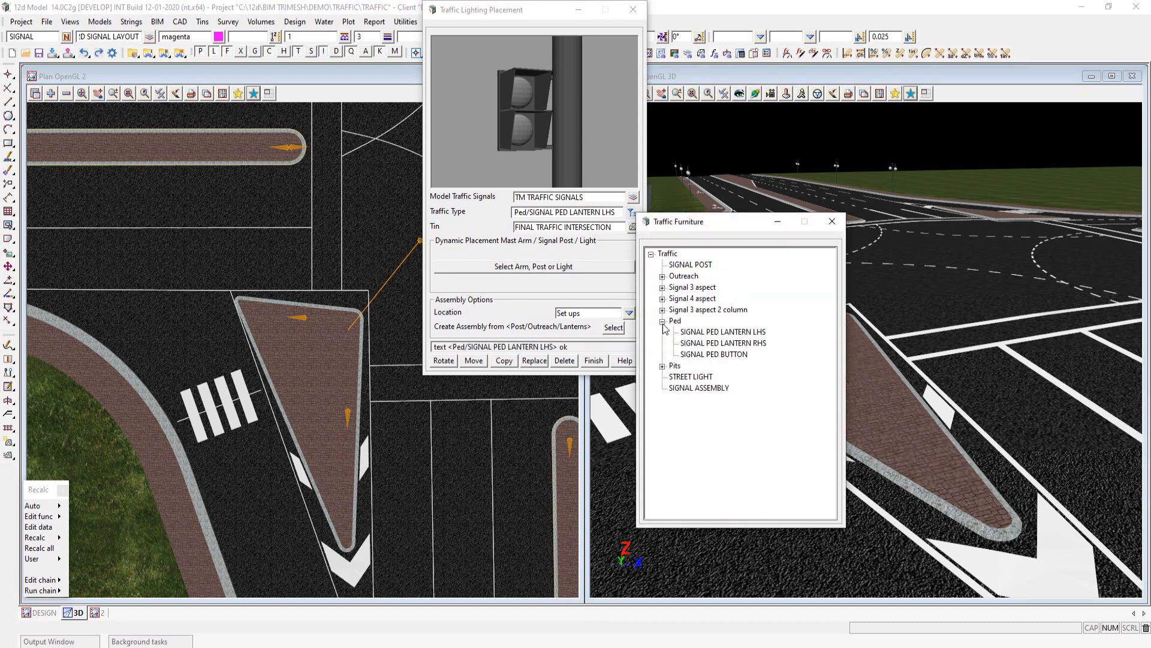
double_click(696, 354)
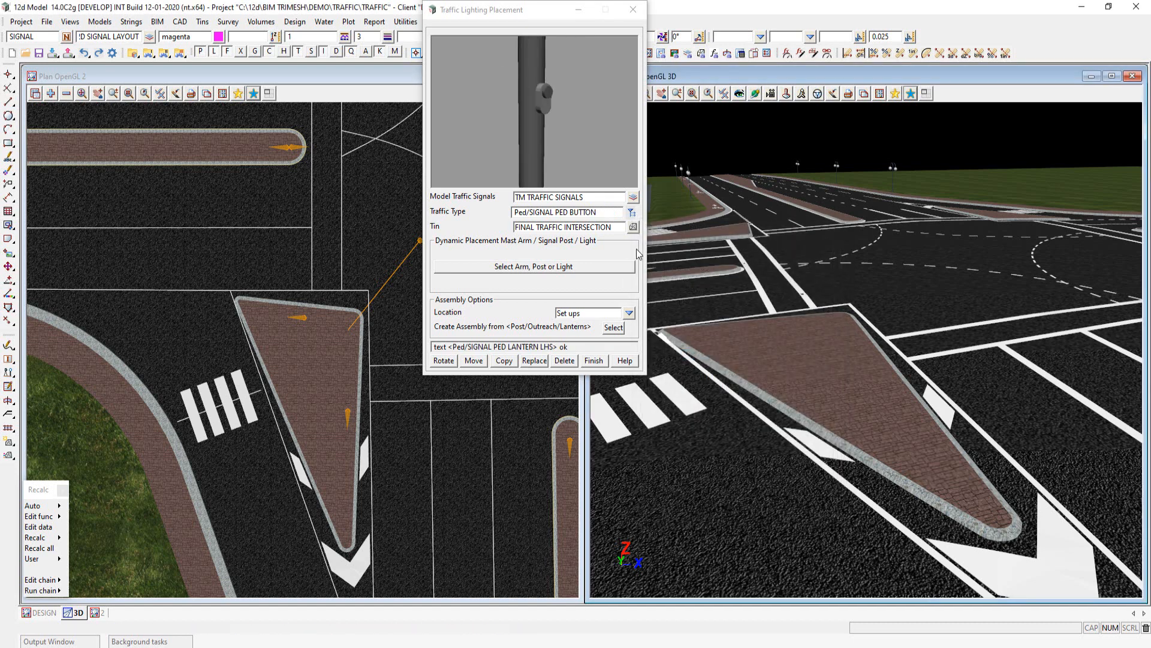
- Preview the SIGNAL PIT 7 traffic type from the Pits group
left_click(632, 212)
left_click(663, 332)
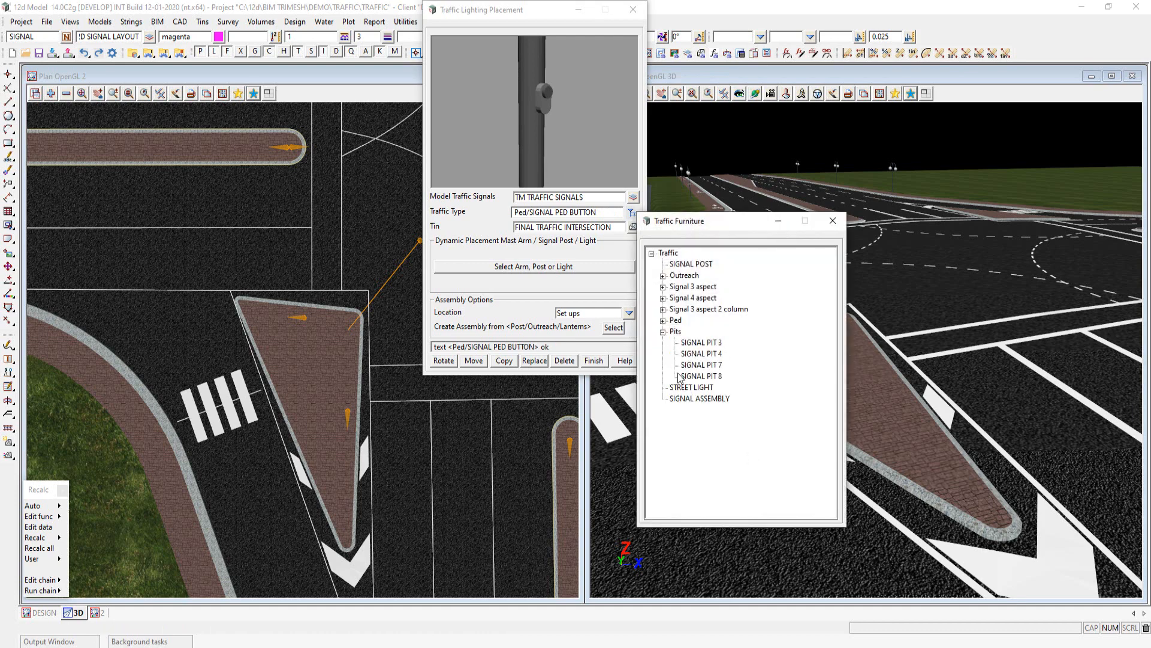
double_click(696, 365)
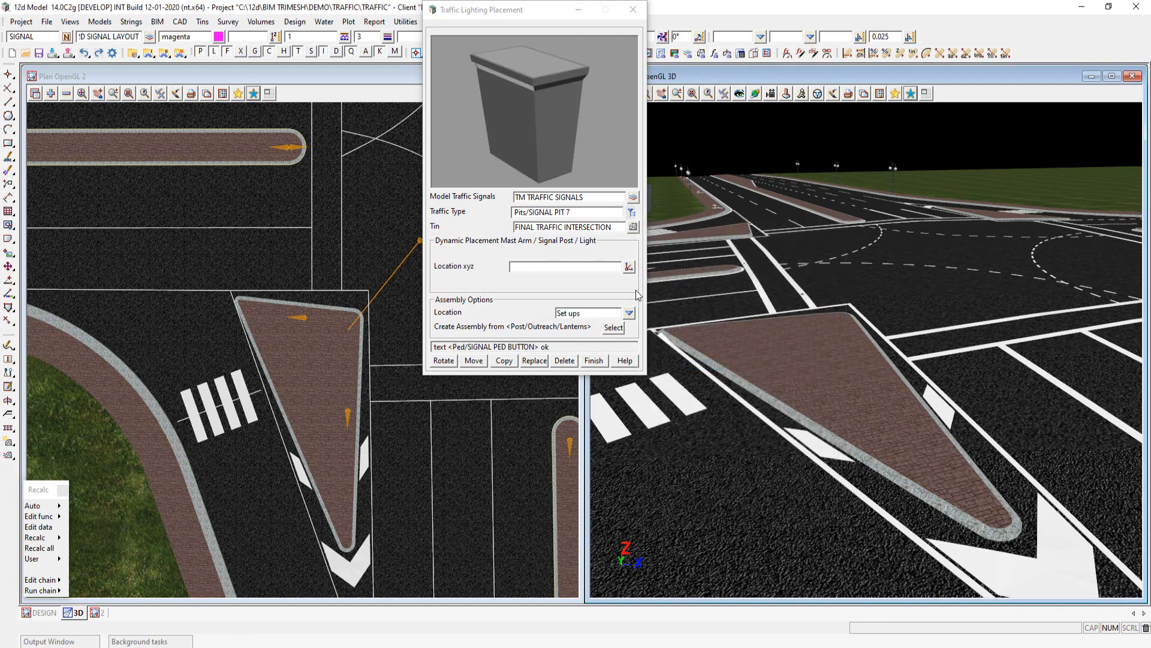
- Set the traffic type to SIGNAL POST and place it at the layout symbol near the island's eastern kerb, at about 5039.43, 7321.38
left_click(632, 213)
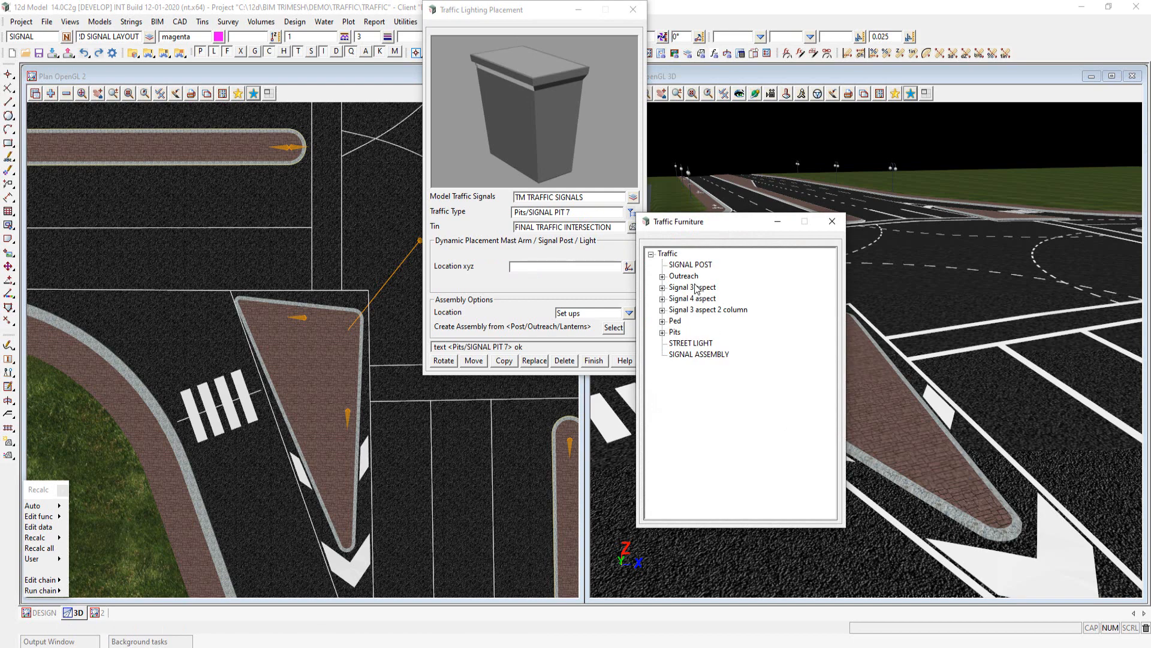
double_click(690, 265)
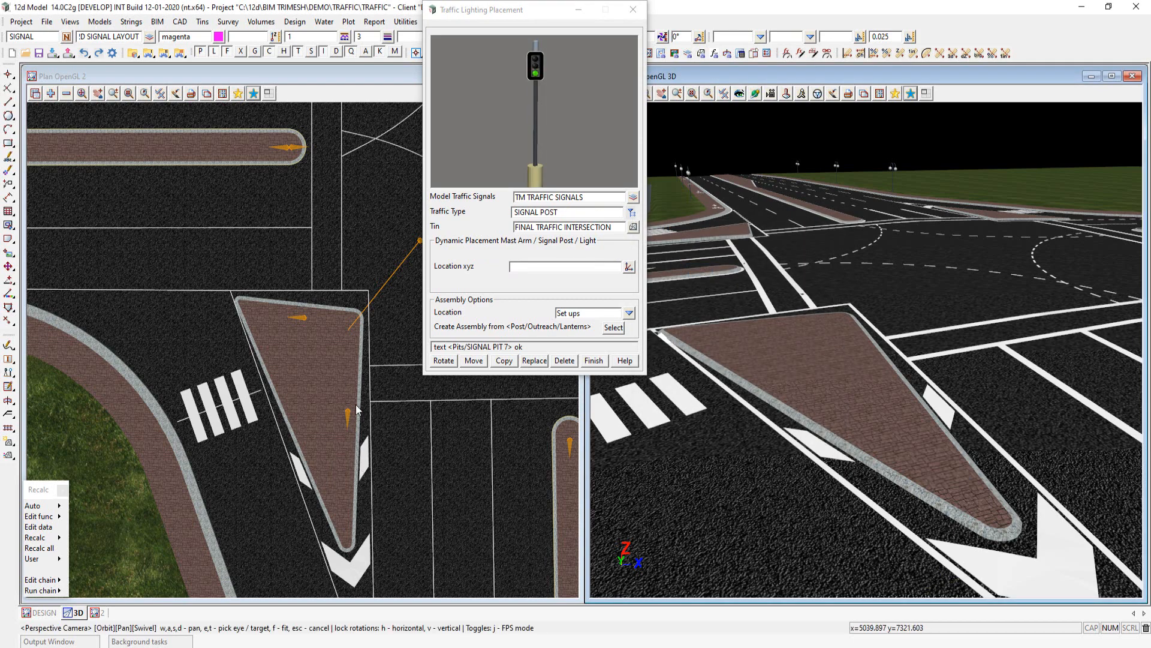
scroll(368, 423, "up", 1)
scroll(368, 424, "up", 2)
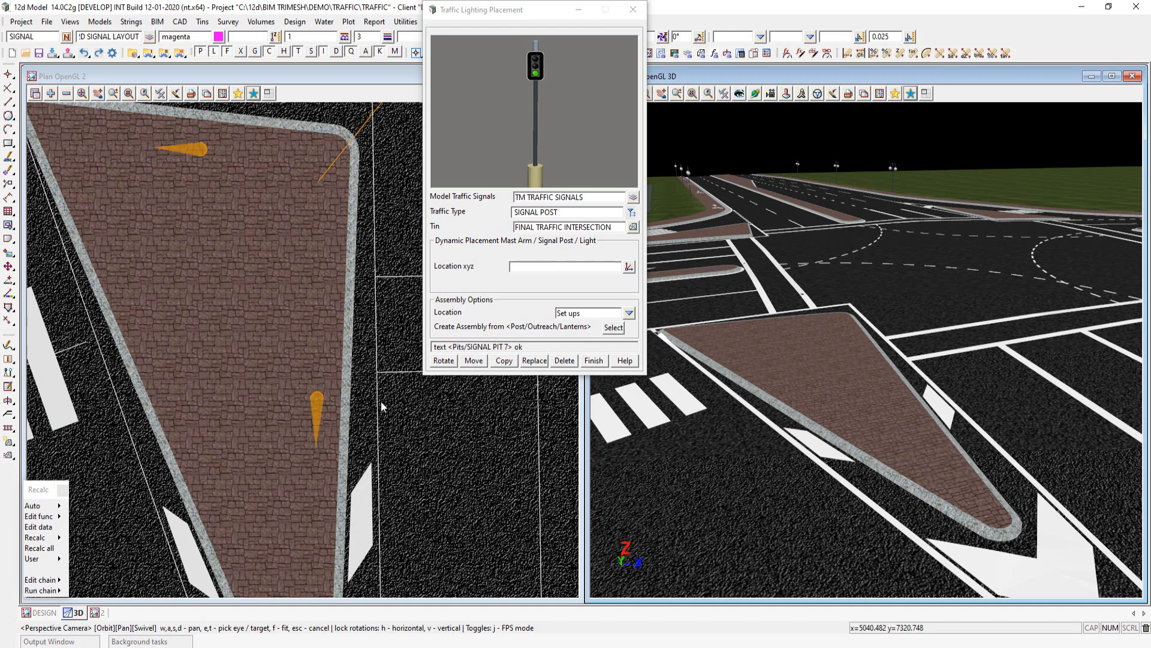
left_click(628, 267)
left_click(316, 393)
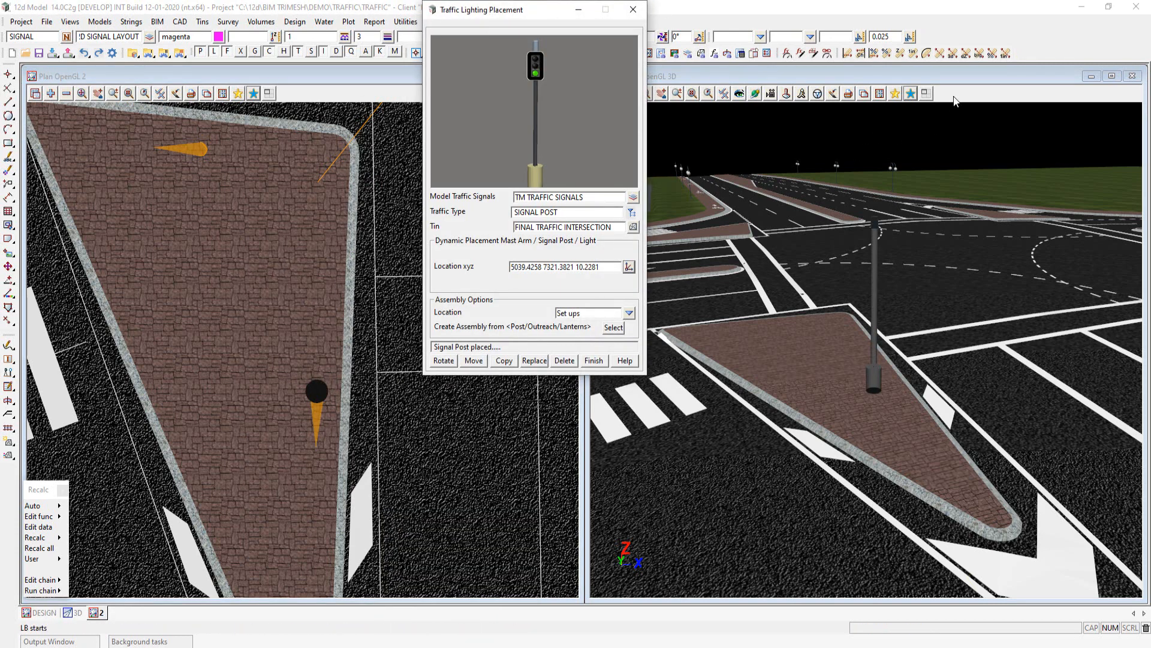
left_click(875, 262)
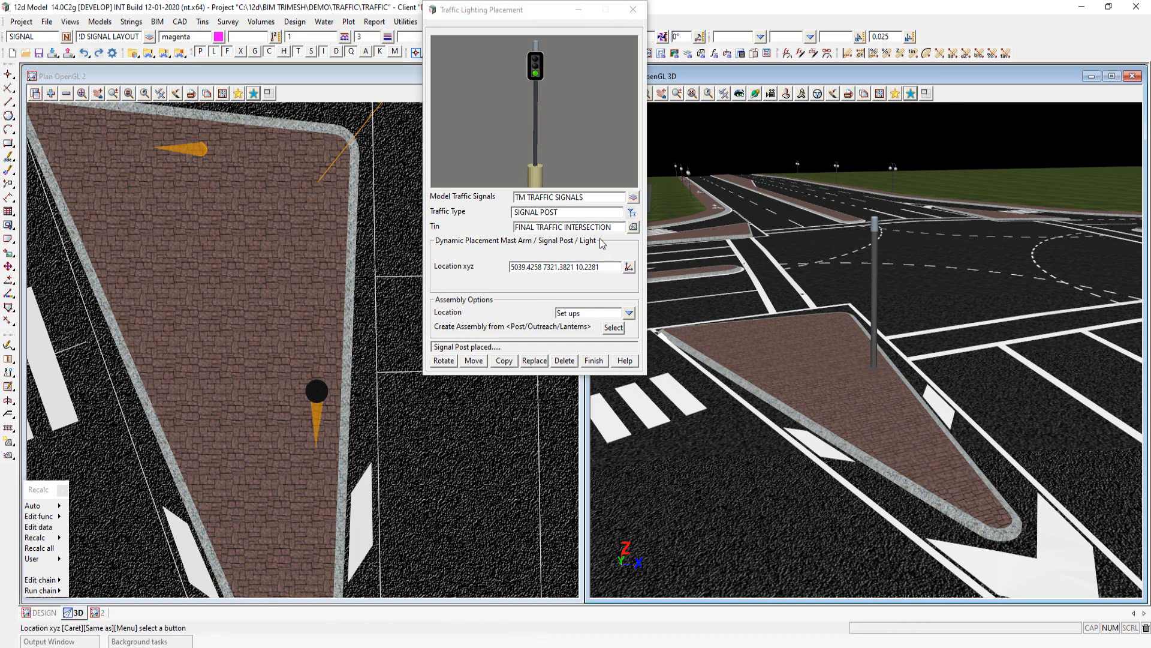
- Set the traffic type to SIGNAL PED LANTERN LHS and attach it to the signal post near the island's eastern kerb, facing east
left_click(632, 212)
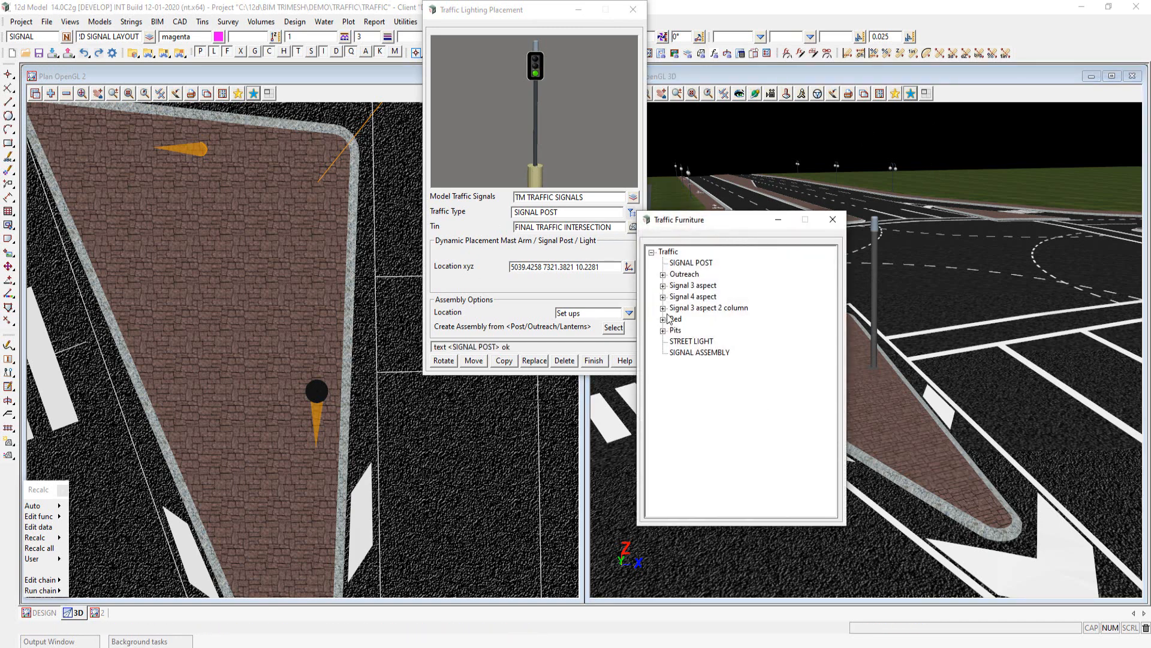
left_click(664, 320)
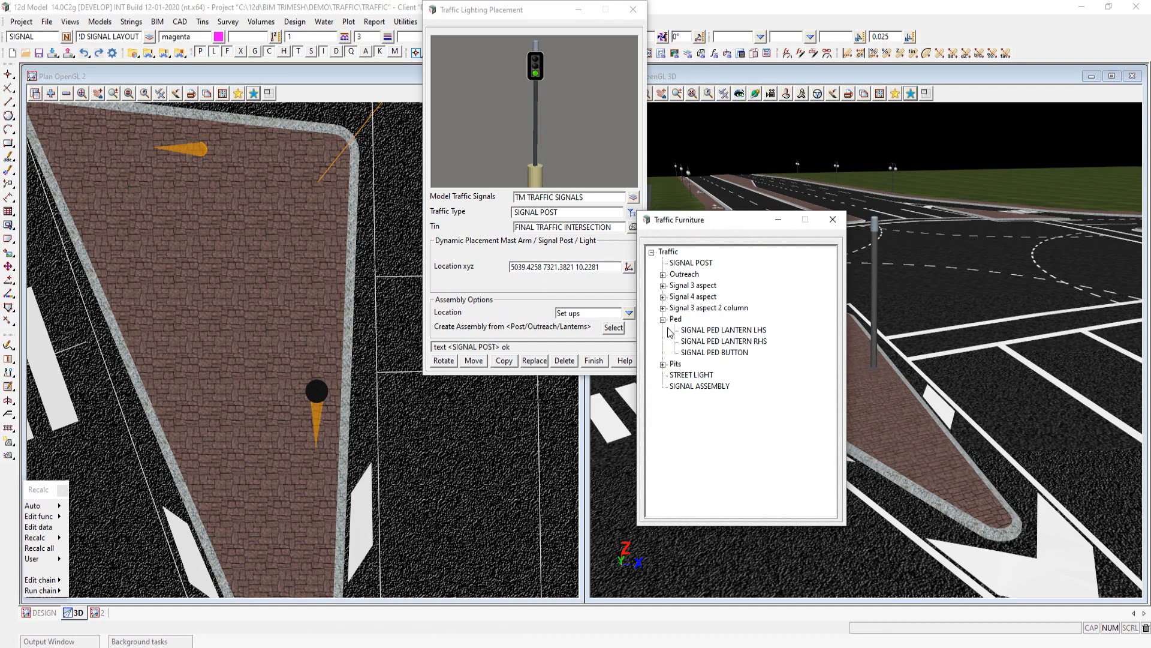
double_click(727, 331)
left_click(536, 268)
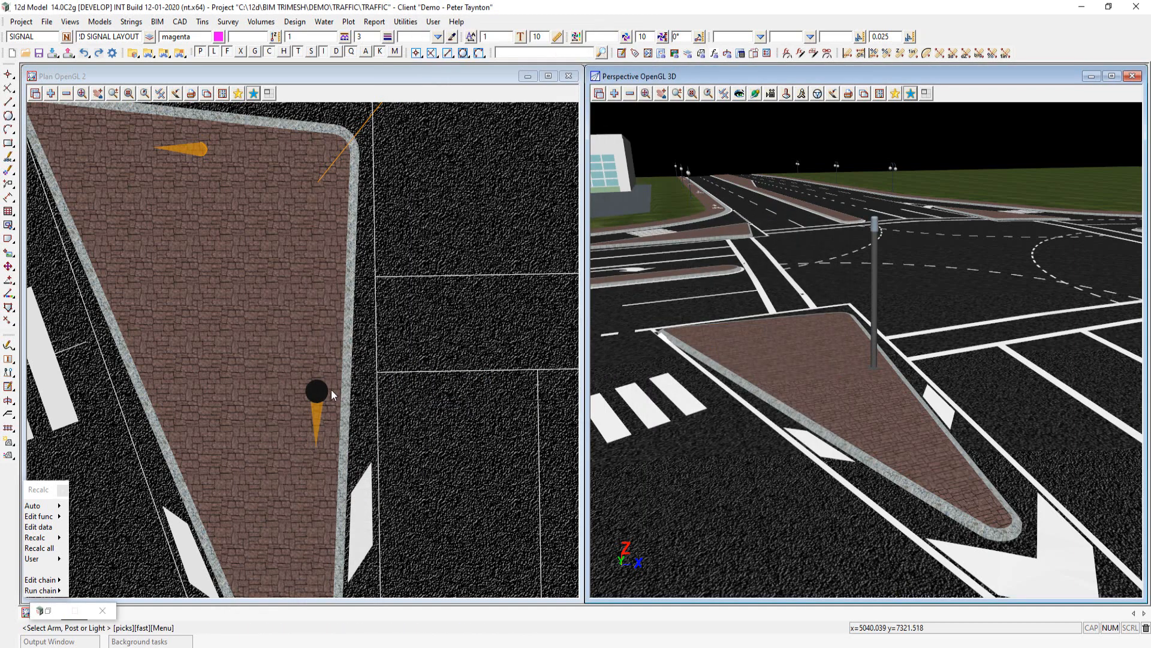
left_click(326, 390)
middle_click(322, 420)
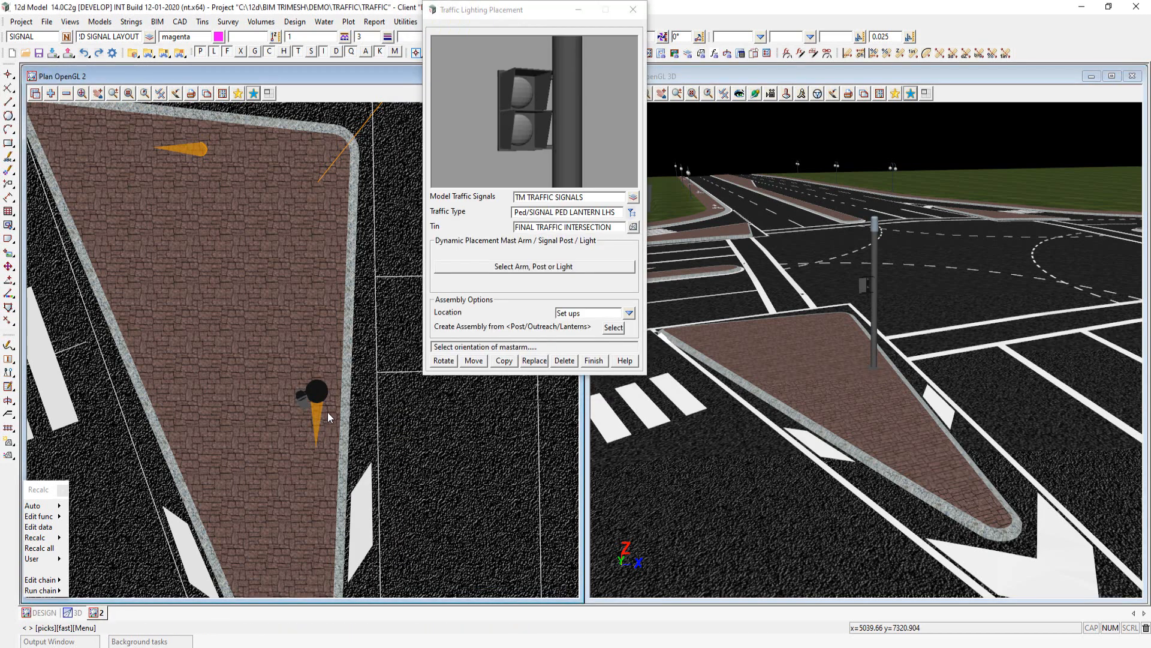
scroll(327, 413, "up", 4)
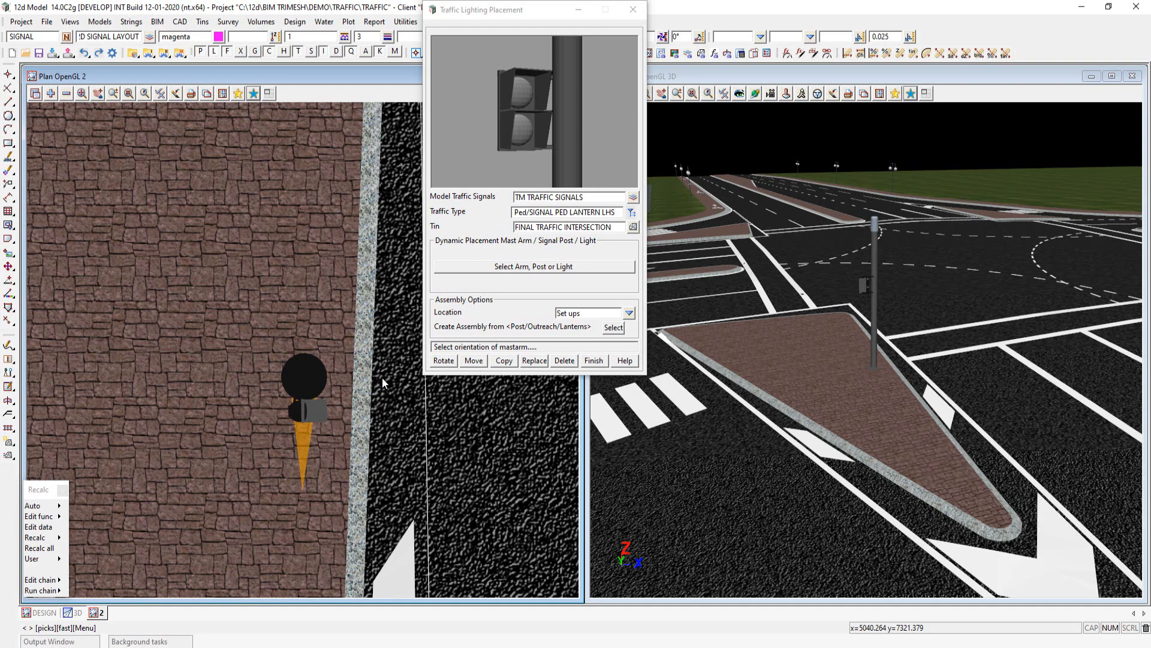
left_click(382, 377)
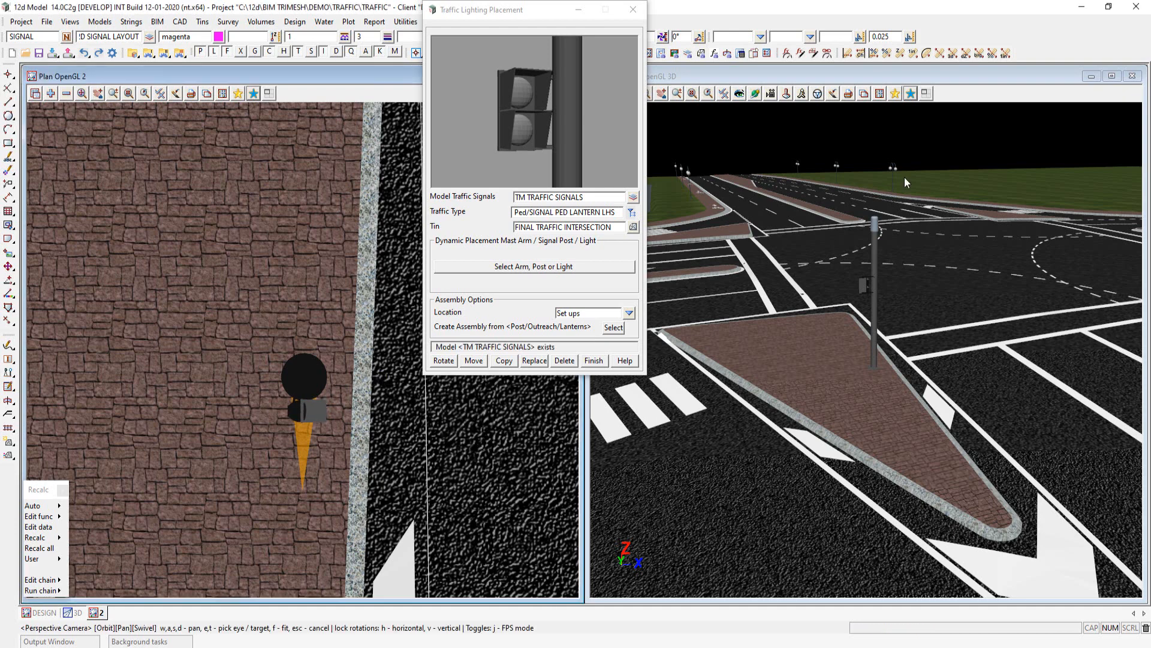
left_click(1012, 96)
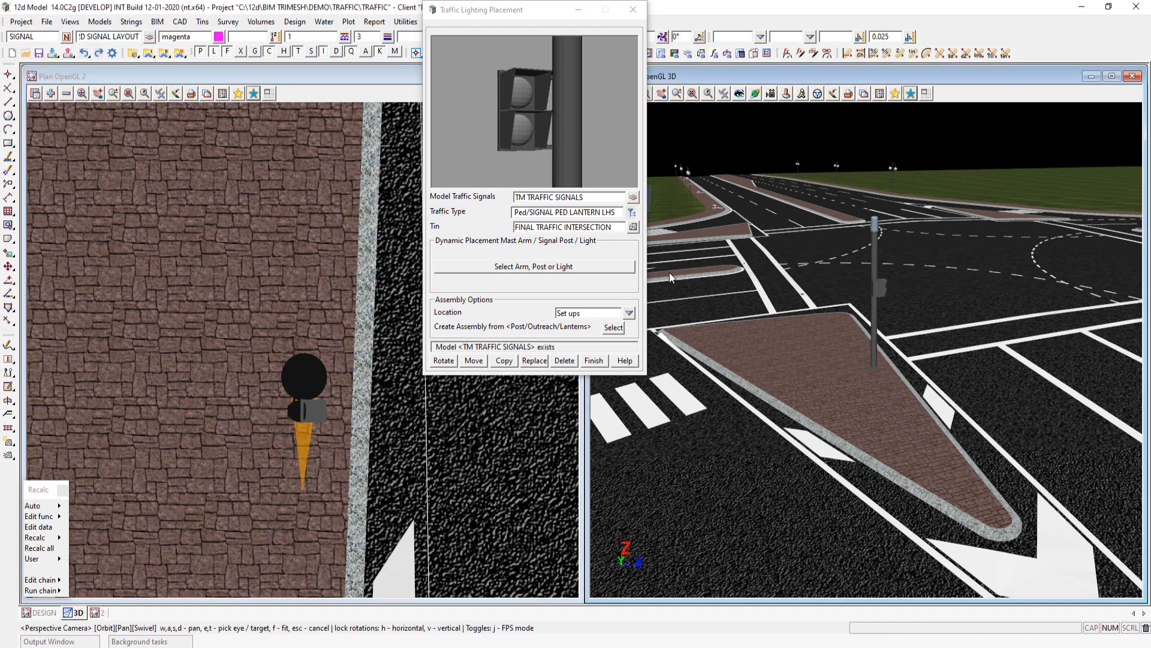
- Attach a 3 aspect SIGNAL GREEN NO COWLS lantern to the same post, oriented south along the layout symbol
left_click(632, 211)
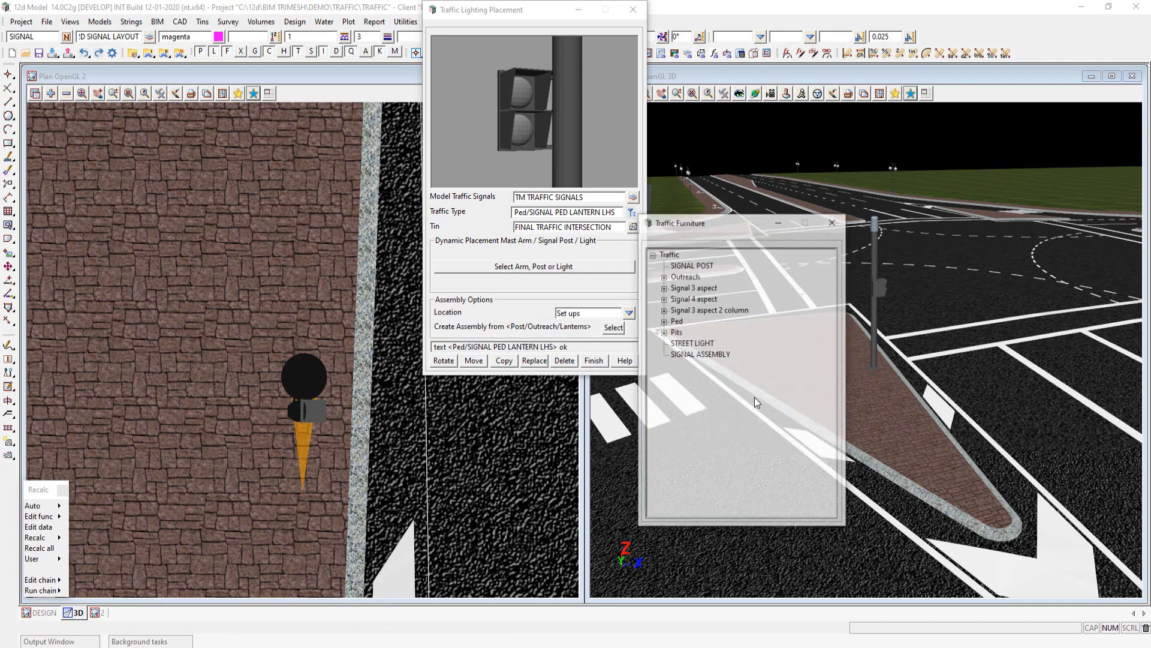
left_click(663, 287)
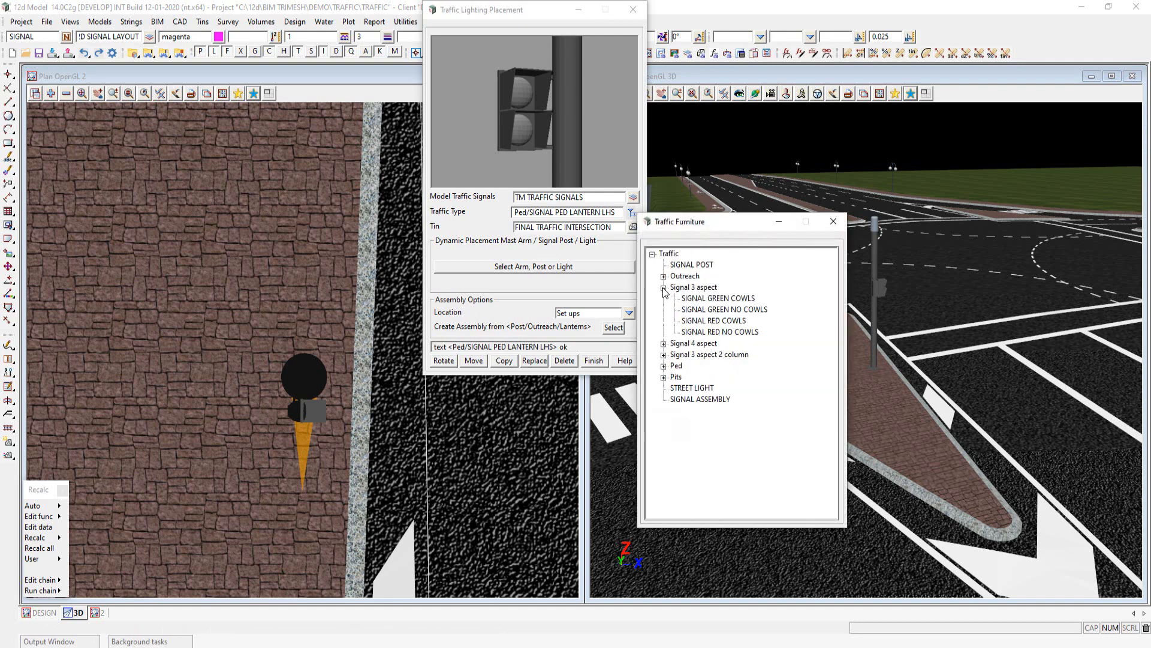
double_click(722, 310)
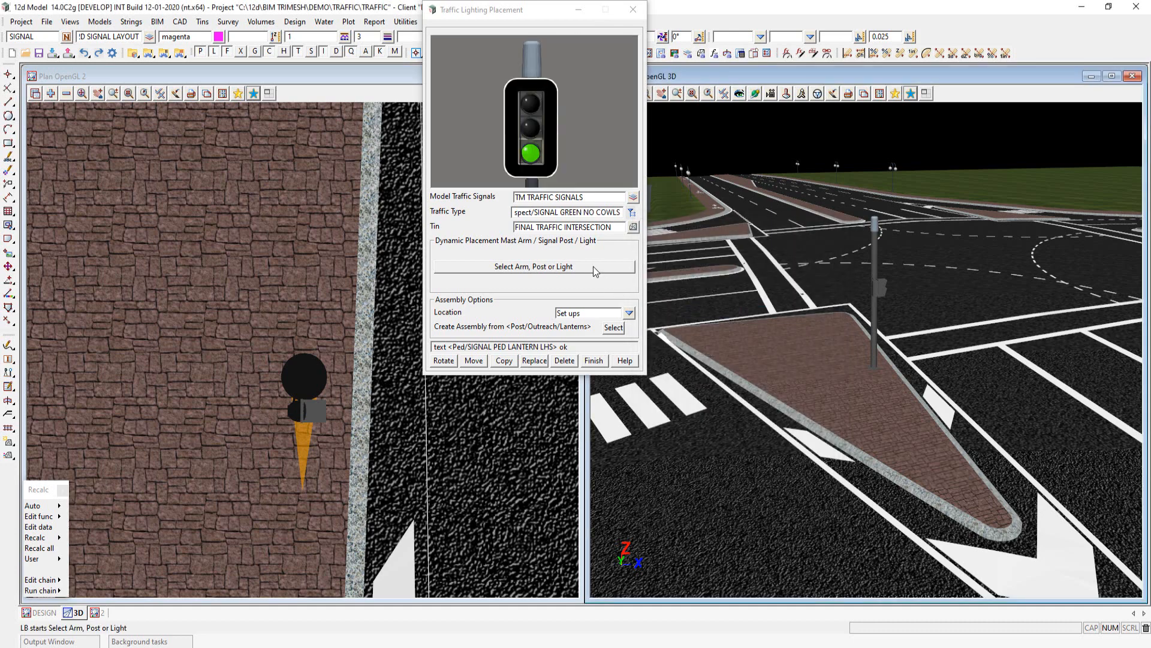
left_click(593, 266)
mouse_move(314, 363)
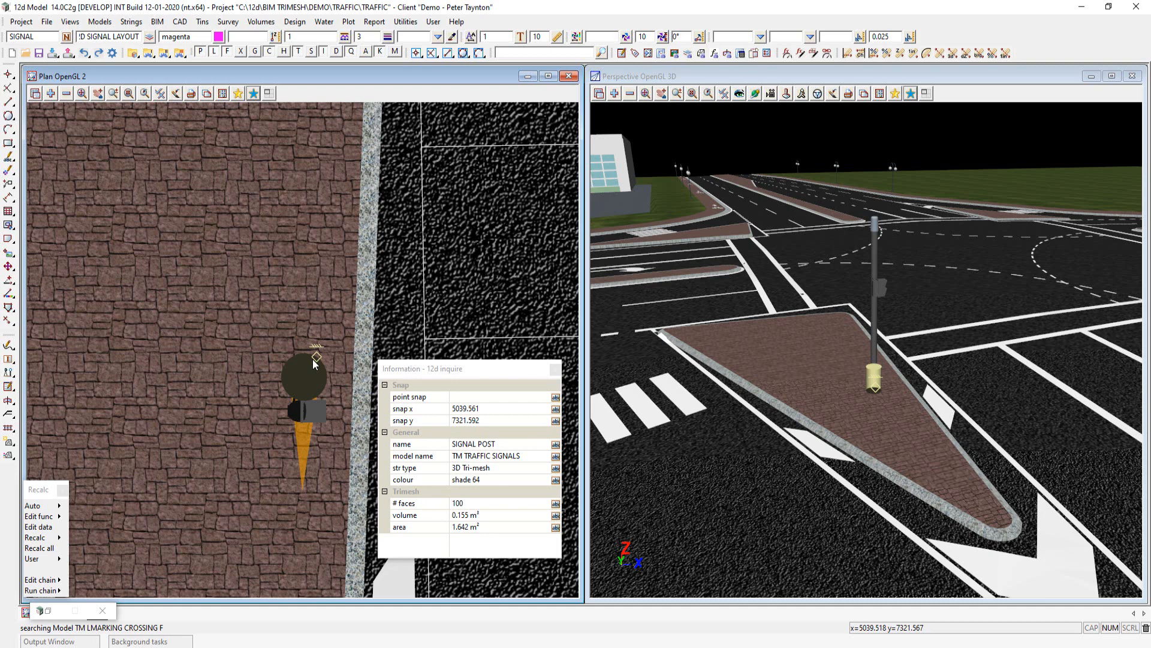
left_click(311, 358)
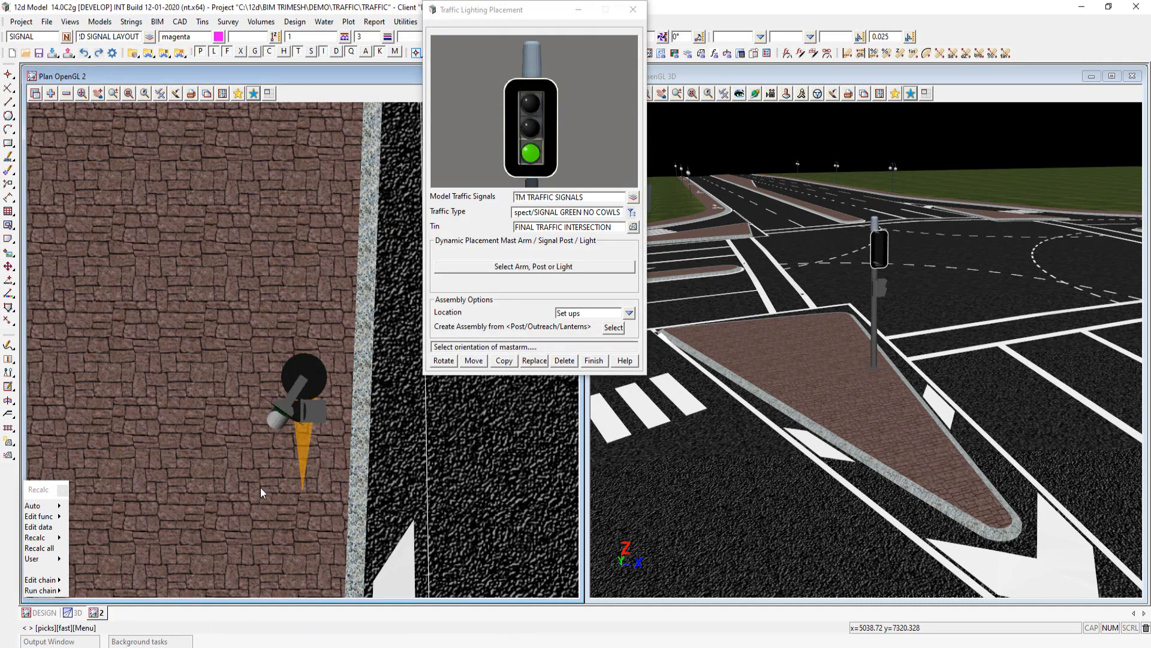
left_click(303, 507)
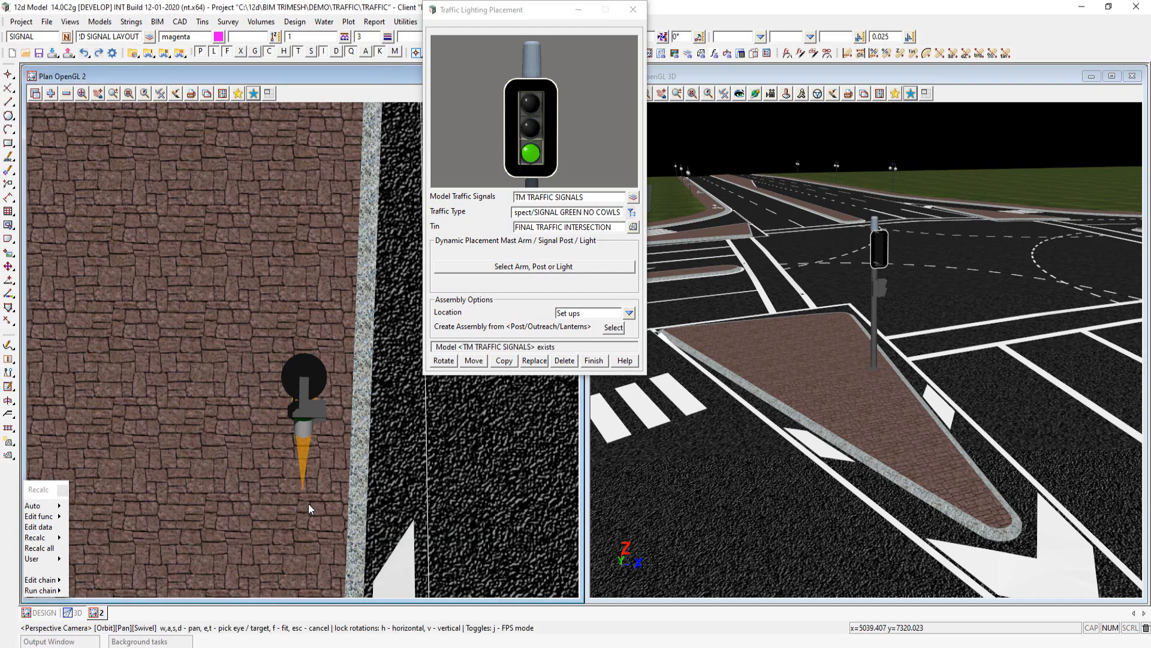
left_click(904, 171)
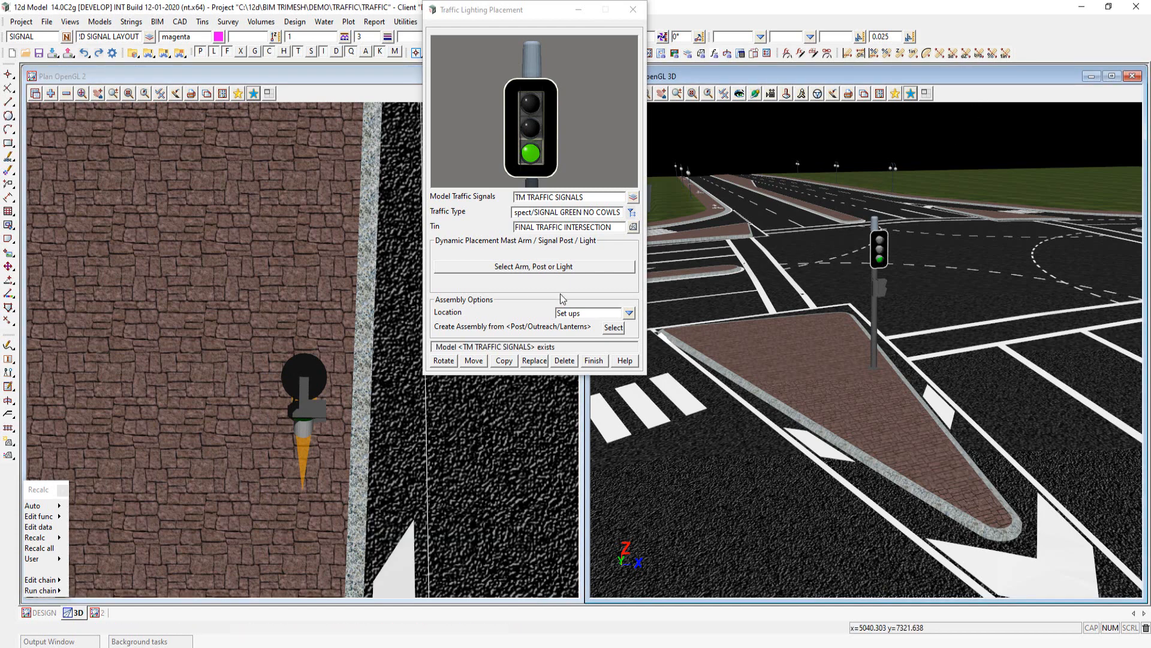
- Attach a SIGNAL PED BUTTON to the same post, picking its orientation towards the east
left_click(631, 213)
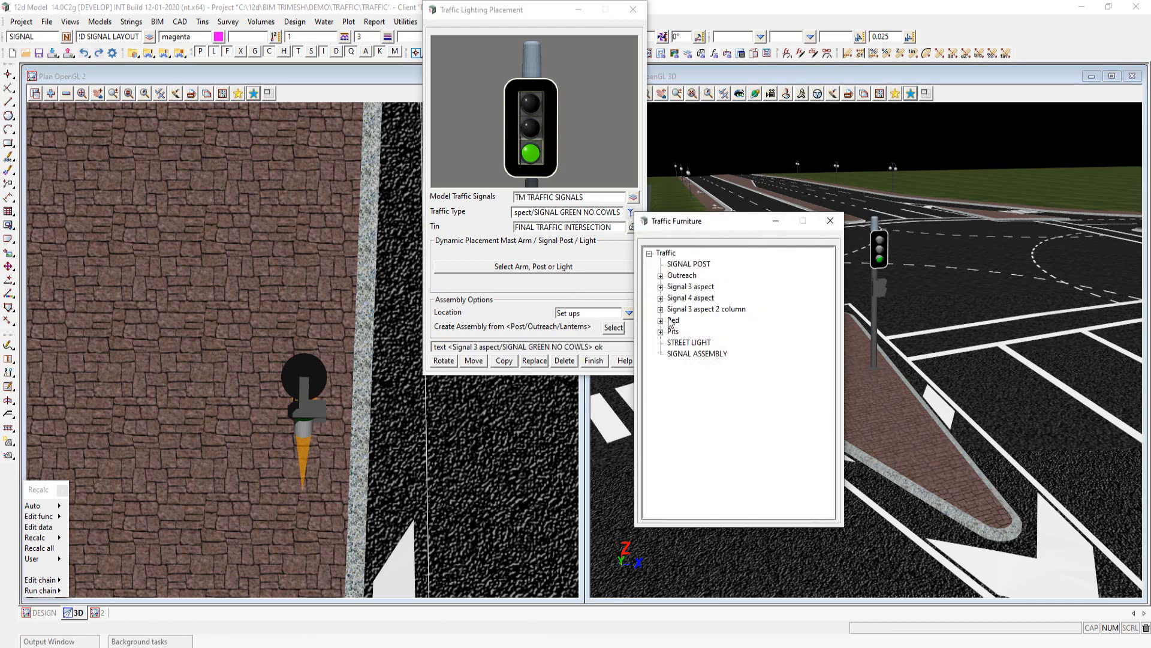
left_click(661, 321)
double_click(697, 354)
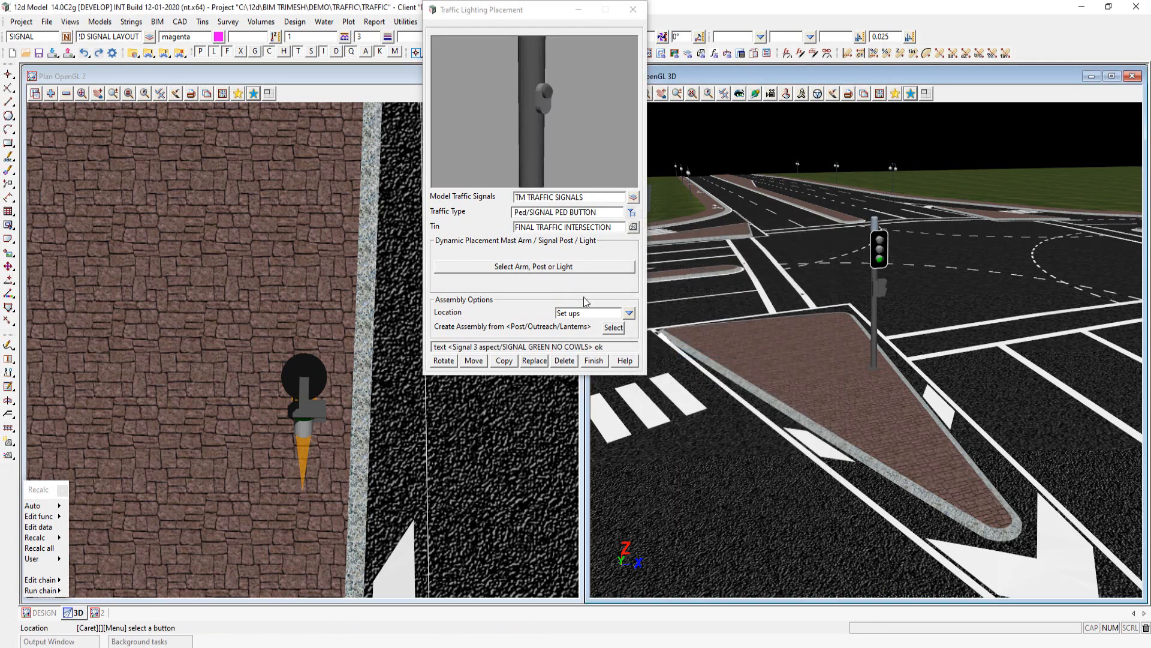
left_click(565, 268)
left_click(323, 361)
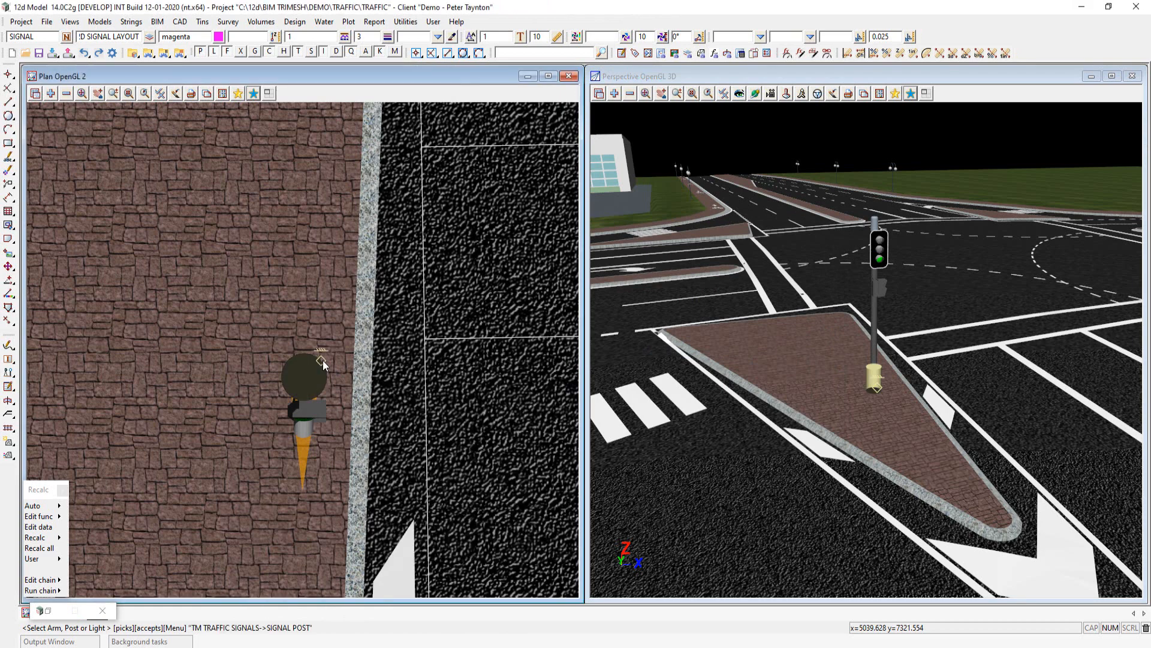
scroll(322, 369, "up", 5)
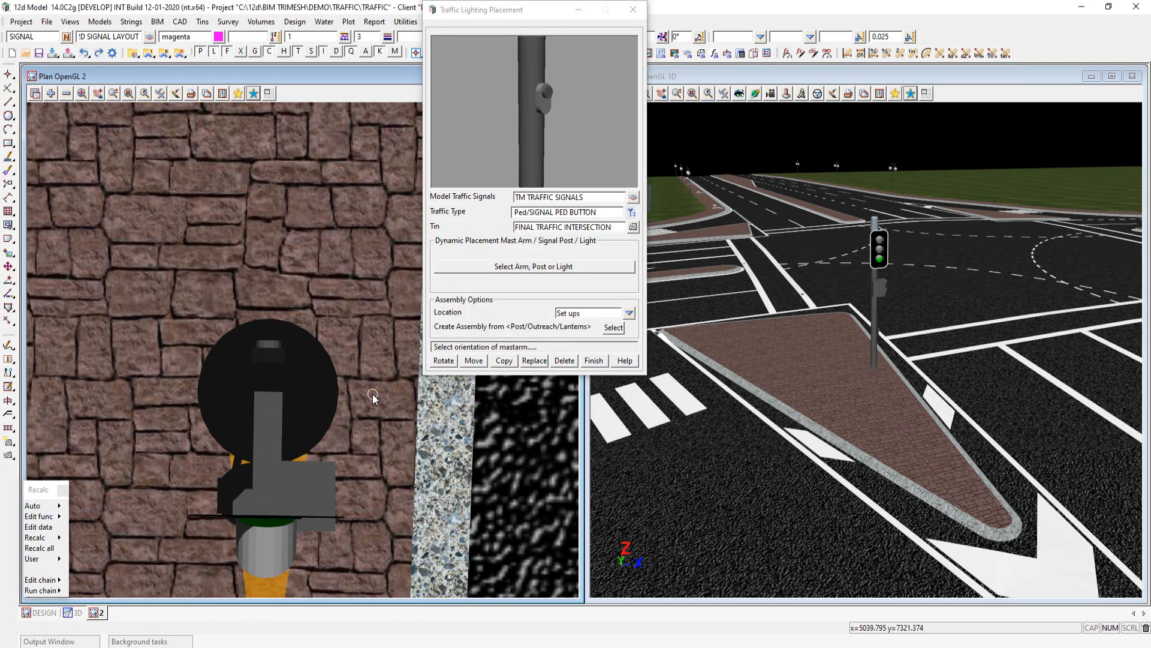
left_click(372, 394)
left_click(955, 134)
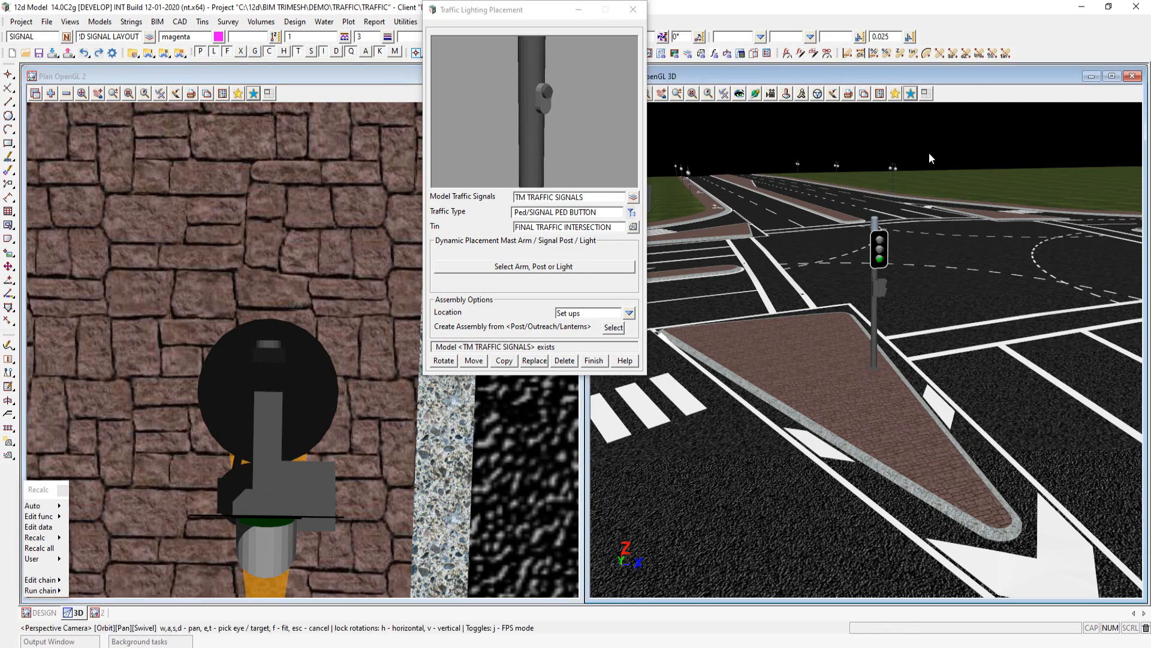
mouse_move(873, 332)
left_mouse_down()
mouse_move(816, 345)
mouse_move(697, 310)
mouse_move(838, 342)
mouse_move(887, 337)
left_mouse_up()
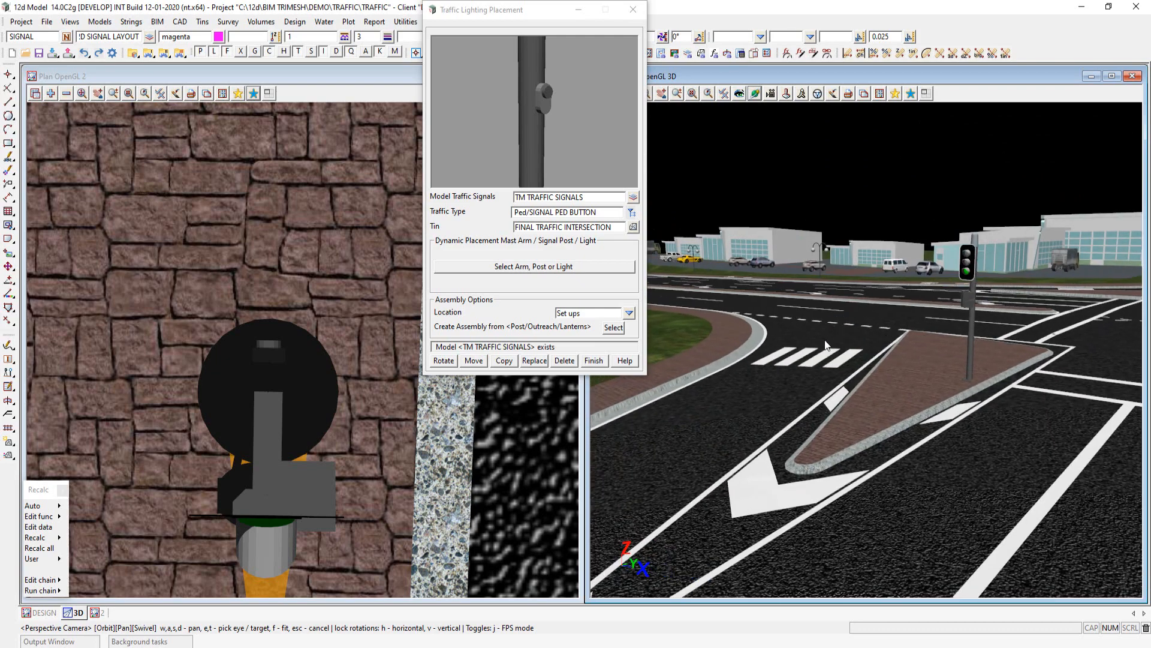
- Copy the completed signal post group to the layout symbol near the island's northern kerb
left_click(309, 90)
scroll(251, 332, "down", 5)
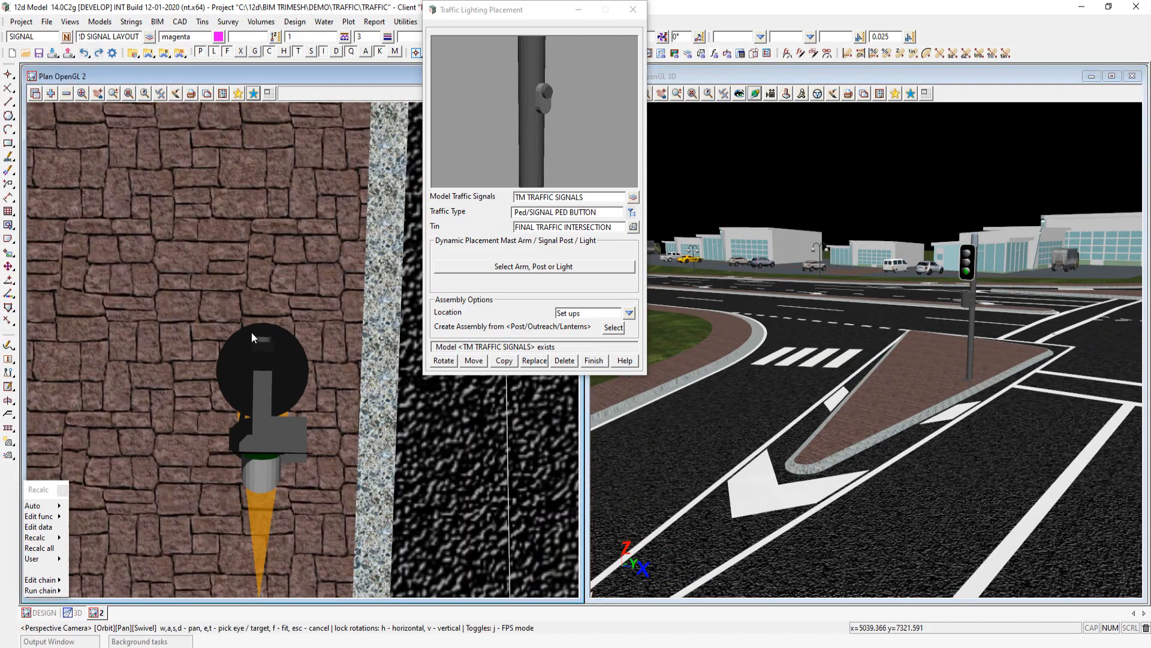
scroll(257, 342, "down", 5)
left_click(503, 360)
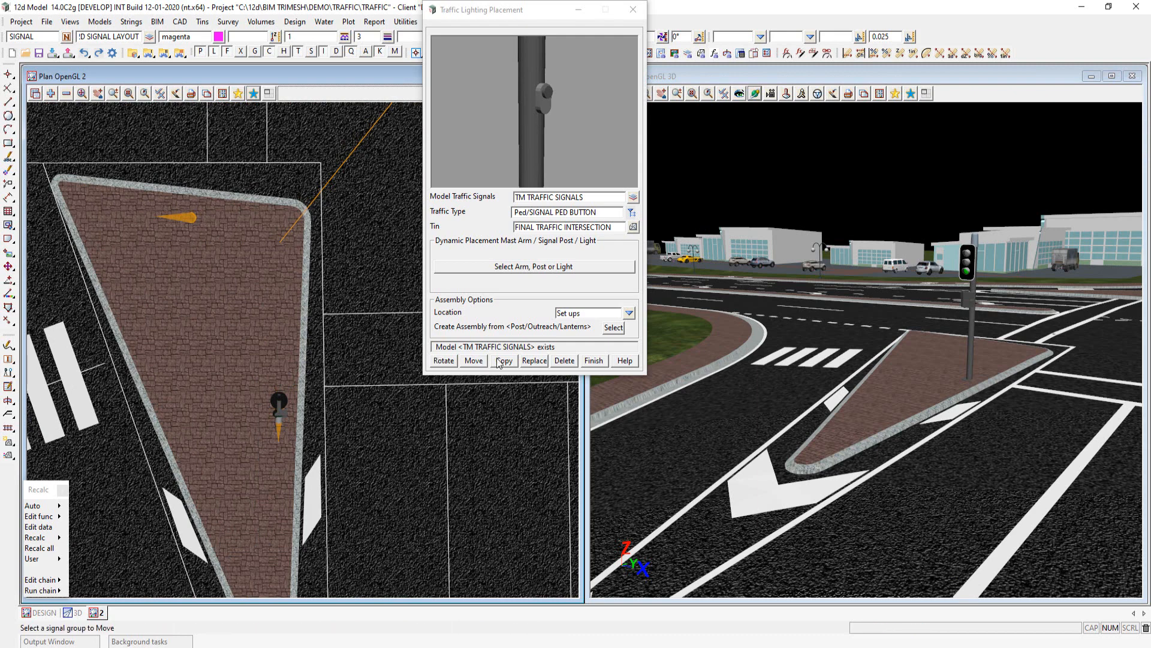
left_click(281, 397)
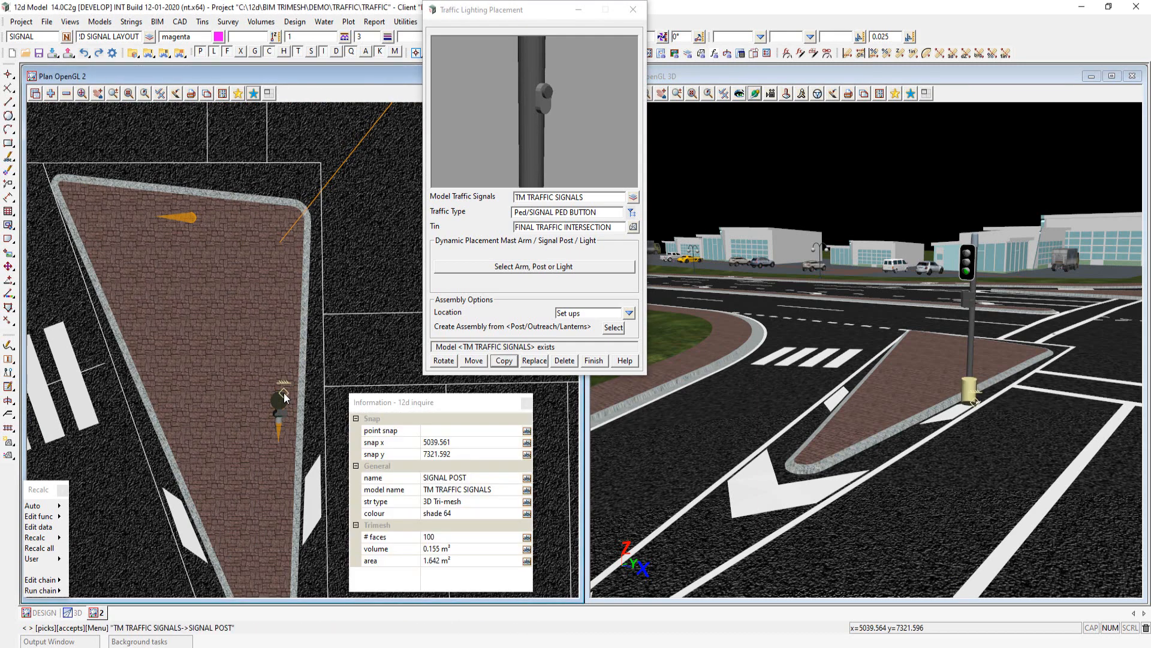
left_click(192, 218)
middle_click(192, 218)
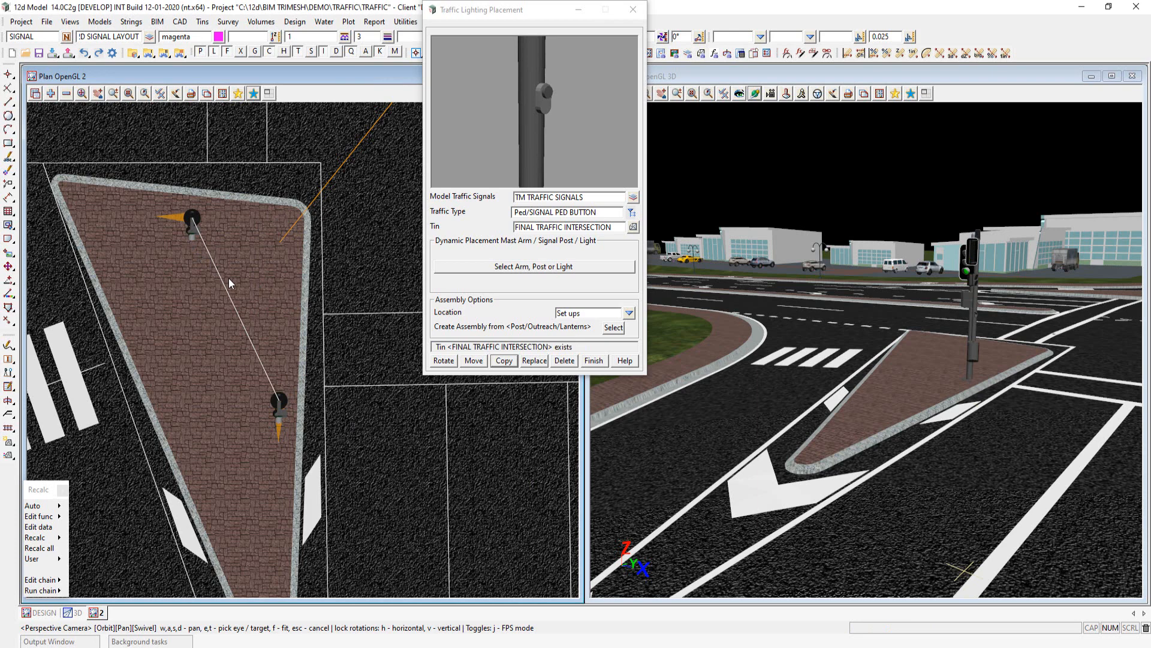
left_click(1018, 92)
left_click(755, 93)
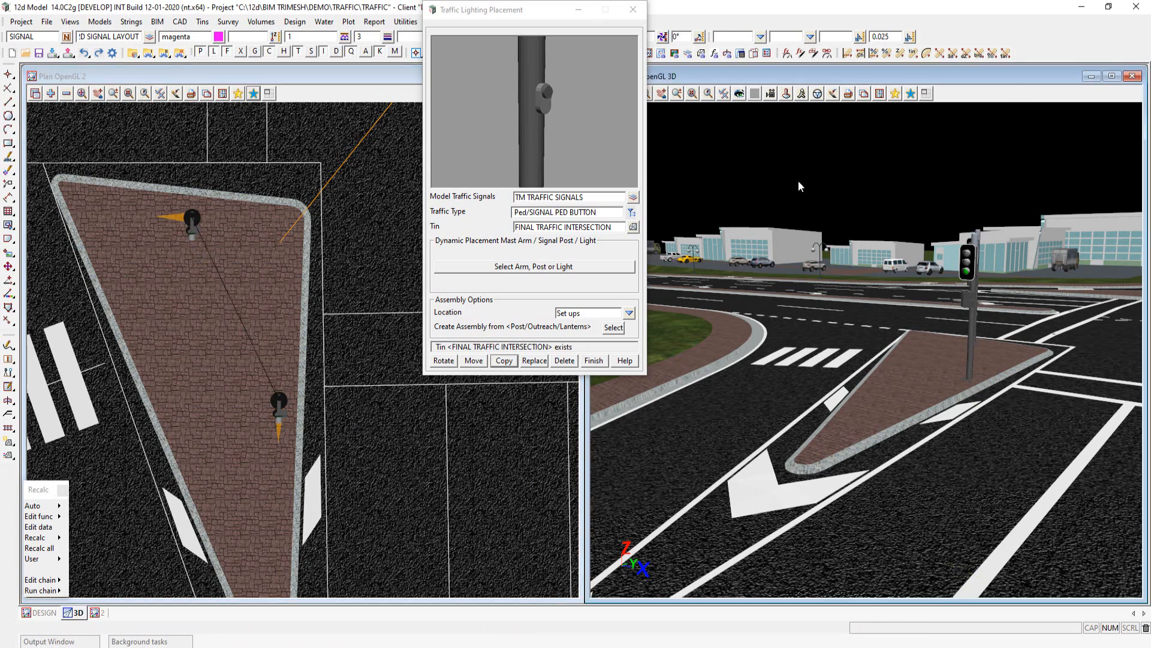
left_click_drag(983, 358, 1076, 342)
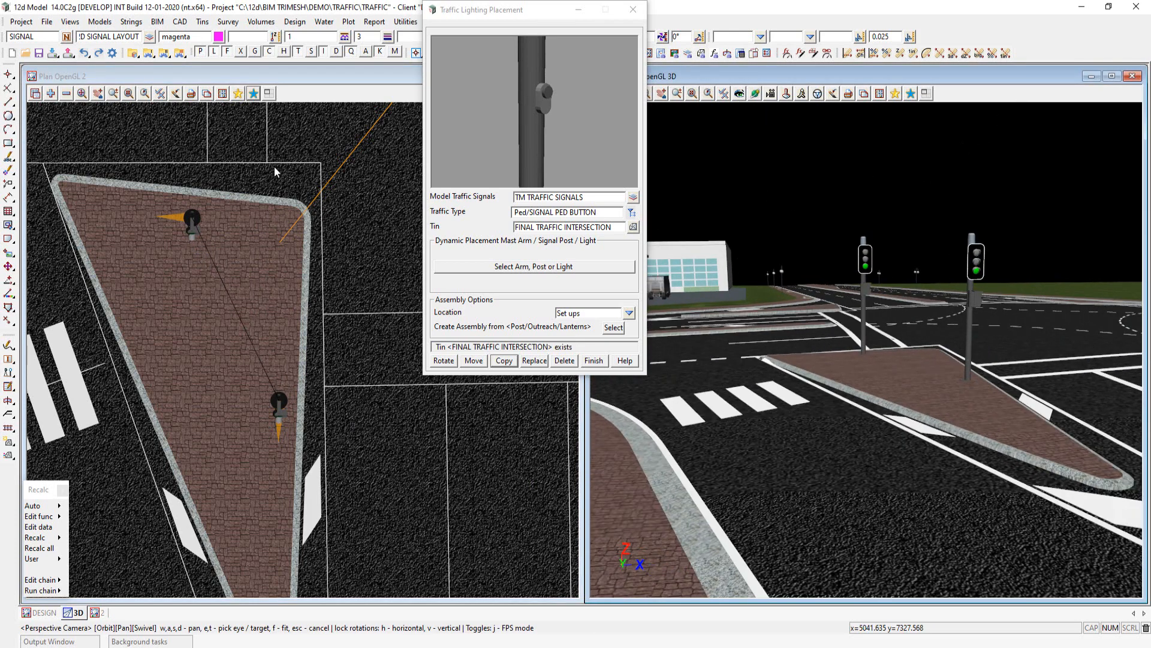
- Rotate the copied post's 3 aspect lantern to face west along its layout symbol
left_click(285, 92)
scroll(156, 195, "up", 5)
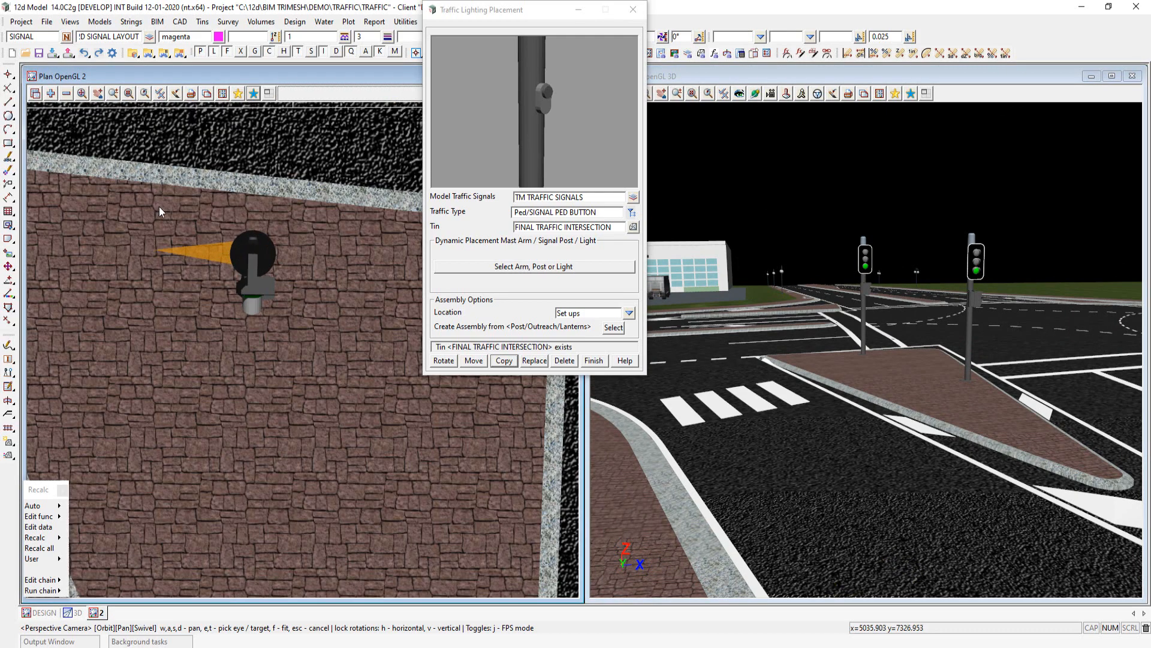
scroll(228, 312, "down", 3)
scroll(226, 242, "up", 3)
left_click(443, 361)
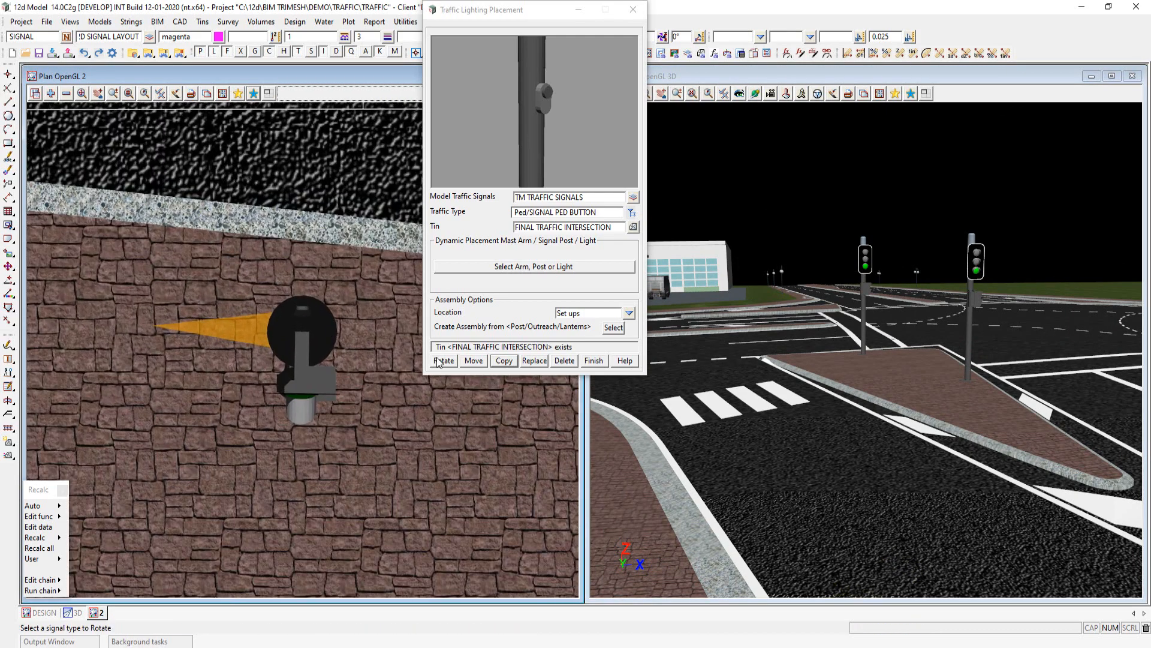
left_click(294, 423)
middle_click(295, 425)
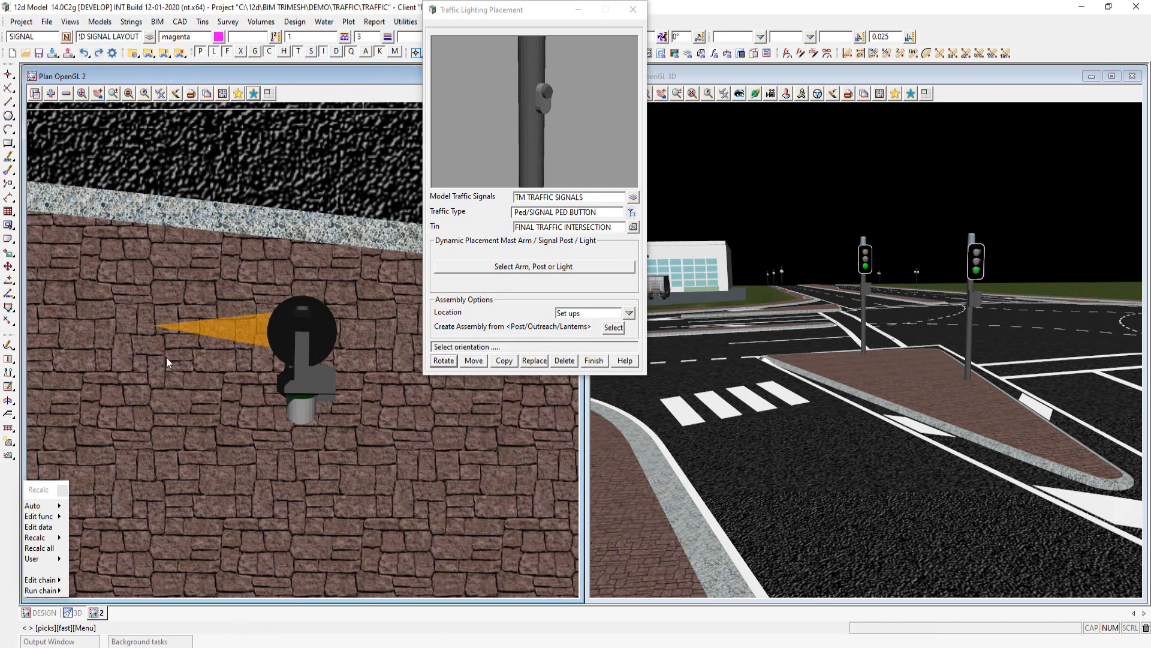
left_click(135, 322)
- Rotate the copied post's pedestrian lantern and push button round to the eastern side of the post
left_click(443, 362)
left_click(327, 398)
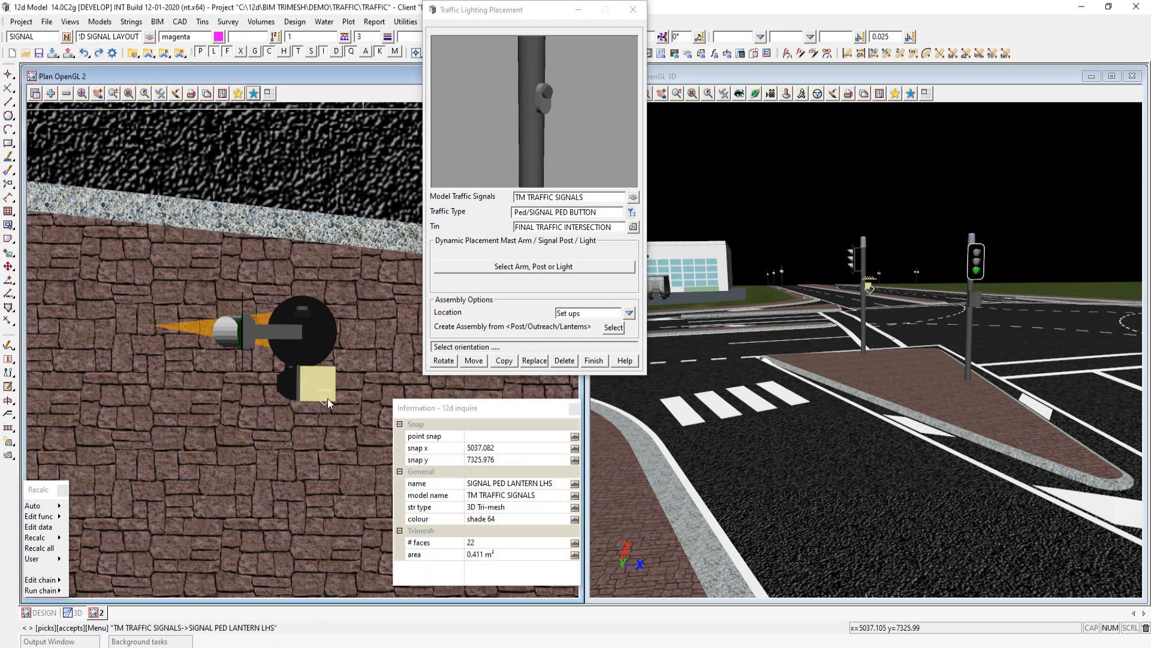
left_click(390, 296)
left_click(439, 363)
left_click(303, 306)
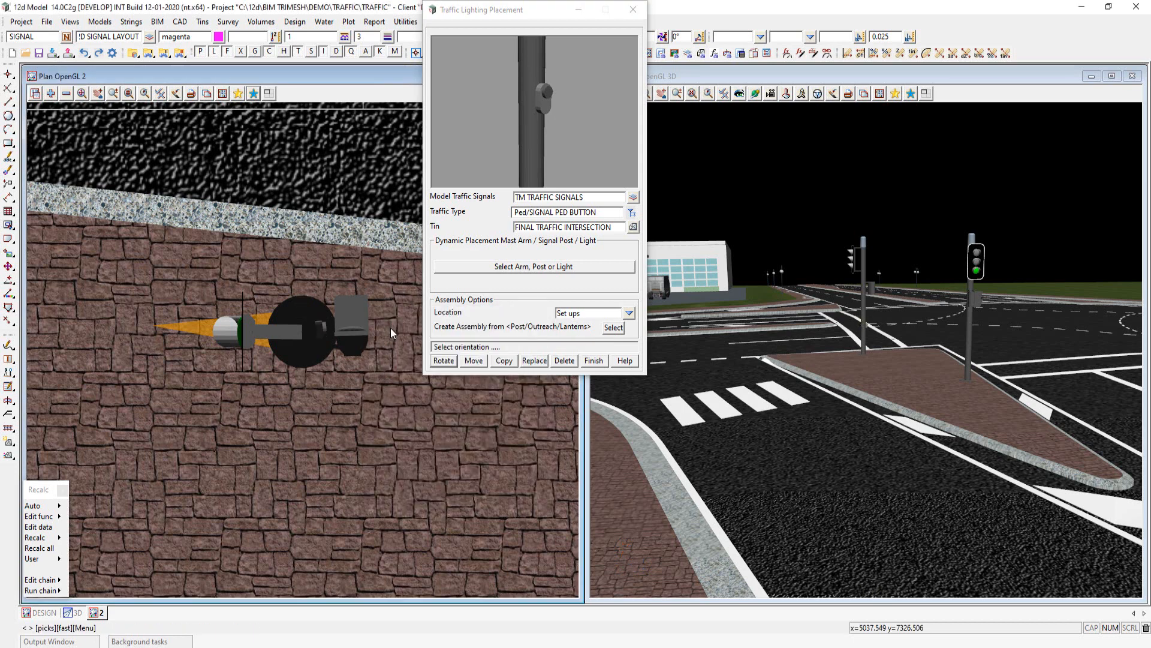
left_click(391, 331)
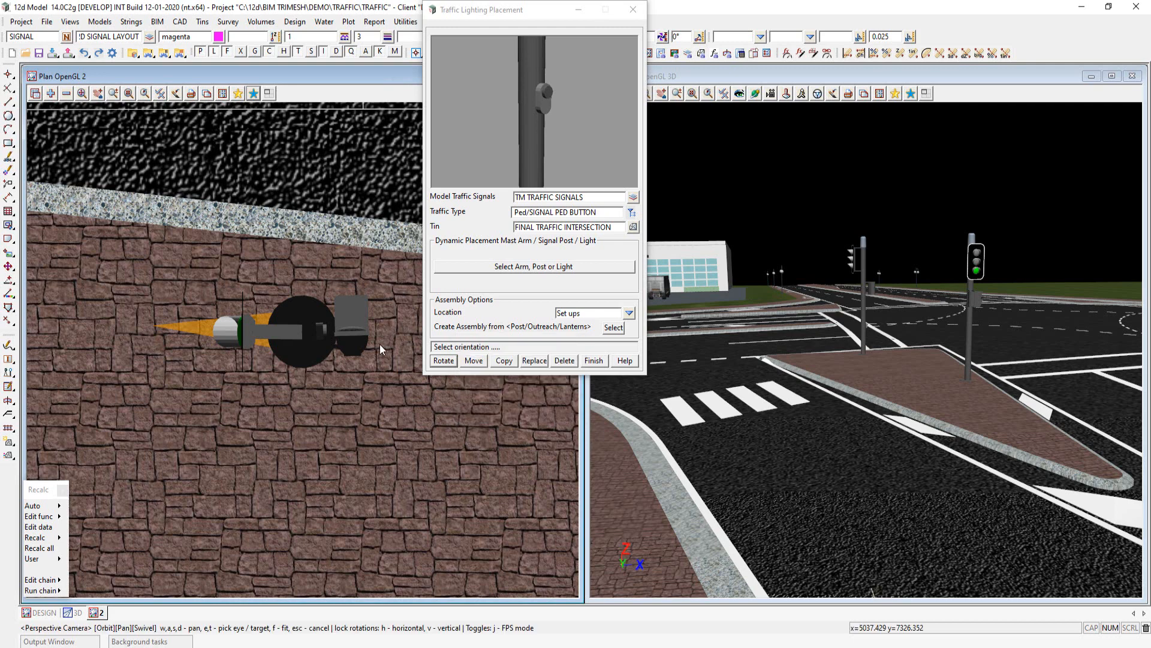
left_click(972, 98)
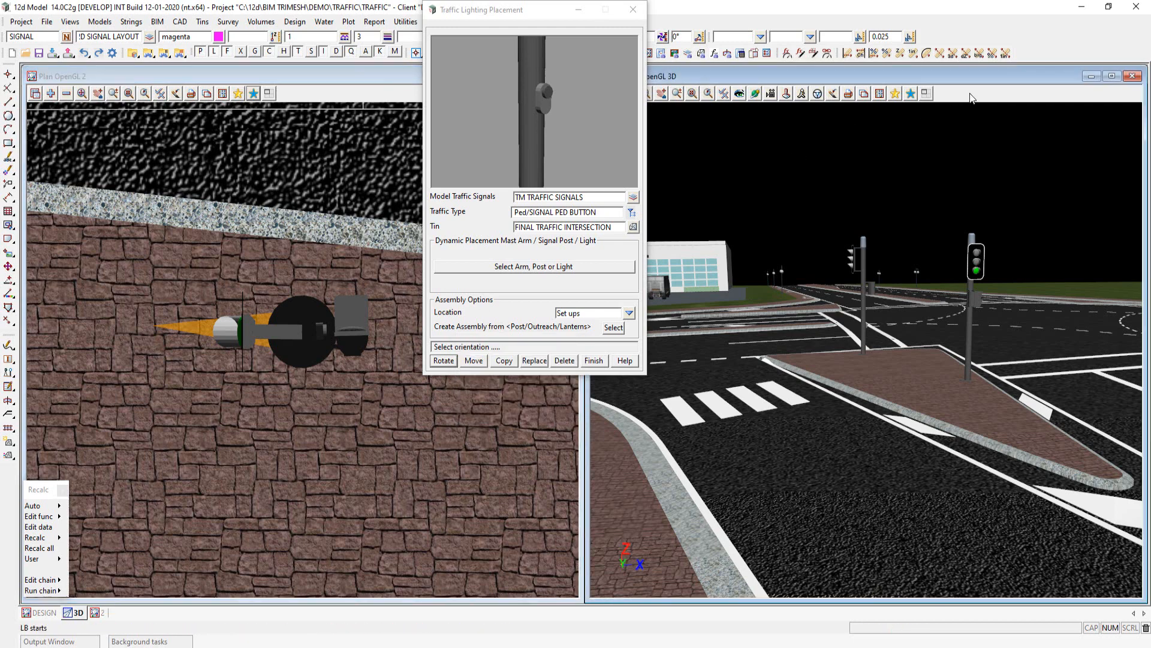
left_click(754, 91)
left_click_drag(911, 364, 862, 394)
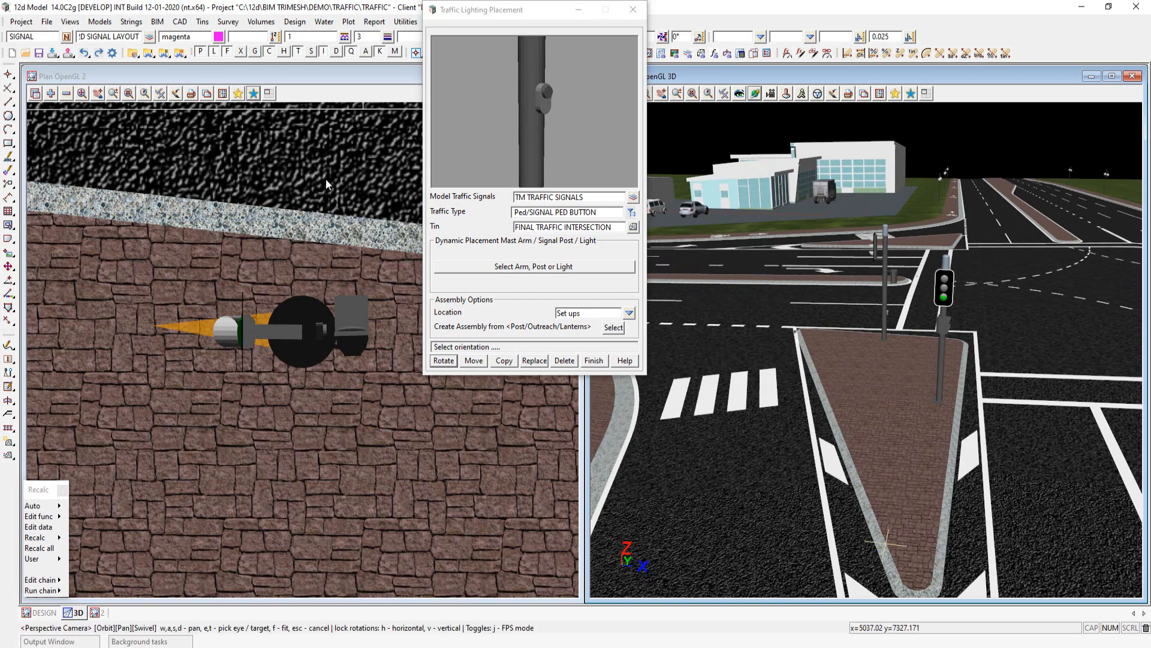
scroll(194, 386, "down", 10)
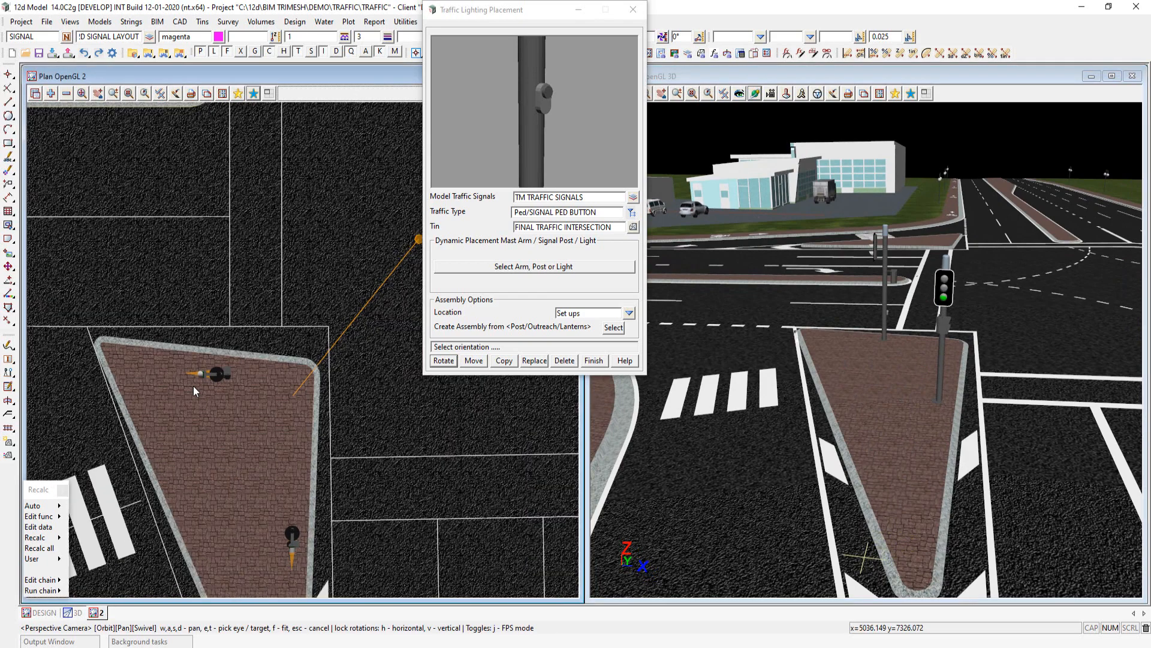
- Place an Outreach SIGNAL MAST 65 at the layout symbol in the island's north-eastern corner, orienting its arm along the layout line to the north-east
scroll(303, 364, "up", 2)
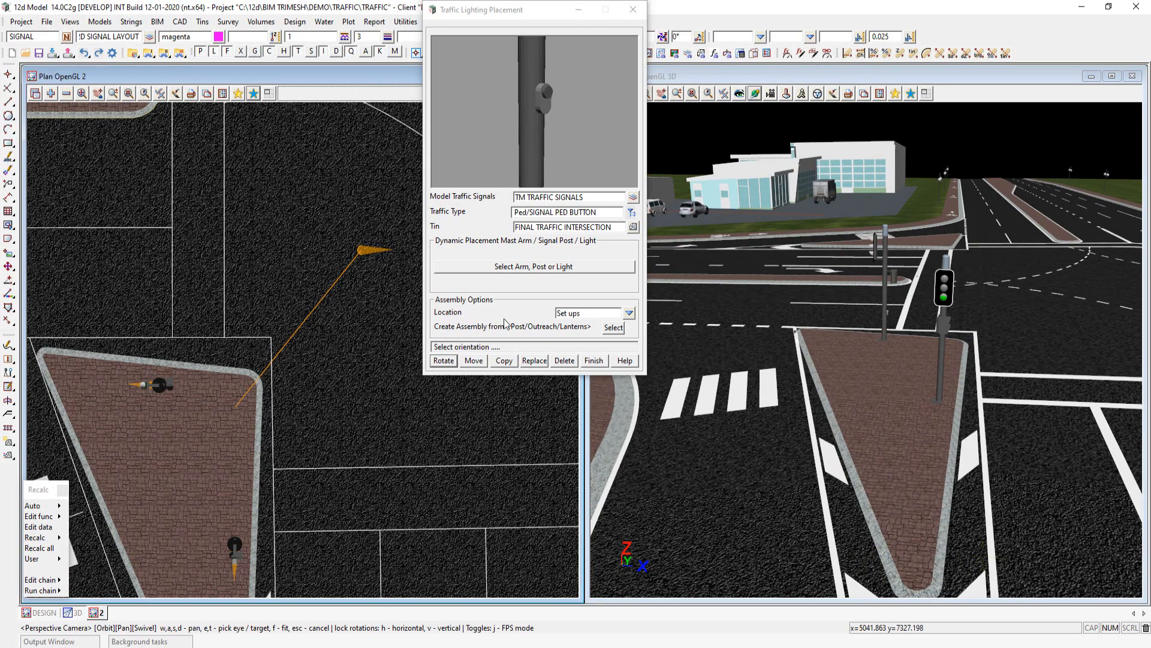
left_click(632, 212)
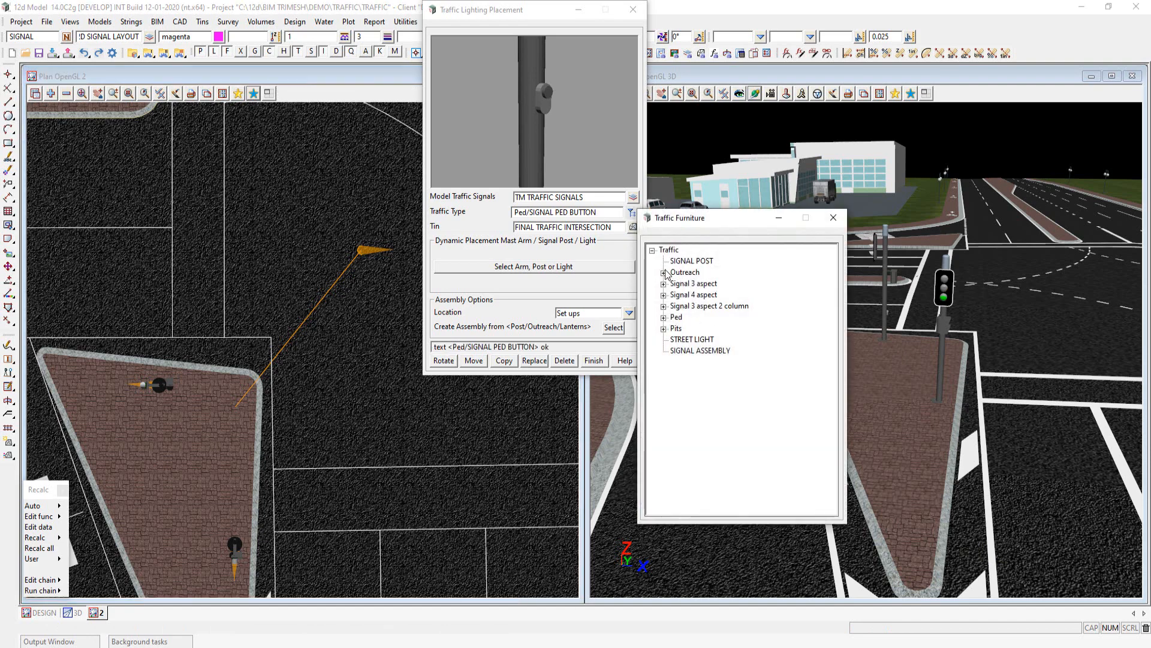
left_click(664, 273)
double_click(722, 306)
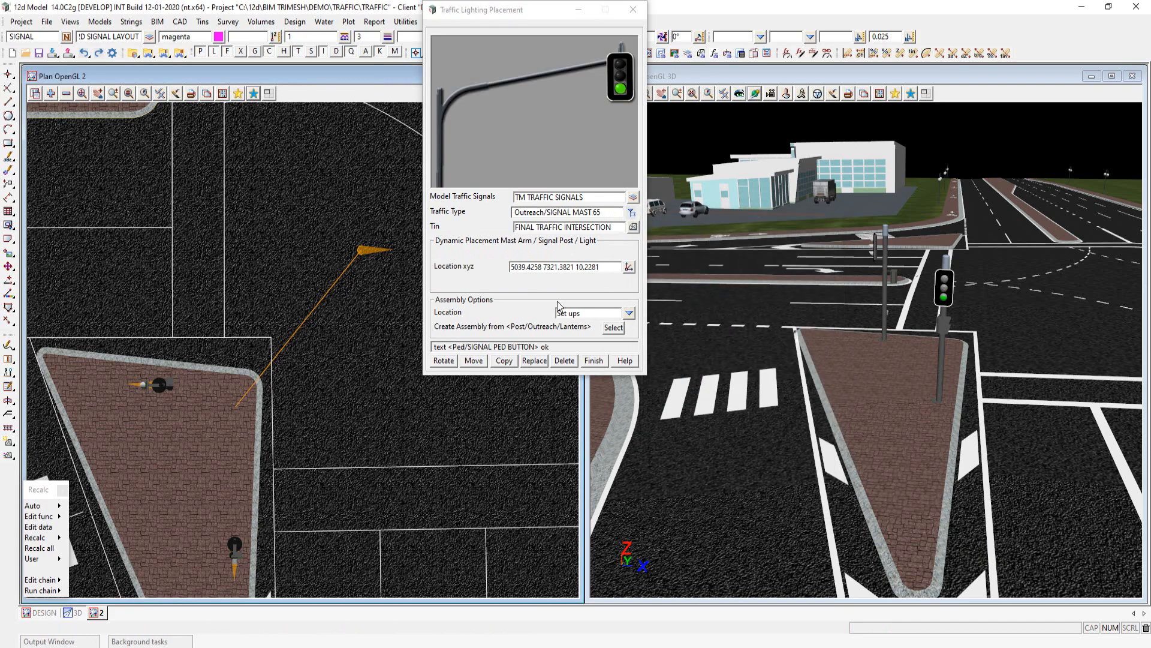
left_click(629, 266)
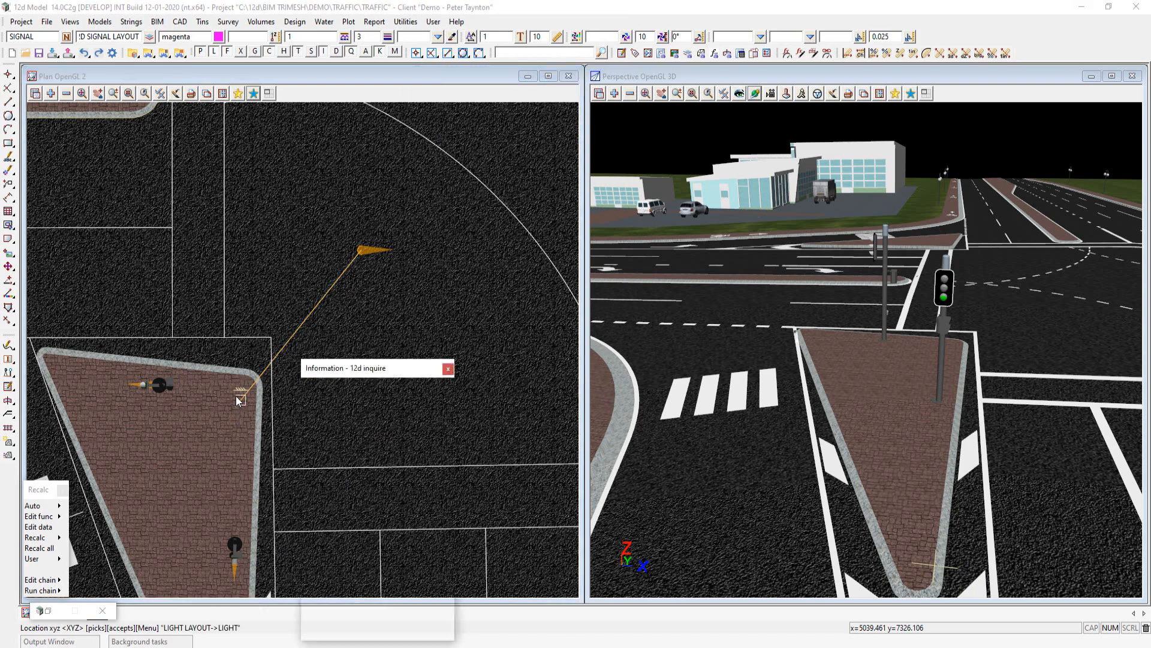
left_click(236, 395)
scroll(369, 243, "up", 1)
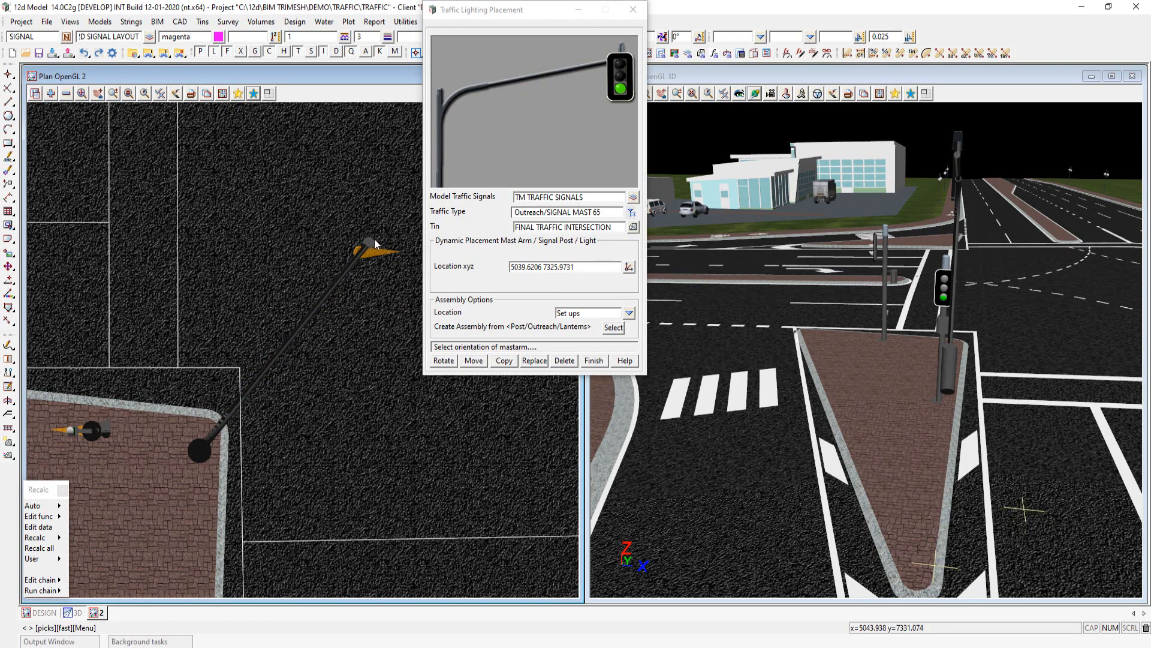
left_click(376, 236)
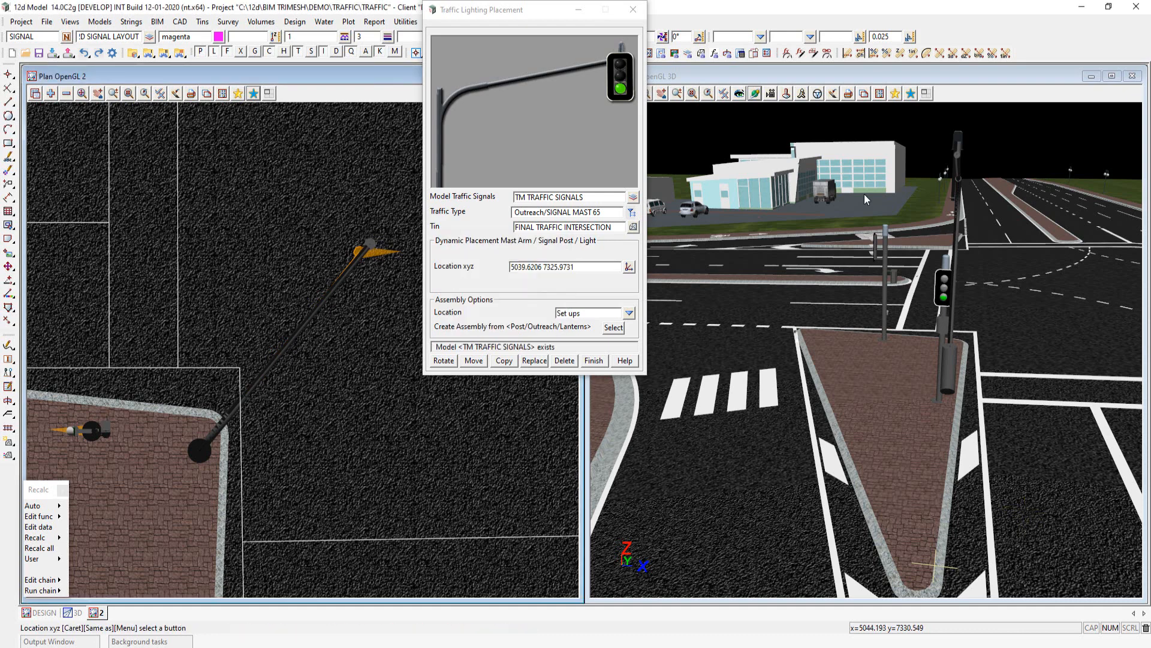
left_click(1046, 91)
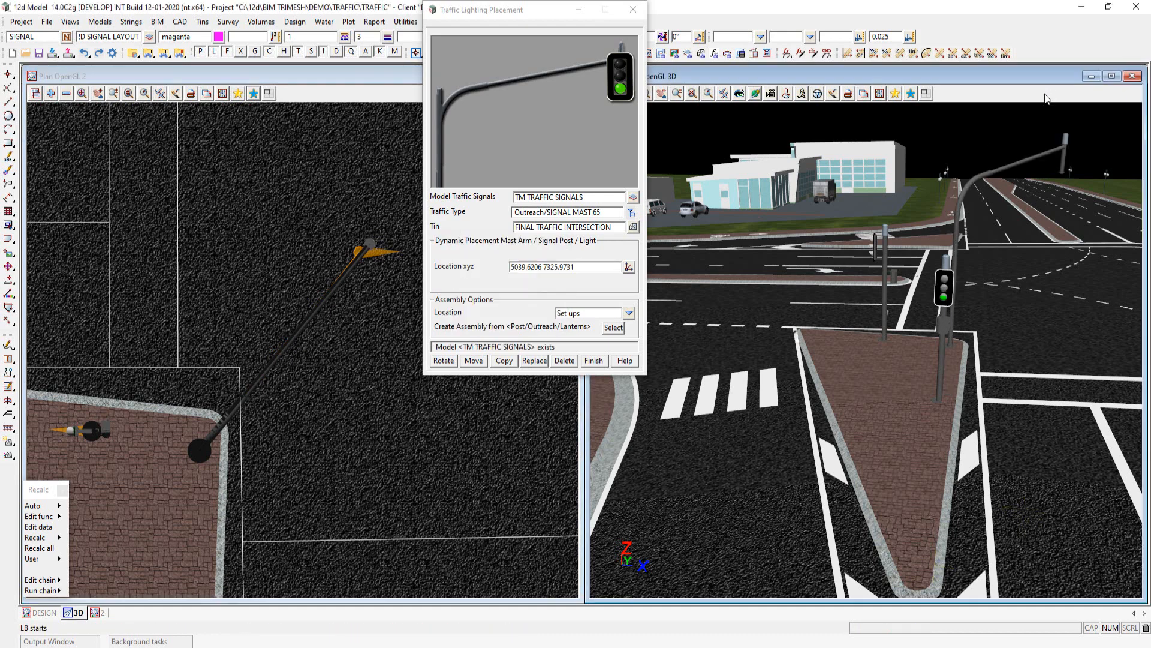
- Attach a two-column SIGNAL 3 3 GREEN RTURN COWLS lantern to the outer end of the mast arm, facing east along its layout symbol
left_click(771, 95)
left_click_drag(888, 325, 785, 354)
scroll(776, 413, "down", 3)
left_click_drag(909, 373, 930, 350)
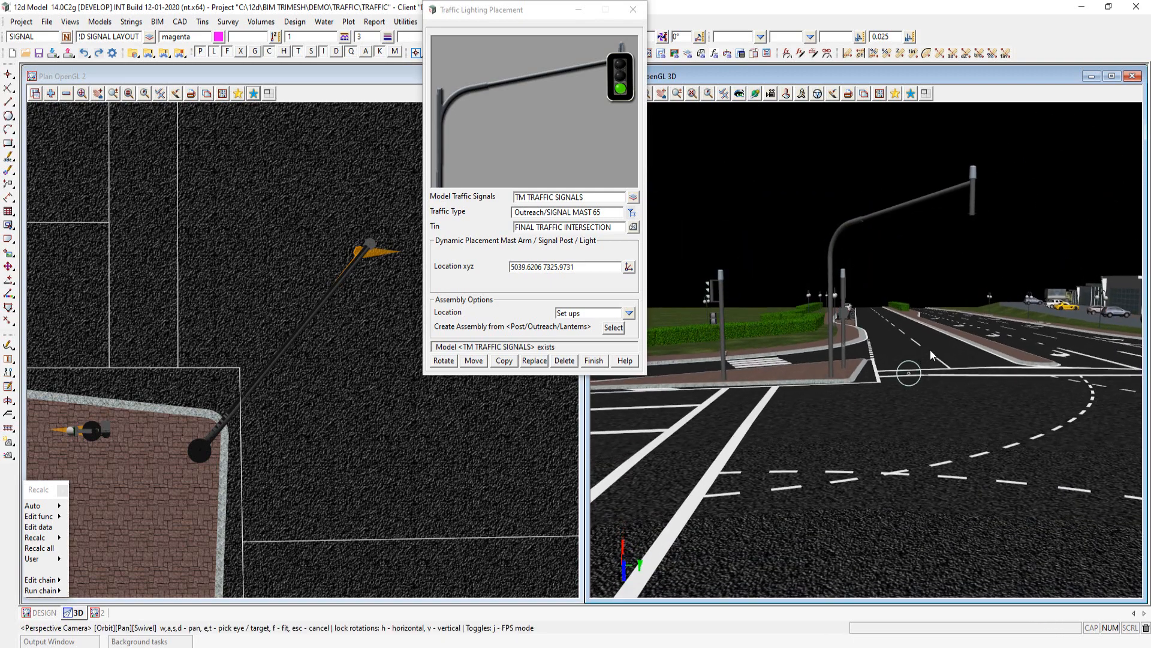
left_click(631, 212)
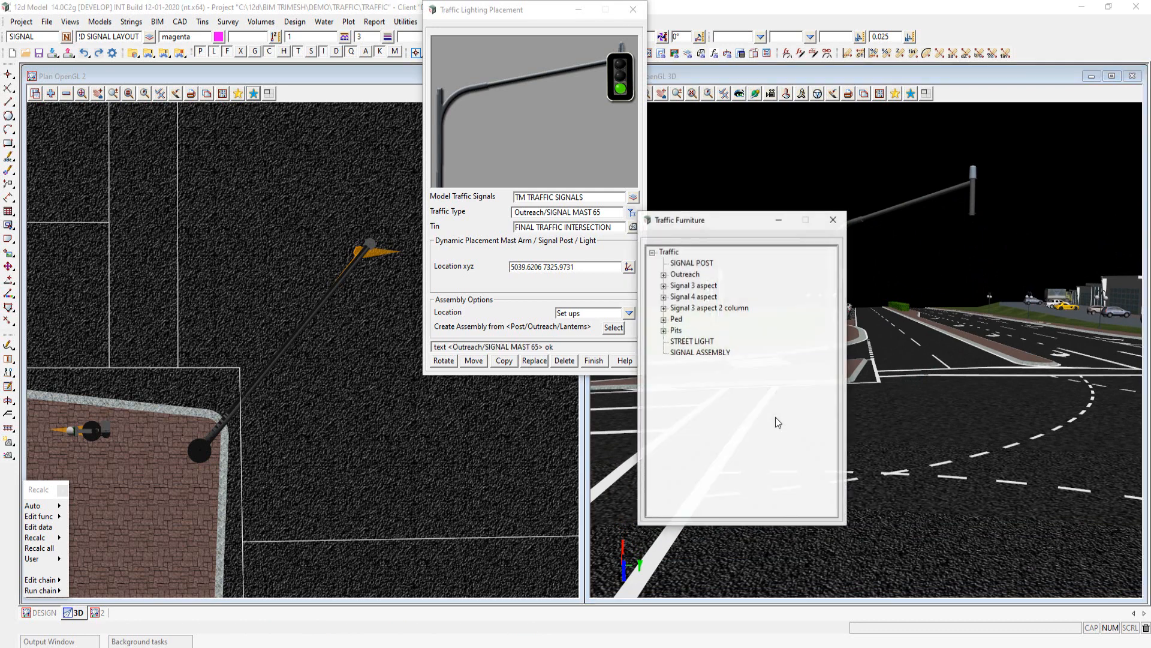
left_click(664, 308)
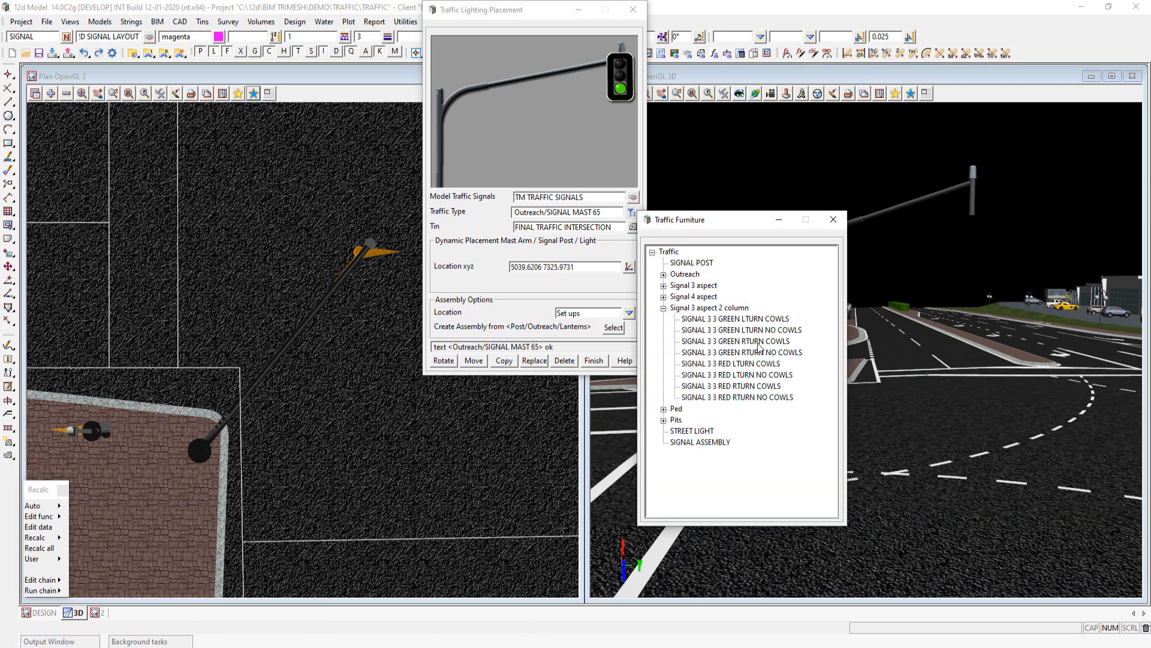
double_click(754, 341)
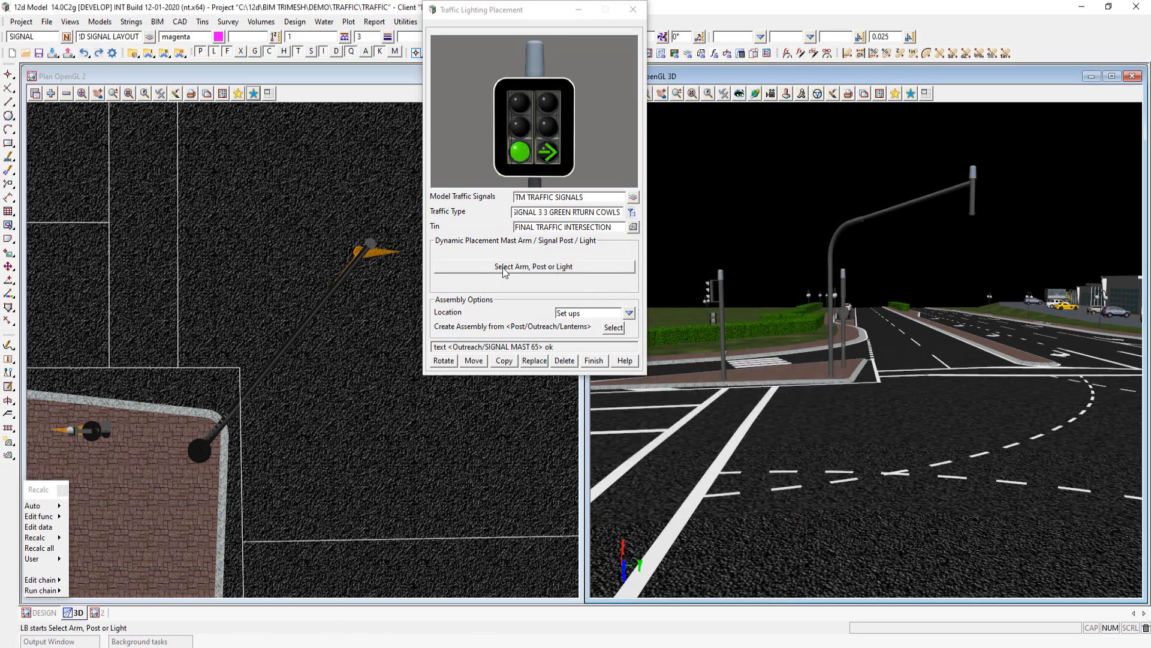
left_click(566, 269)
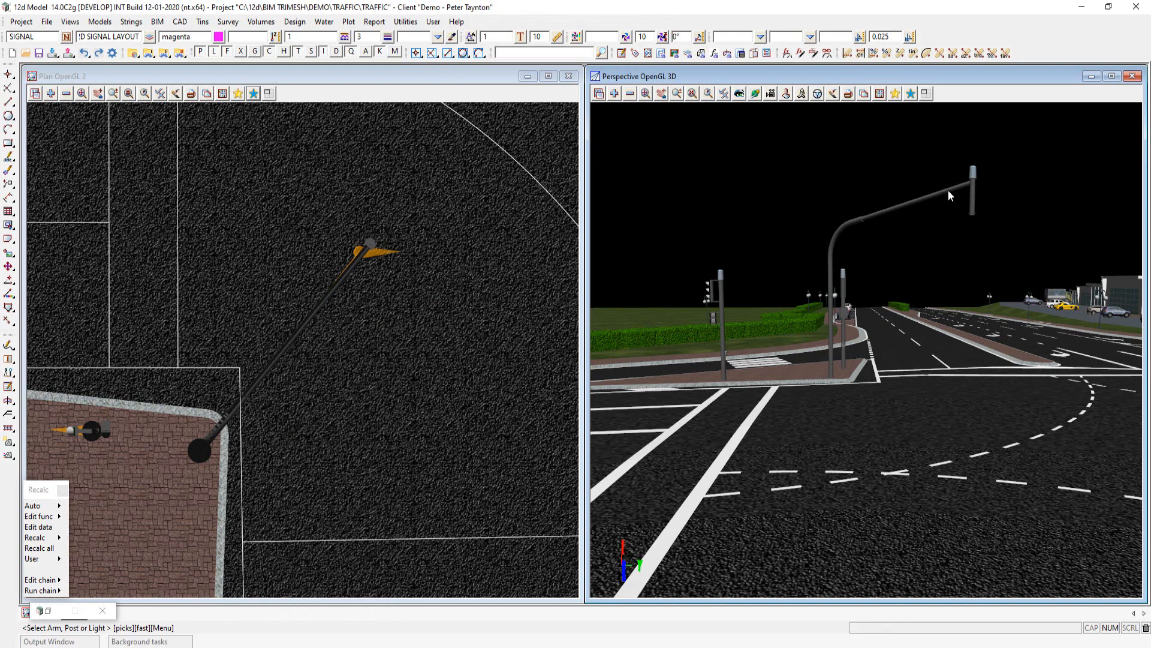
left_click(334, 292)
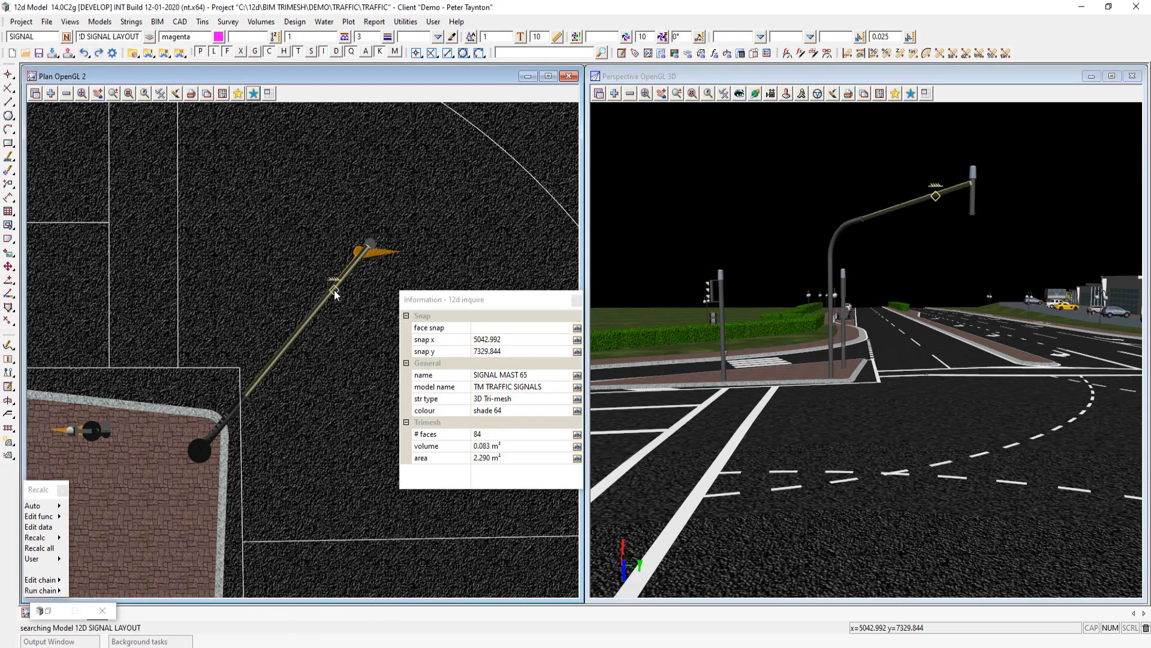
middle_click(334, 291)
scroll(397, 247, "up", 5)
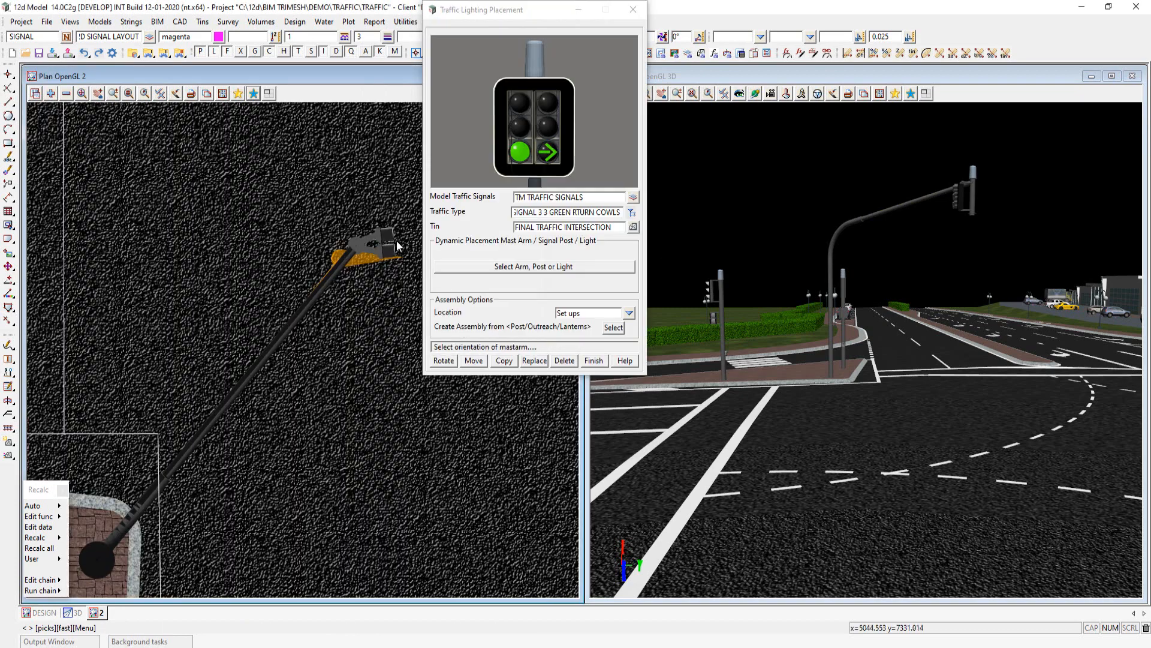
left_click(400, 268)
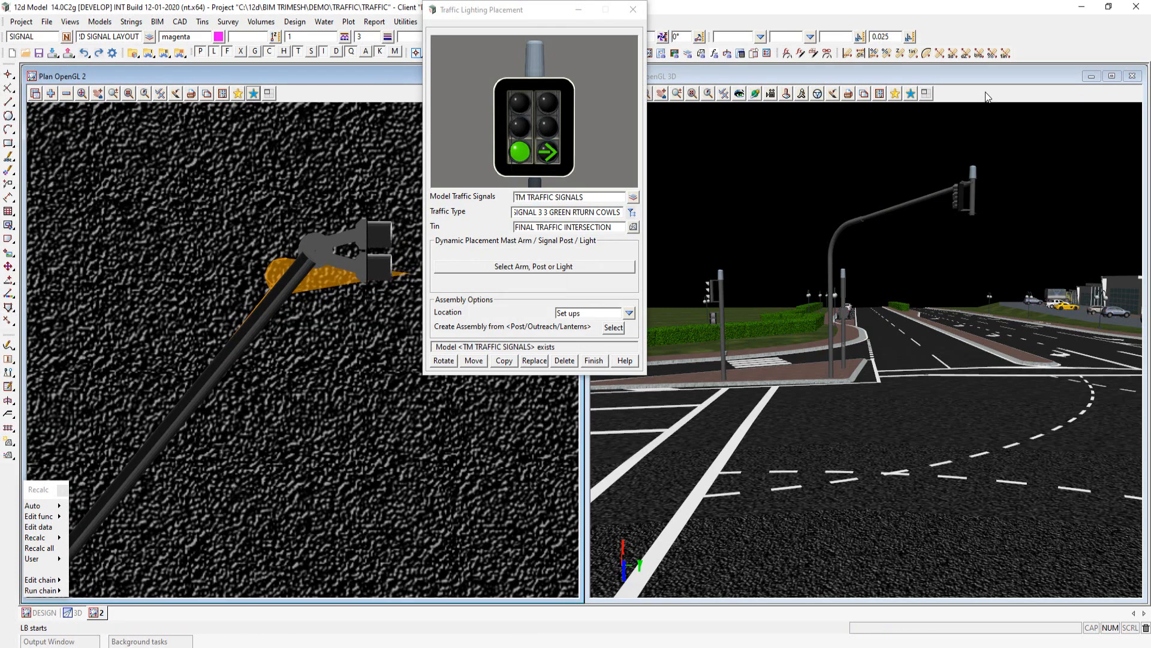
left_click(960, 201)
scroll(380, 253, "down", 5)
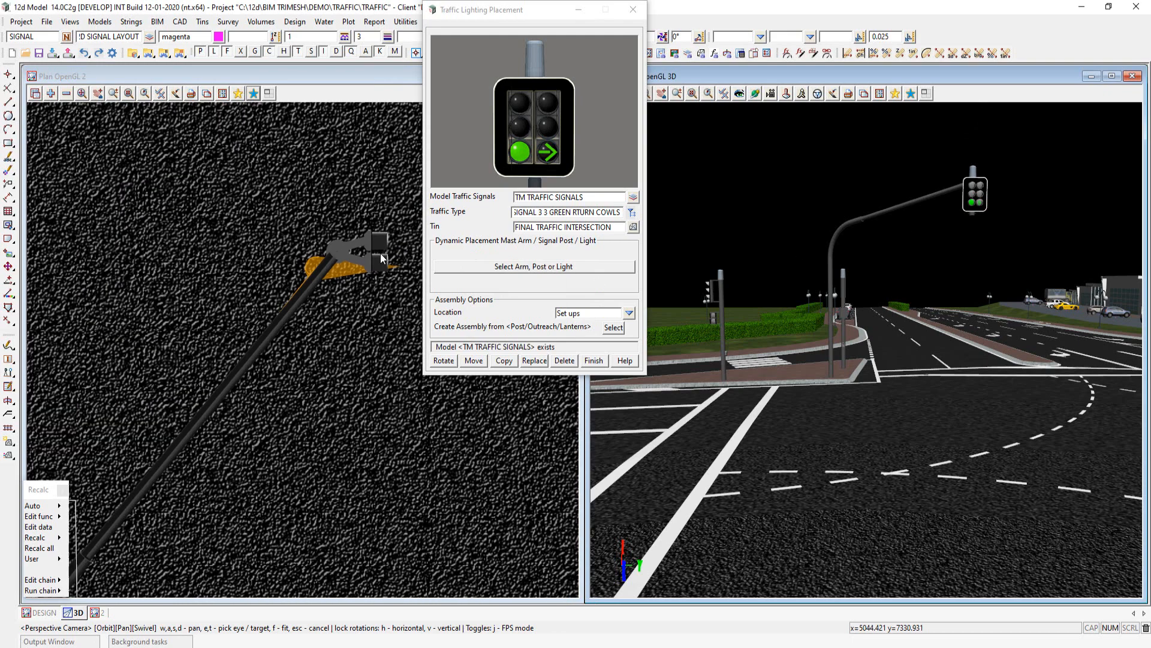
- Attach a 3 aspect SIGNAL GREEN NO COWLS lantern to the upright of the mast arm, facing east
scroll(268, 371, "up", 5)
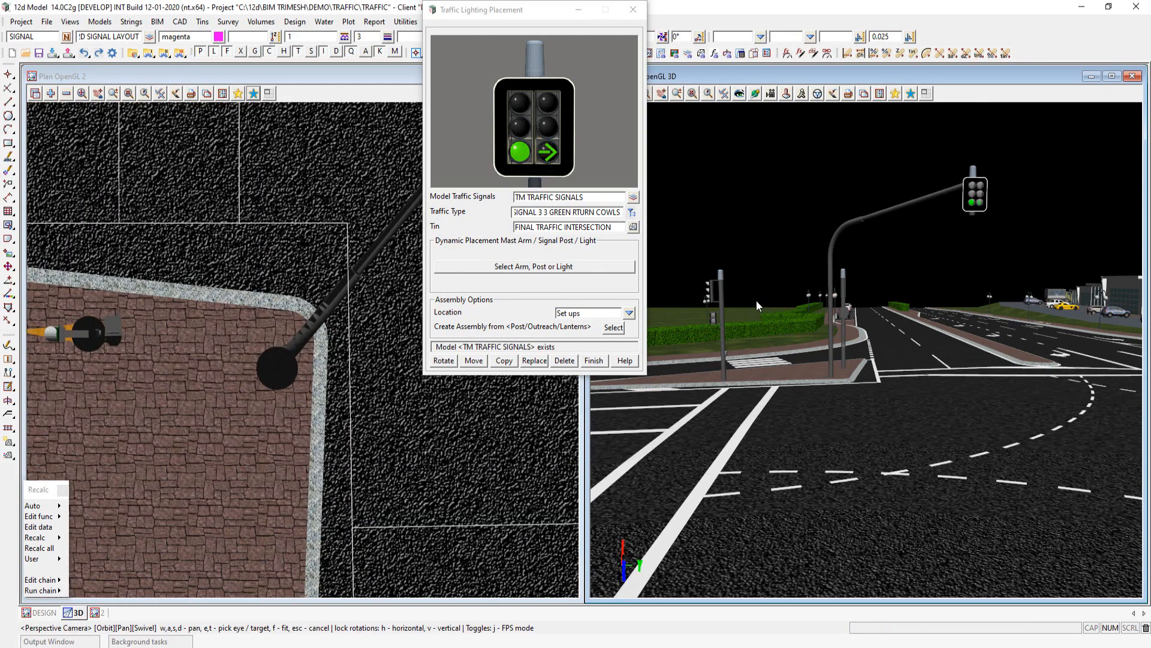
left_click(631, 212)
left_click(663, 286)
double_click(720, 308)
left_click(538, 267)
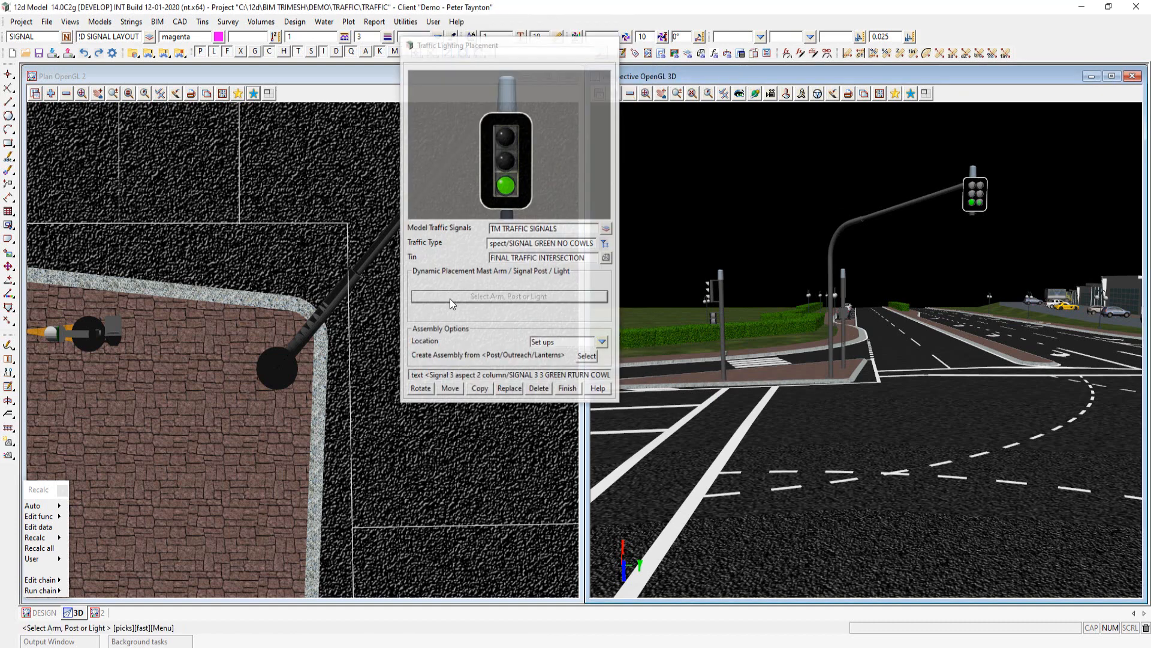
left_click(329, 309)
middle_click(329, 312)
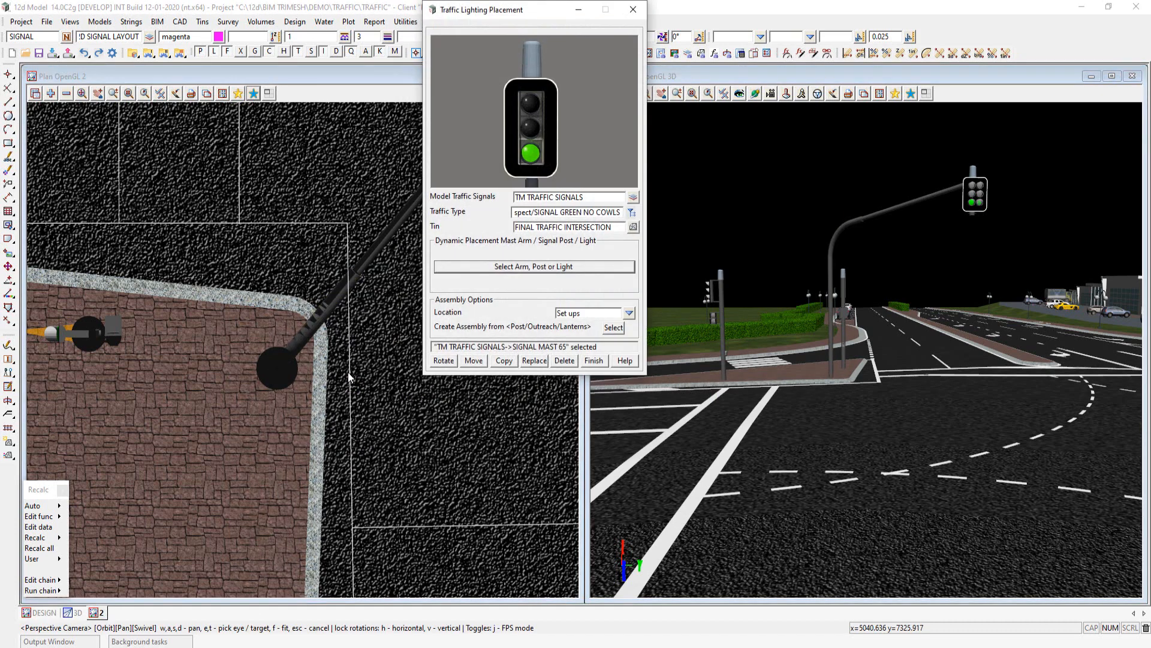
left_click(527, 266)
left_click(302, 342)
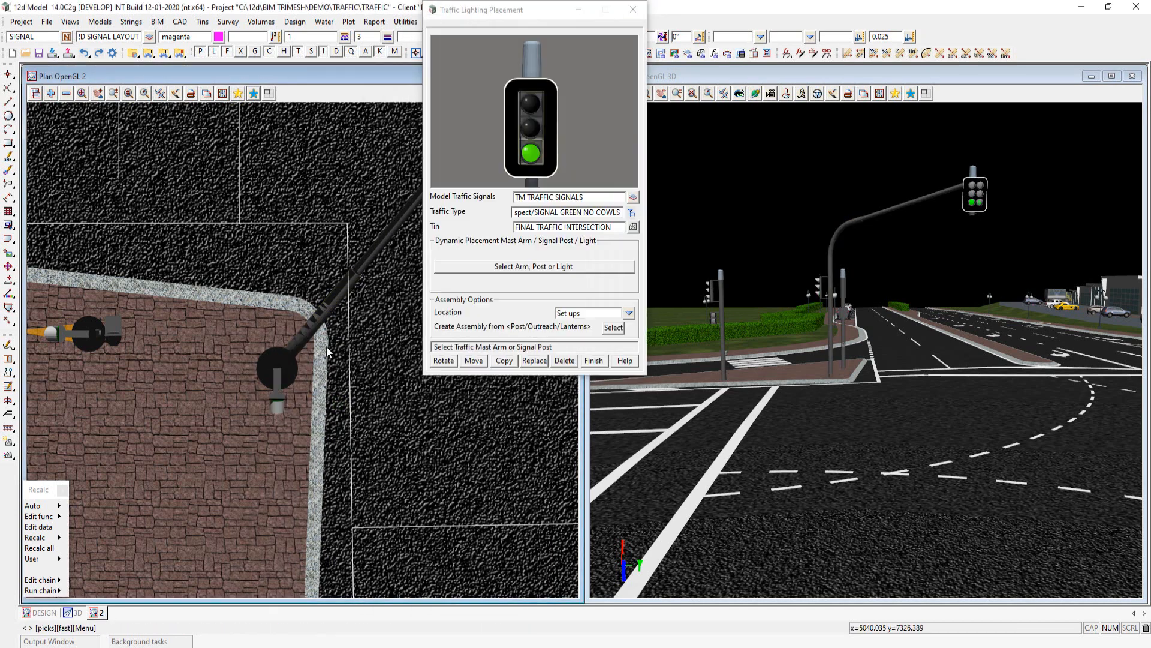
left_click(335, 373)
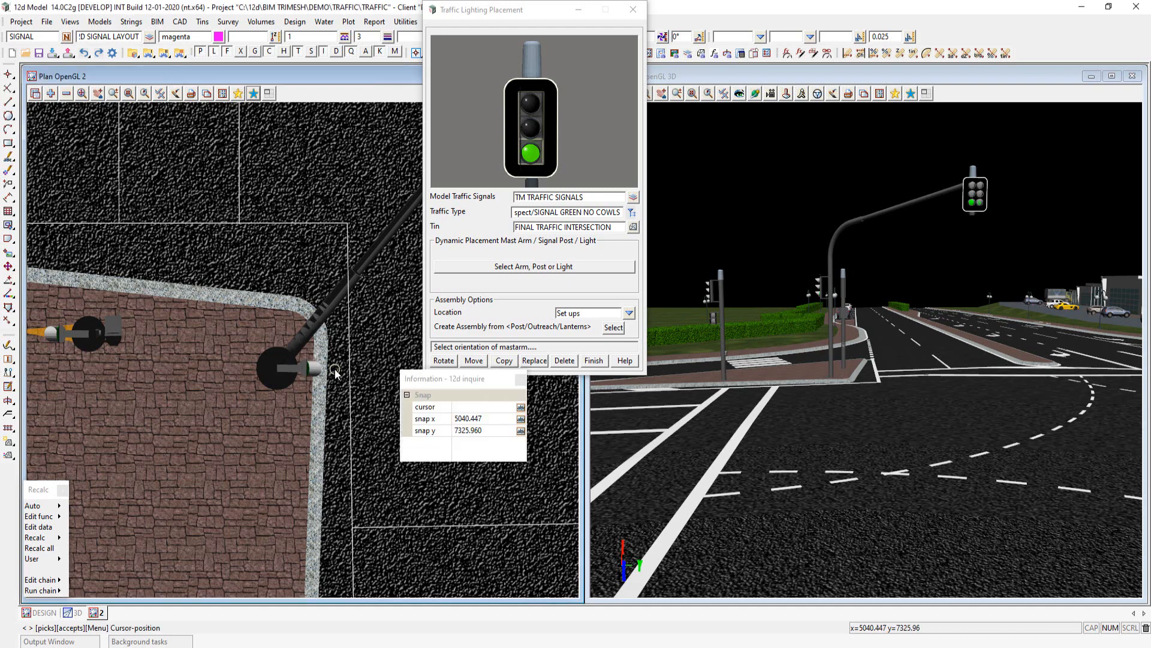
left_click(854, 324)
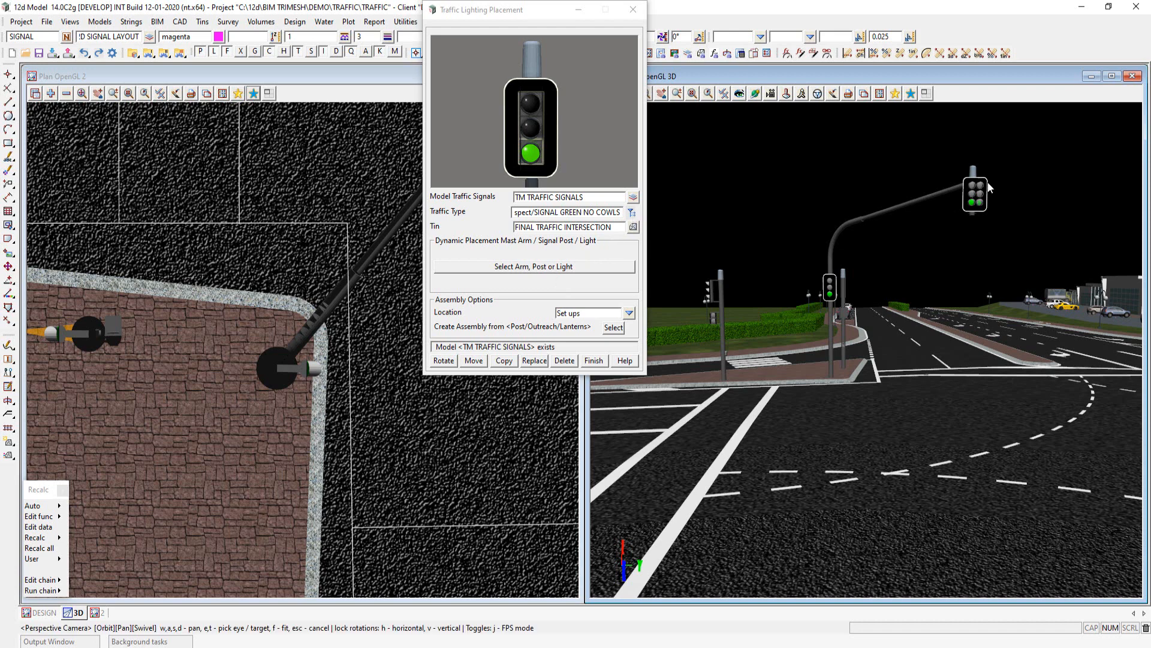
- Replace the two-column lantern at the end of the mast arm with the 4 aspect SIGNAL GREEN RTURN COWLS
left_click(632, 213)
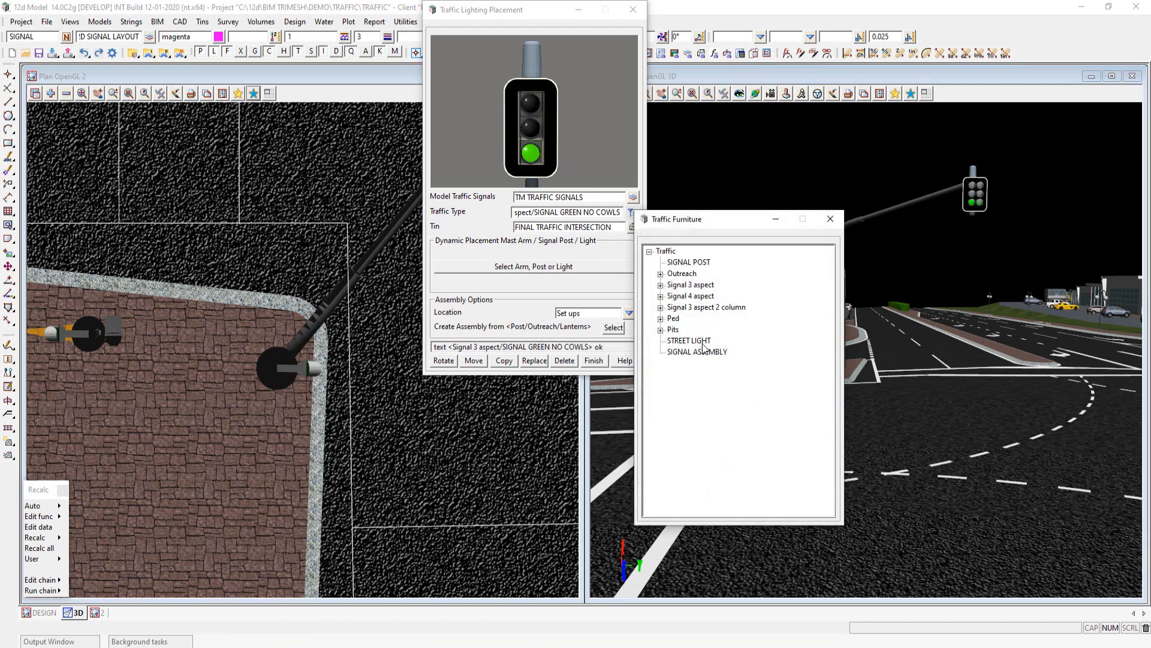
left_click(660, 308)
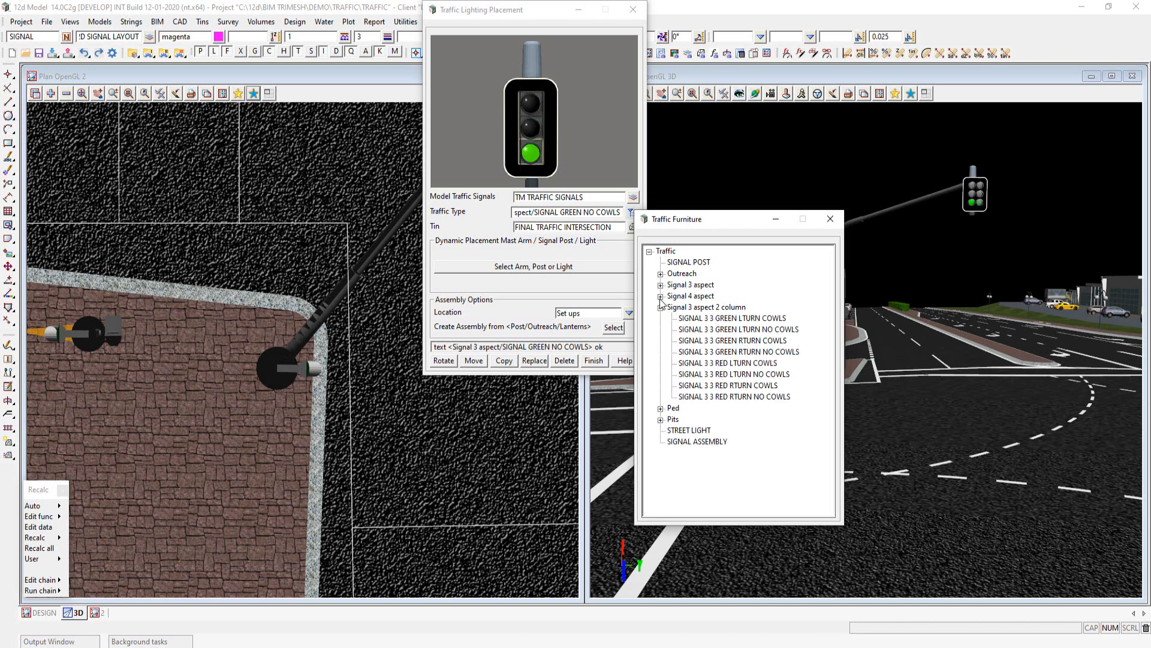
left_click(660, 296)
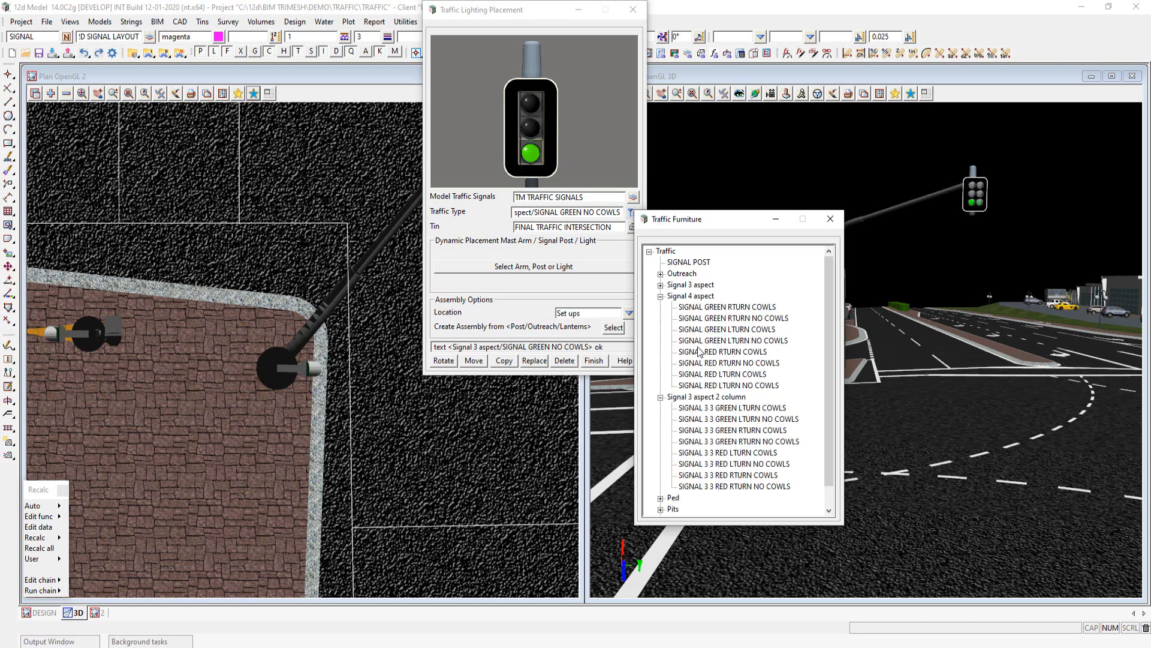
double_click(742, 307)
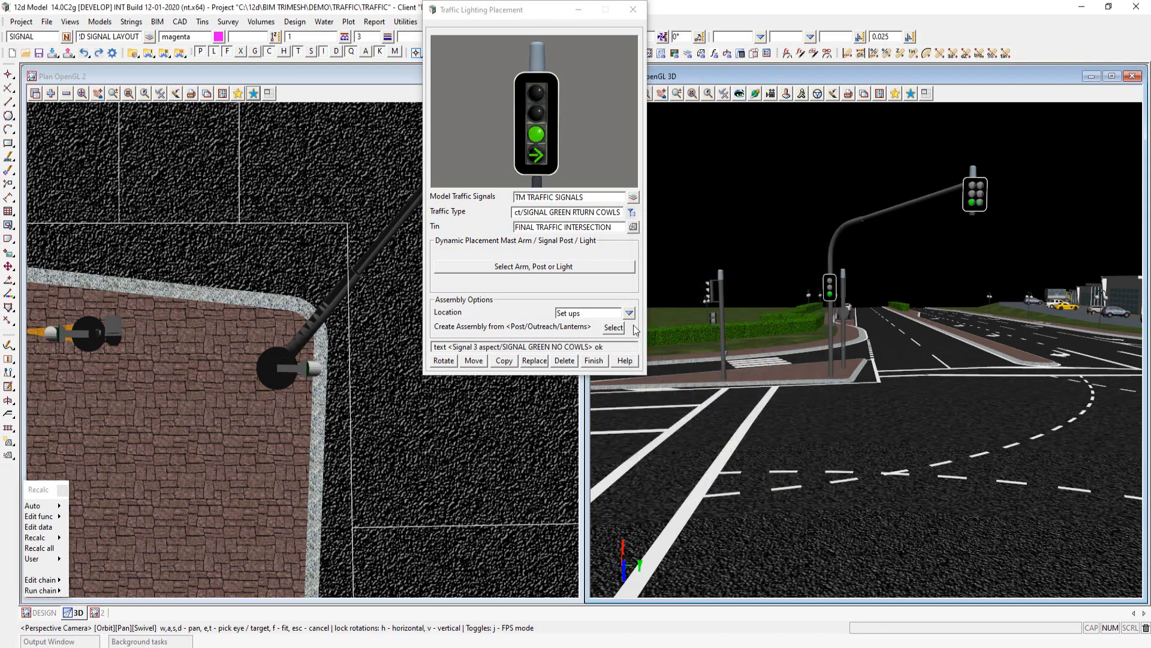
left_click(533, 360)
left_click(982, 203)
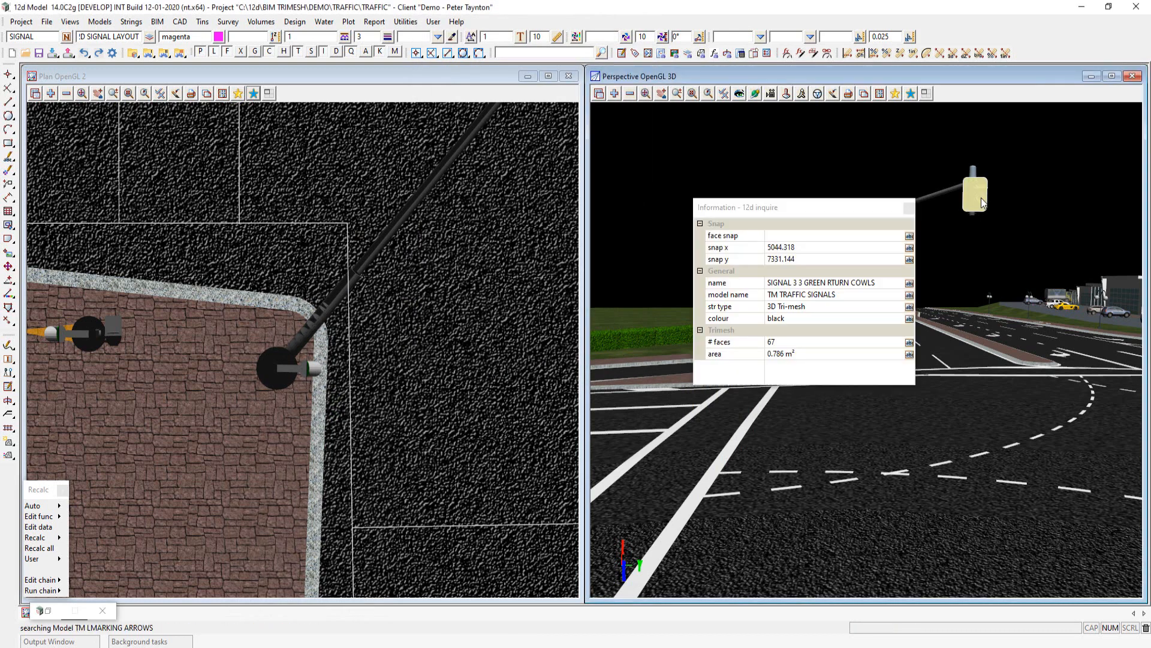
middle_click(981, 199)
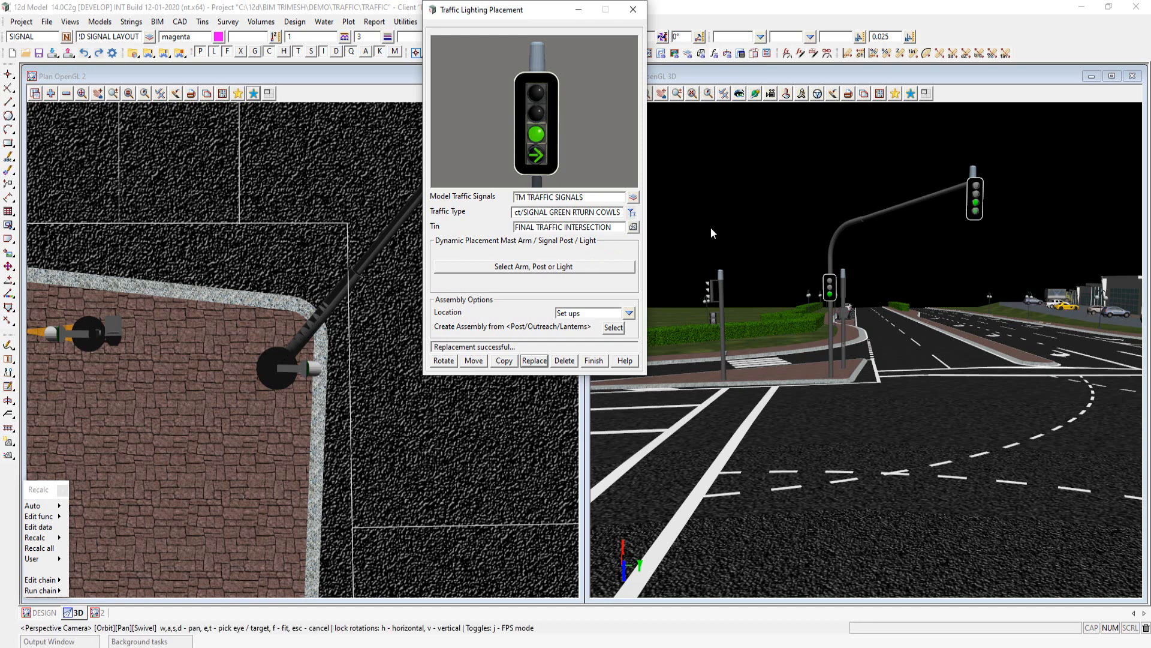
- Replace the mast arm in the island's north-eastern corner with the Outreach SIGNAL MAST 50
left_click(631, 213)
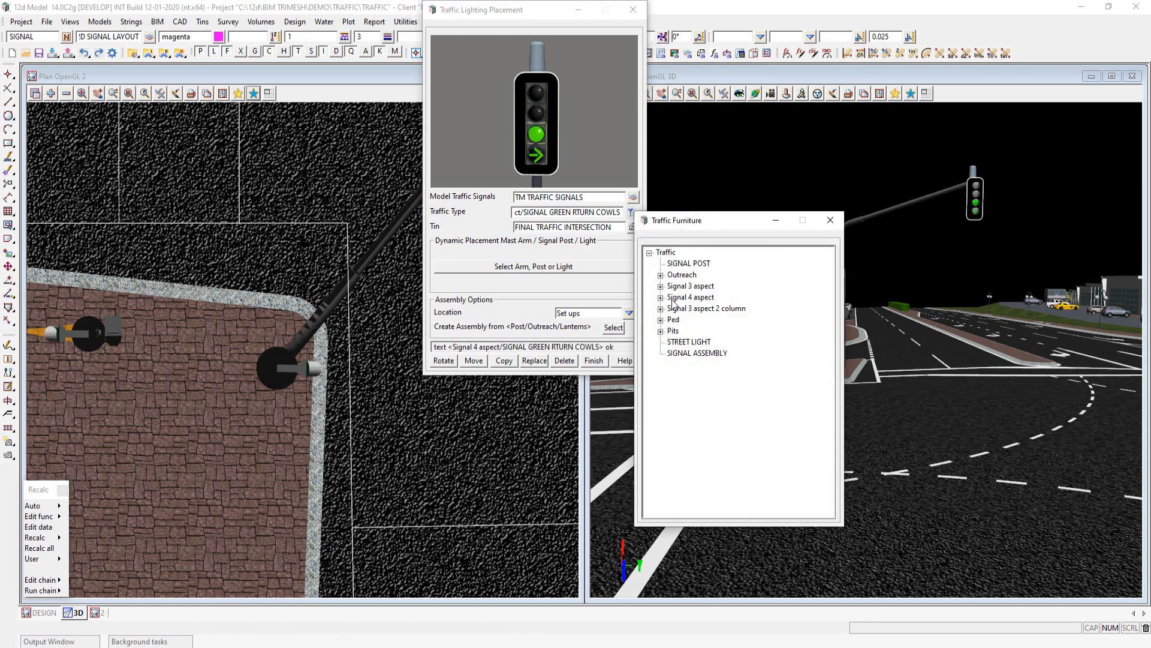
left_click(661, 275)
double_click(716, 298)
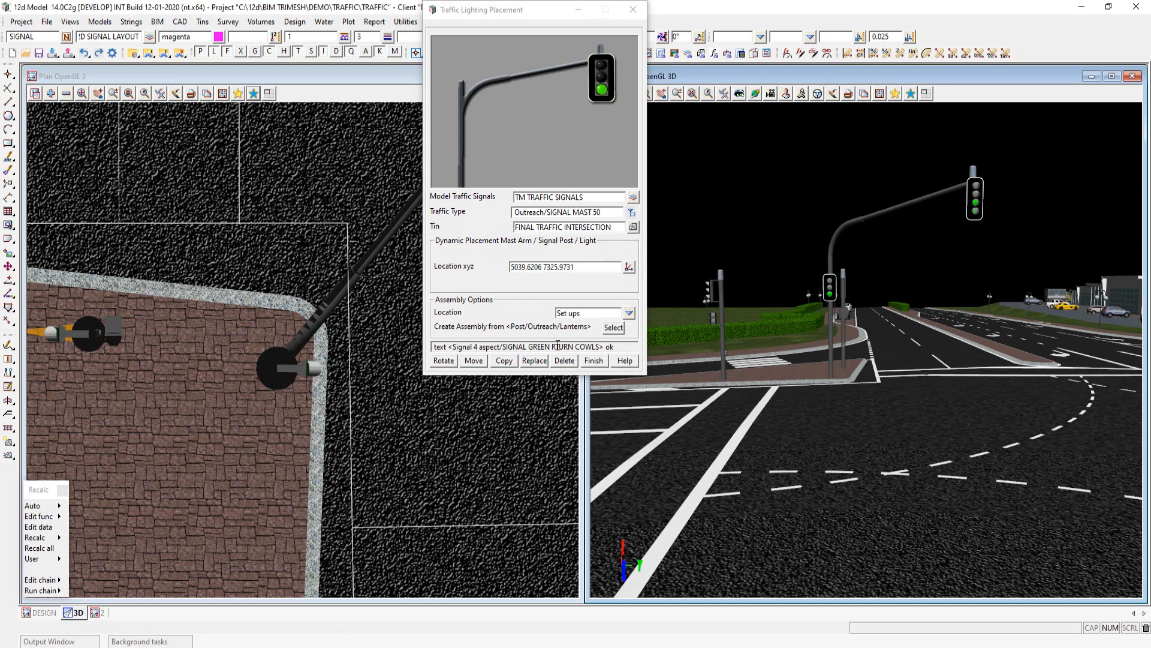
left_click(532, 360)
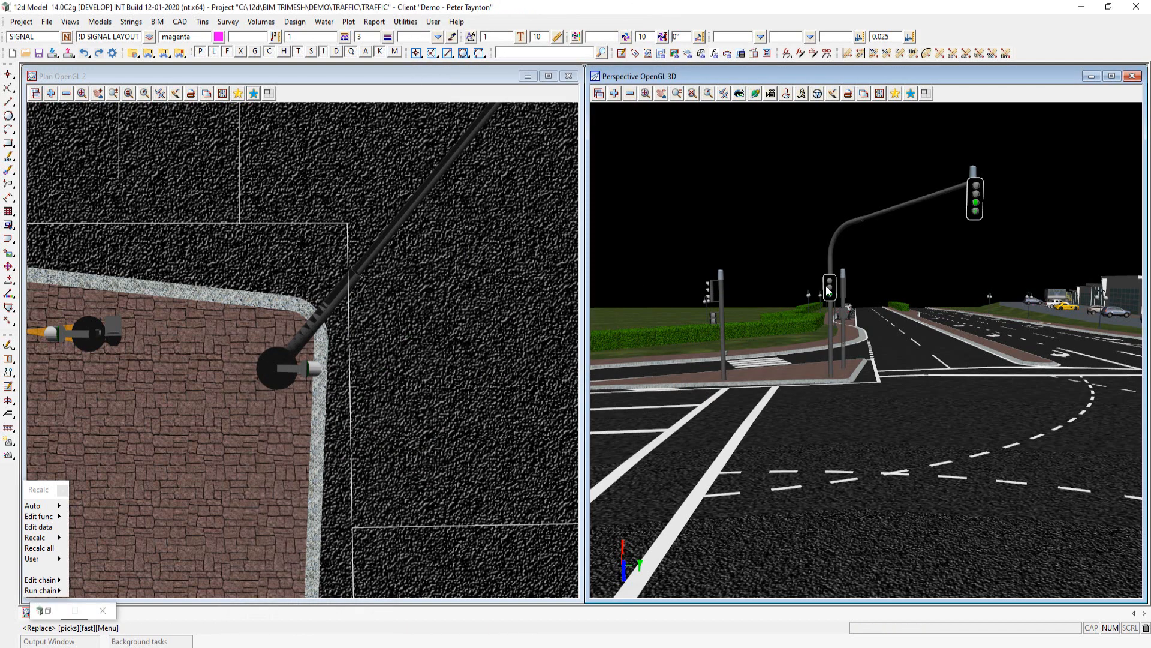
left_click(838, 240)
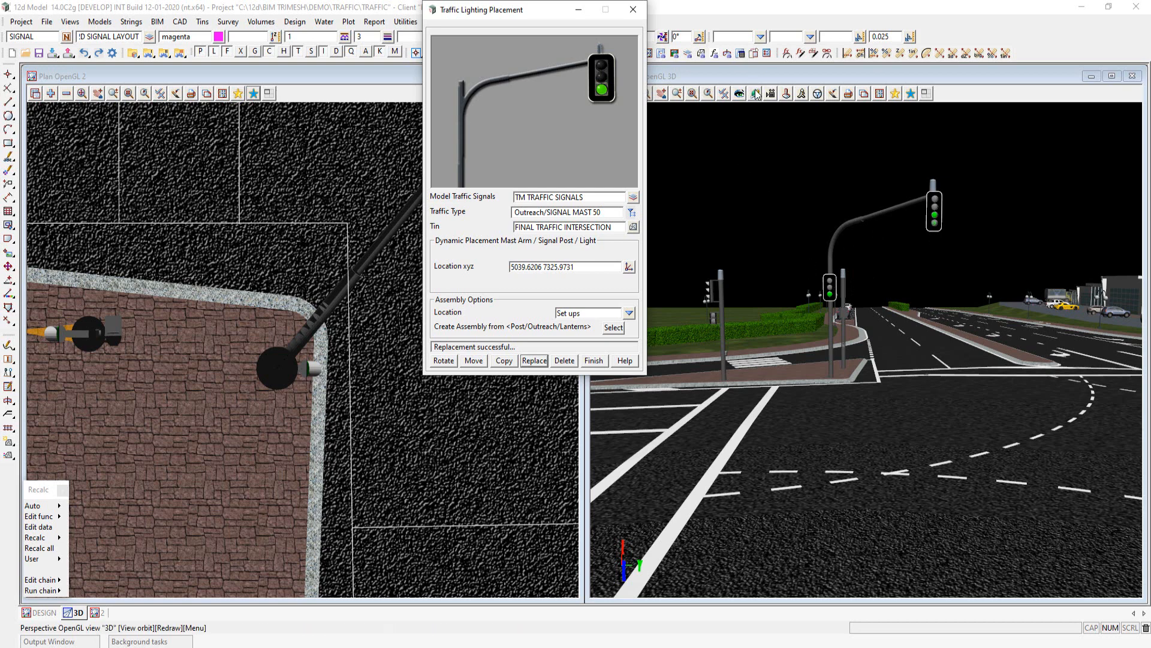
left_click(829, 374)
left_click_drag(828, 373, 974, 412)
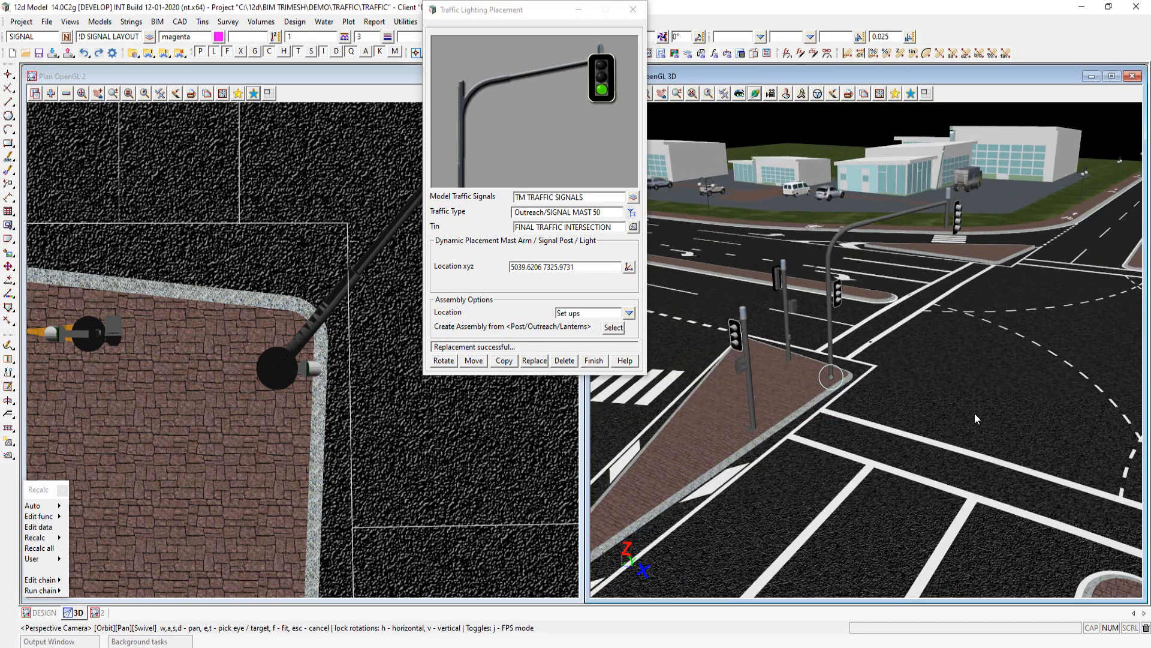
scroll(974, 413, "down", 3)
scroll(853, 408, "up", 3)
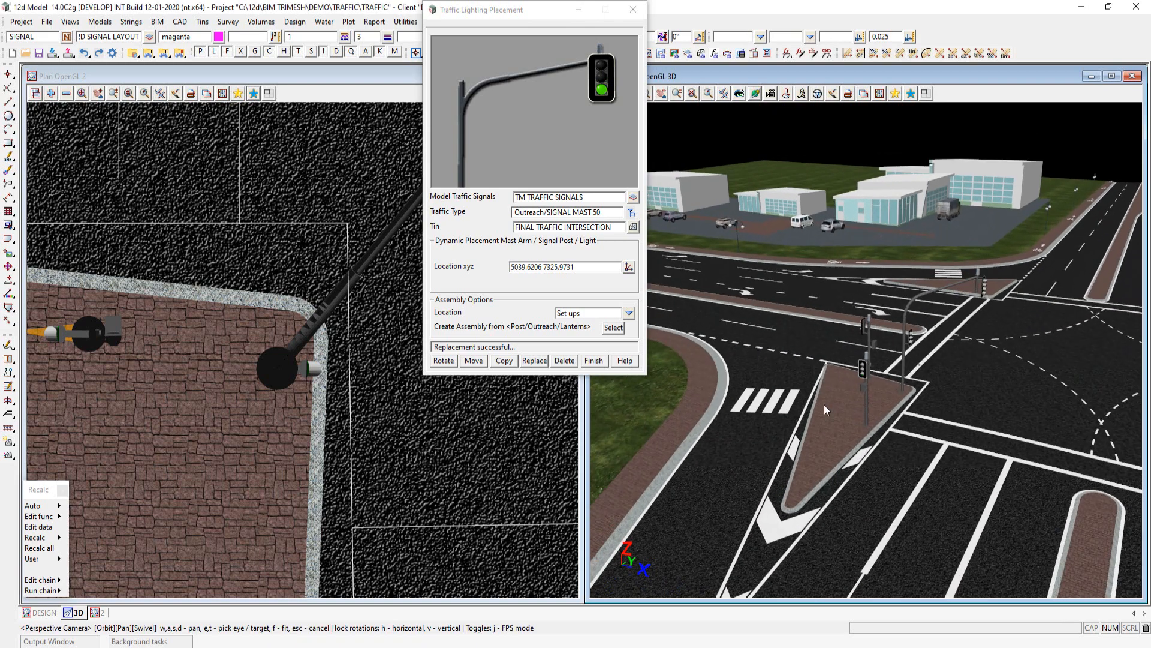
scroll(284, 346, "down", 4)
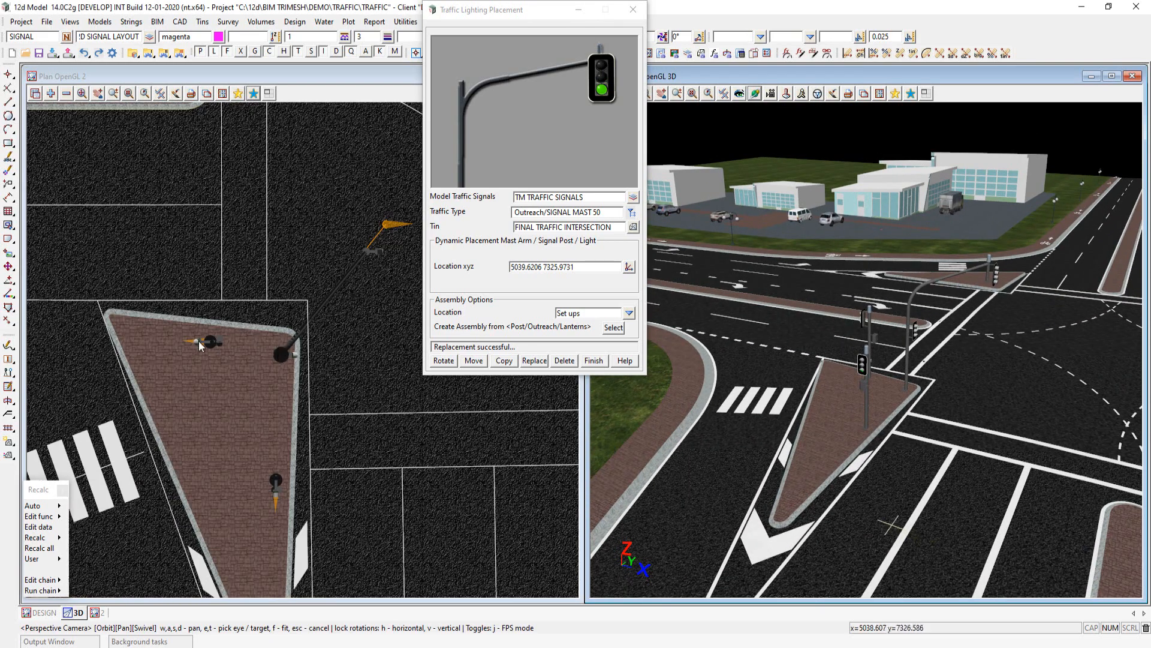
- Rotate the signal post near the south-west island's northern kerb so its lantern faces west along the layout symbol
scroll(230, 350, "up", 1)
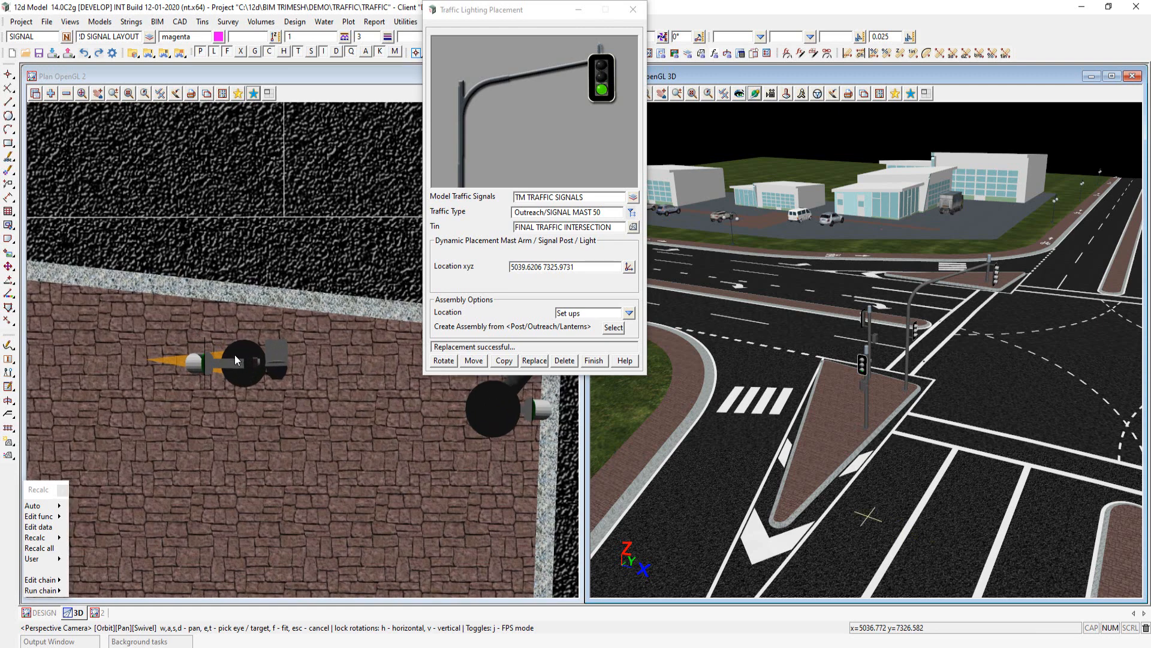
left_click(443, 363)
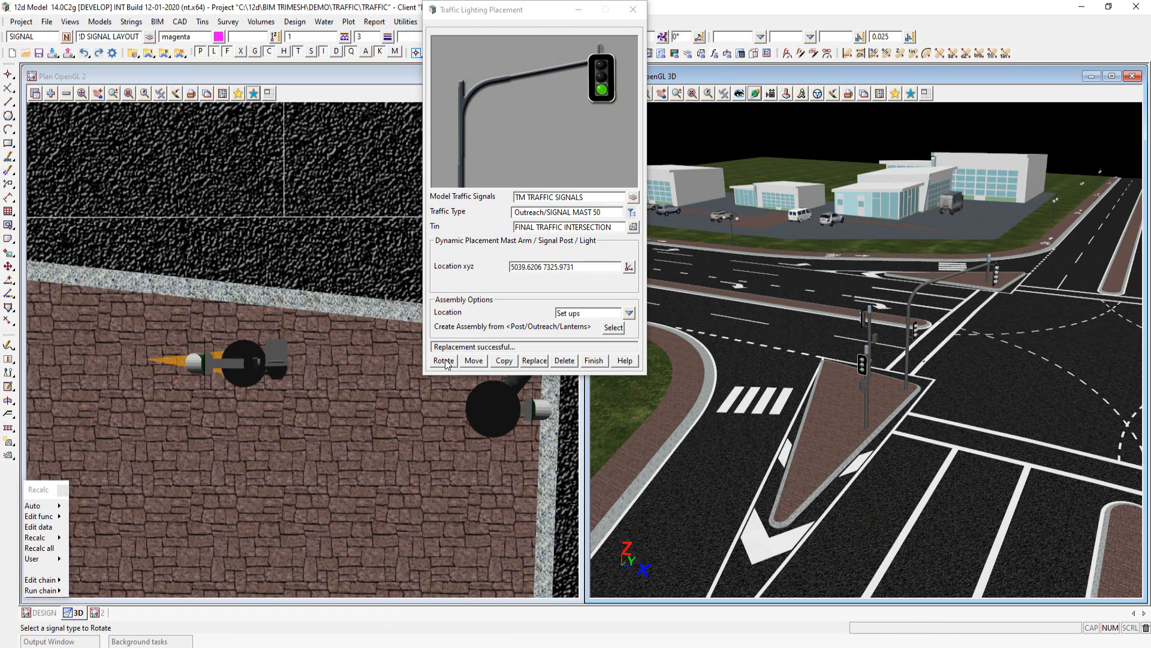
left_click(243, 339)
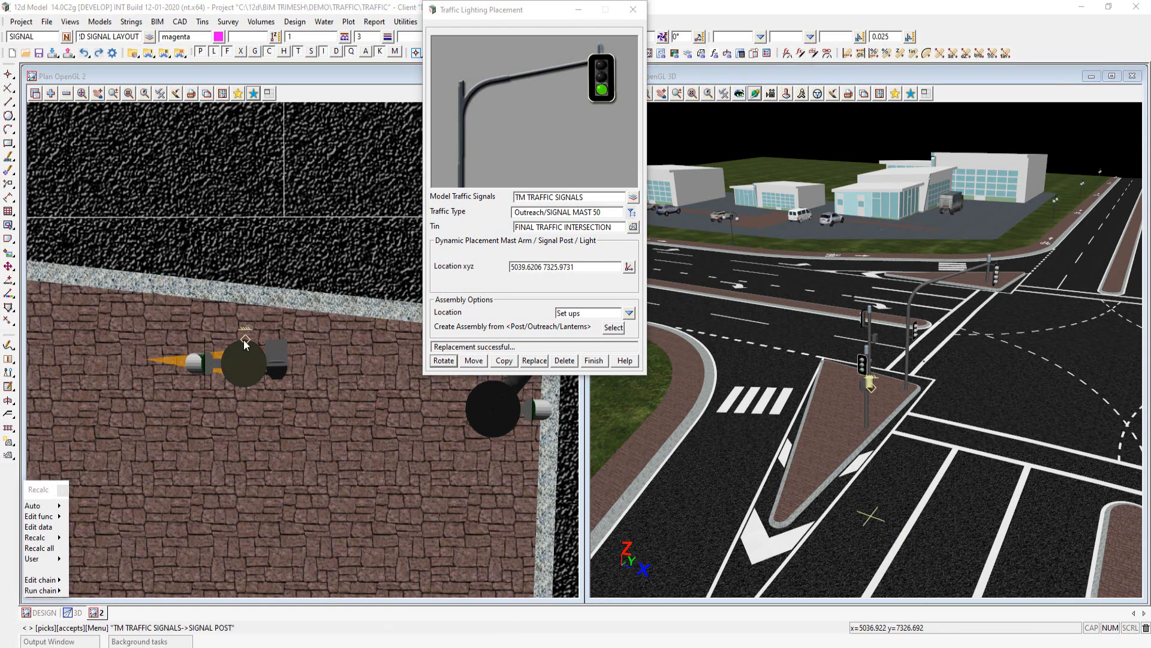
middle_click(244, 340)
scroll(244, 339, "up", 1)
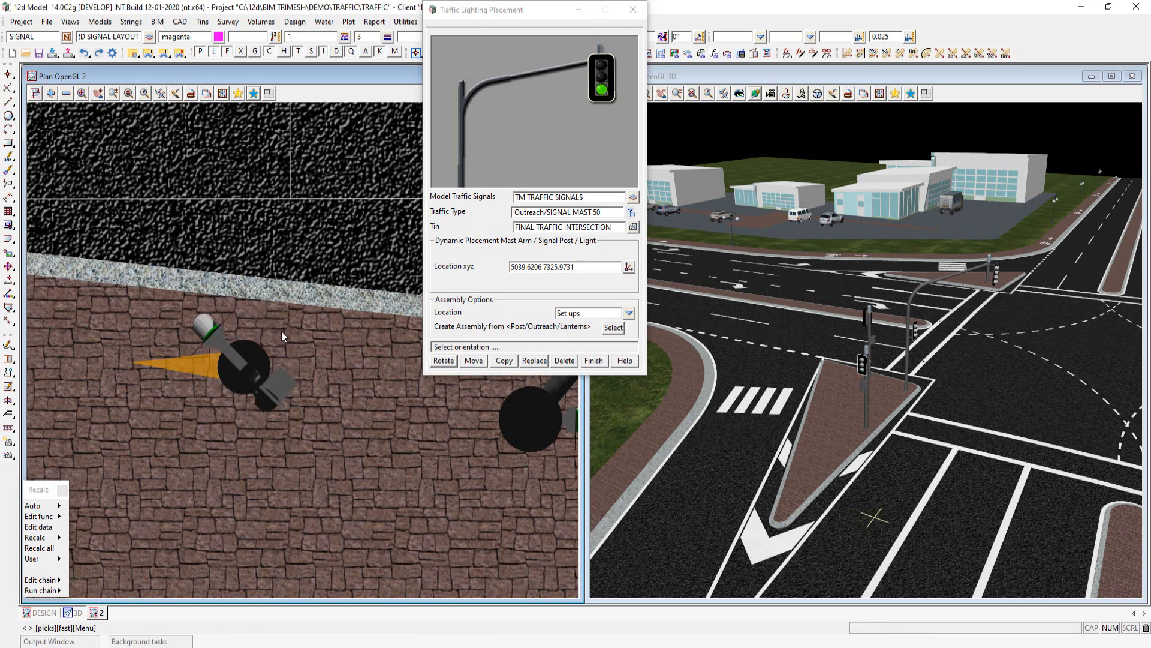
left_click(246, 301)
middle_click(245, 301)
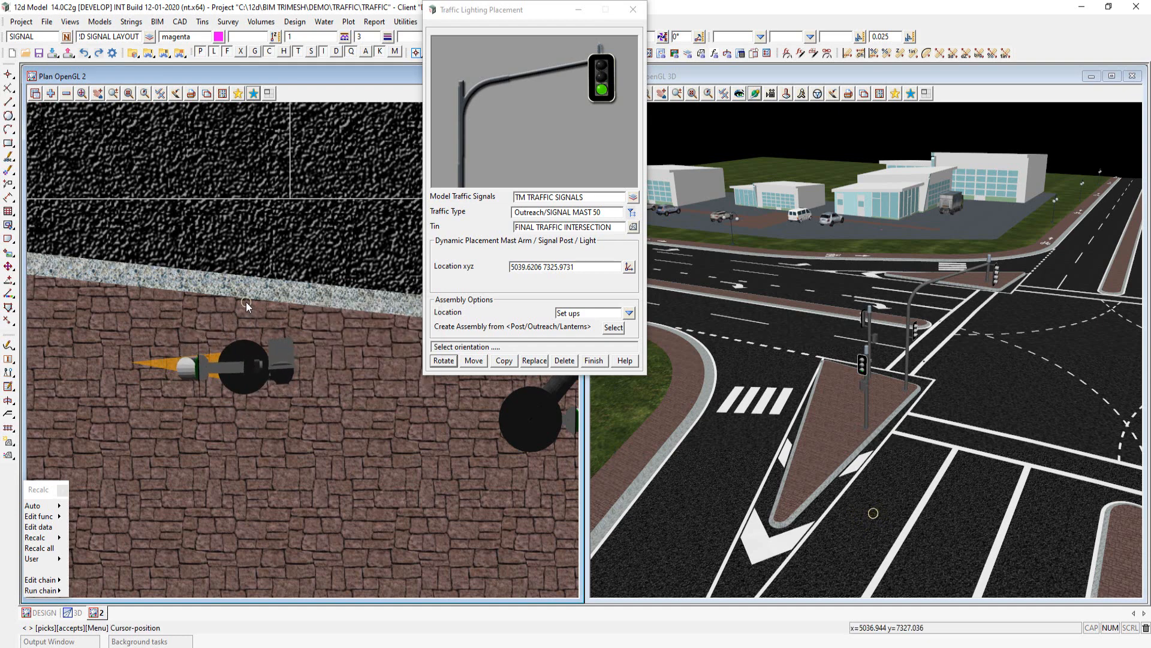
- Switch the traffic type to SIGNAL ASSEMBLY and choose the Outreach 5.0 Green 4 Aspect assembly
scroll(229, 386, "down", 6)
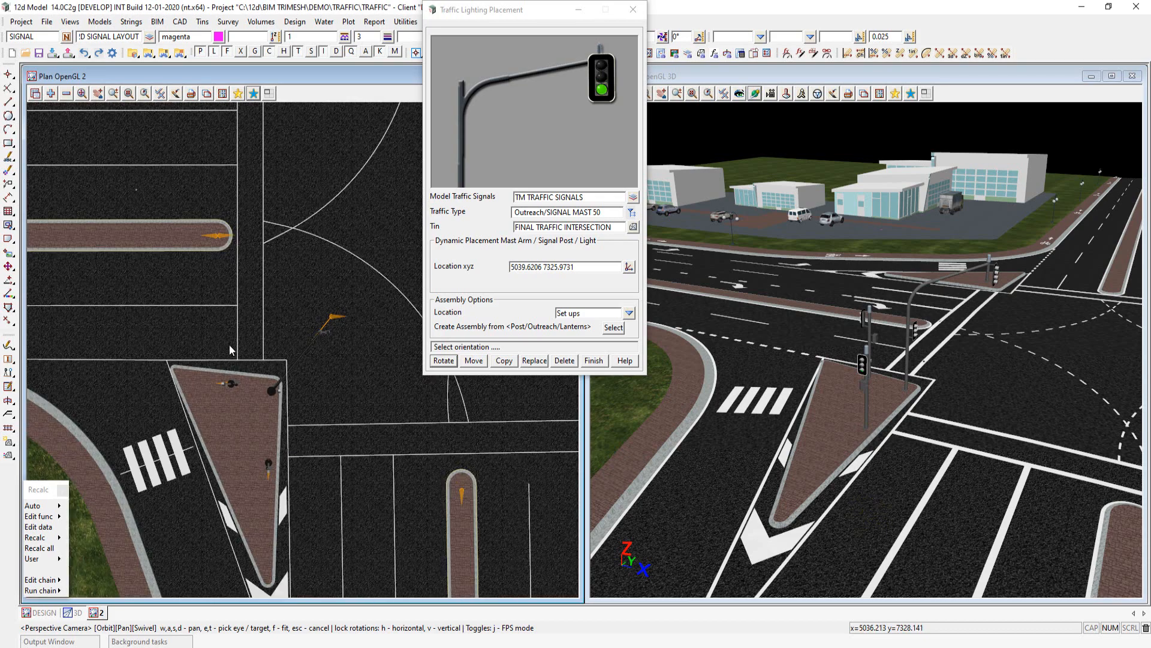
scroll(229, 387, "down", 3)
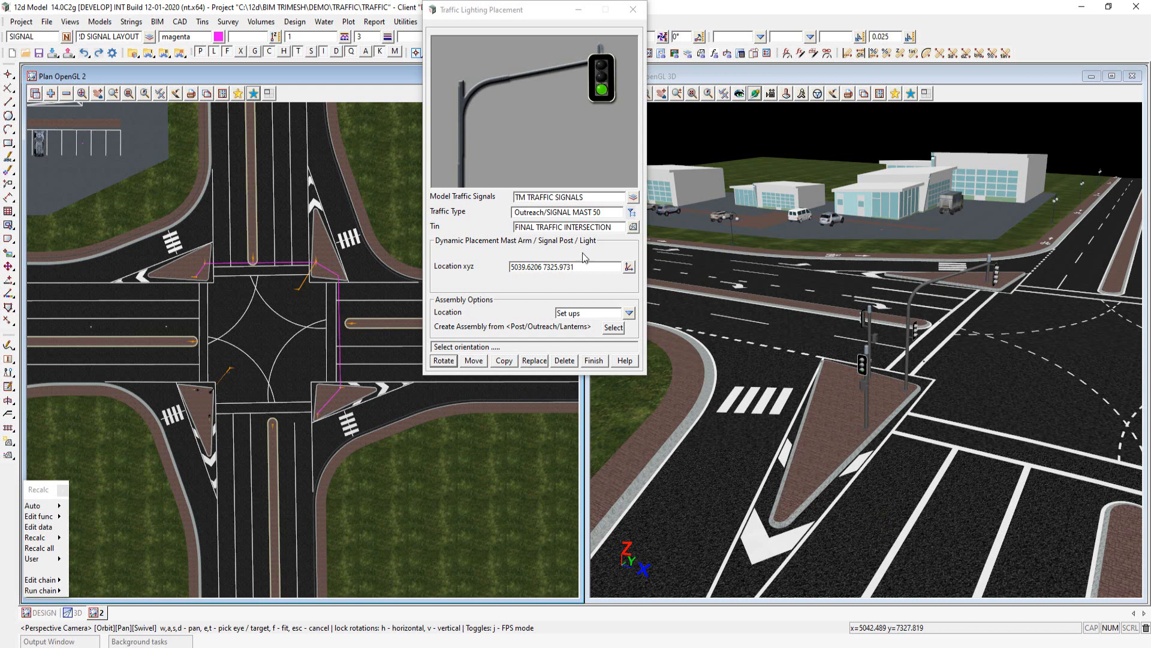
left_click(631, 212)
double_click(686, 353)
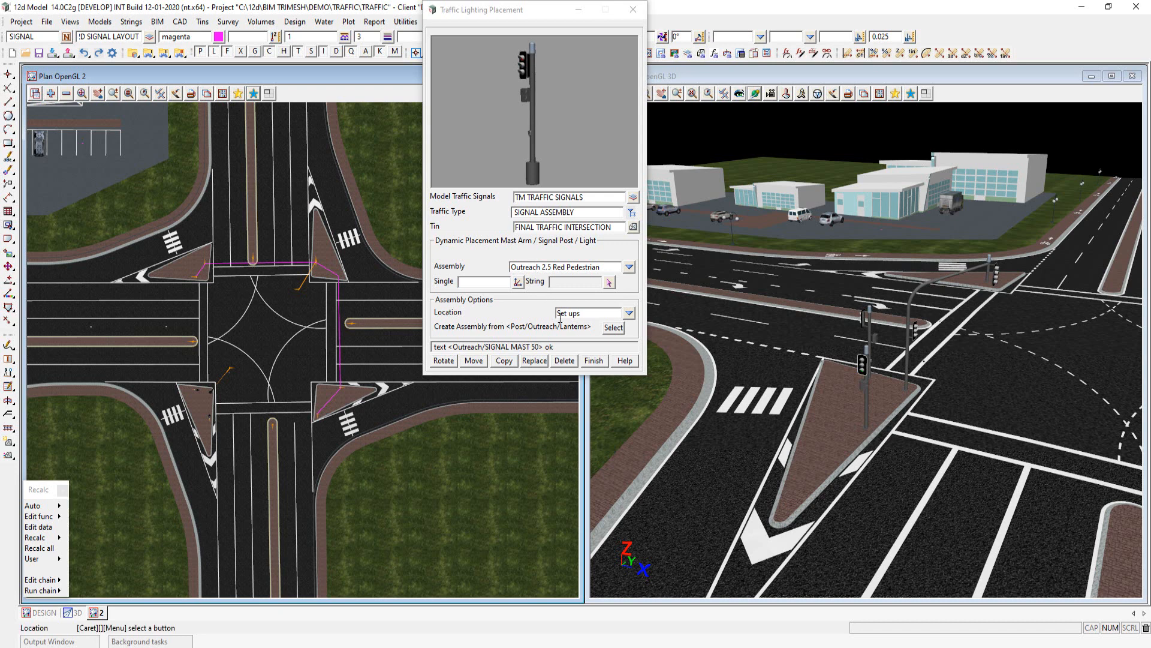
left_click(629, 267)
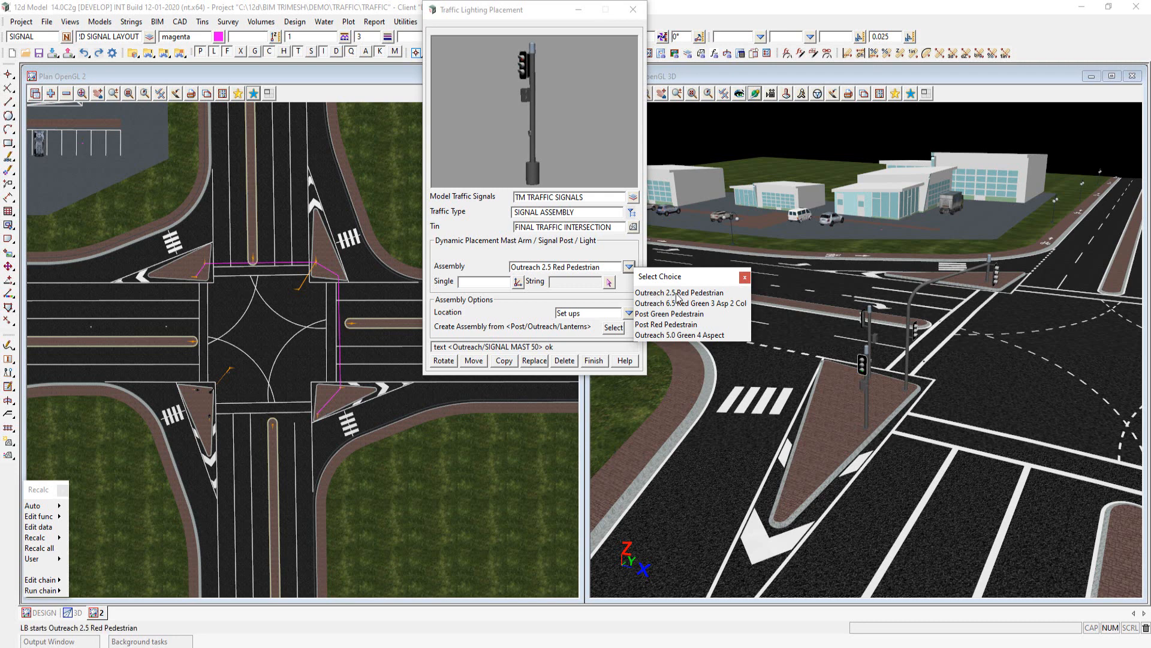
left_click(743, 278)
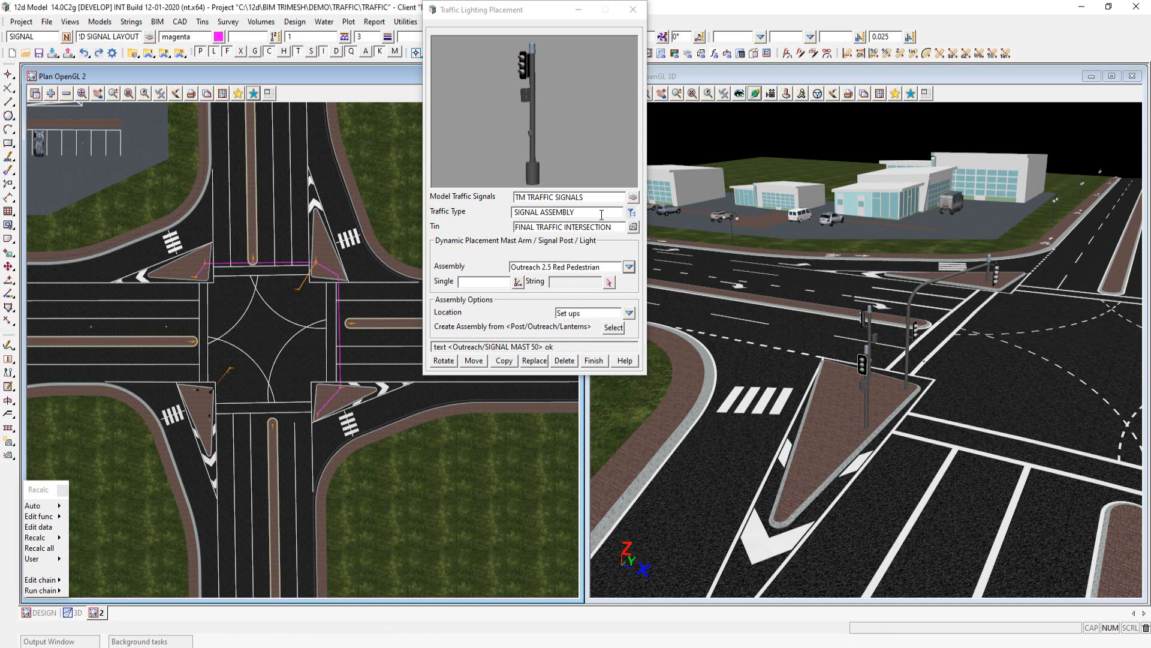
left_click(629, 266)
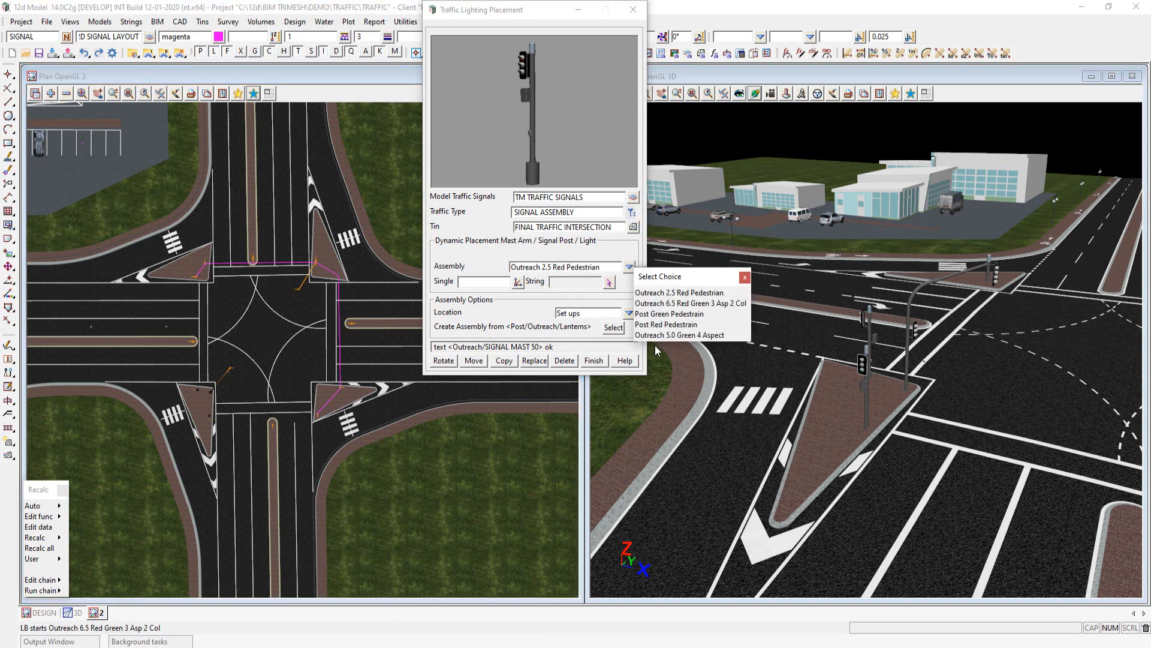
left_click(667, 335)
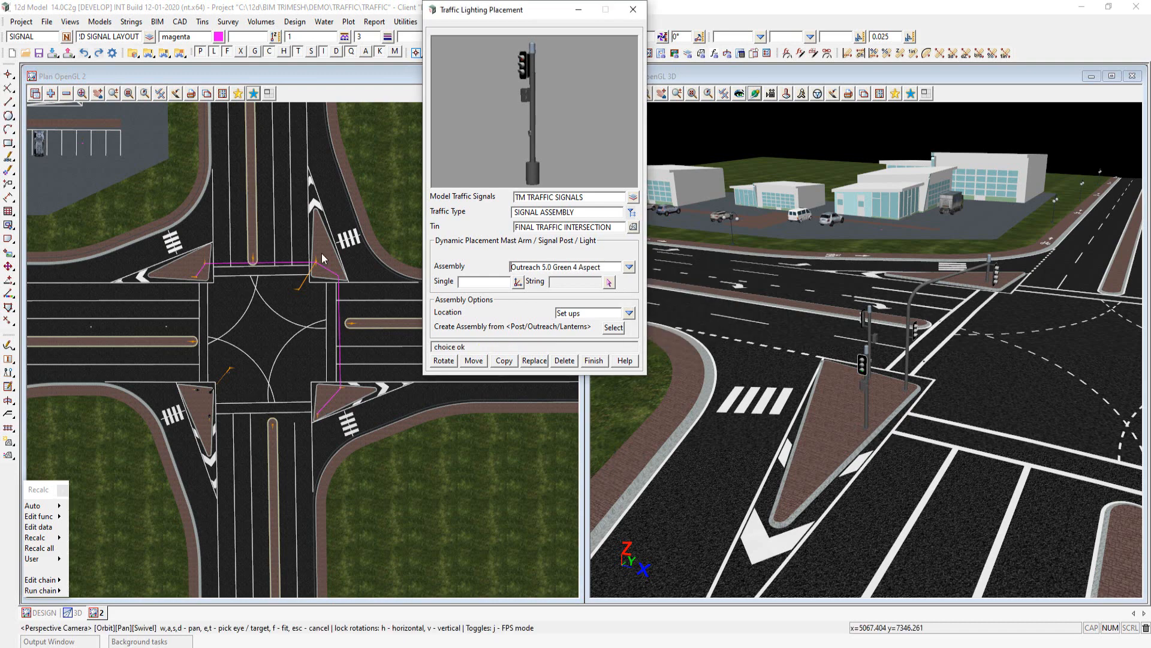
- Place the mast arm assembly as a single item in the south-western corner of the north-east traffic island
scroll(320, 259, "up", 3)
scroll(319, 259, "up", 2)
left_click(518, 281)
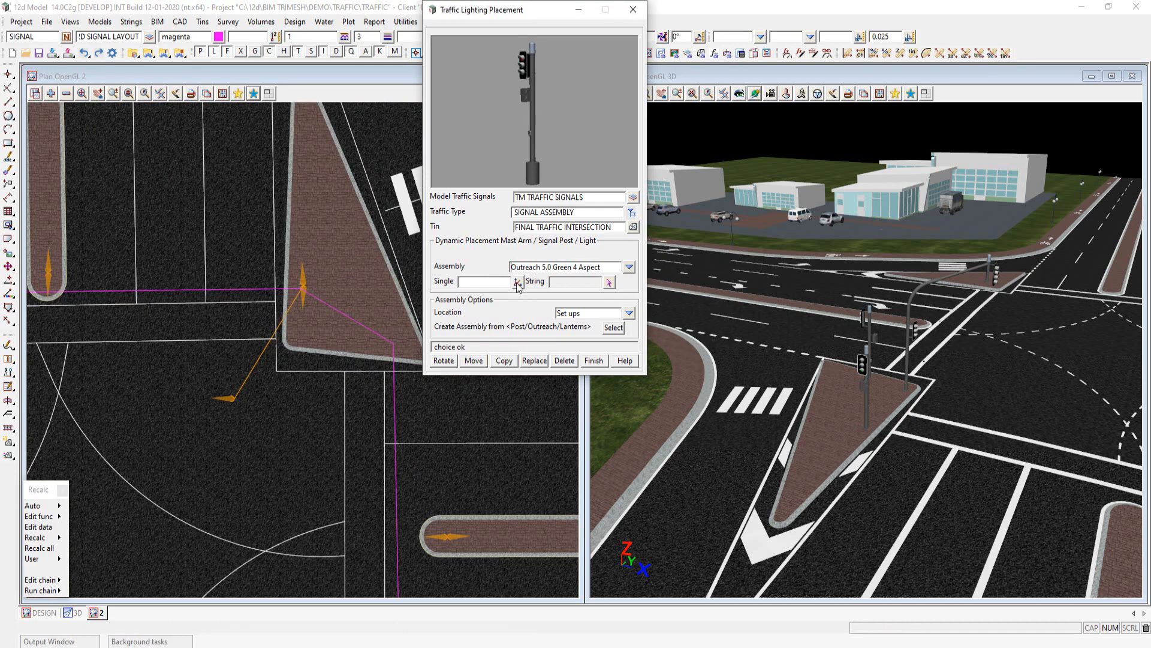
left_click(298, 325)
middle_click(305, 320)
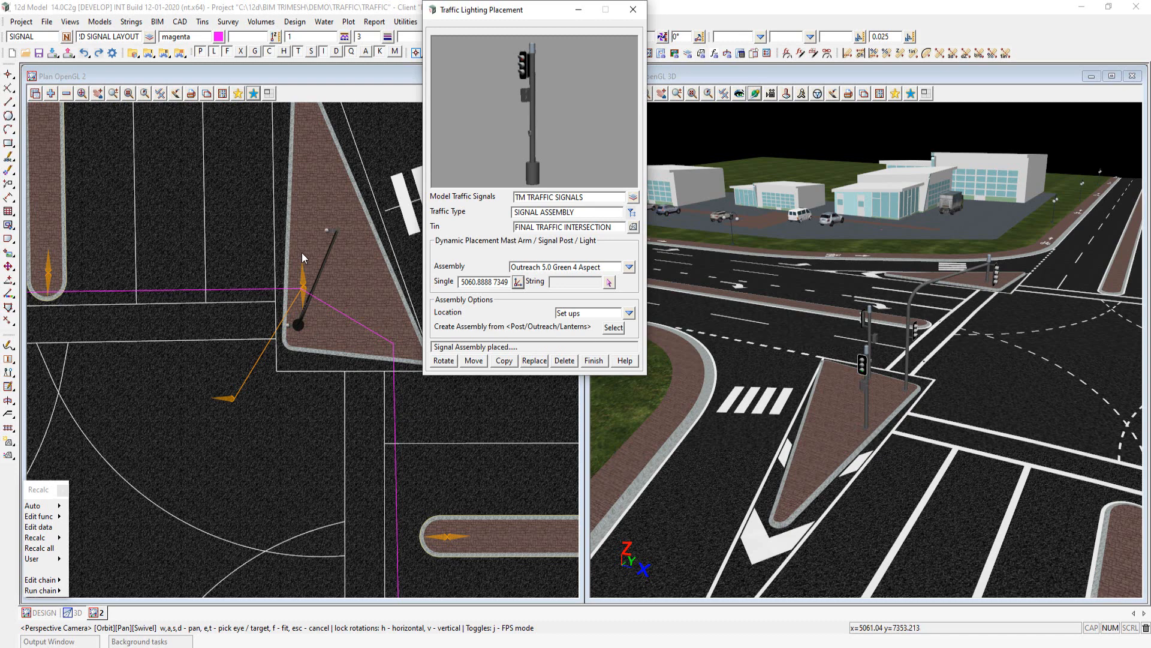
- Rotate the north-east island's mast arm assembly so its arm reaches south-west over the intersection to the outreach layout symbol
scroll(301, 253, "up", 1)
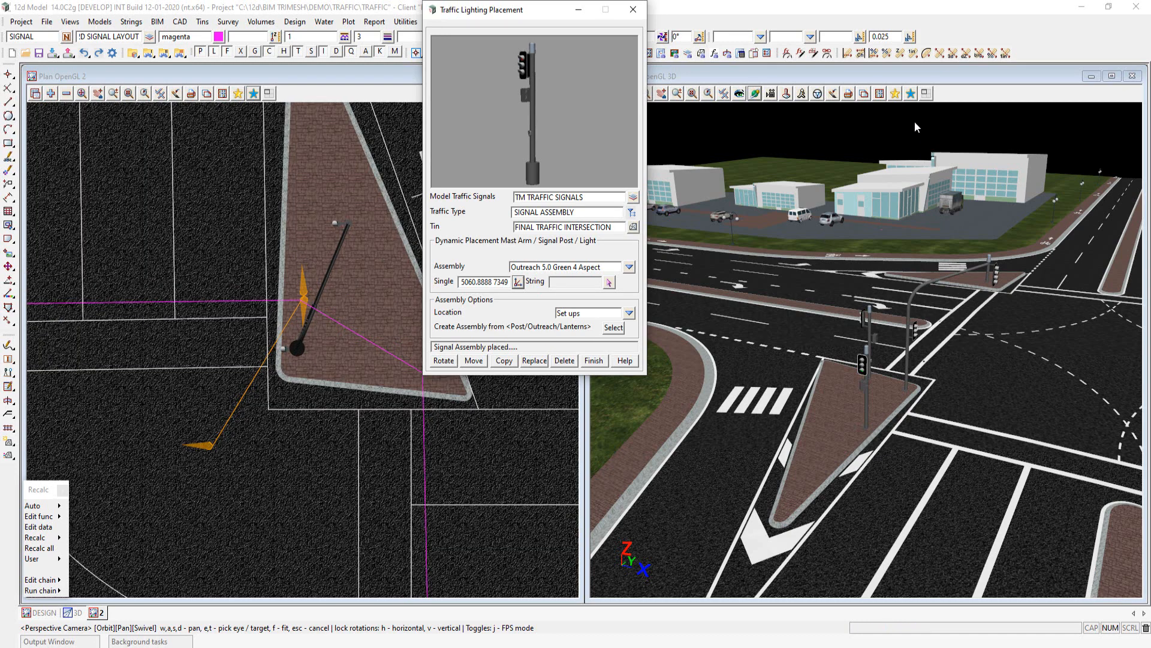
left_click(755, 95)
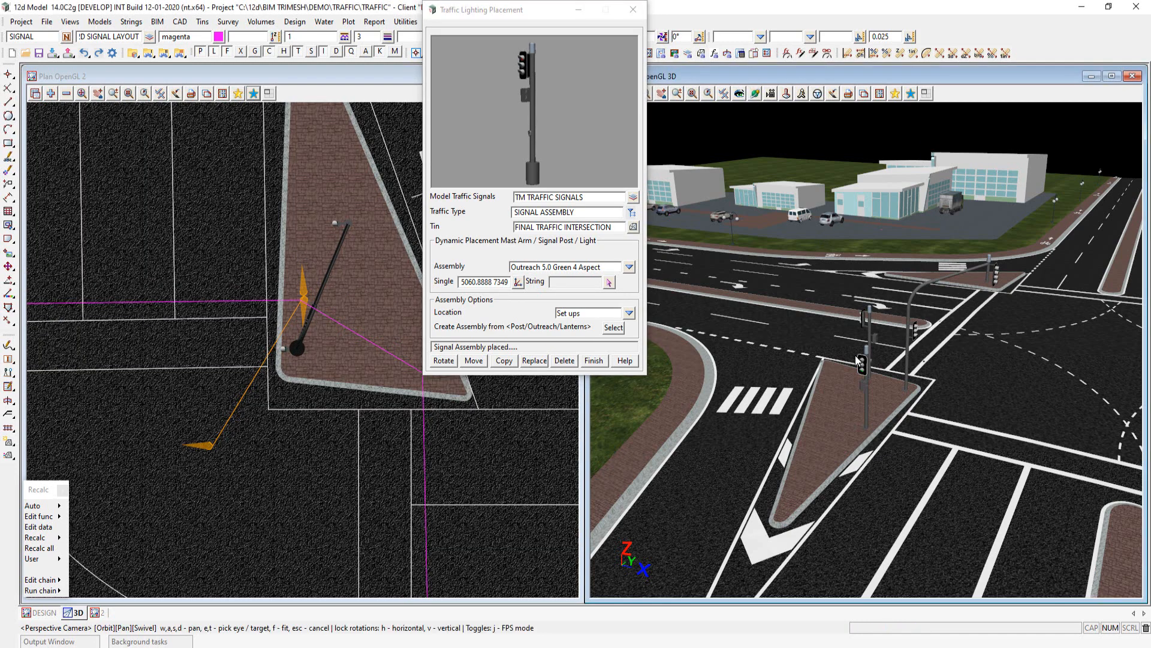
mouse_move(837, 360)
middle_mouse_down()
mouse_move(858, 361)
mouse_move(818, 360)
middle_mouse_up()
scroll(823, 363, "down", 2)
scroll(819, 361, "down", 6)
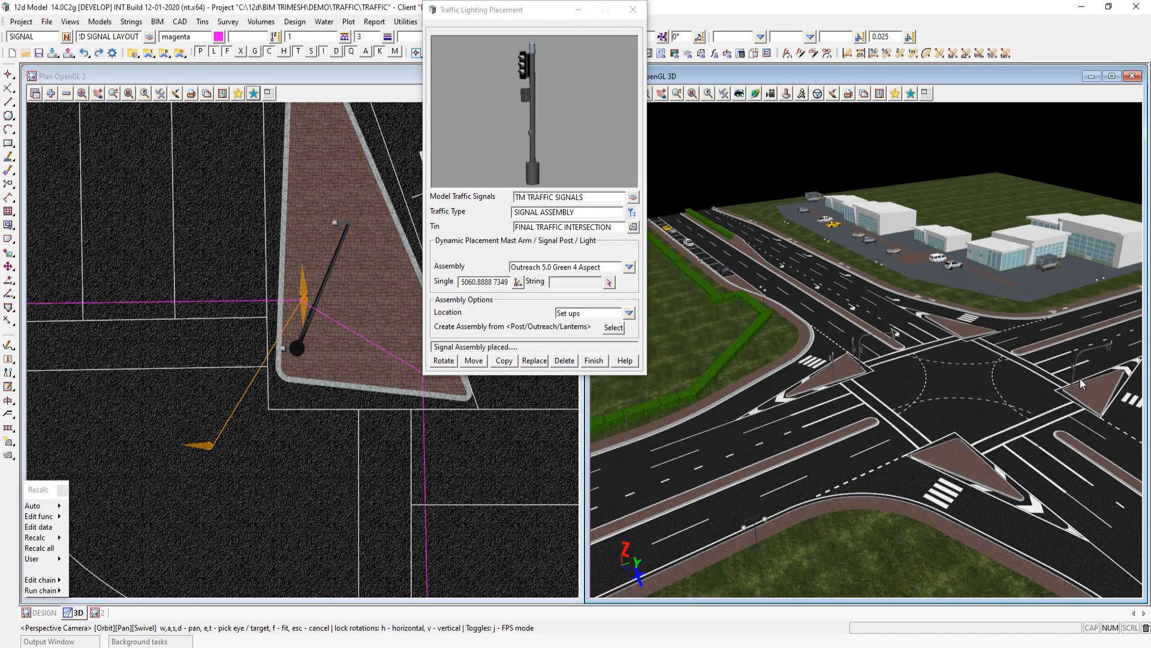
scroll(1079, 381, "down", 1)
scroll(1078, 379, "up", 5)
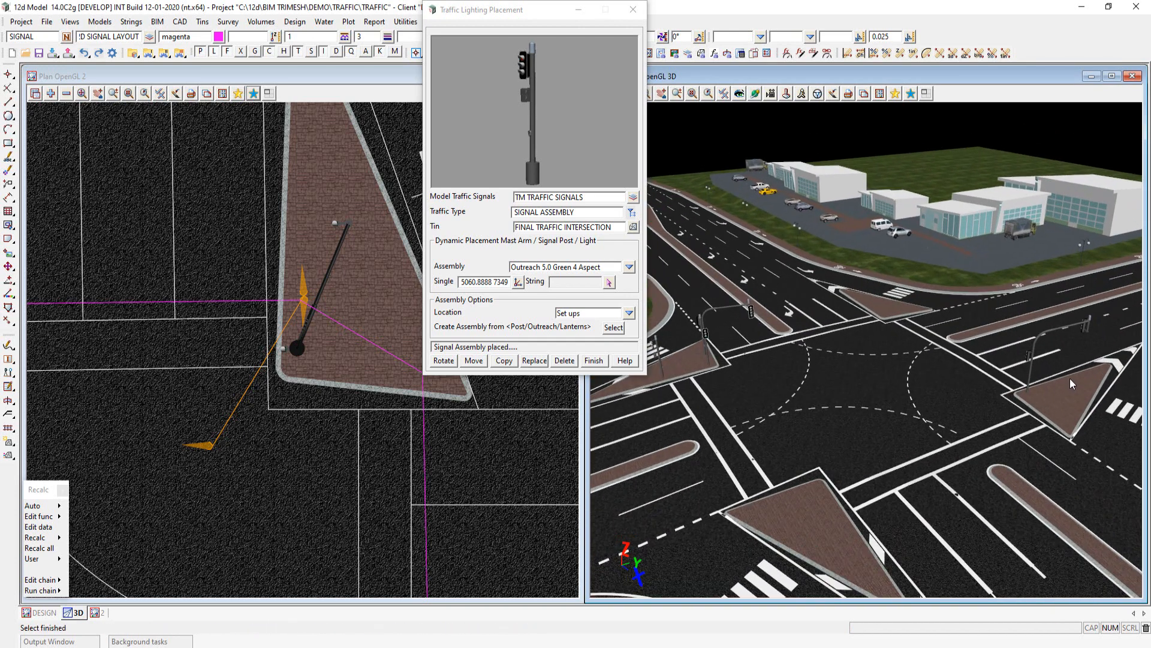
scroll(1070, 379, "up", 4)
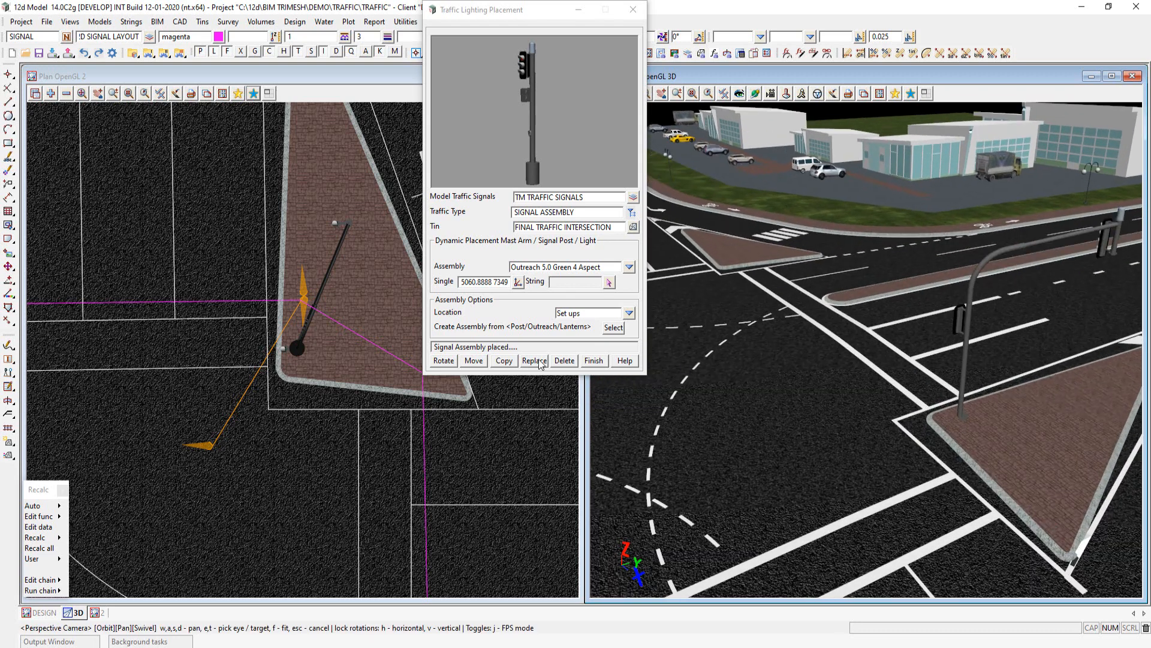
left_click(444, 361)
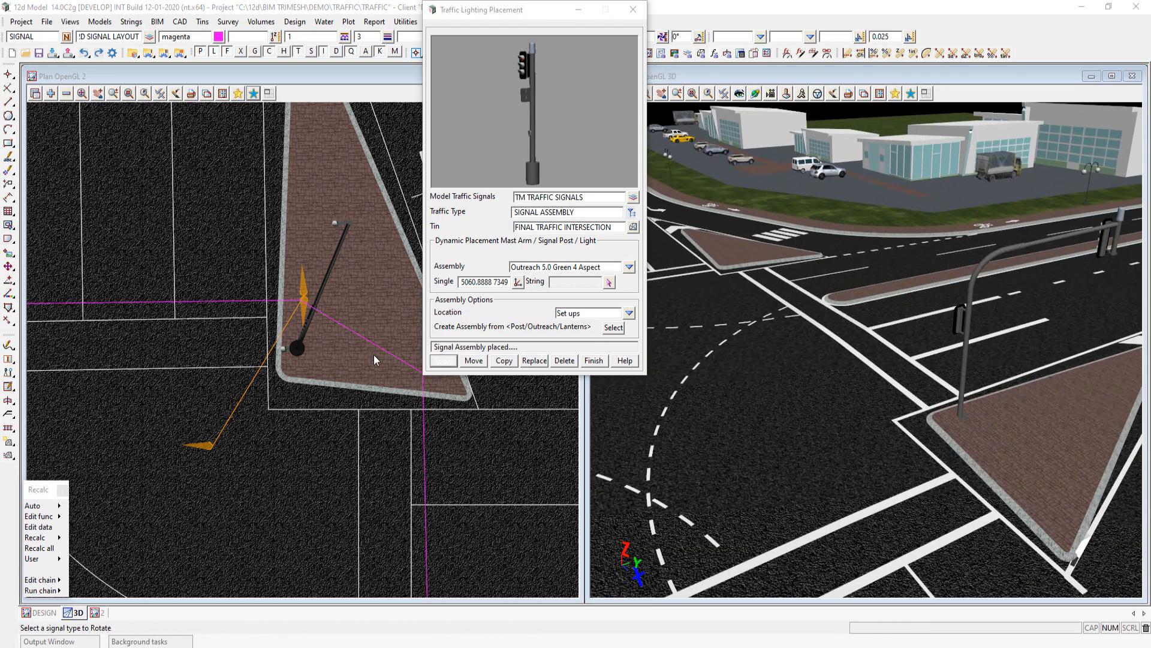
left_click(328, 277)
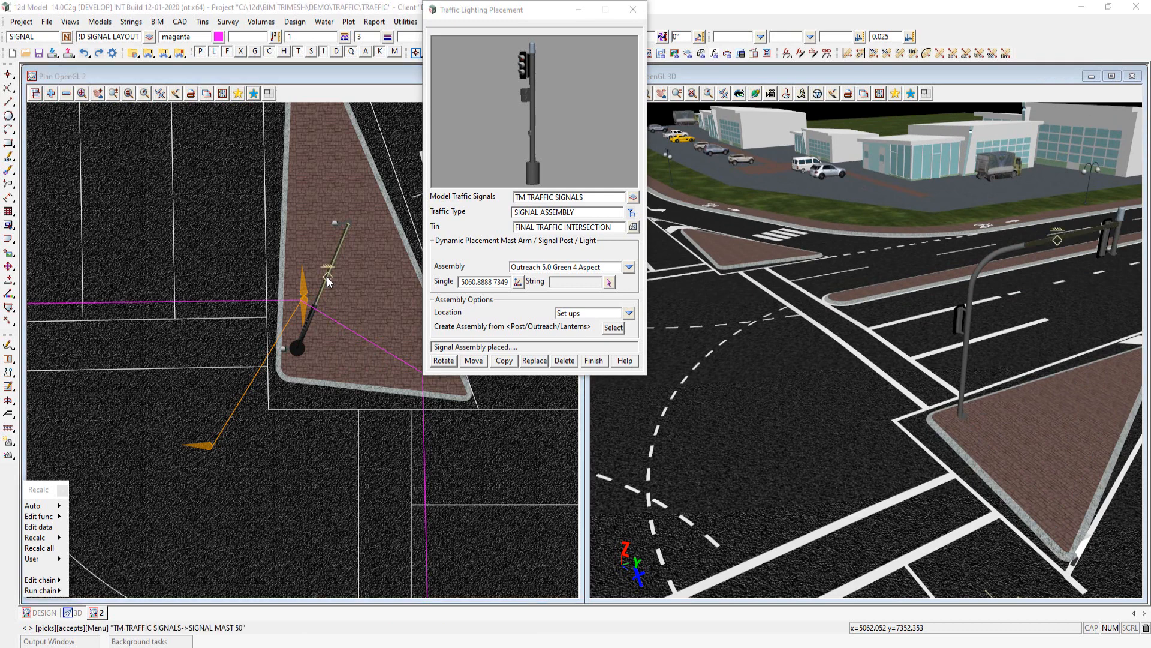
left_click(322, 304)
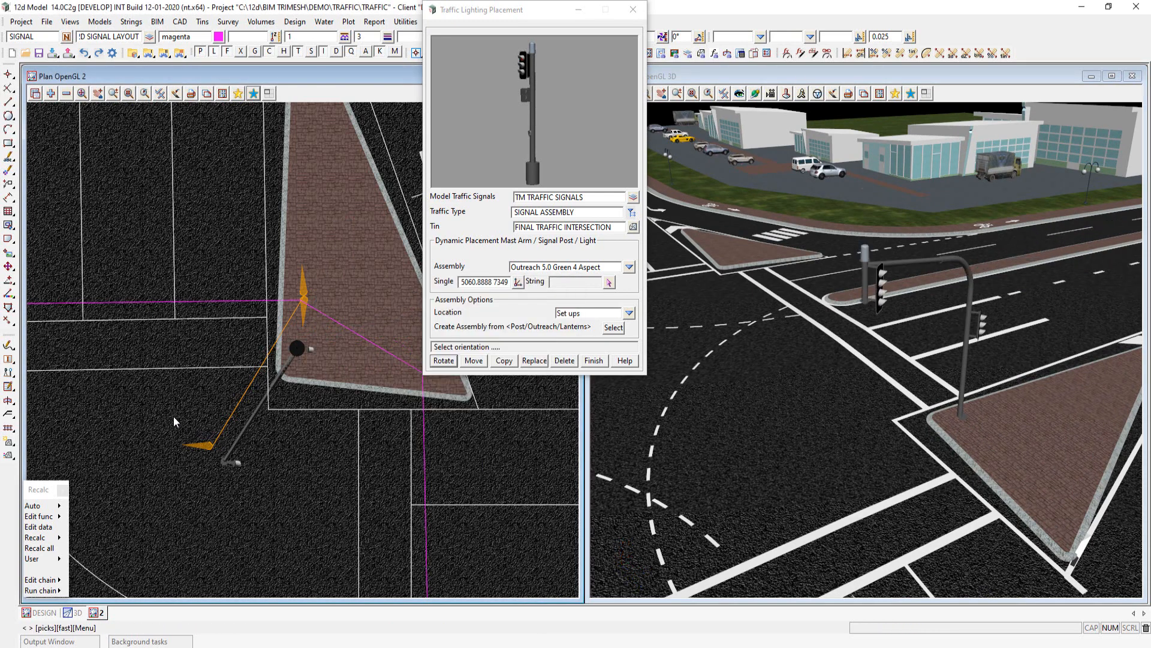
left_click(187, 447)
middle_click(186, 448)
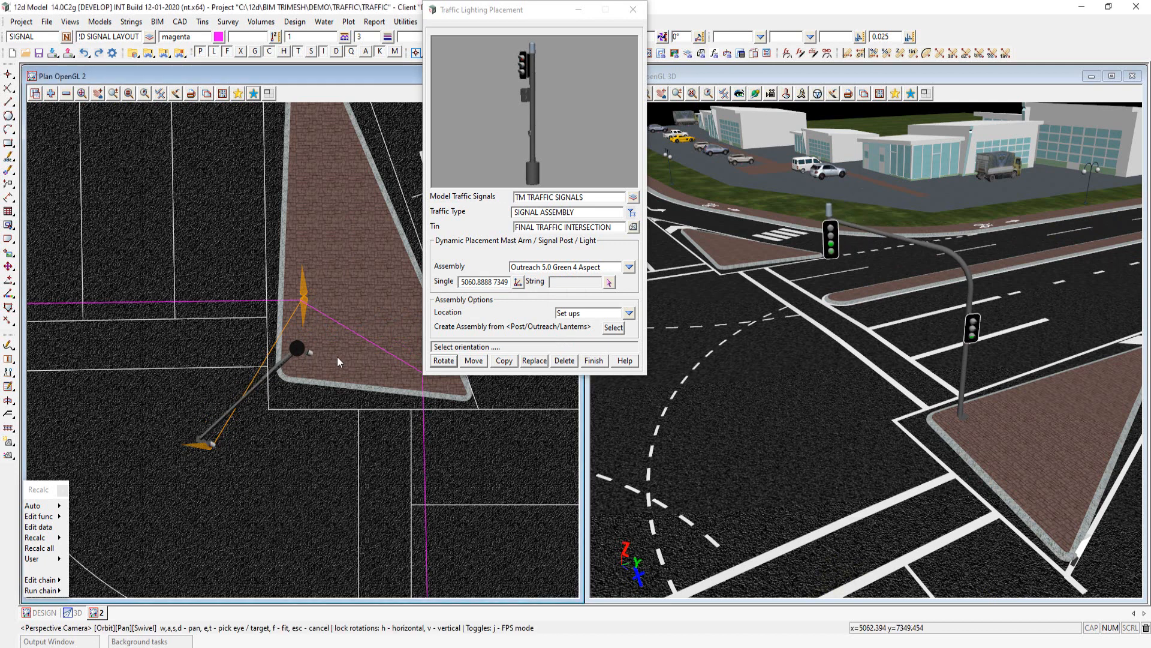
- Create an assembly from the signal post near the south-west island's northern kerb and save it as ped post in the working folder
scroll(439, 403, "down", 5)
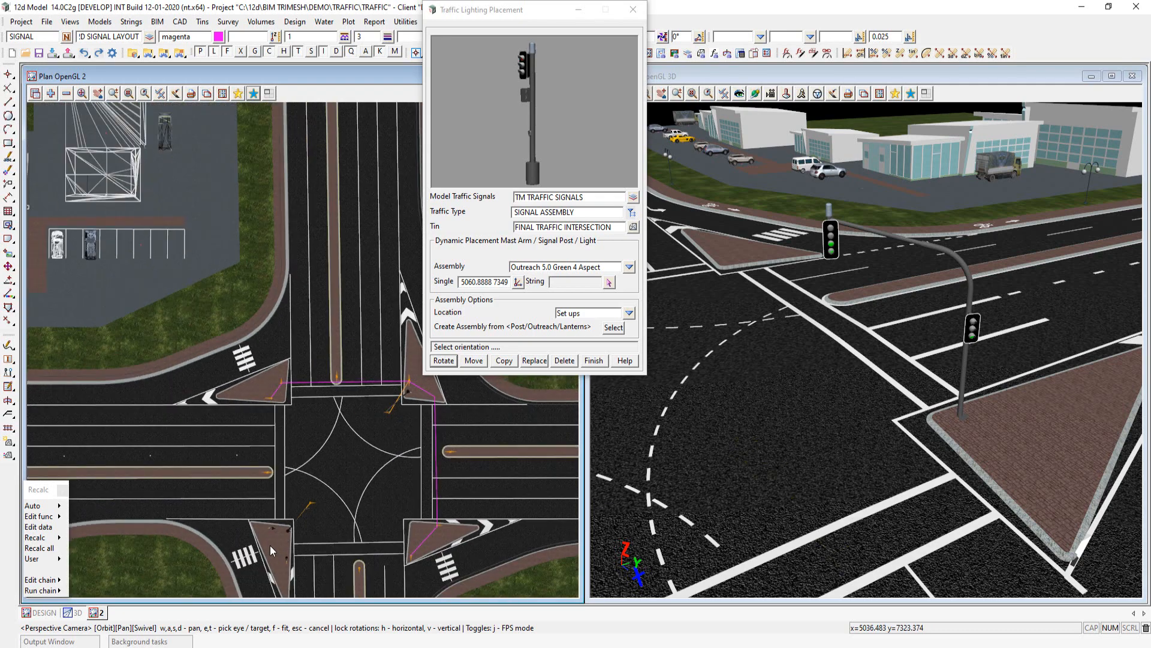
scroll(270, 545, "up", 5)
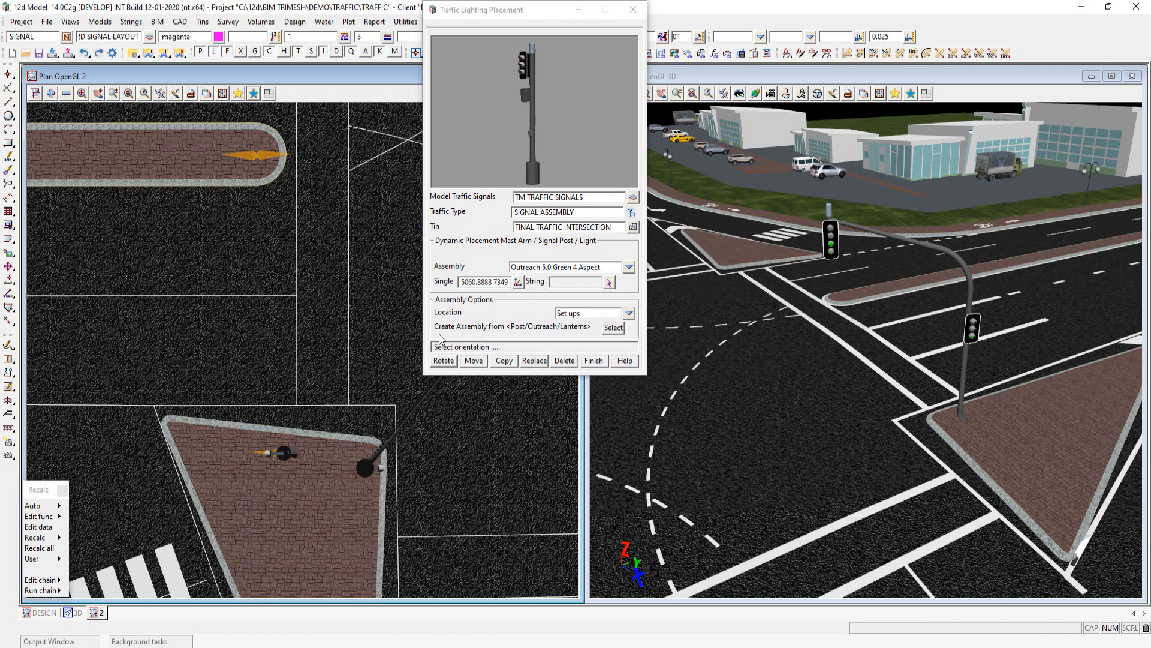
left_click(613, 328)
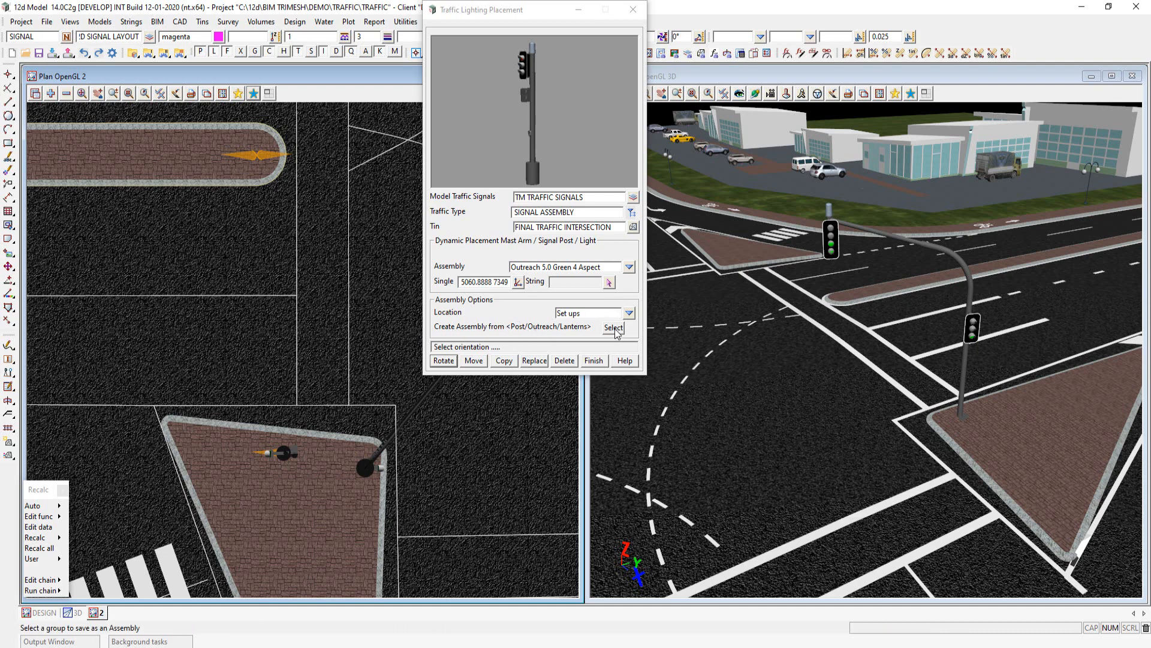
left_click(286, 452)
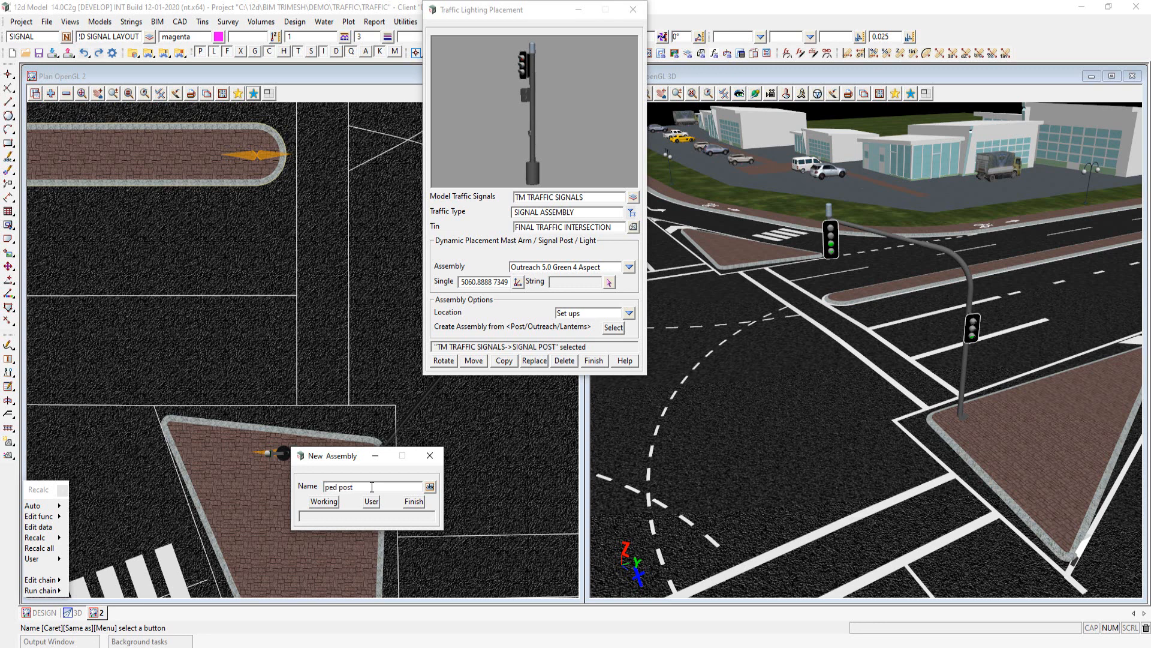
left_click(324, 501)
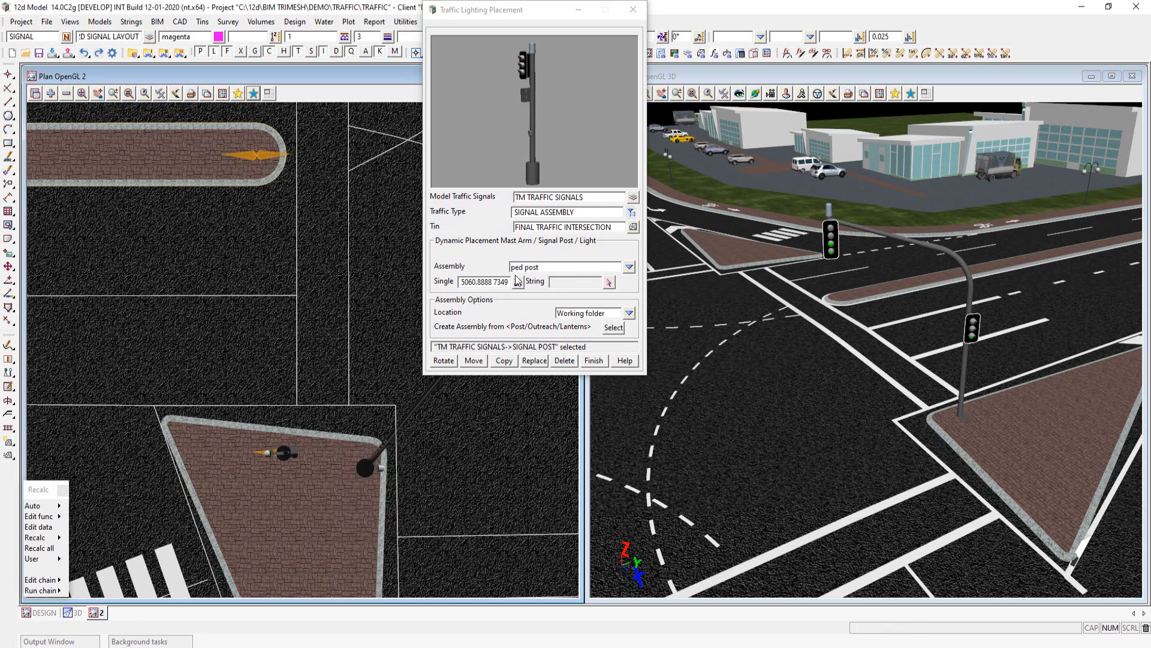
left_click(629, 312)
left_click(689, 326)
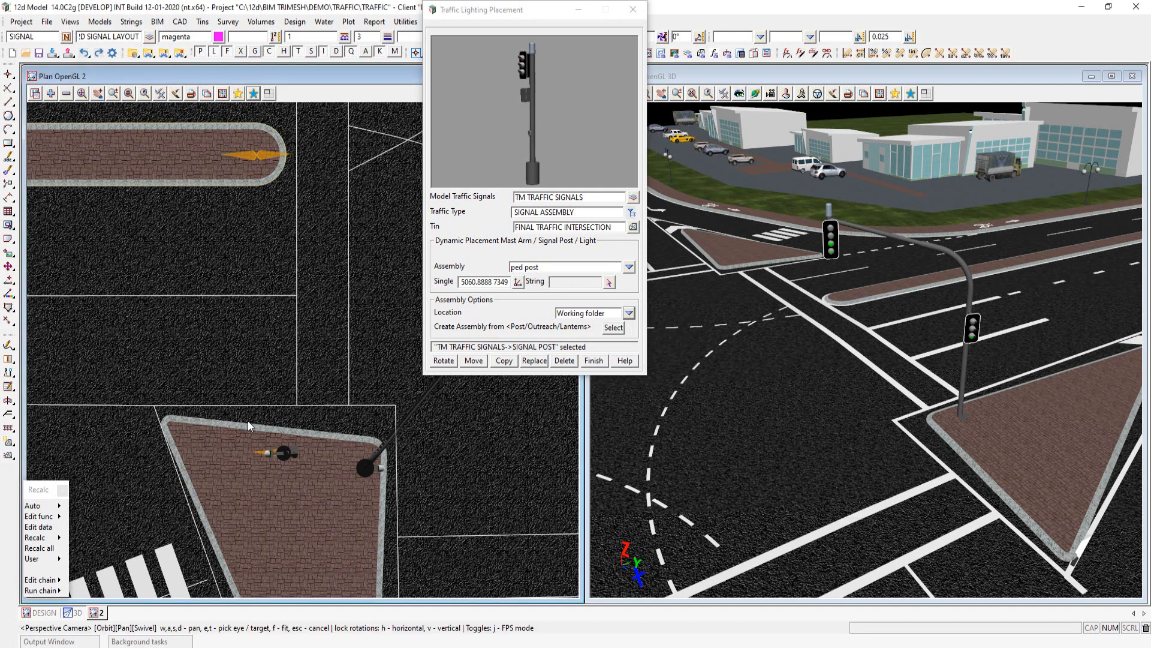
- Place the ped post assembly along the magenta SIGNAL string running through the north-west, north-east and south-east islands, and inspect the posts in 3D
scroll(199, 448, "down", 3)
scroll(170, 440, "down", 4)
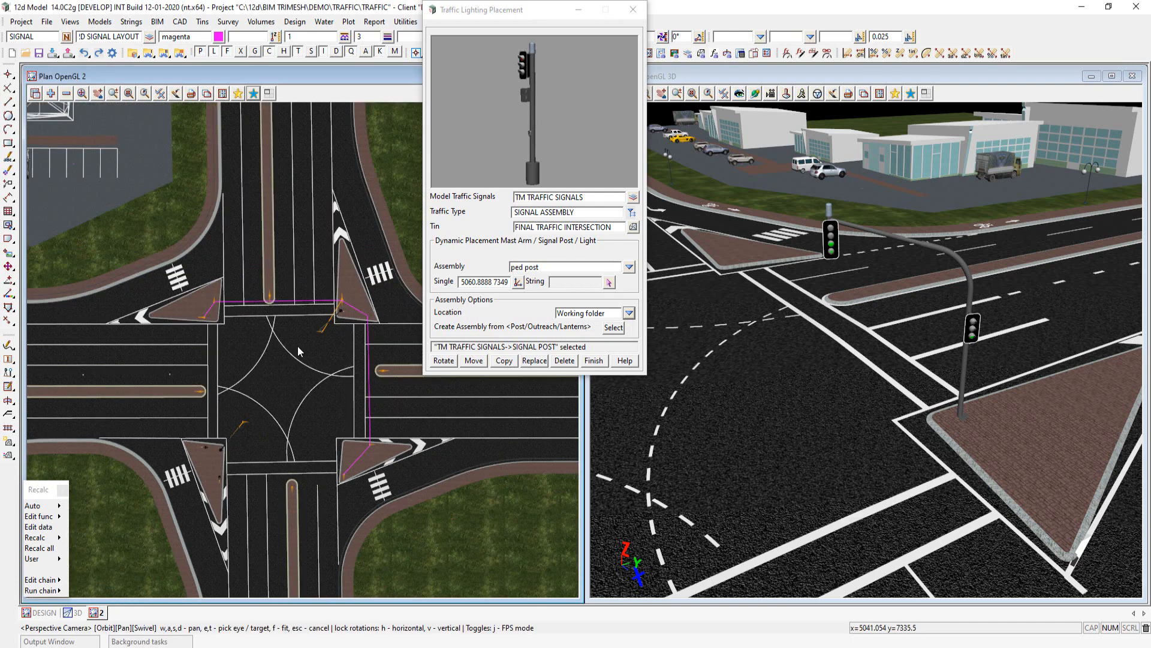
scroll(331, 334, "up", 3)
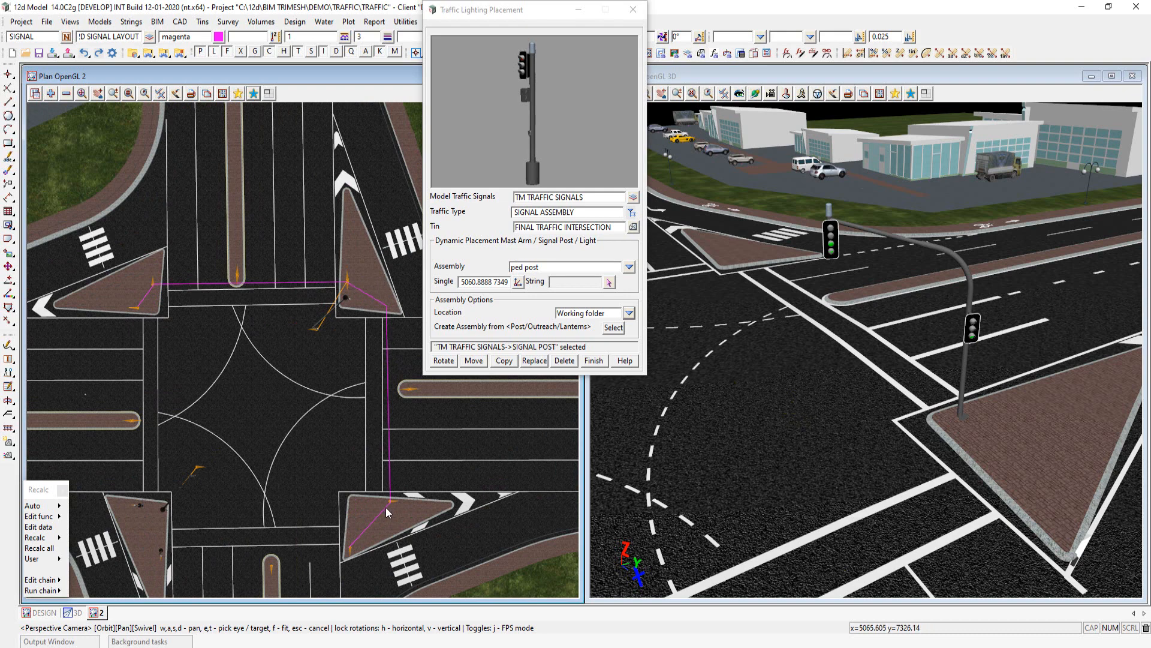
left_click(609, 283)
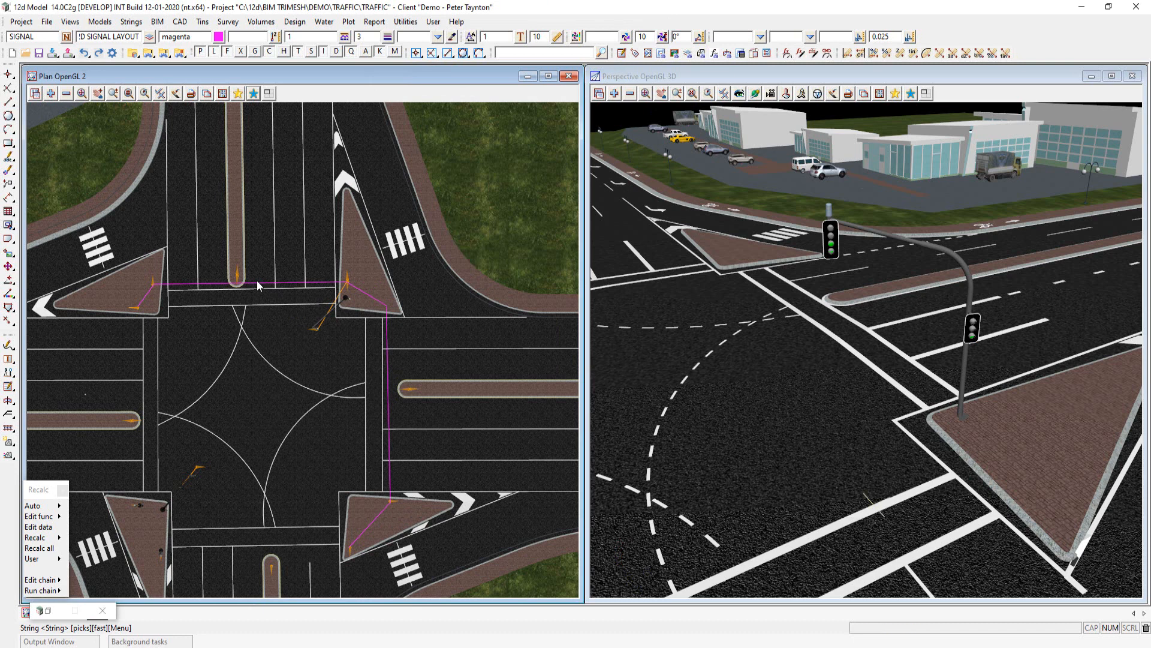
left_click(258, 283)
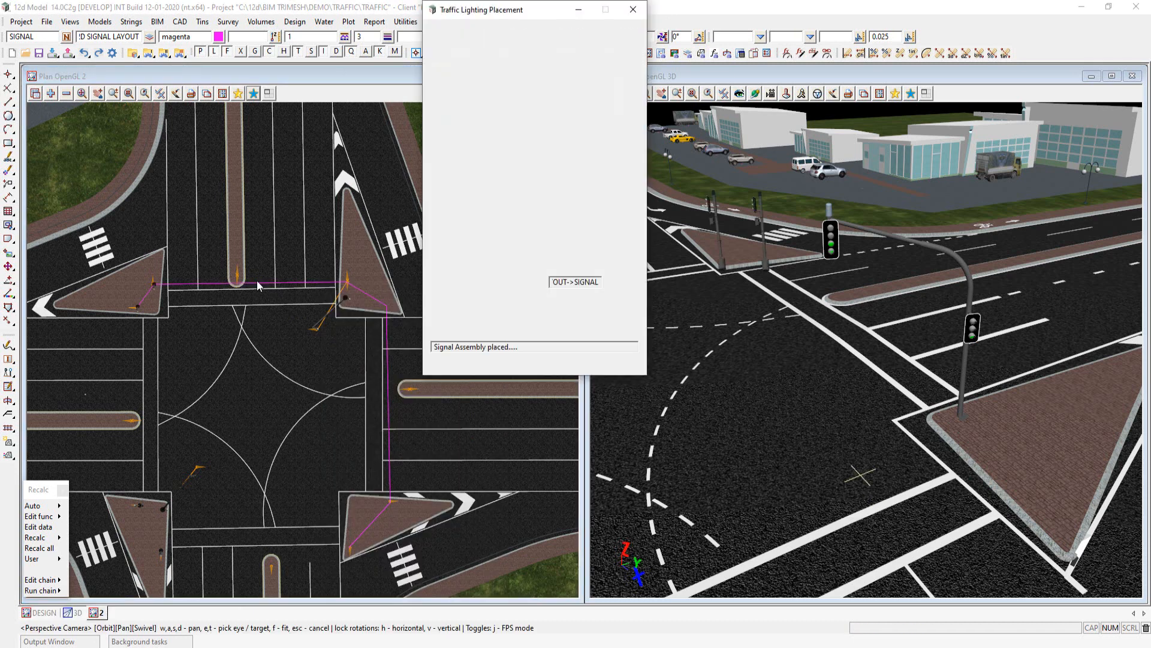
left_click(1017, 99)
mouse_move(1020, 416)
middle_mouse_down()
mouse_move(1041, 442)
mouse_move(1040, 426)
middle_mouse_up()
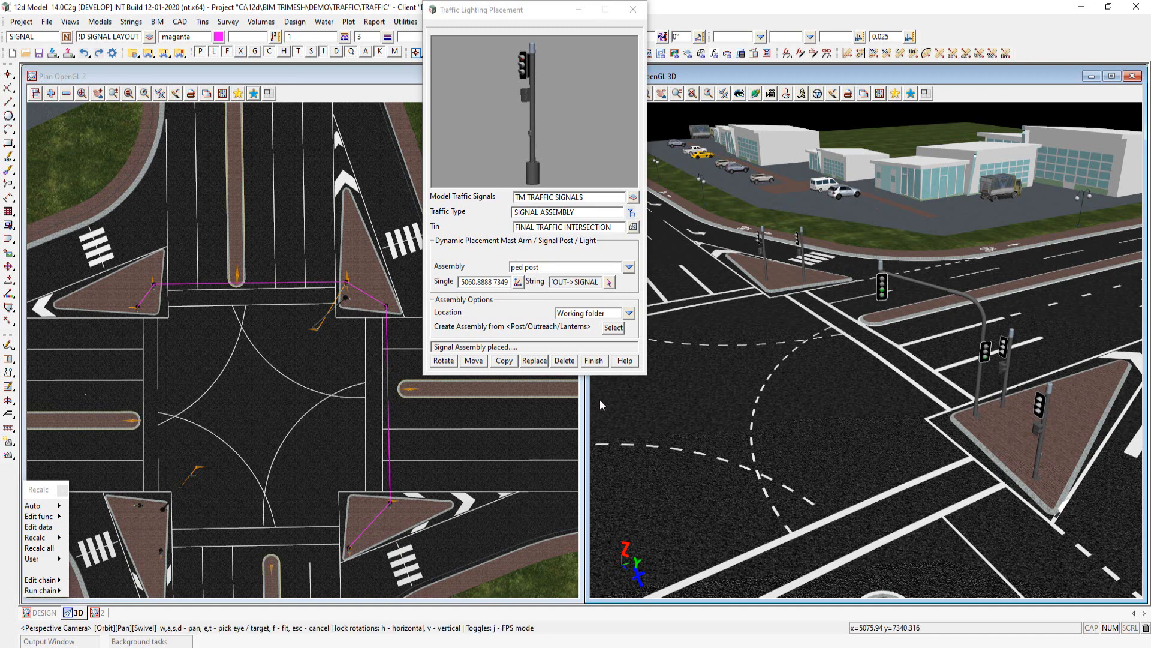
scroll(1059, 433, "down", 8)
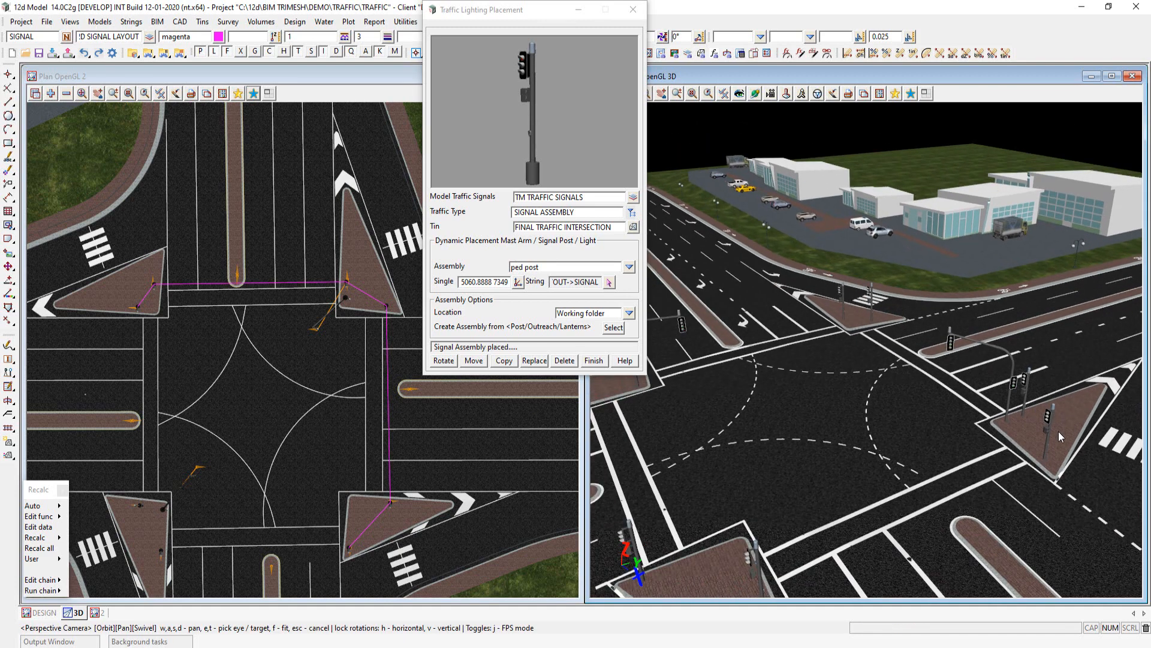
- Add a SIGNAL MAST ARM LIGHT from the Outreach group to the mast arm post at the south-west island's north-eastern corner
left_click_drag(711, 399, 715, 387)
scroll(736, 387, "up", 5)
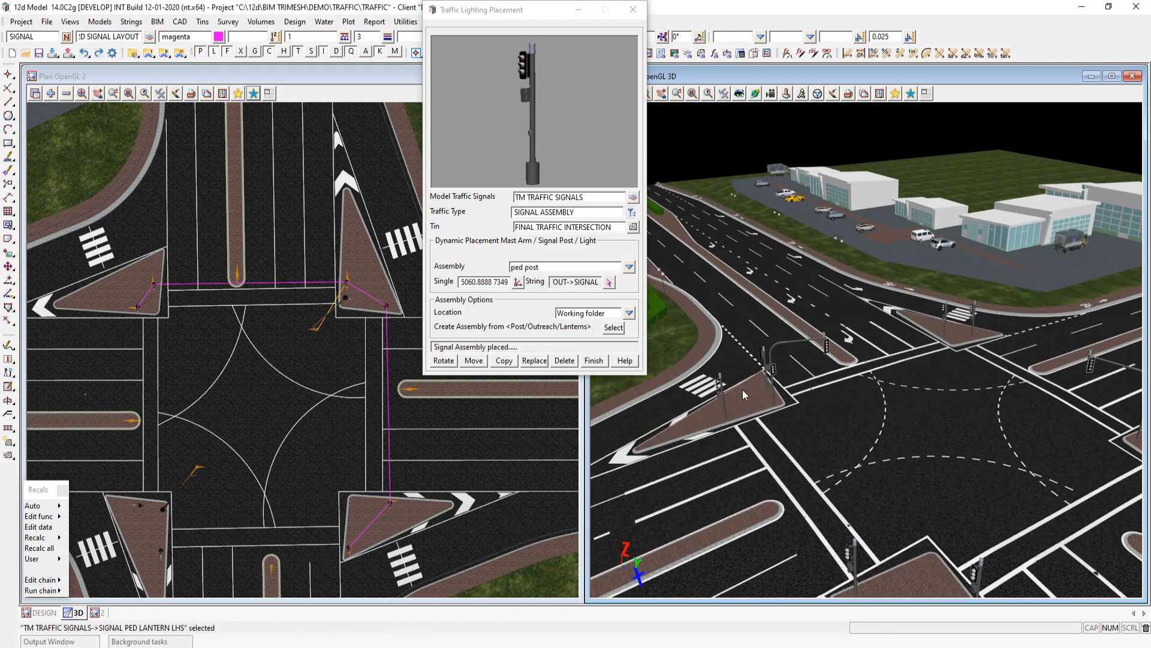
scroll(768, 388, "up", 3)
left_click(768, 387)
scroll(768, 387, "up", 4)
mouse_move(766, 361)
left_mouse_down()
mouse_move(758, 336)
mouse_move(760, 361)
left_mouse_up()
scroll(887, 509, "down", 4)
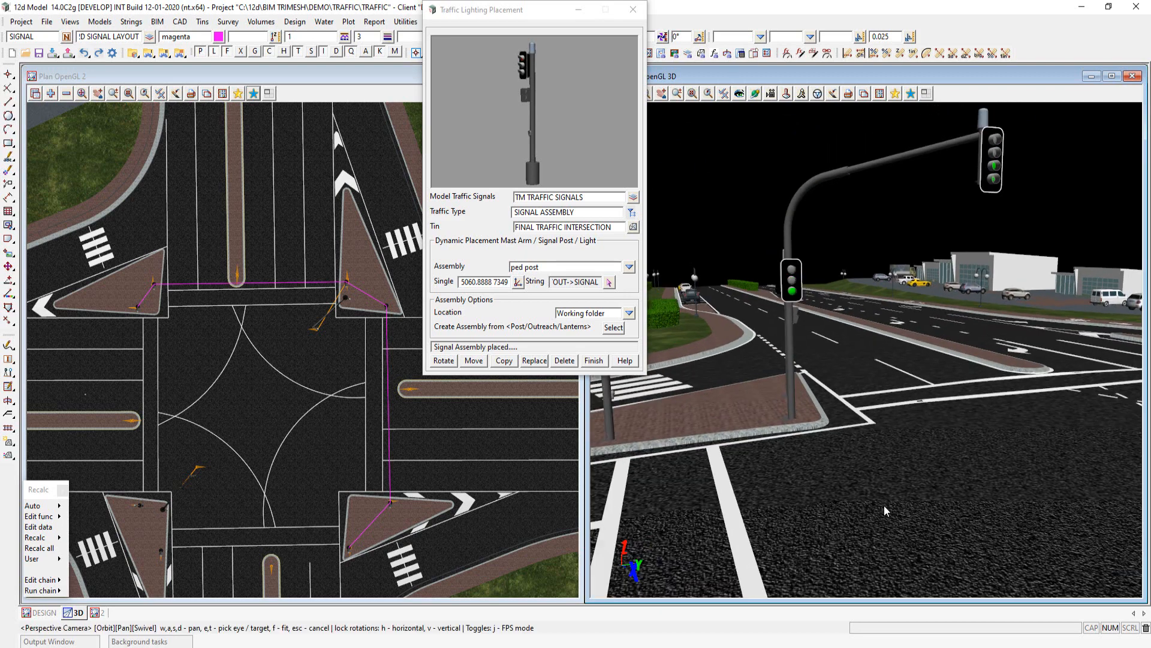
left_click(632, 213)
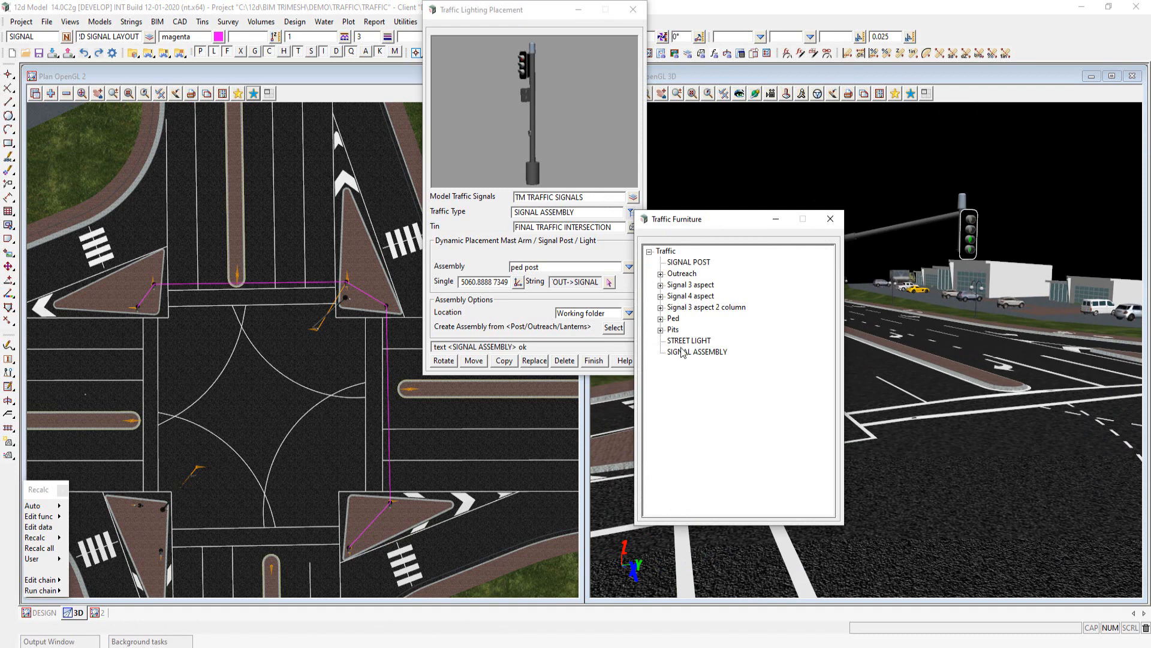
left_click(661, 274)
double_click(717, 319)
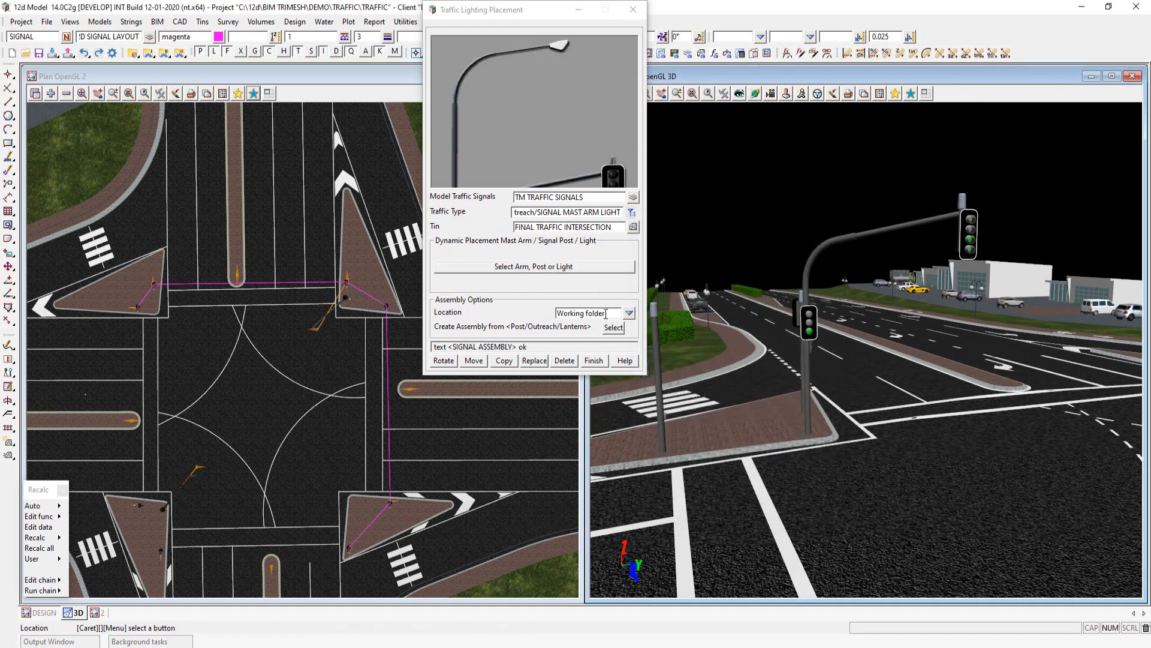
left_click(553, 267)
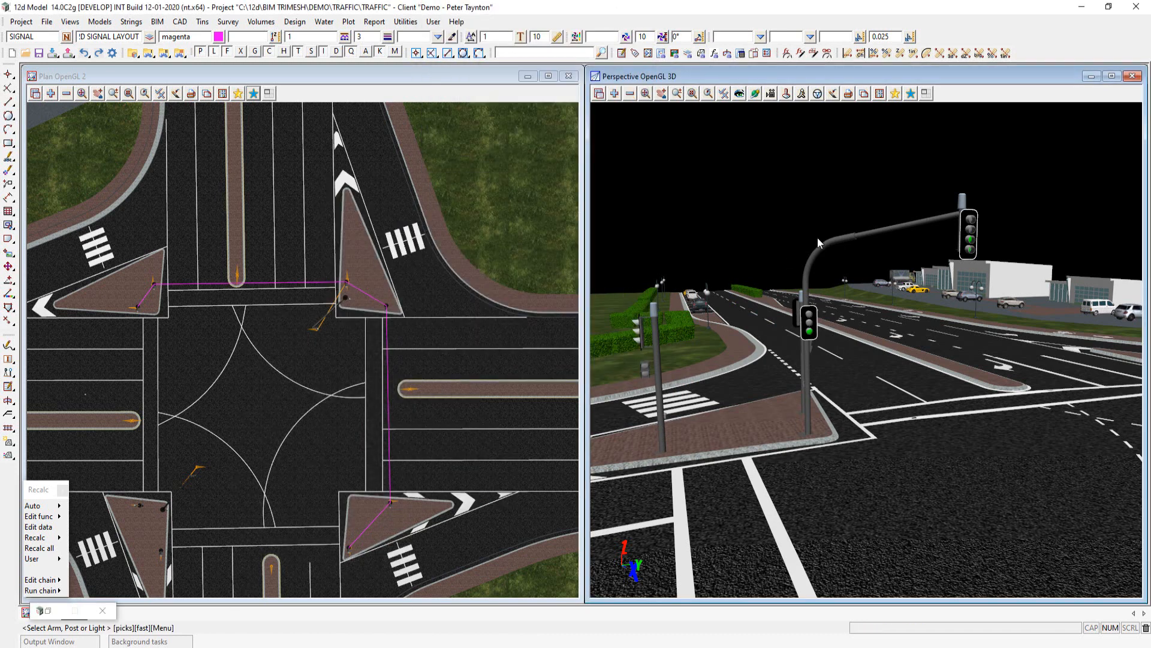
left_click(805, 277)
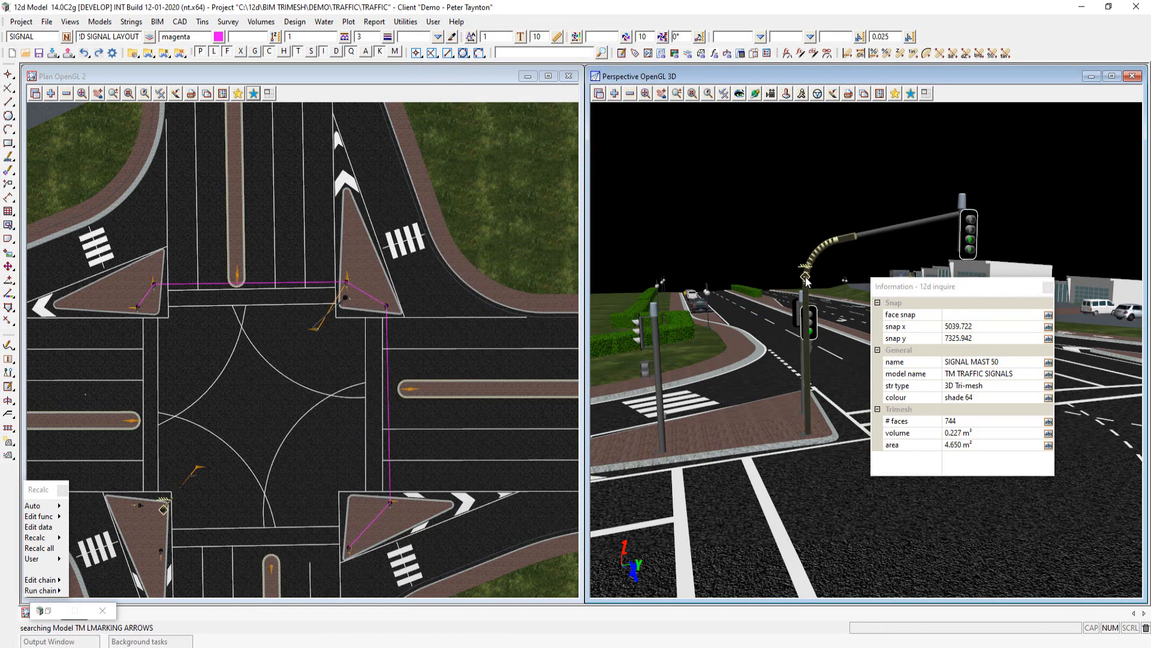
middle_click(806, 277)
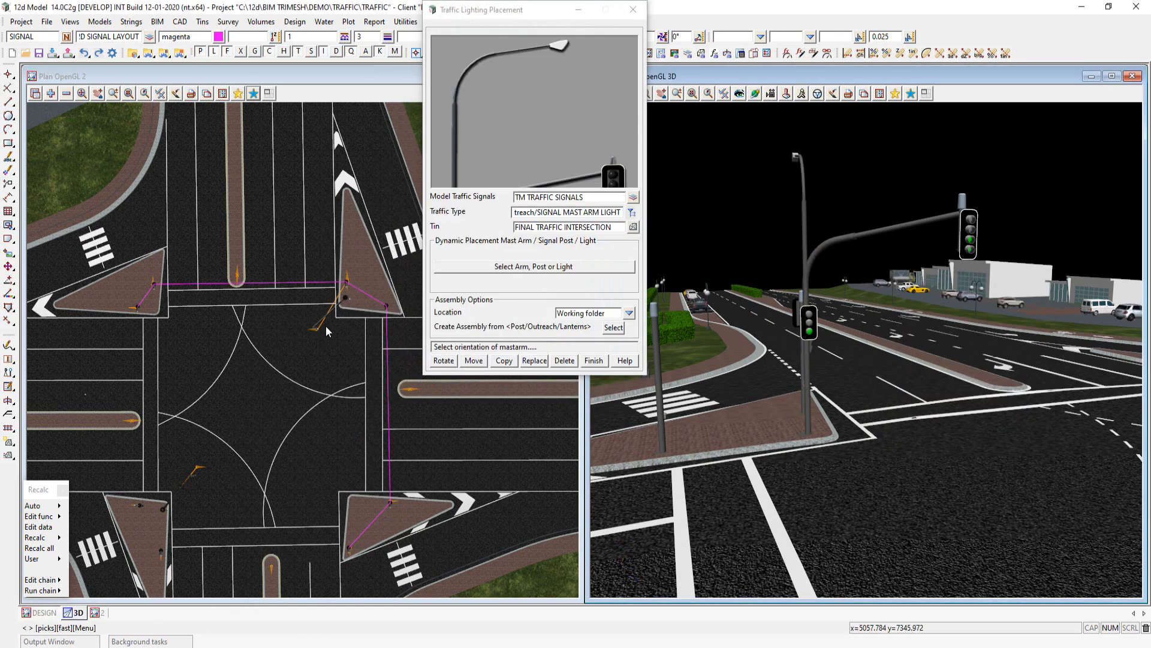
- Orient the new mast arm light north-east so that it reaches over the intersection from the south-west island
scroll(276, 362, "down", 2)
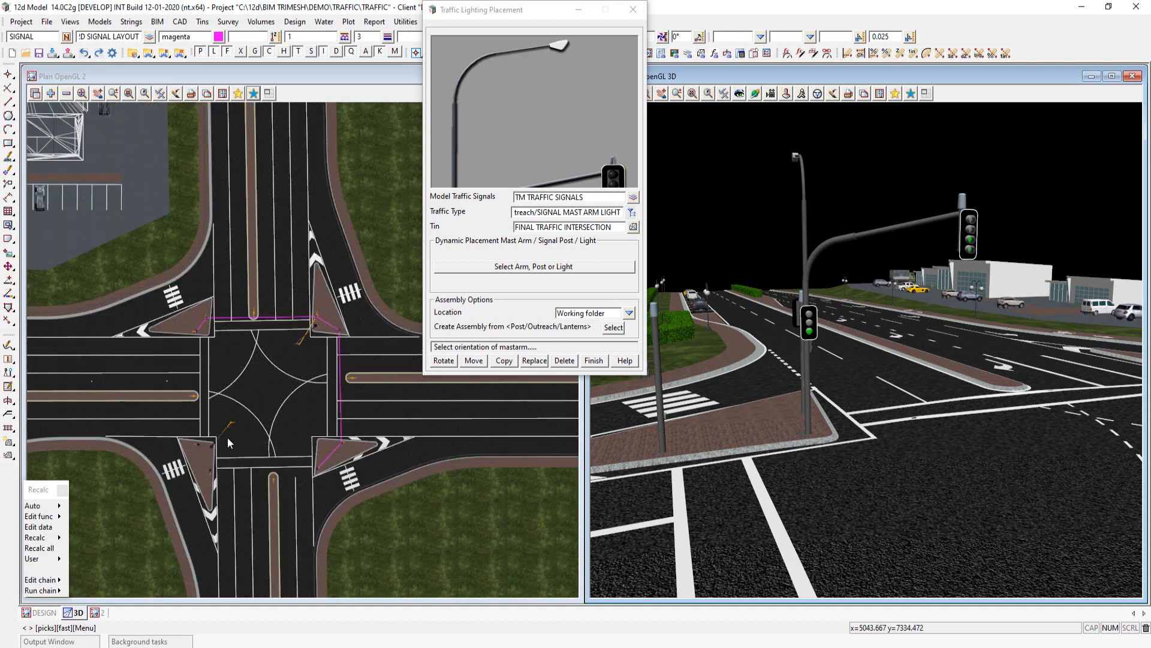
scroll(221, 441, "up", 3)
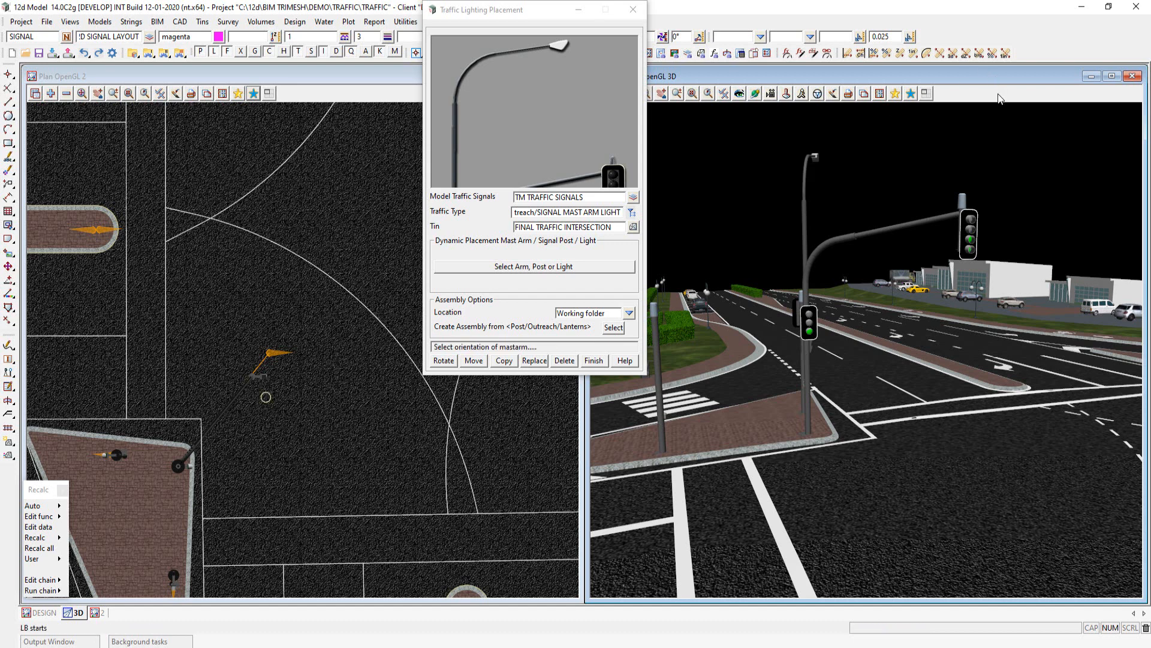
left_click(273, 403)
middle_click(273, 403)
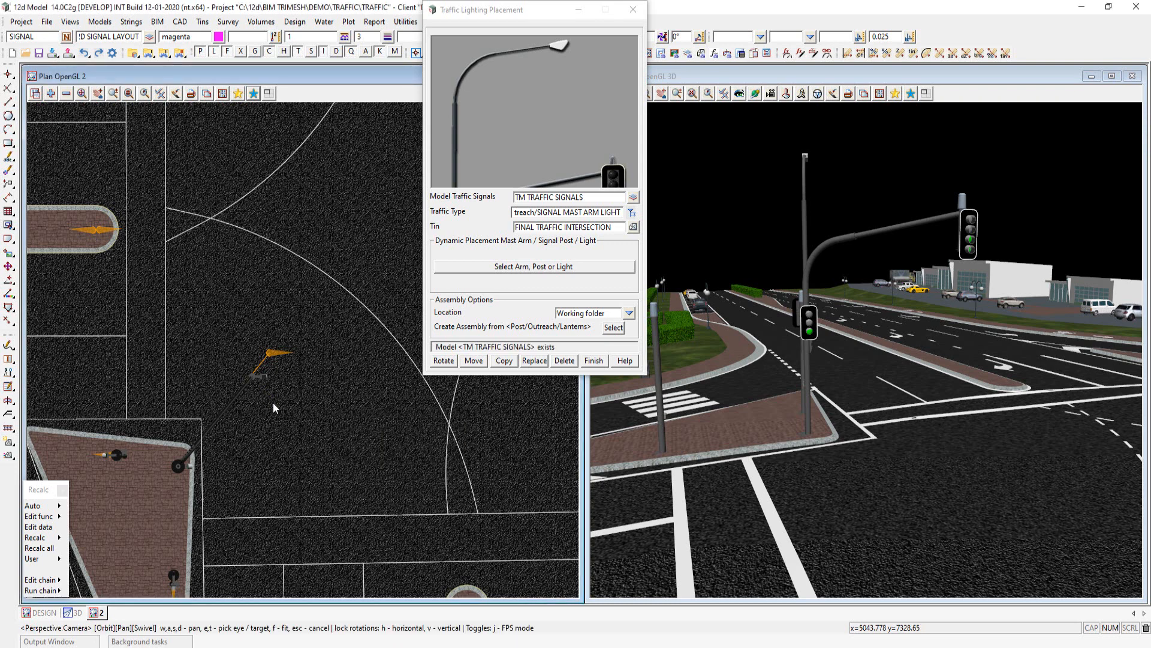
left_click(1001, 91)
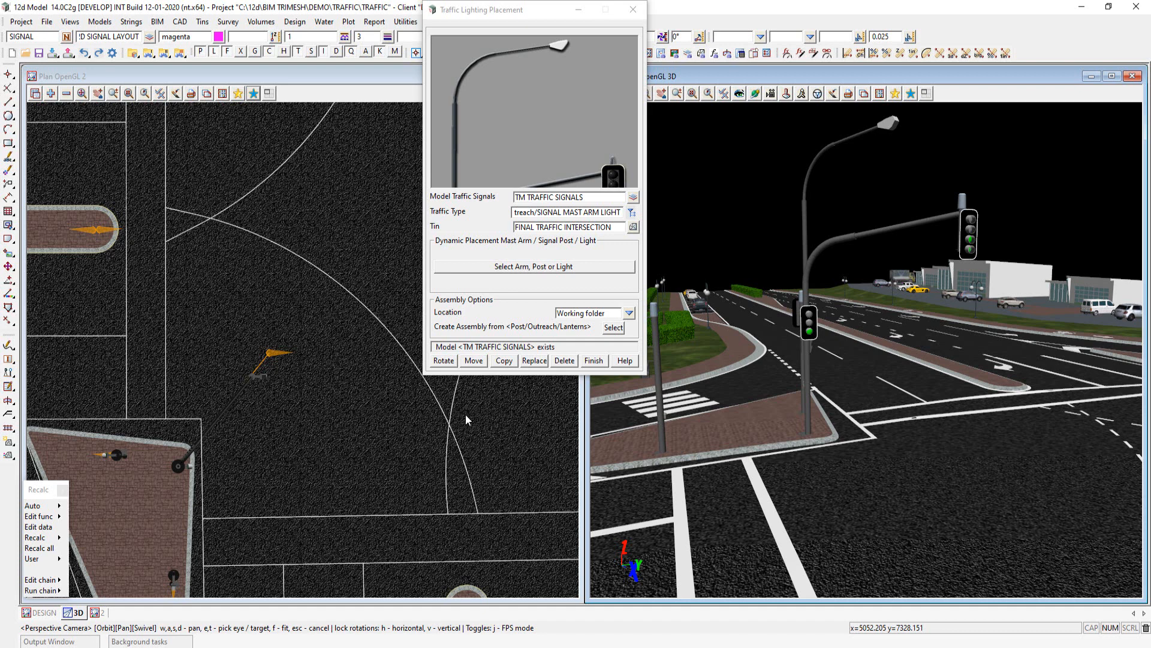
- Examine the string attributes of the south-west island's signal mast, including the contents of its BIM group, and close them
key("ctrl+a")
left_click(806, 290)
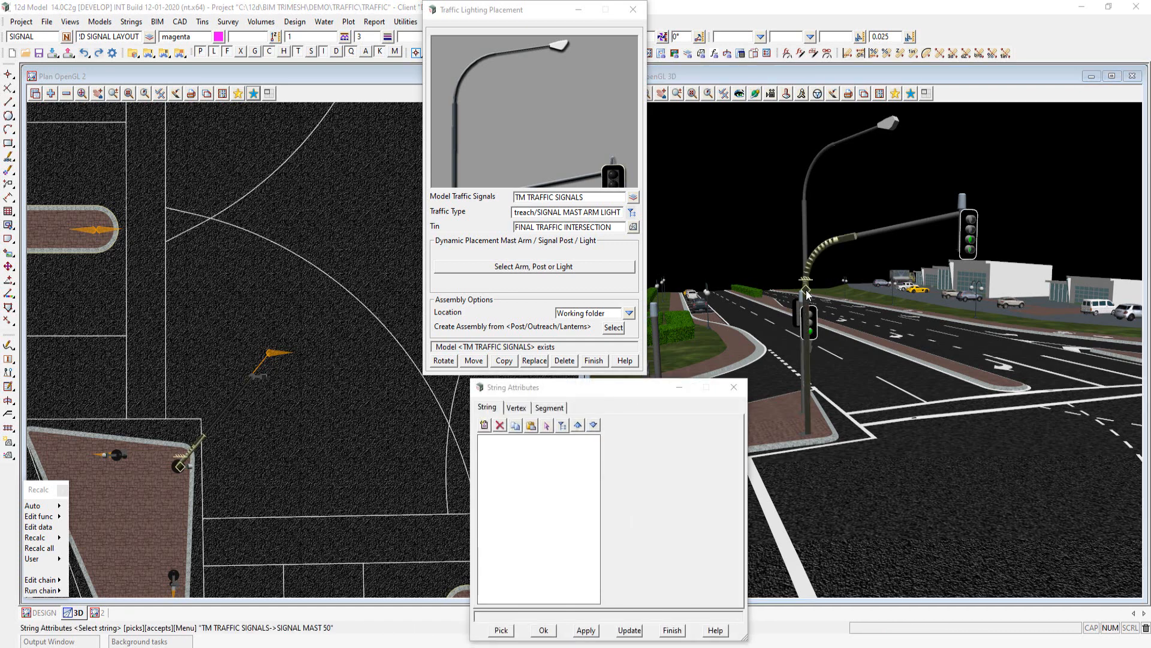
middle_click(806, 291)
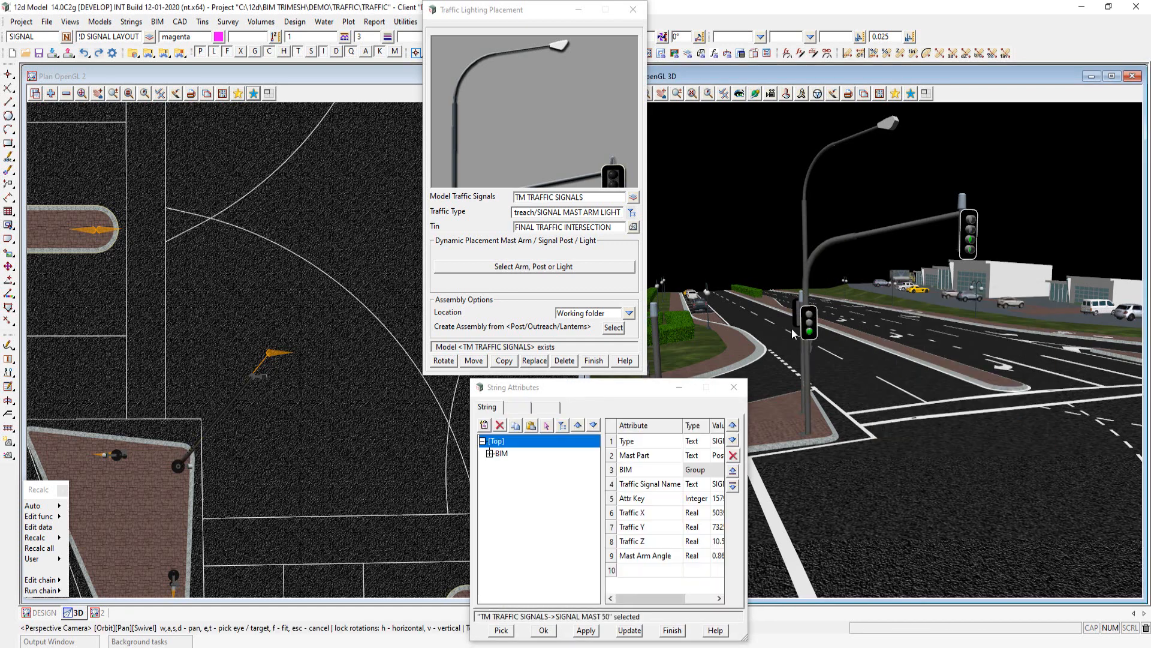
double_click(502, 455)
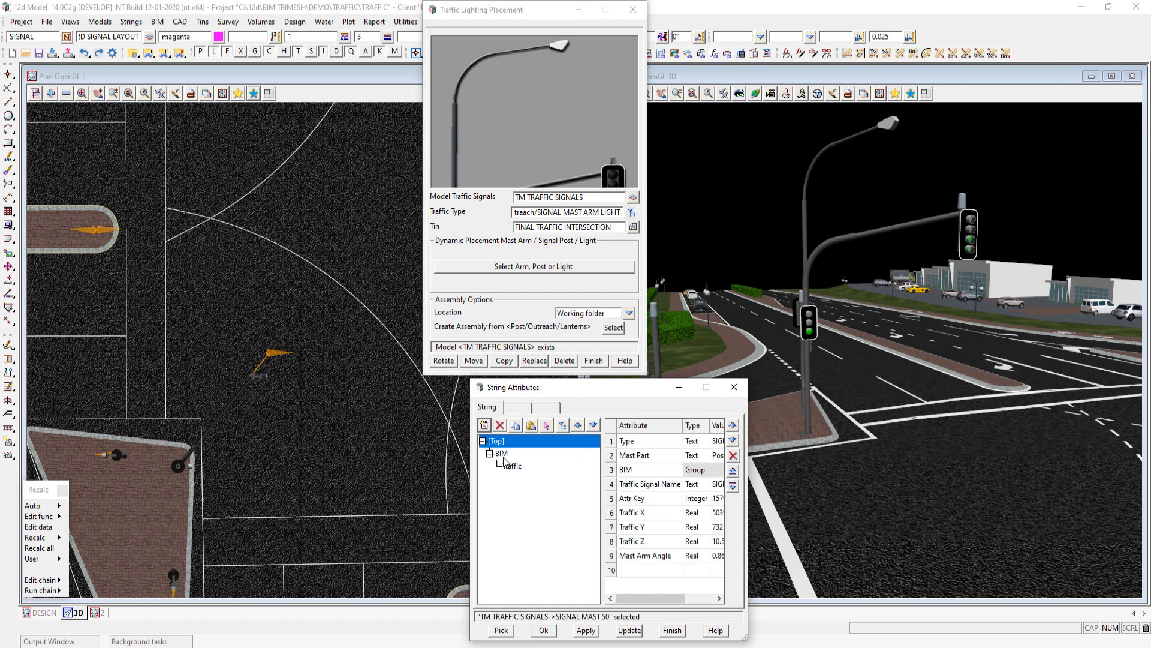
left_click(674, 629)
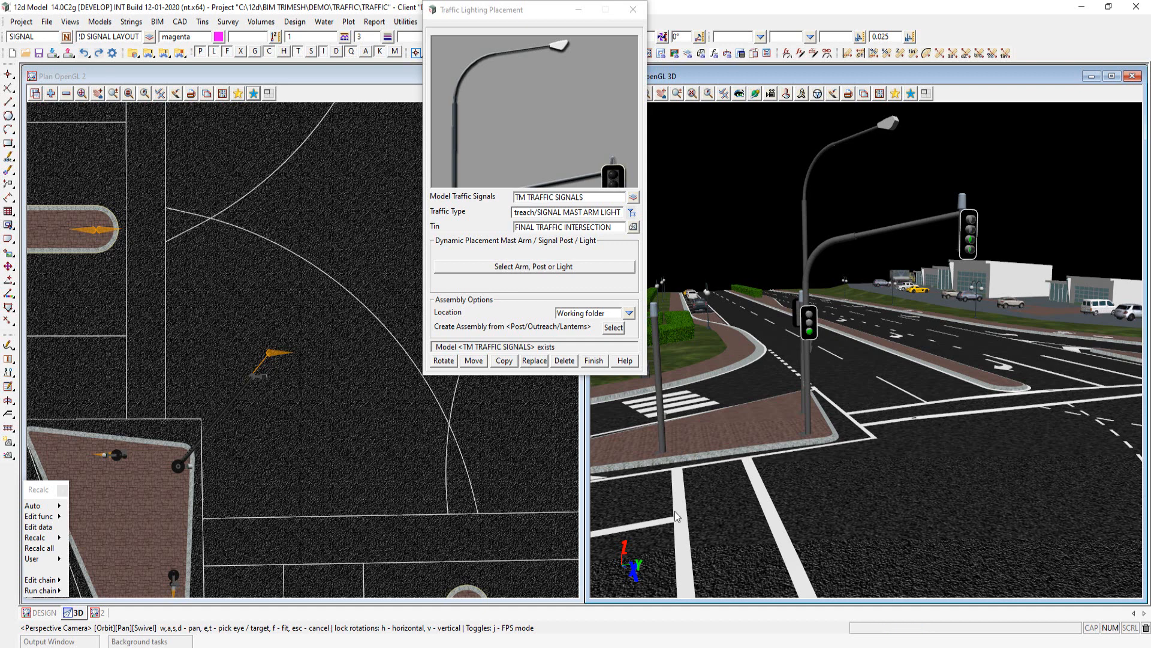
scroll(764, 471, "down", 5)
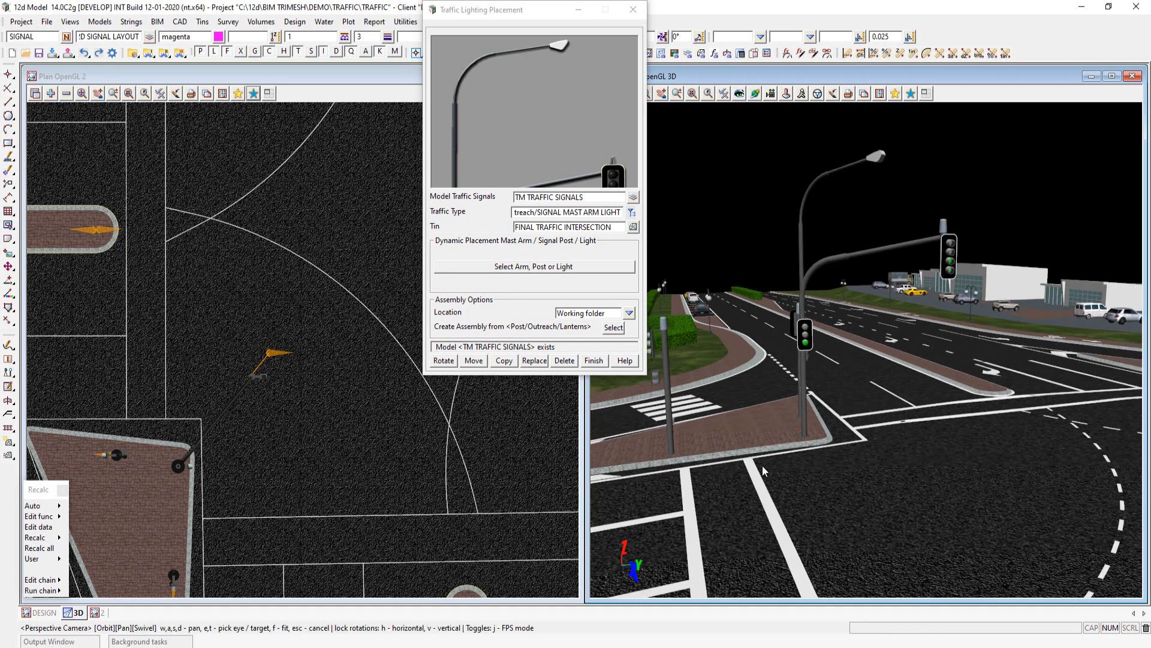
scroll(763, 467, "down", 1)
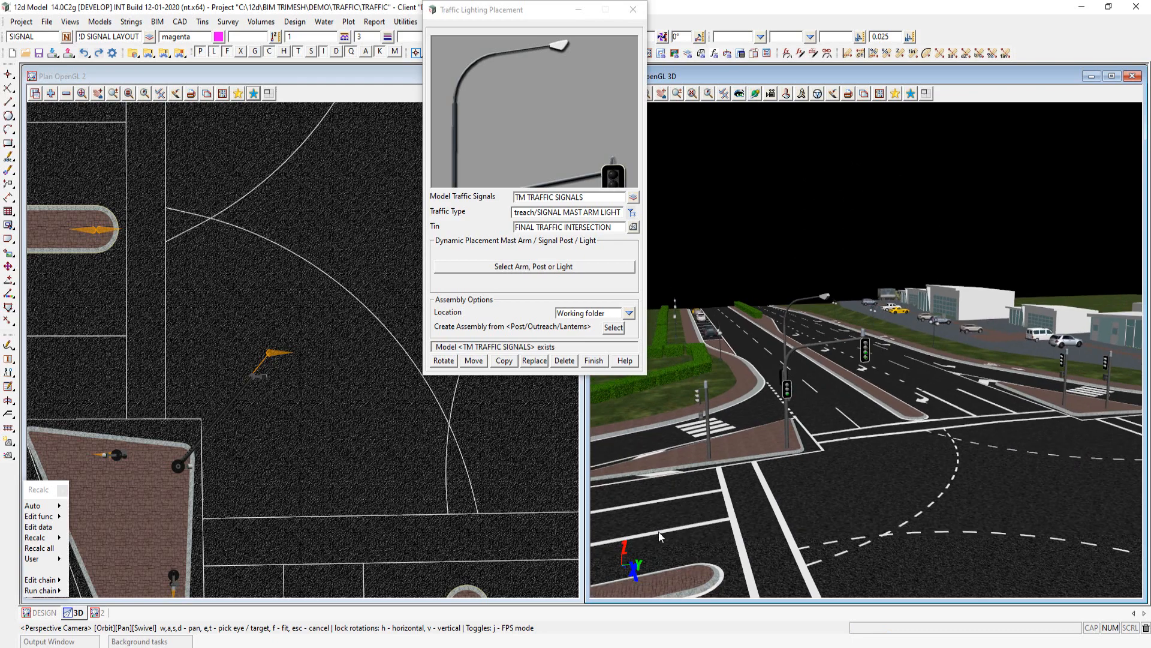